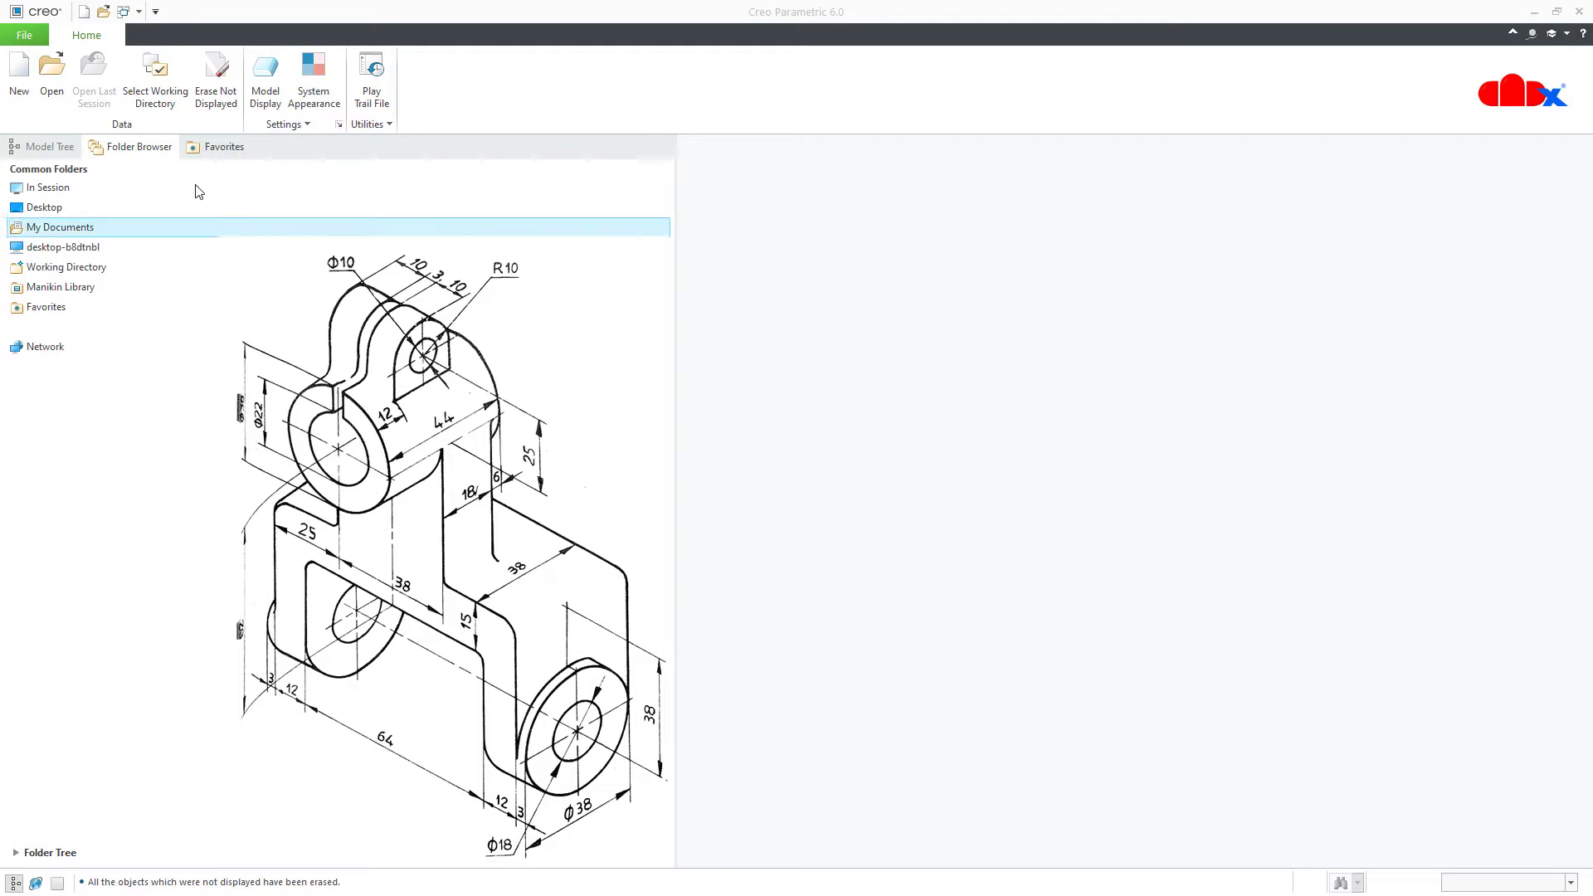
# Step: Open the New file dialog from the Home tab
pyautogui.click(28, 88)
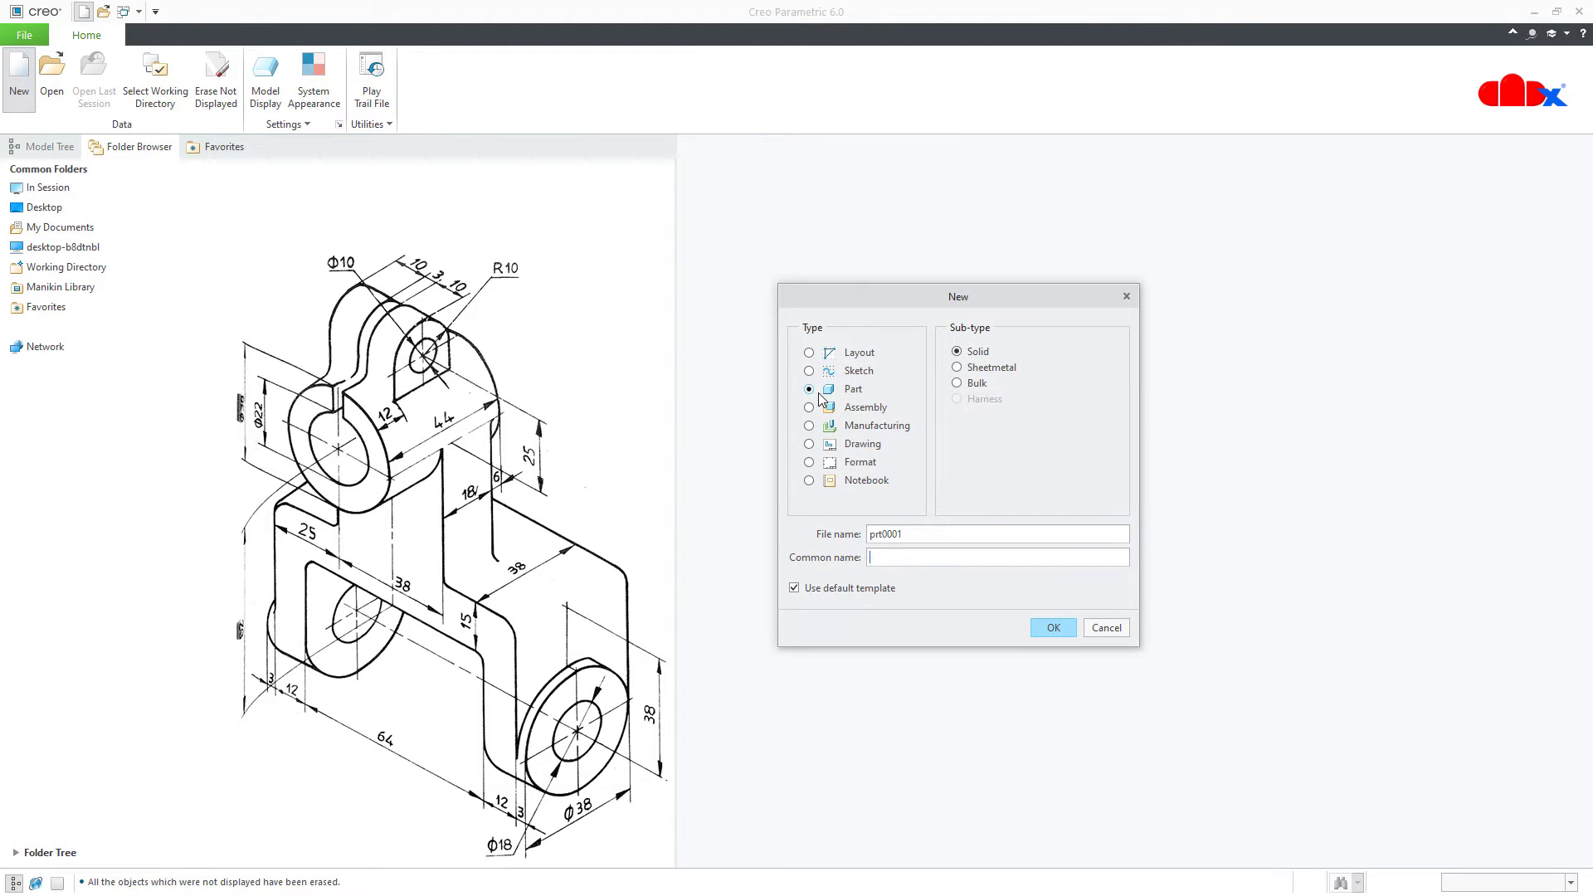
# Step: Create a new Part/Solid file named MACHINE-PART-02 from the default template
pyautogui.doubleClick(949, 528)
pyautogui.write('MACHINE-PART-02')
pyautogui.click(1053, 627)
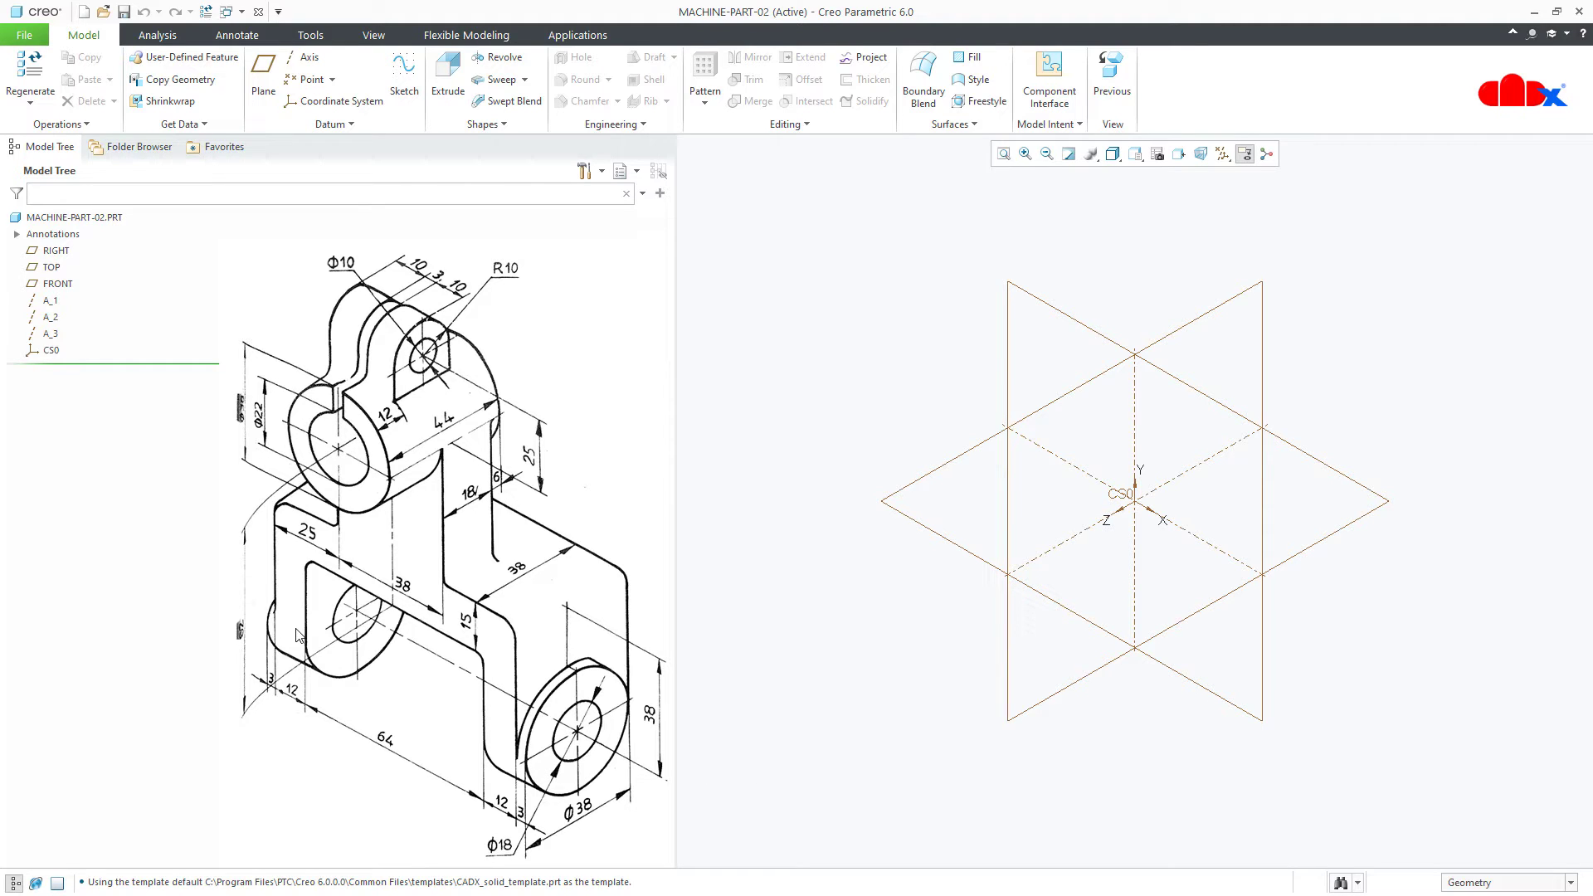
# Step: Start an extrusion on the FRONT plane, hide datums, and draw a vertical centerline
pyautogui.click(448, 83)
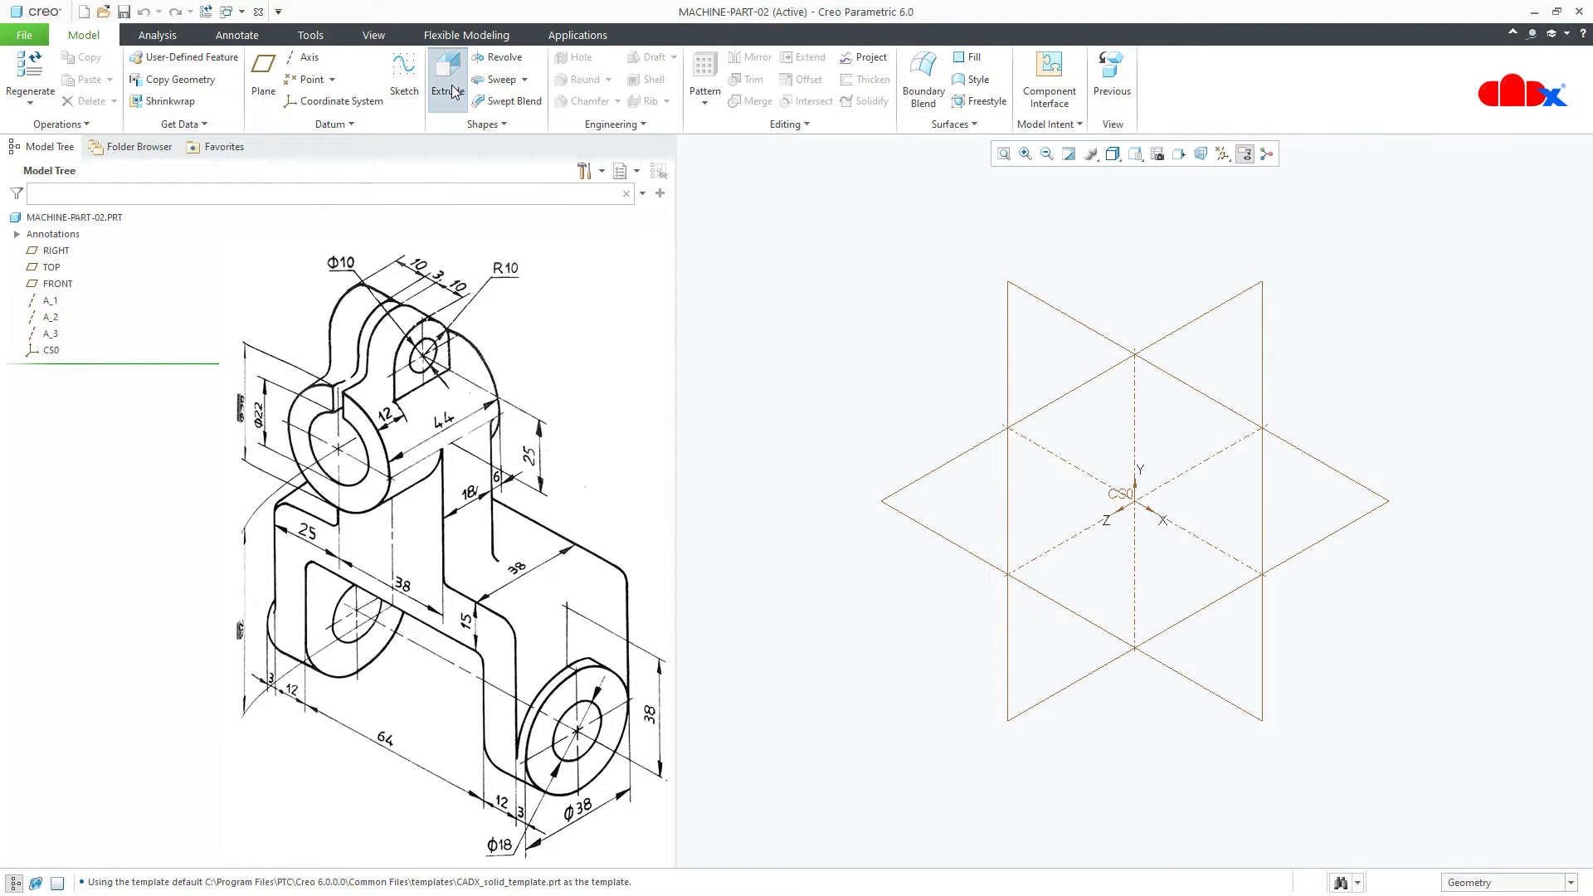
pyautogui.click(57, 284)
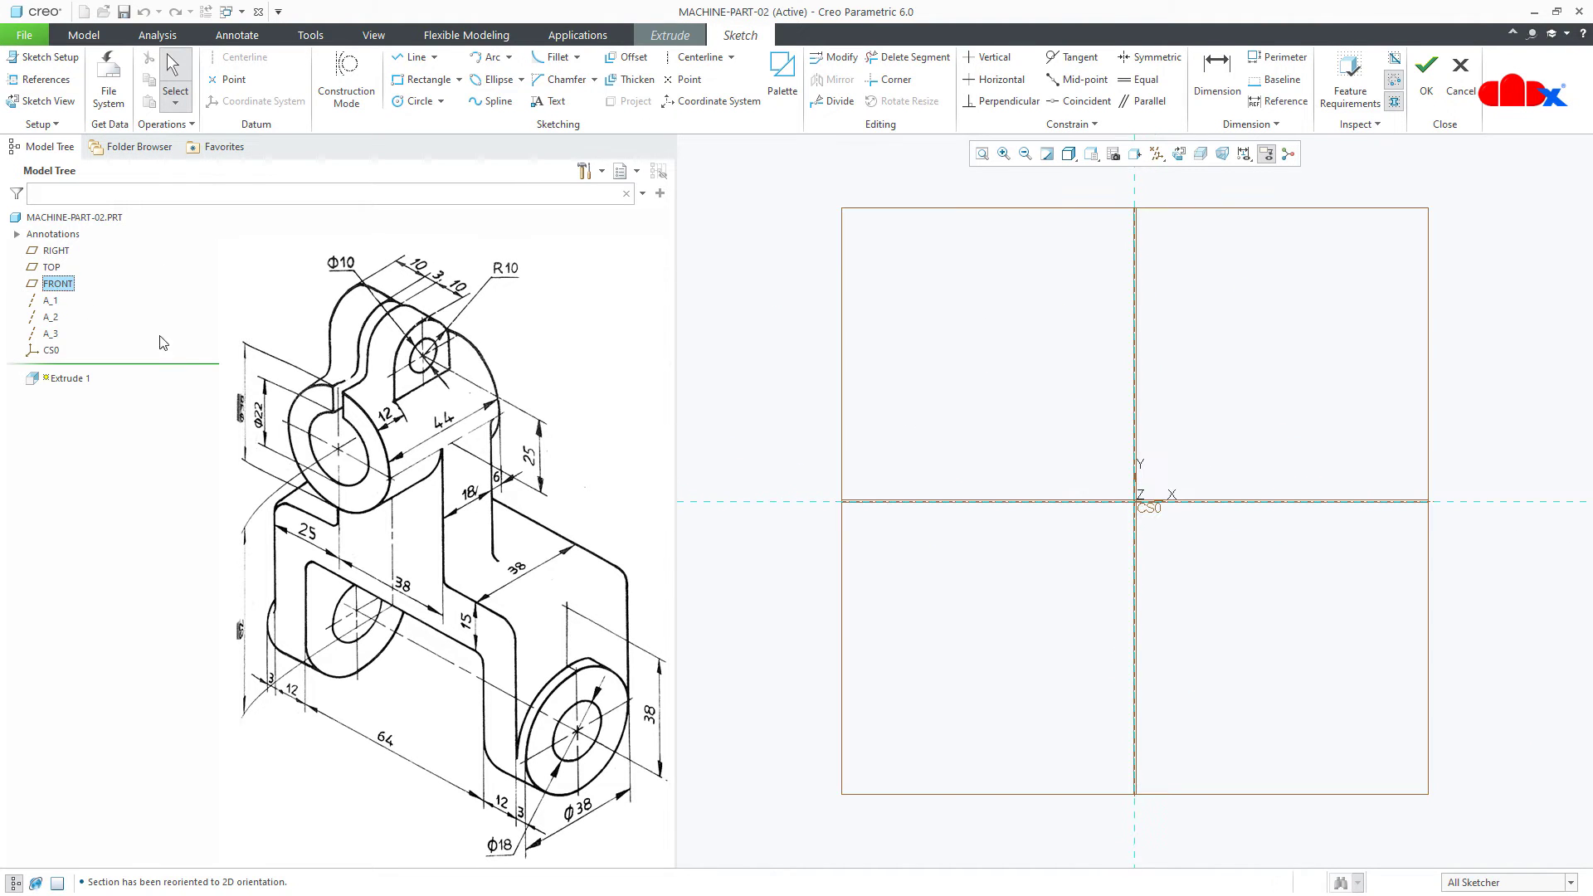
pyautogui.hotkey('ctrl', 'alt', 'p')
pyautogui.rightClick(790, 538)
pyautogui.click(915, 563)
pyautogui.click(1138, 551)
pyautogui.click(1134, 608)
pyautogui.middleClick(1070, 606)
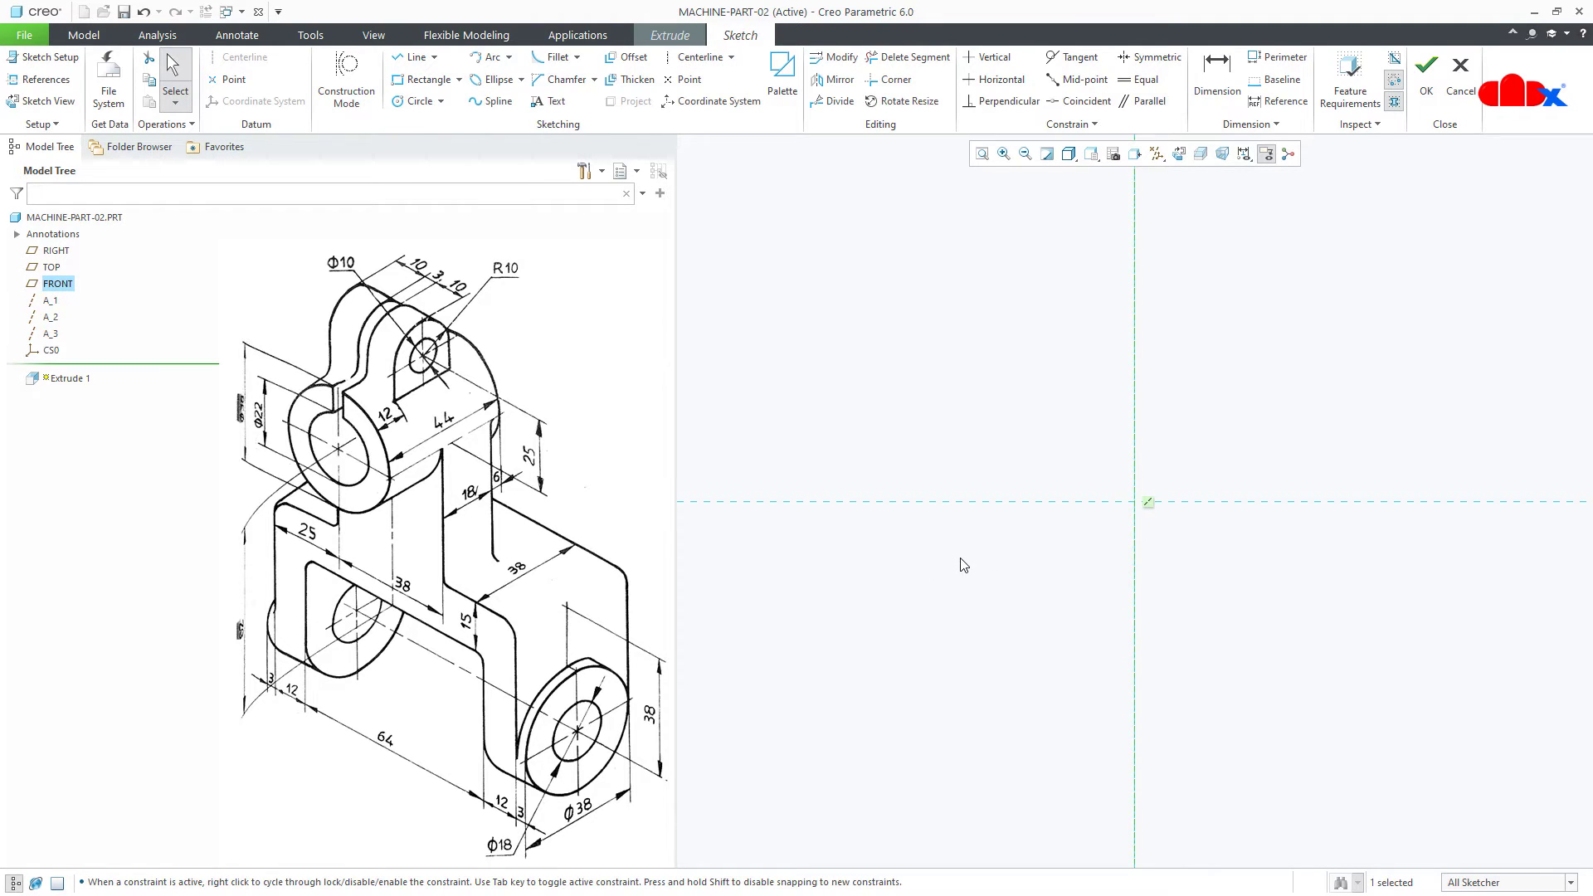
# Step: Sketch the right half of the U profile as lines ending at the centerline
pyautogui.rightClick(963, 565)
pyautogui.click(992, 589)
pyautogui.click(1135, 502)
pyautogui.click(1234, 501)
pyautogui.click(1234, 589)
pyautogui.middleClick(1322, 594)
pyautogui.click(1323, 590)
pyautogui.click(1323, 412)
pyautogui.click(1137, 412)
pyautogui.middleClick(1148, 405)
# Step: Mirror the half profile across the centerline to close the U shape
pyautogui.click(834, 80)
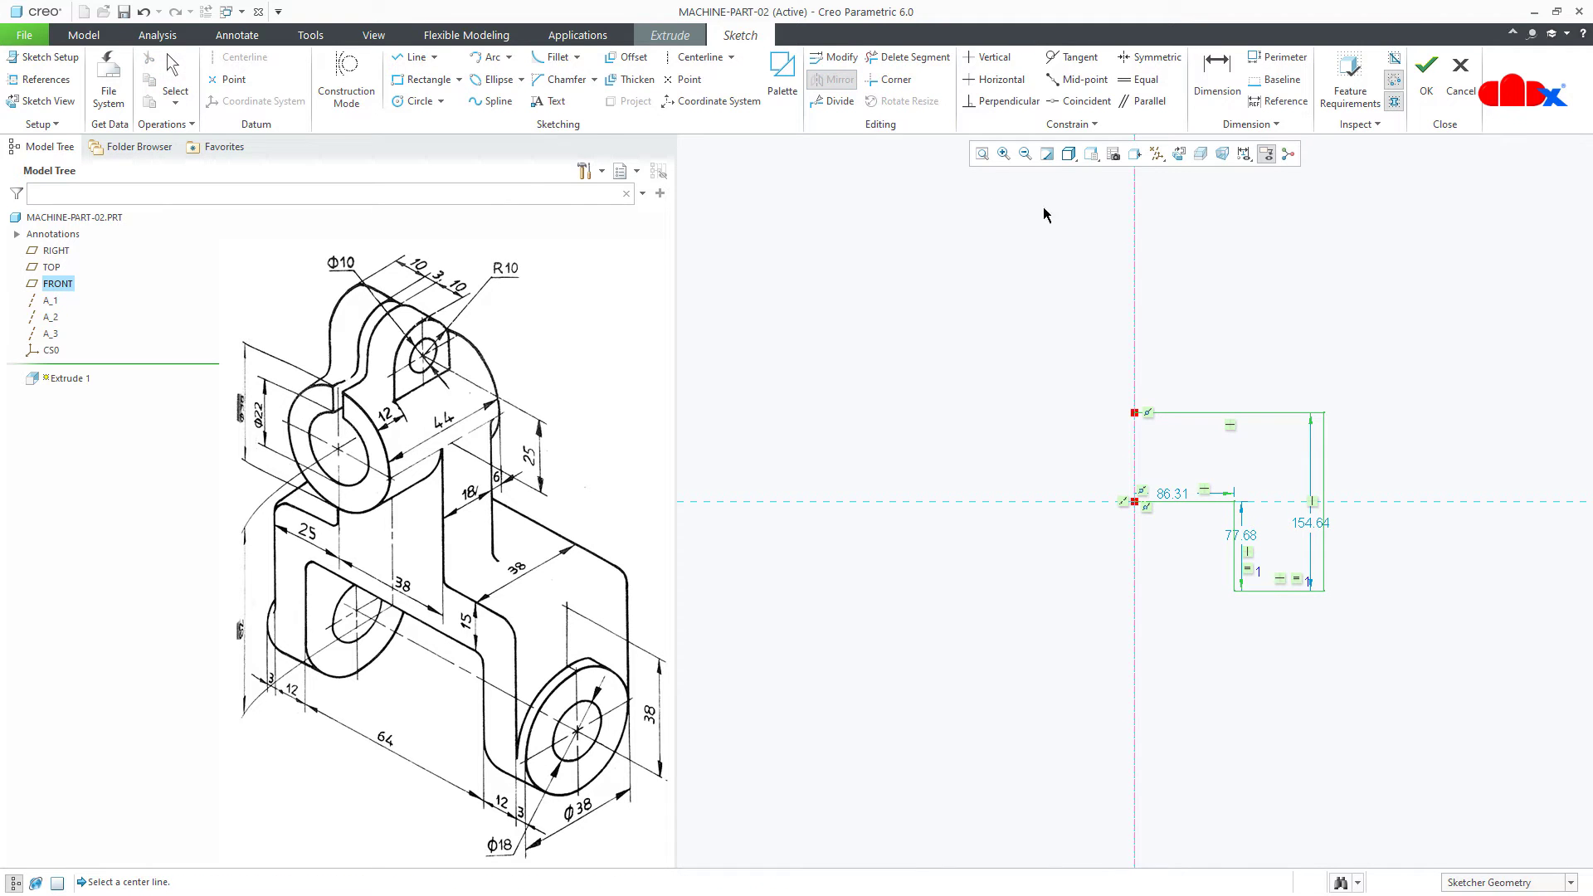
pyautogui.click(1134, 264)
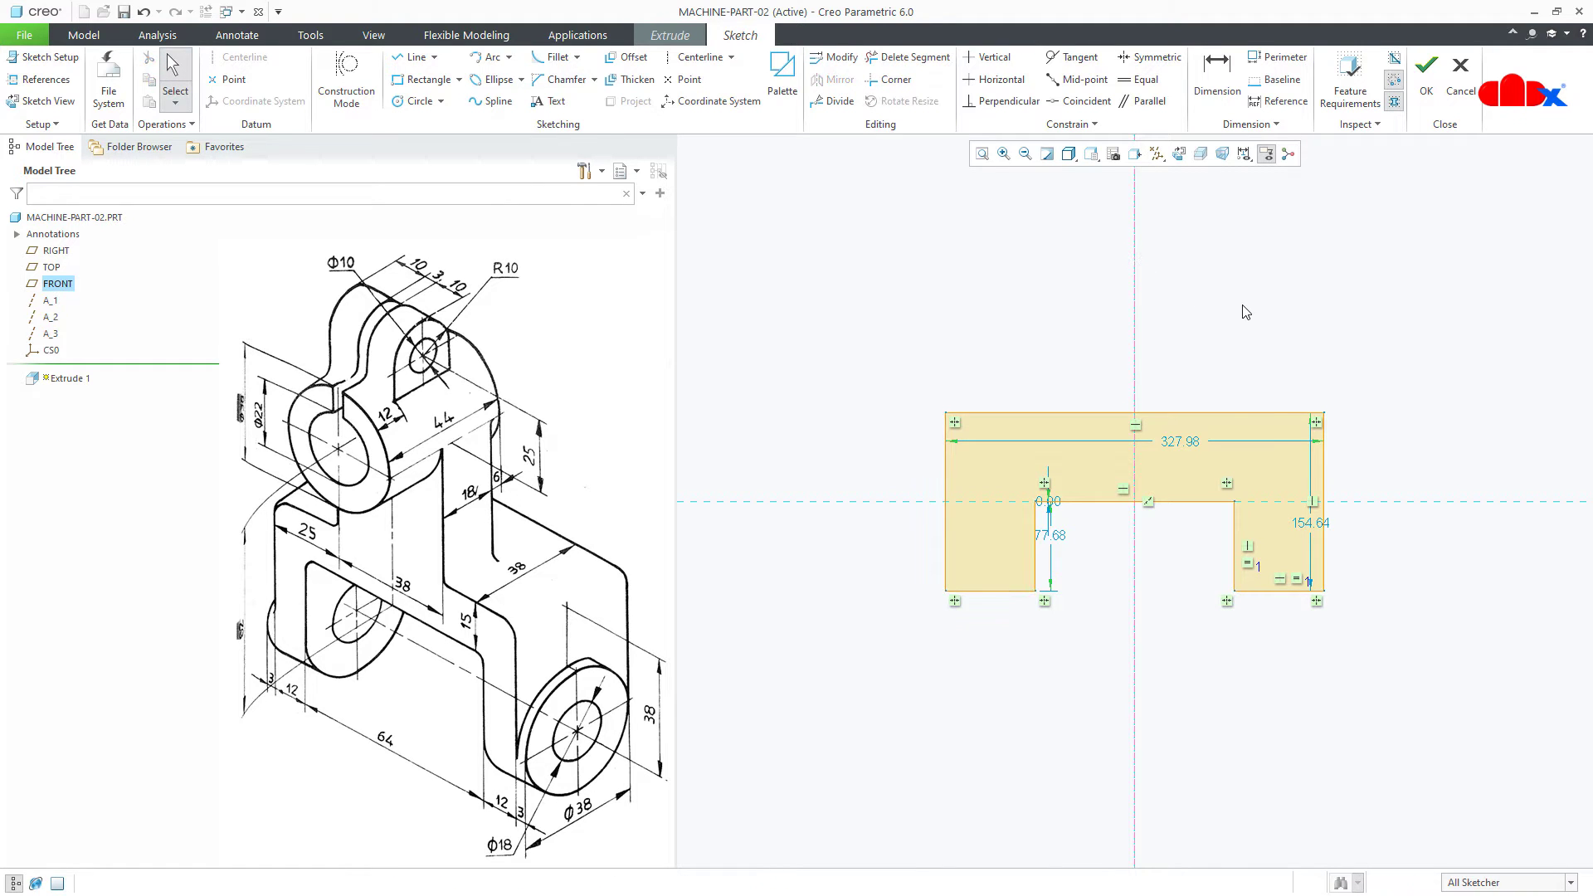
pyautogui.rightClick(1244, 309)
pyautogui.click(1420, 336)
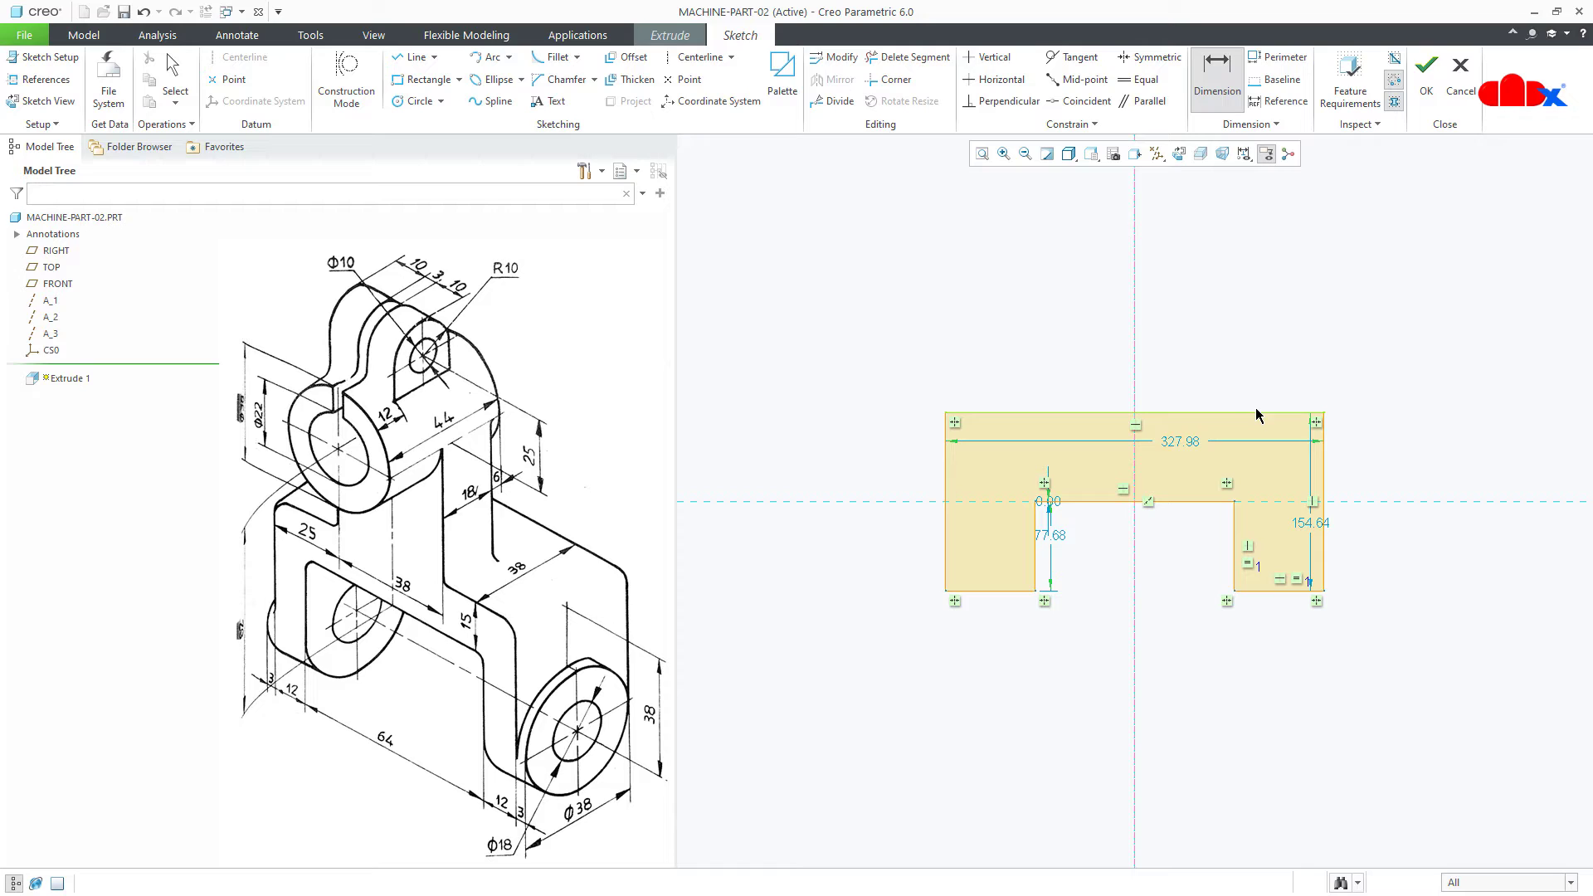
# Step: Dimension the U profile's leg width, top thickness and overall height
pyautogui.click(991, 591)
pyautogui.middleClick(1020, 637)
pyautogui.click(1097, 501)
pyautogui.click(1103, 413)
pyautogui.middleClick(1102, 456)
pyautogui.click(1322, 537)
pyautogui.middleClick(1368, 533)
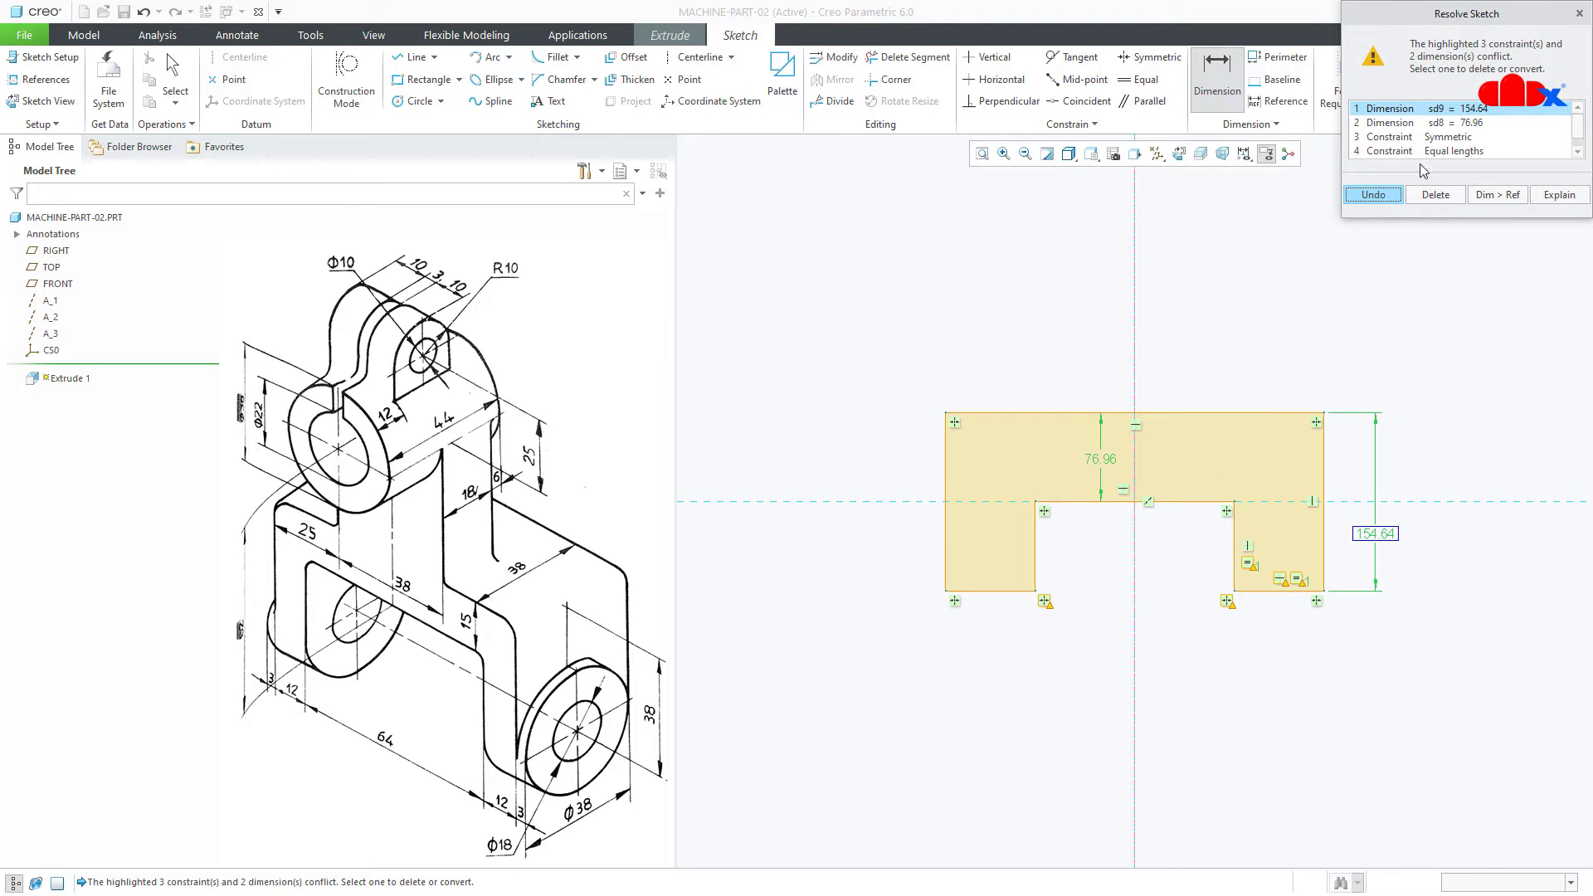
# Step: Delete the conflicting Equal lengths constraint and make the inner-left vertex coincident with the slot top
pyautogui.click(1427, 151)
pyautogui.click(1424, 195)
pyautogui.middleClick(1439, 618)
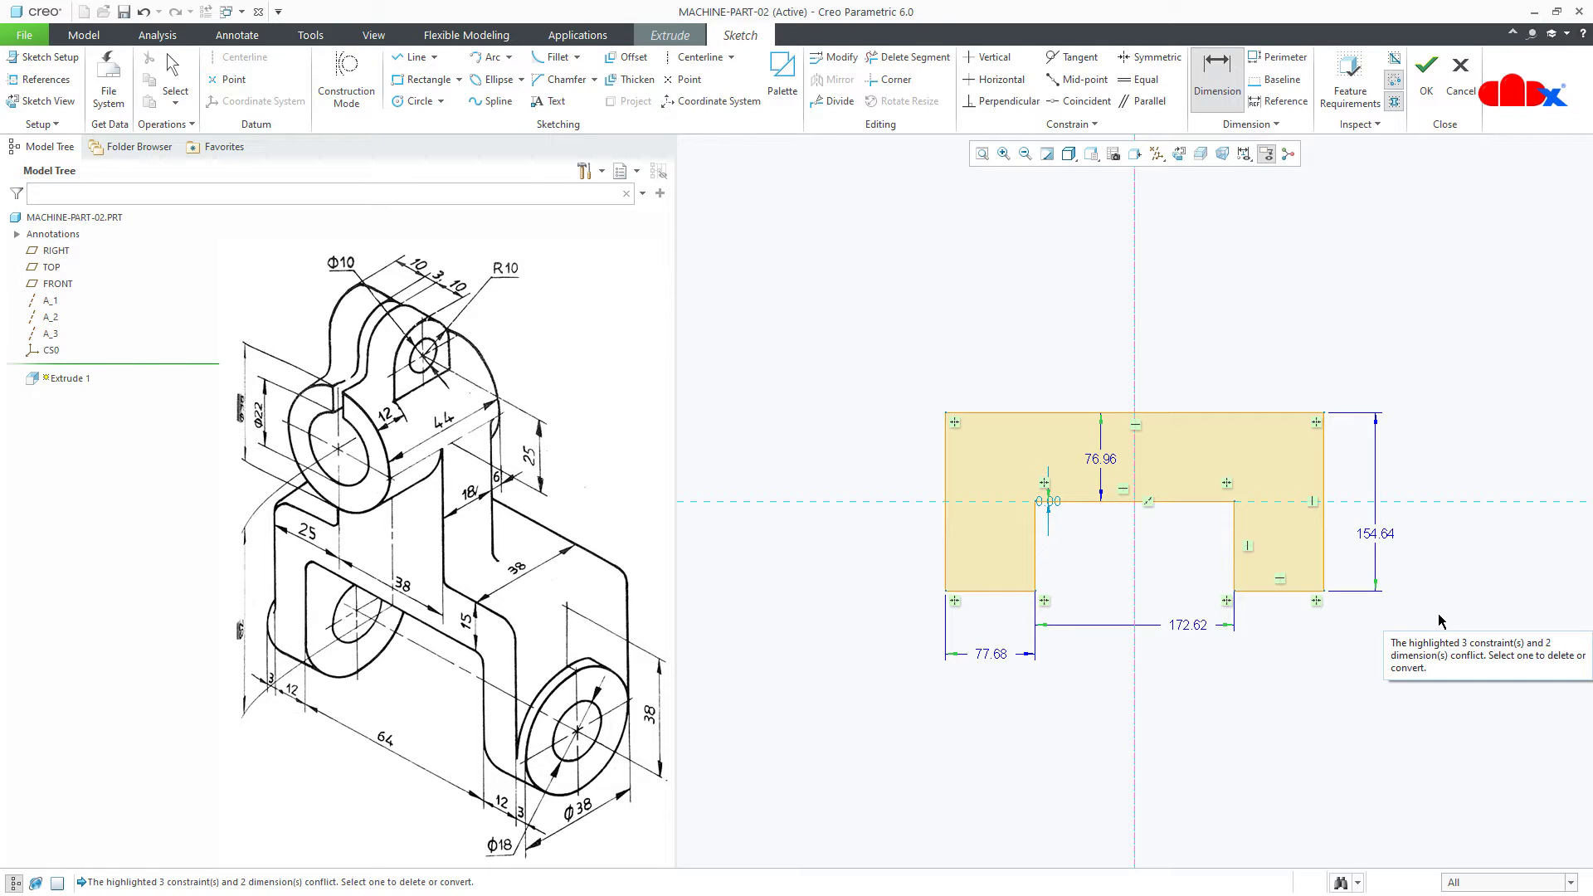
pyautogui.click(1079, 100)
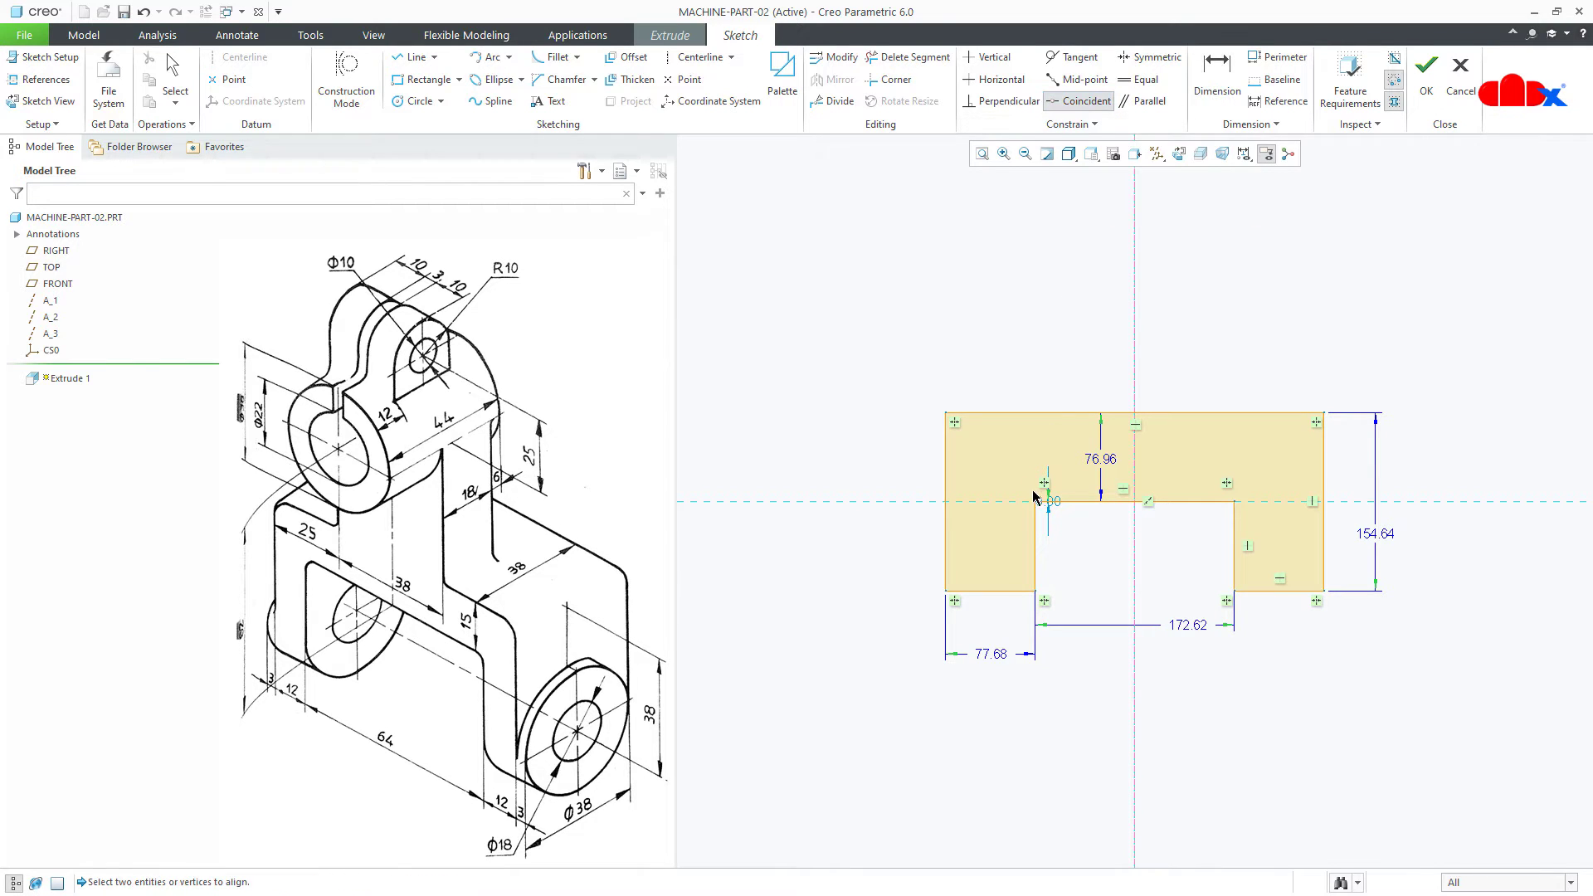
pyautogui.click(1037, 504)
pyautogui.click(1033, 514)
pyautogui.middleClick(1078, 690)
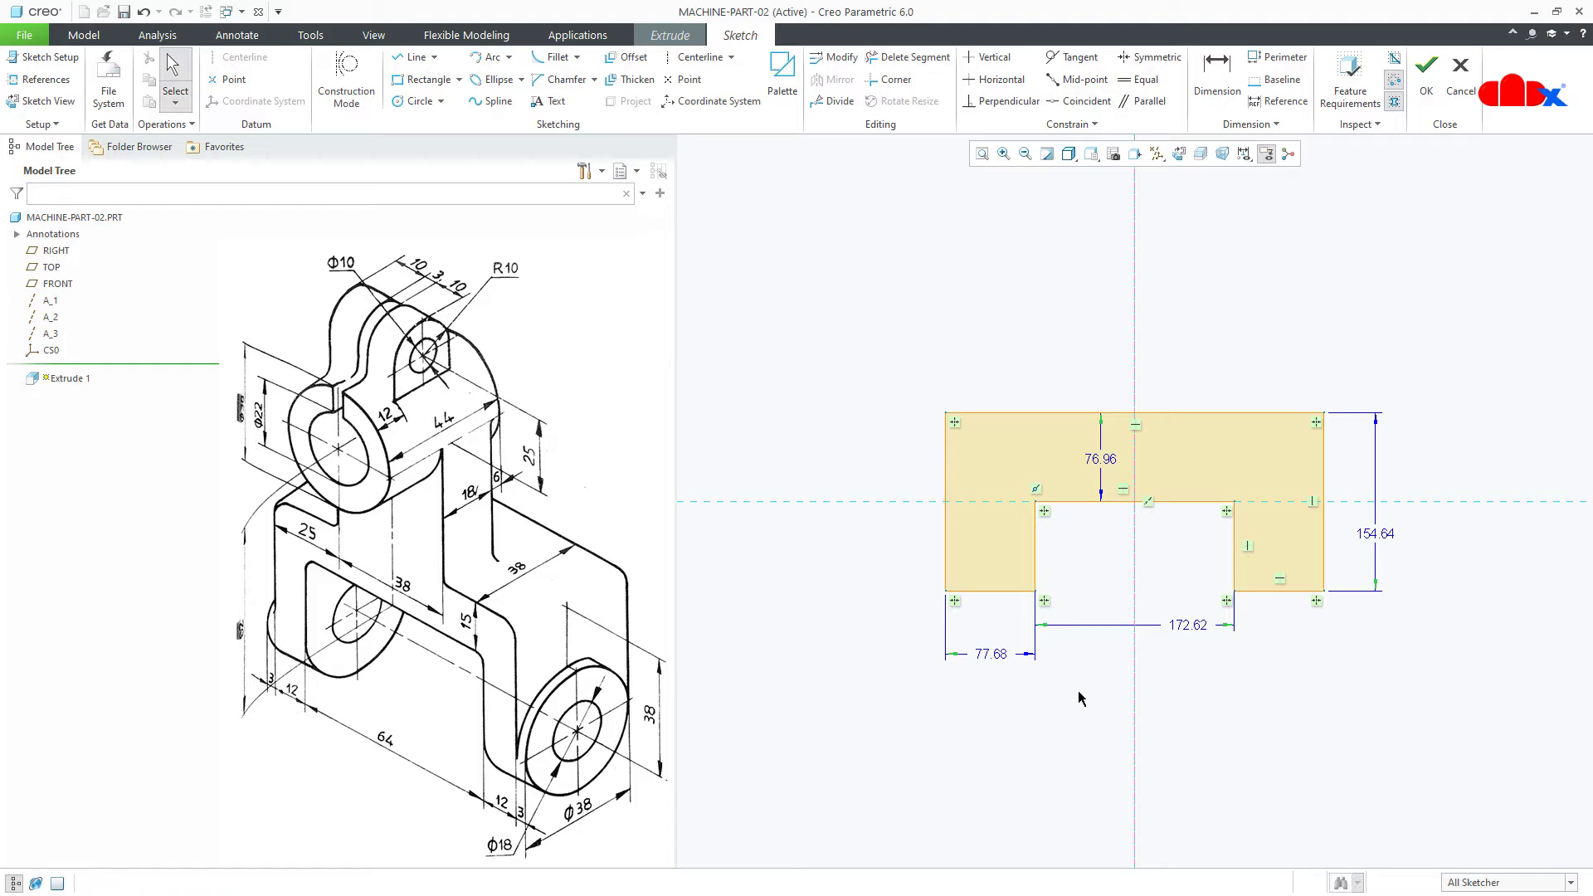
# Step: Gather the leg width, thickness, slot width and height dimensions in Modify with regeneration off
pyautogui.click(834, 60)
pyautogui.click(993, 655)
pyautogui.click(1101, 461)
pyautogui.click(1186, 626)
pyautogui.scroll(3, 1020, 635)
pyautogui.click(1201, 584)
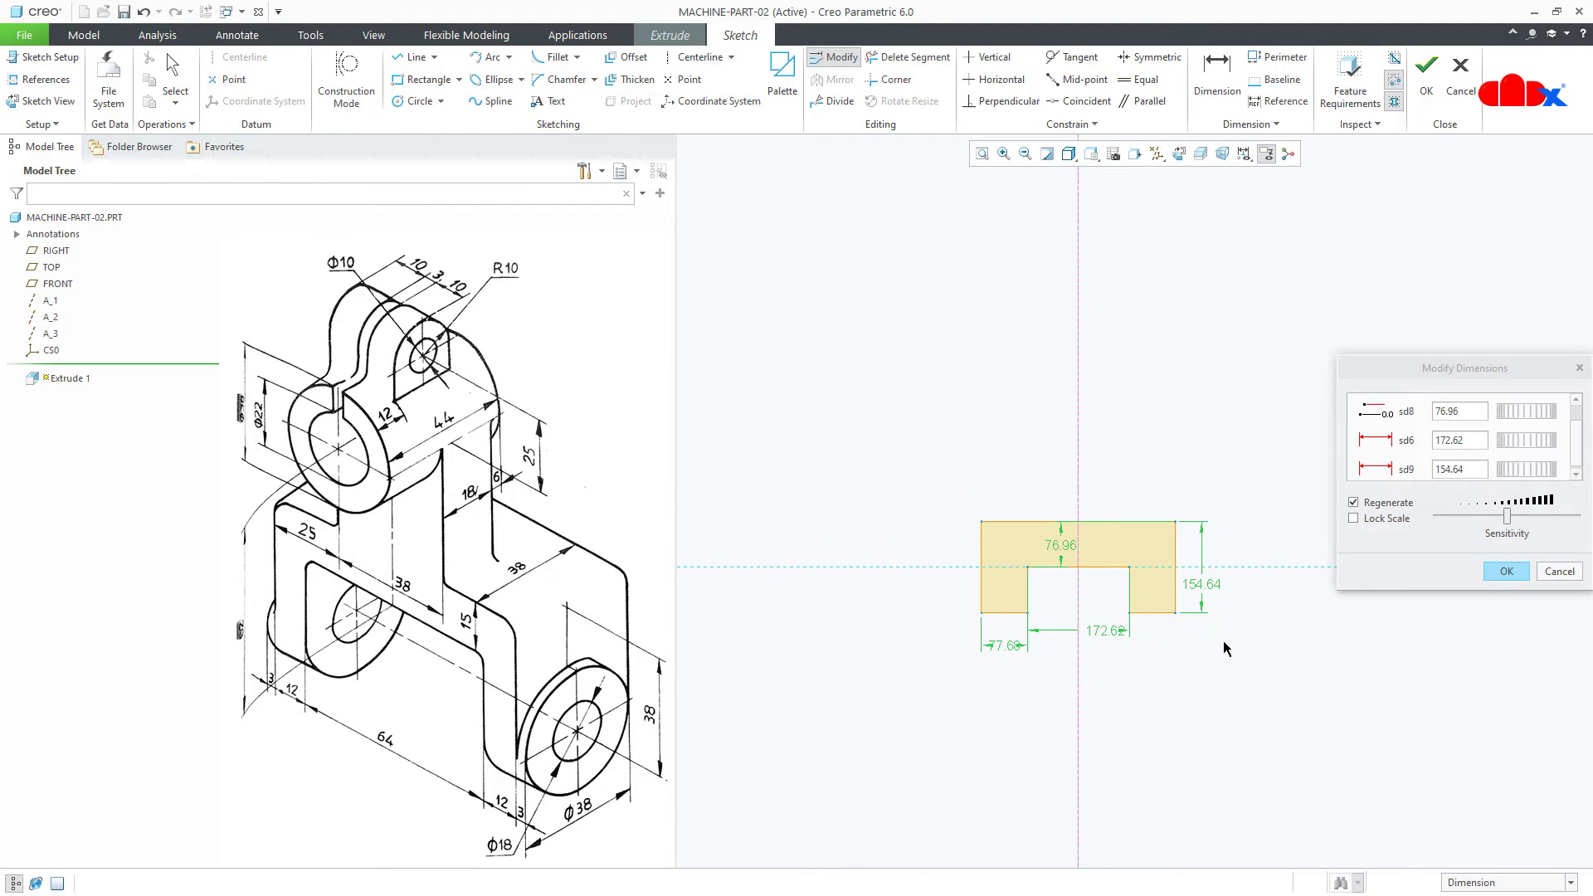
pyautogui.click(1353, 502)
pyautogui.moveTo(1405, 589); pyautogui.dragTo(1410, 751)
# Step: Set the dimensions to 12, 15, 64 and 53 and apply them
pyautogui.click(1466, 407)
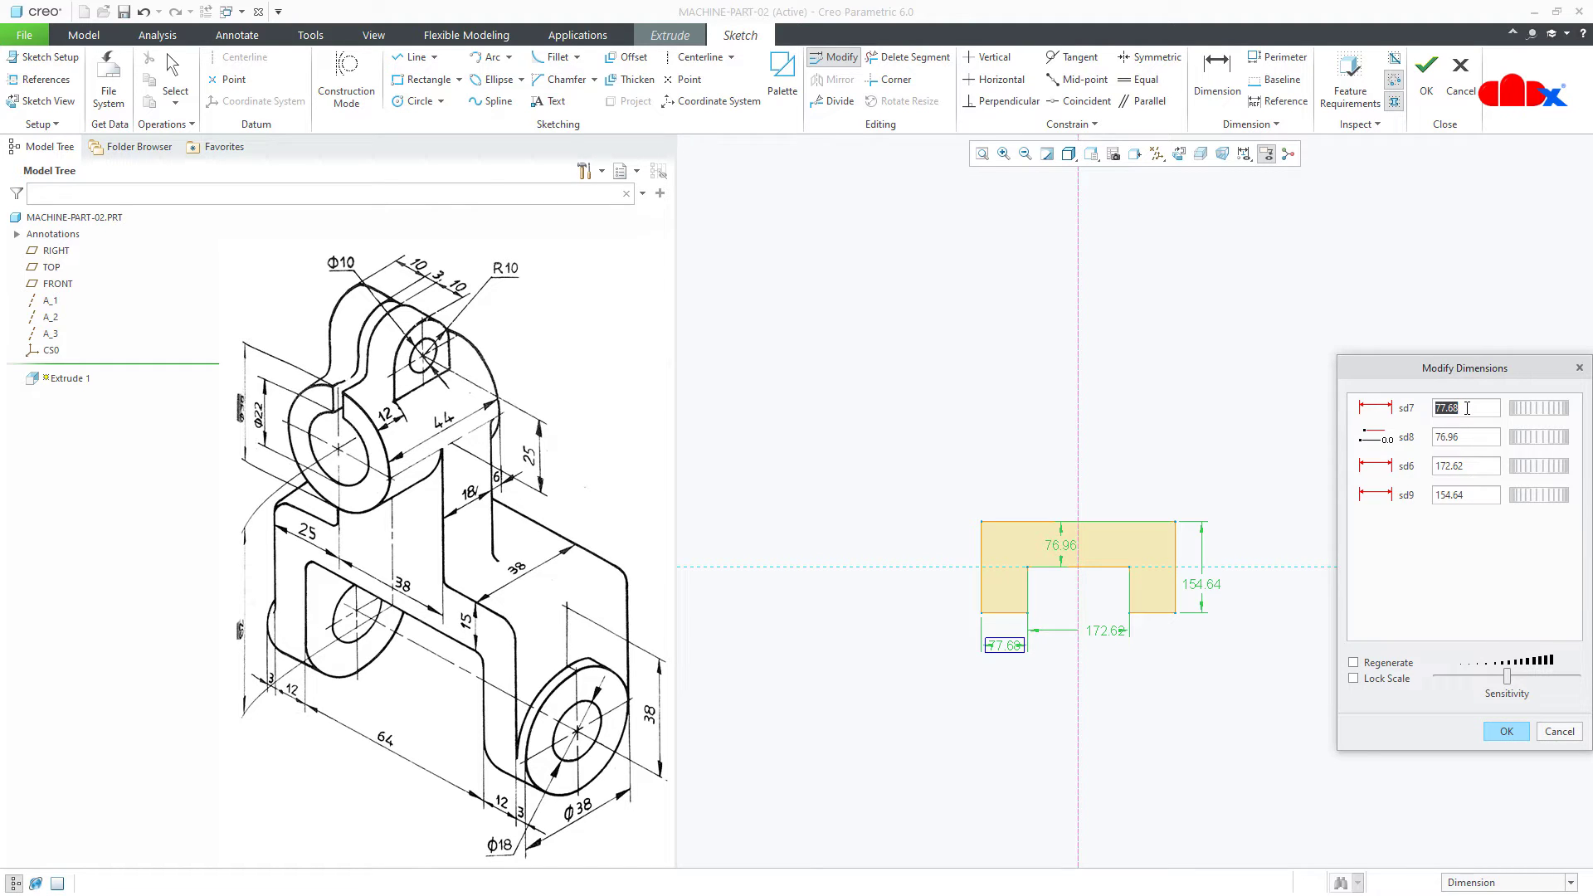
pyautogui.write('12')
pyautogui.press('Tab')
pyautogui.write('15')
pyautogui.press('Tab')
pyautogui.write('6')
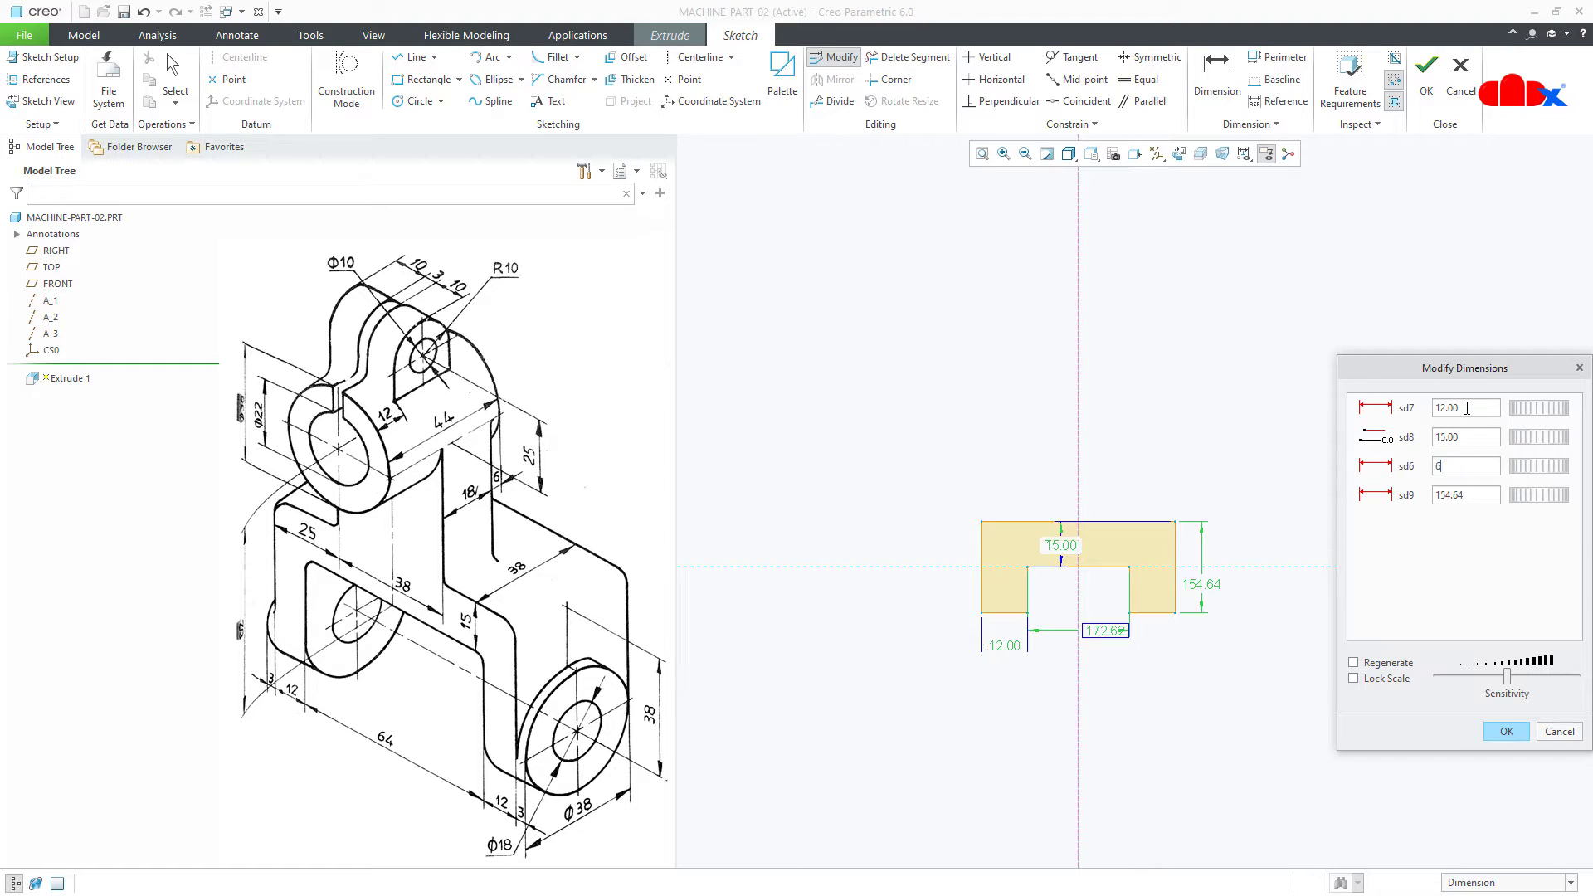
pyautogui.press('Tab')
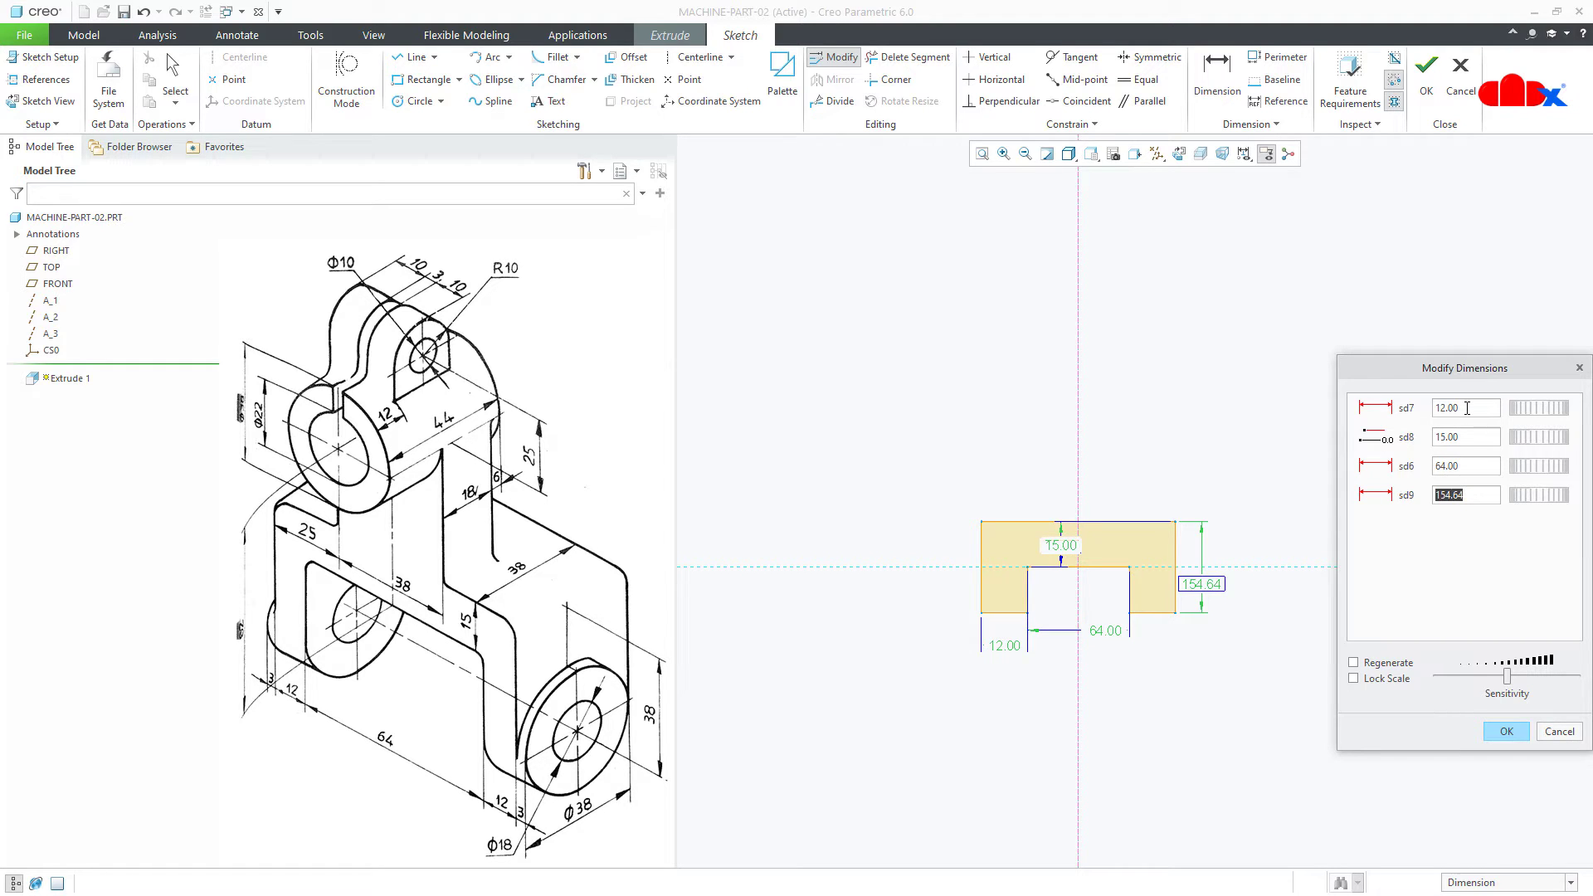
pyautogui.write('38+15')
pyautogui.press('Tab')
pyautogui.click(1505, 732)
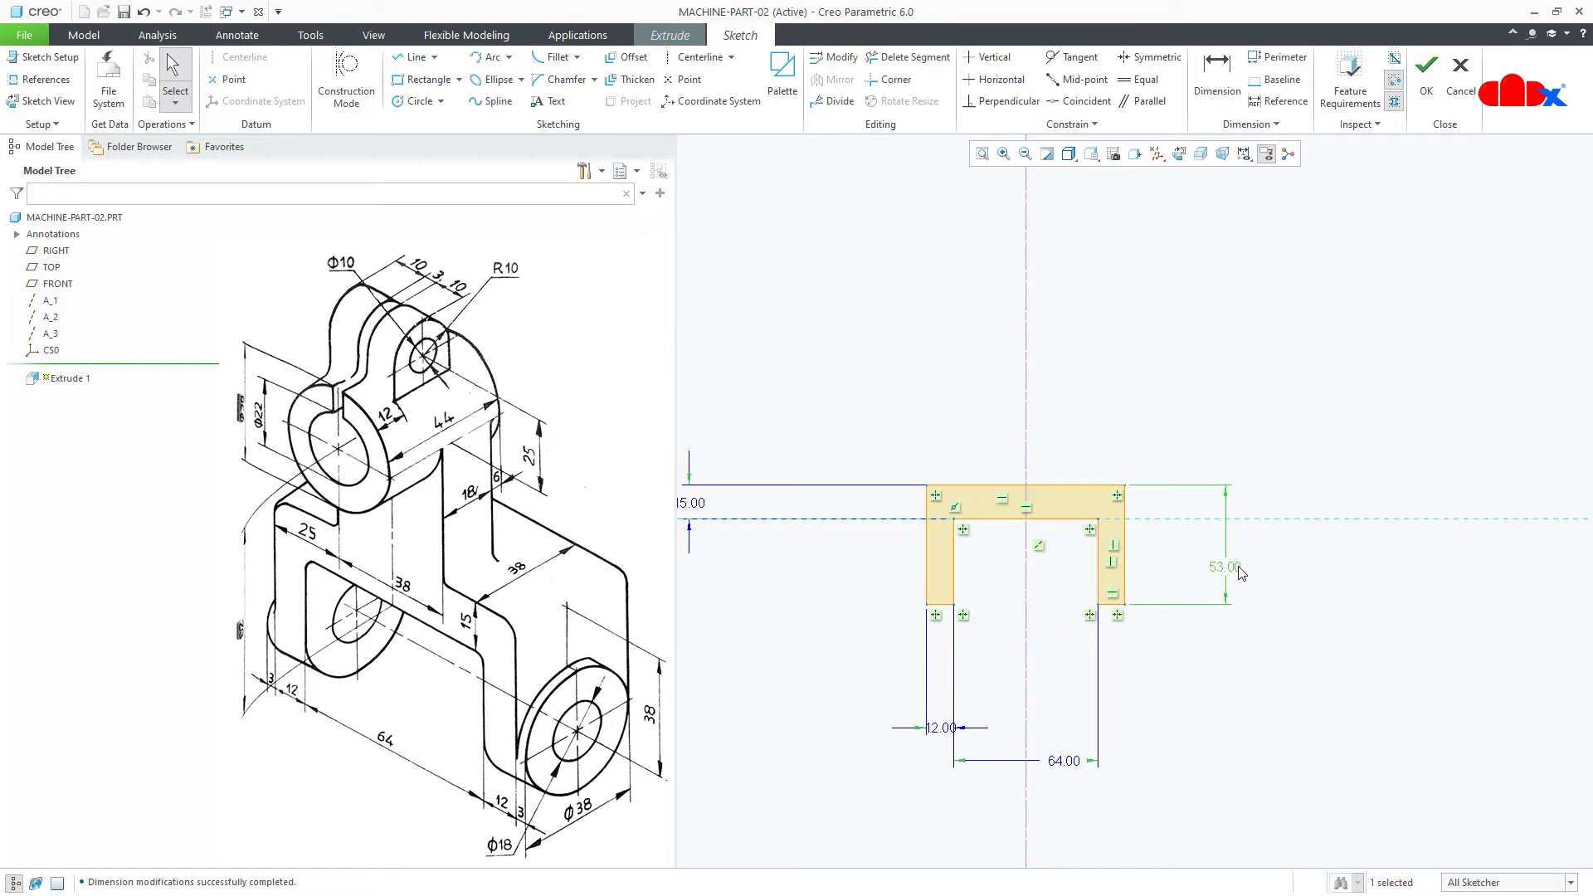
# Step: Dimension the right leg height as 38 and finish the sketch
pyautogui.rightClick(1242, 573)
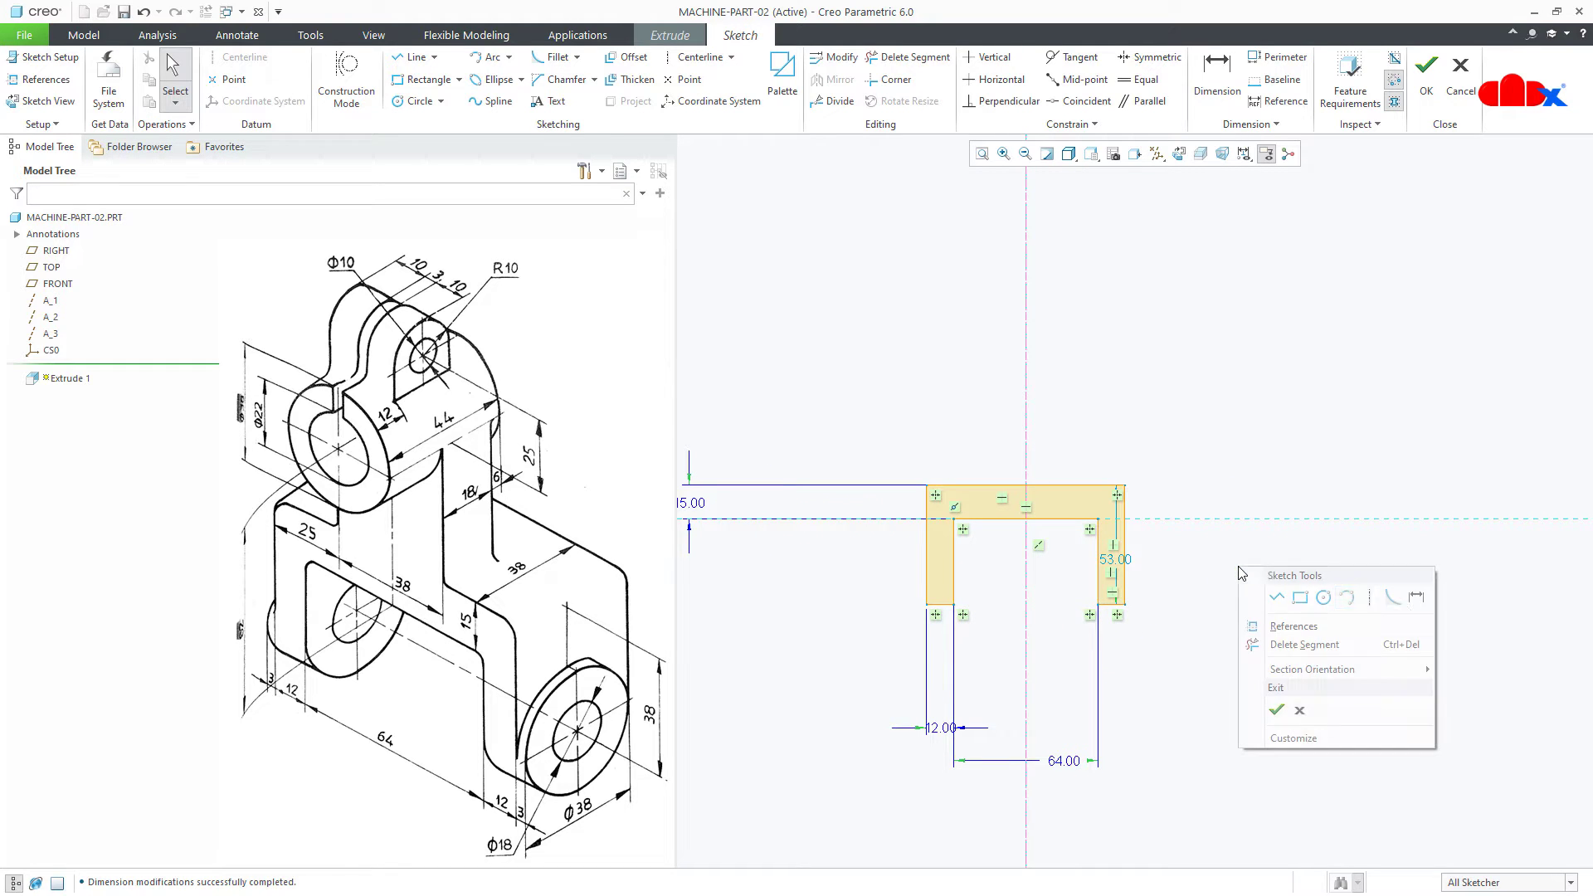
pyautogui.click(1416, 600)
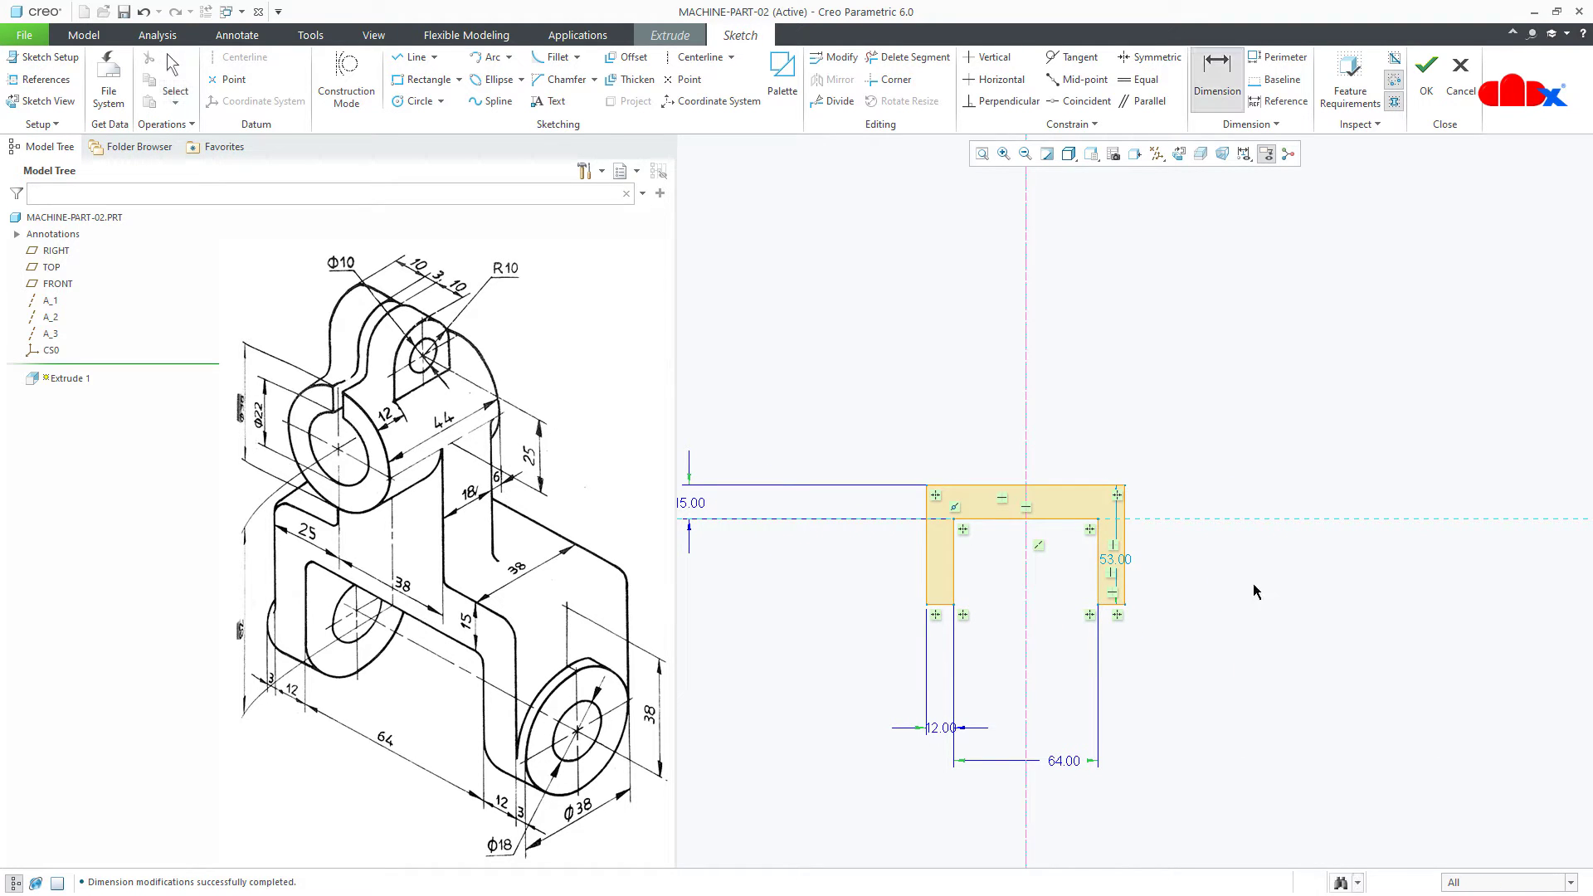
pyautogui.click(1100, 572)
pyautogui.middleClick(1170, 570)
pyautogui.write('38')
pyautogui.press('Return')
pyautogui.scroll(-1, 1242, 657)
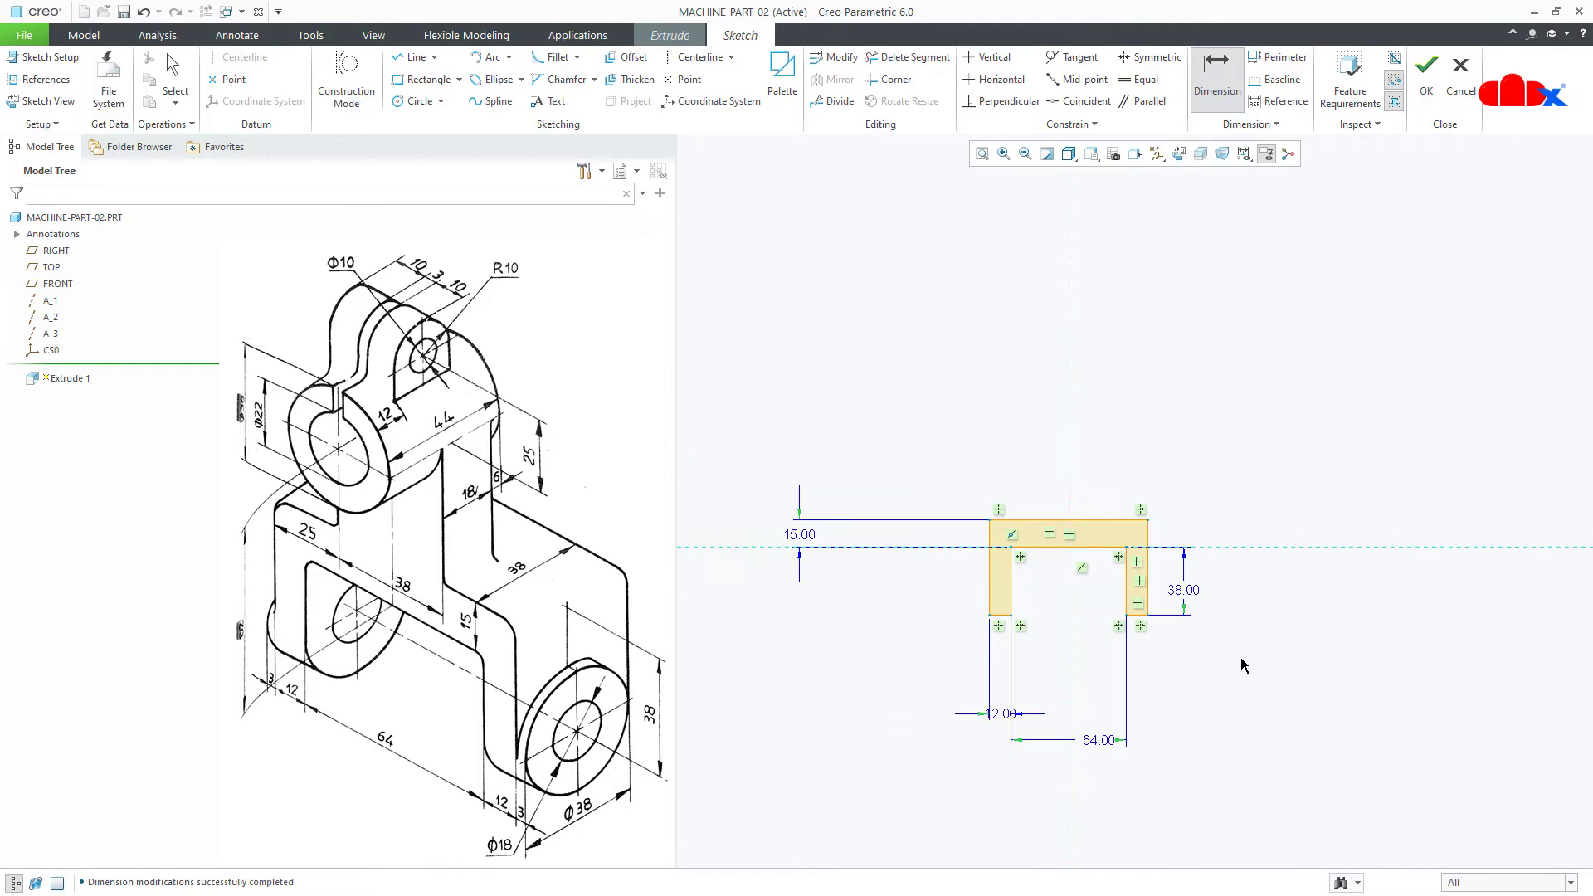
pyautogui.scroll(1, 1021, 635)
pyautogui.rightClick(1221, 705)
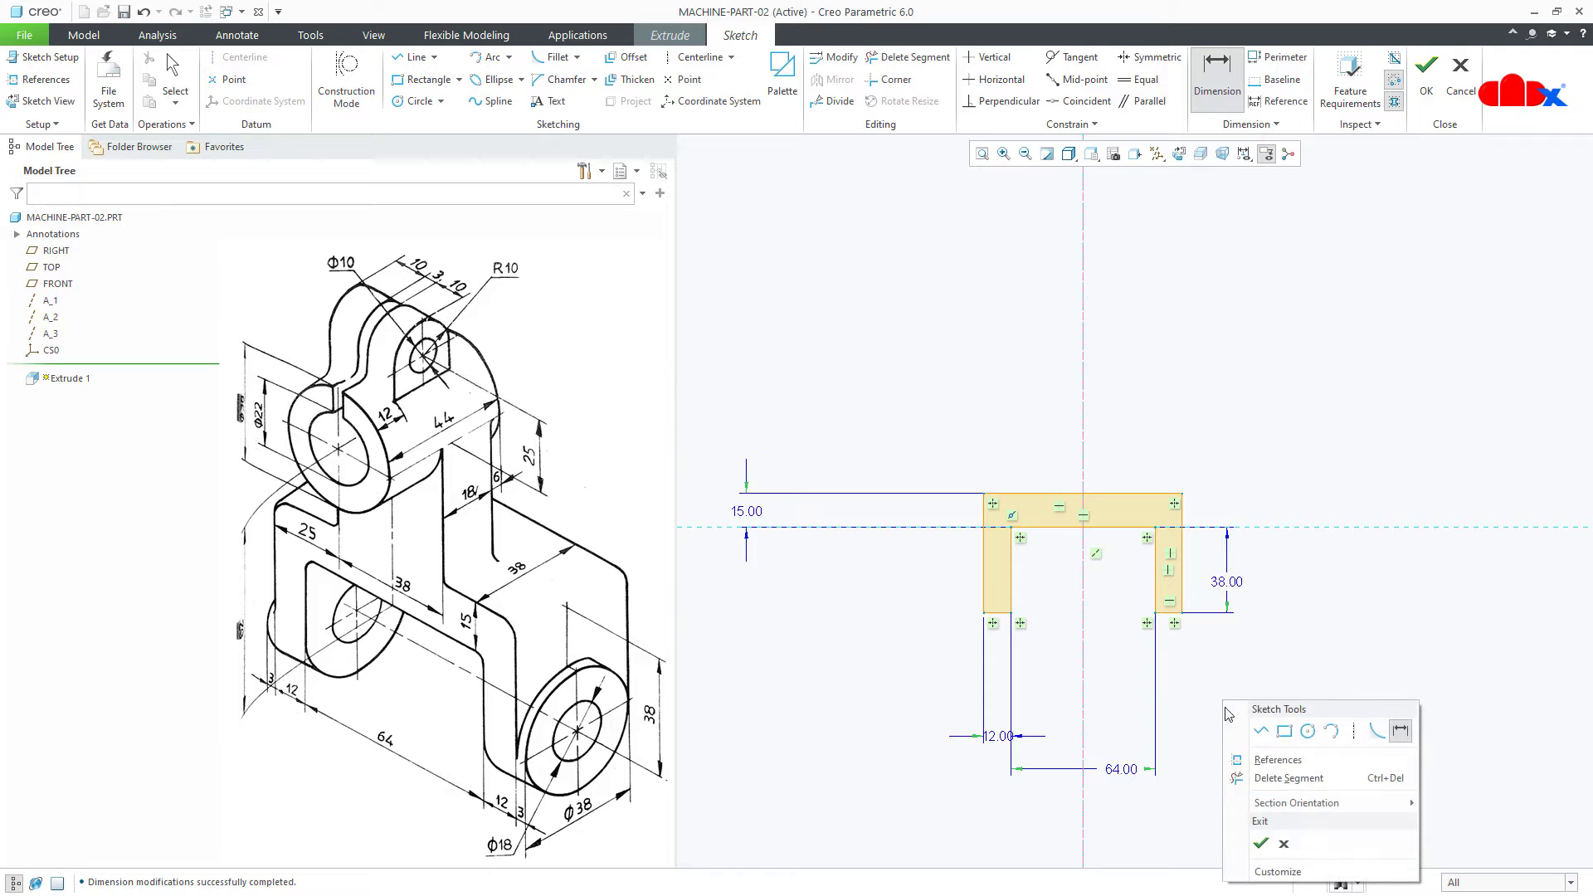
pyautogui.click(1257, 838)
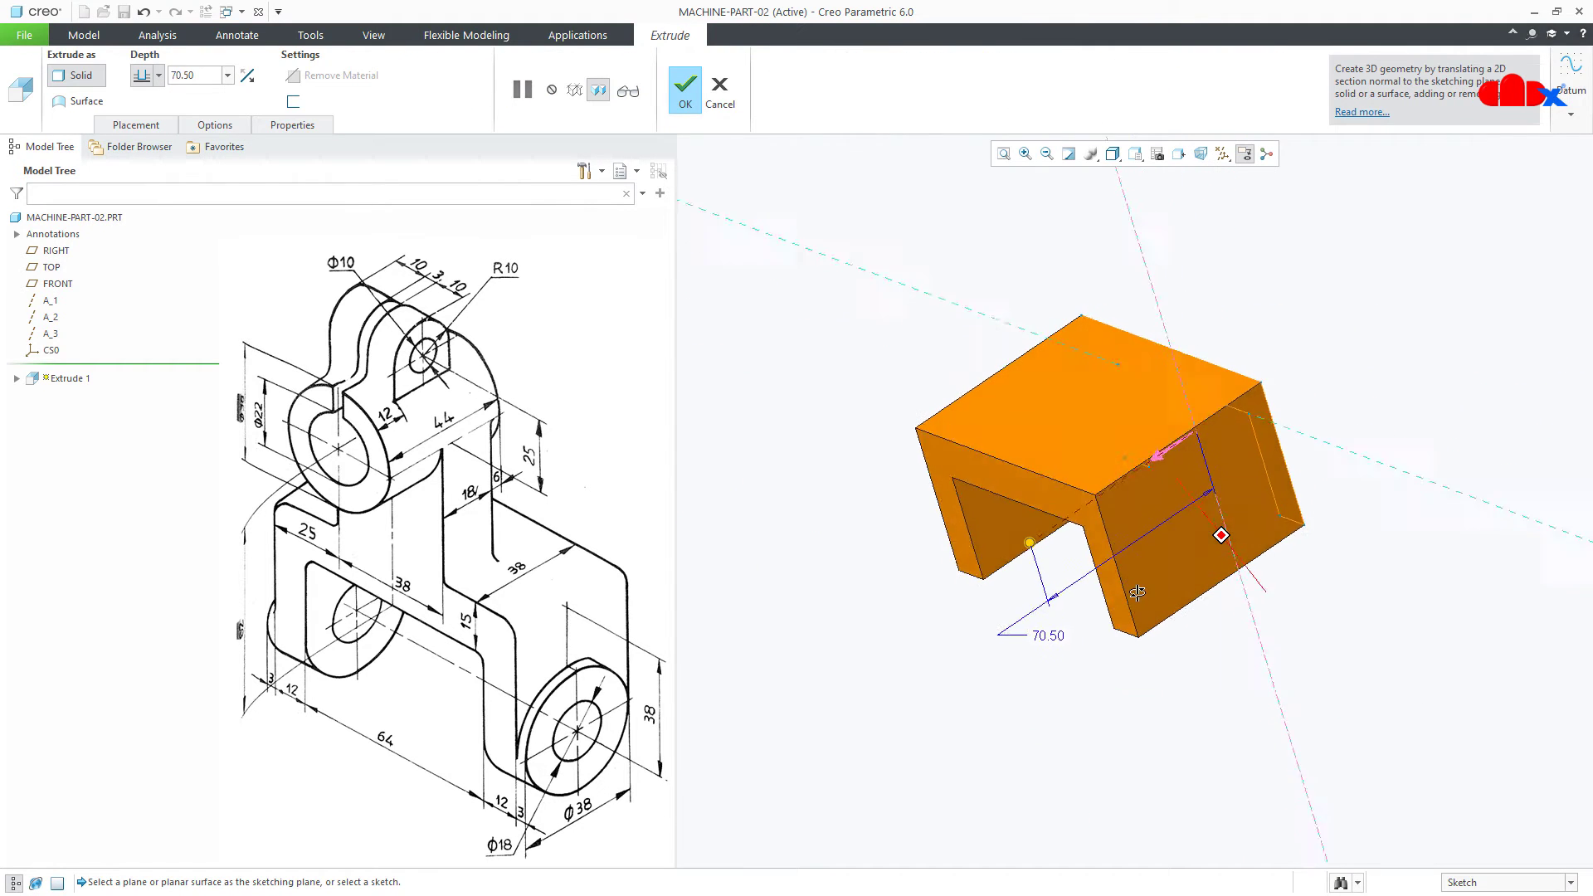
# Step: Extrude the profile symmetrically 38 deep into a solid U-block
pyautogui.click(157, 75)
pyautogui.click(142, 117)
pyautogui.doubleClick(200, 76)
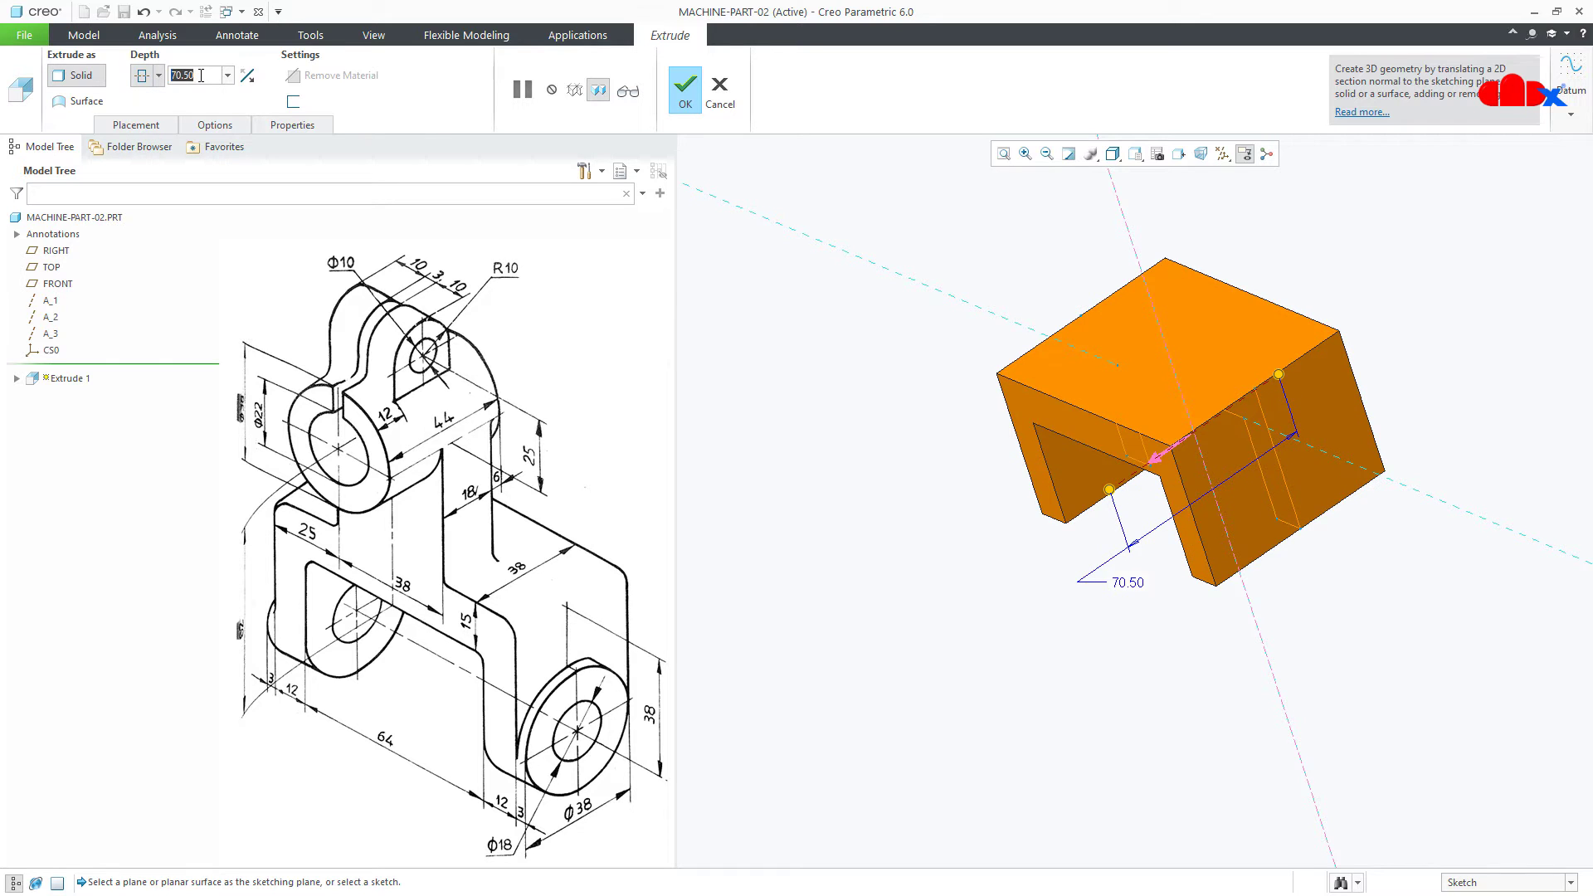
pyautogui.write('38')
pyautogui.press('Return')
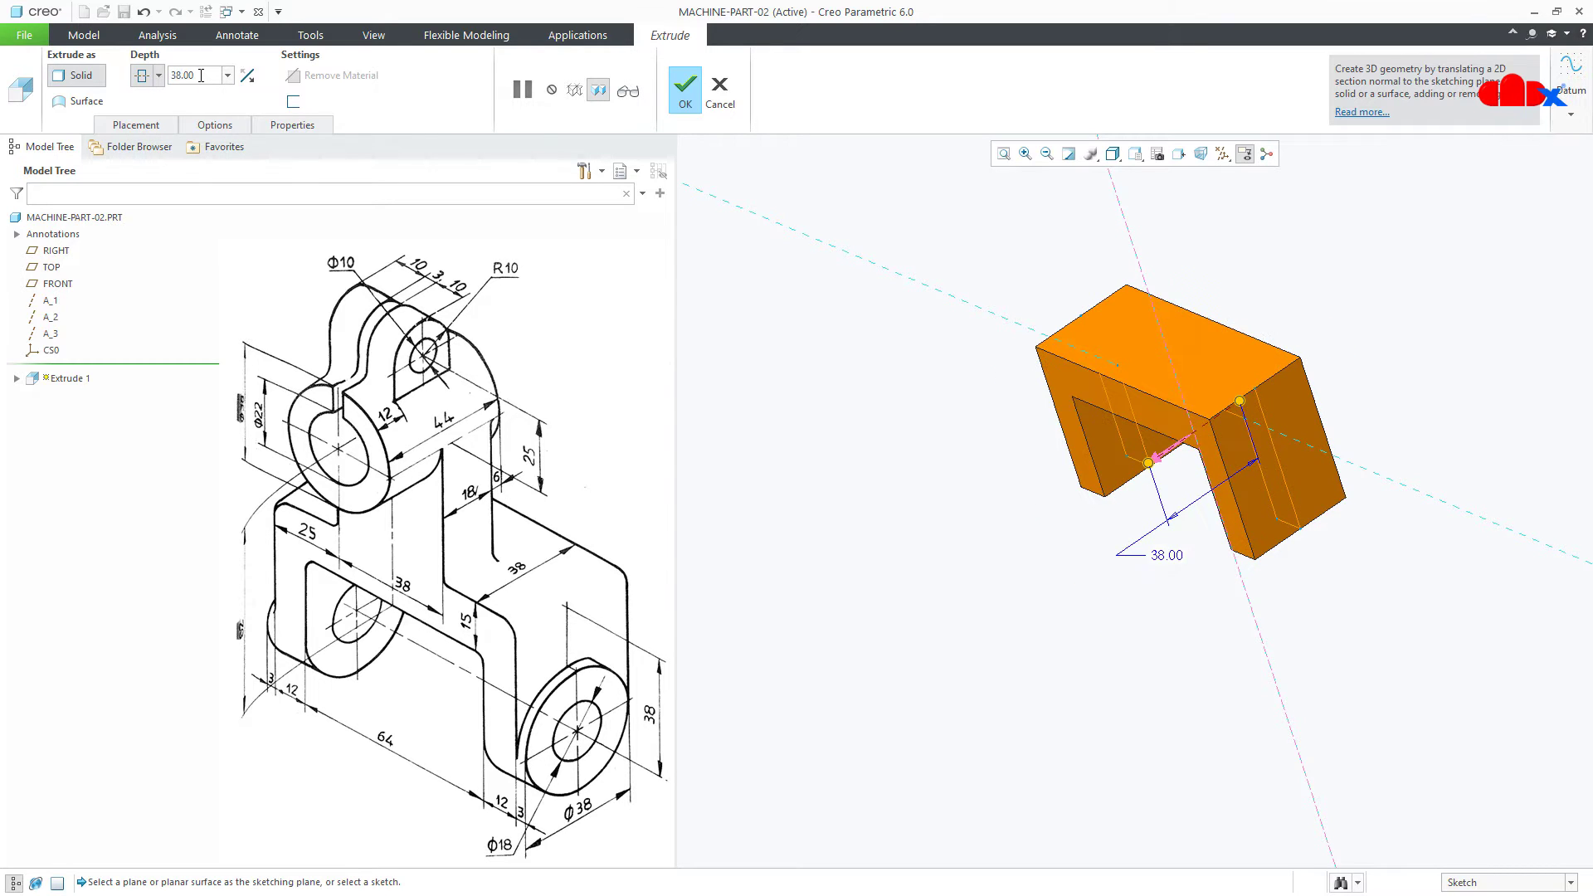
pyautogui.click(685, 90)
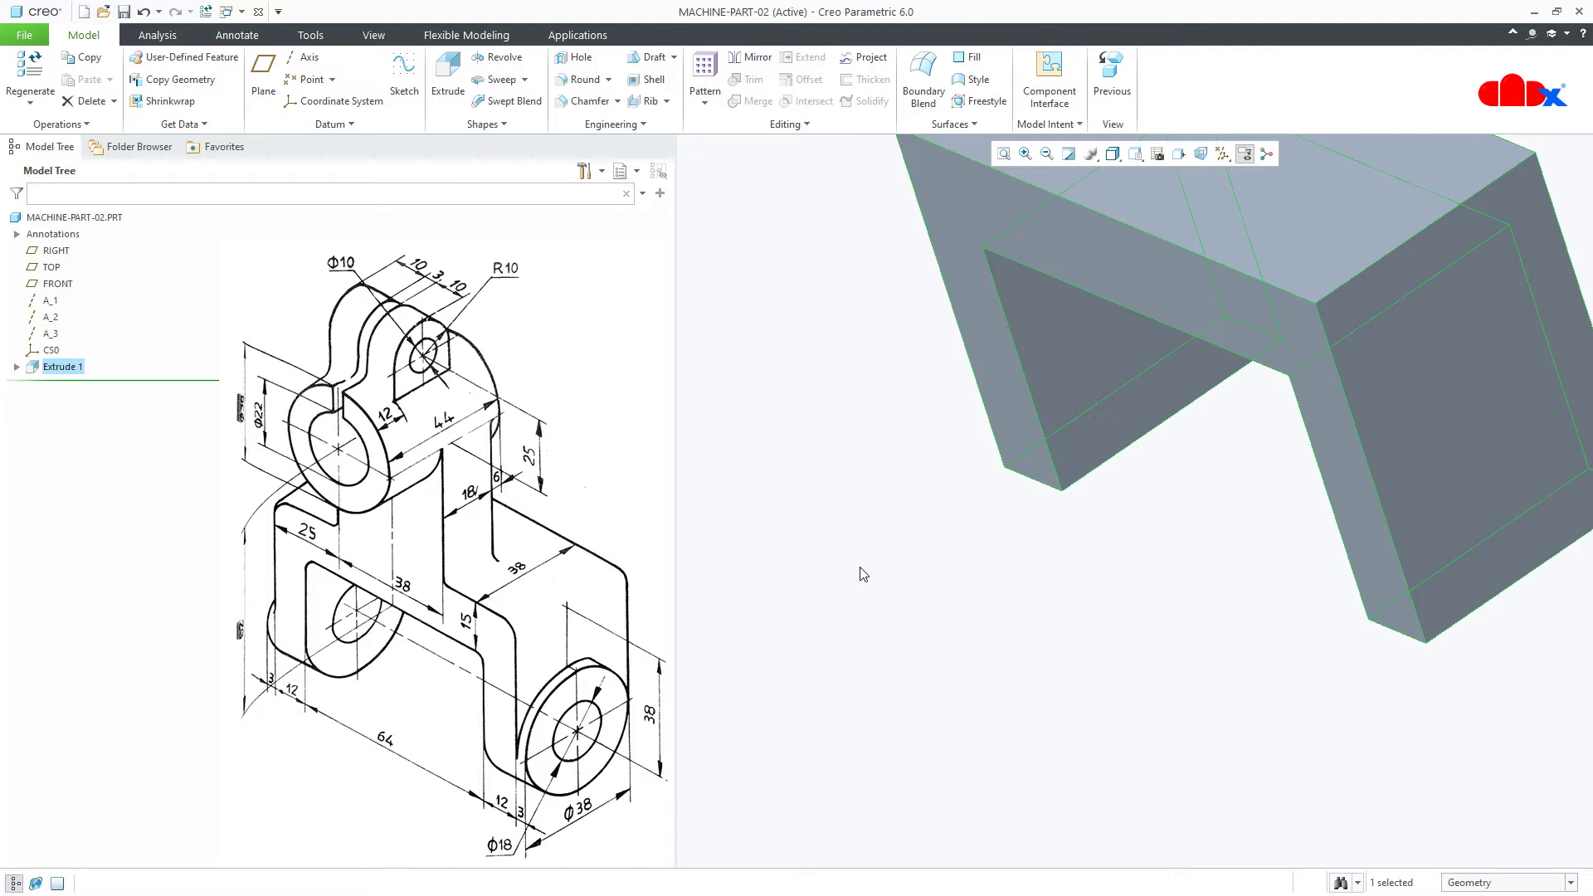
# Step: Start a second extrusion on the front face with a centerline and a rectangle above the base
pyautogui.hotkey('ctrl', 'd')
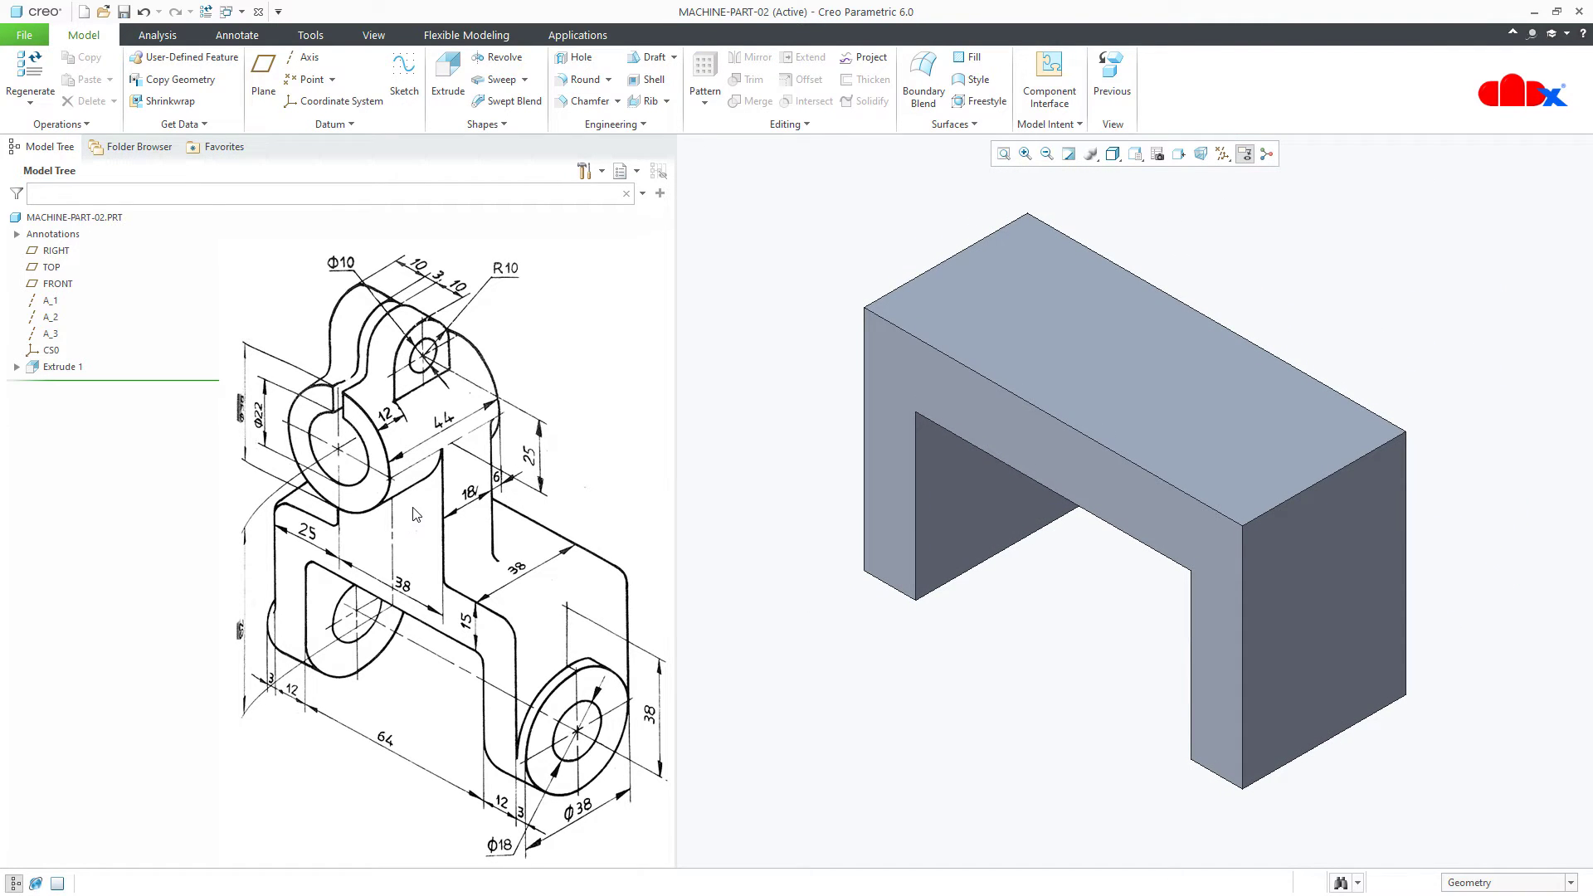
pyautogui.click(446, 83)
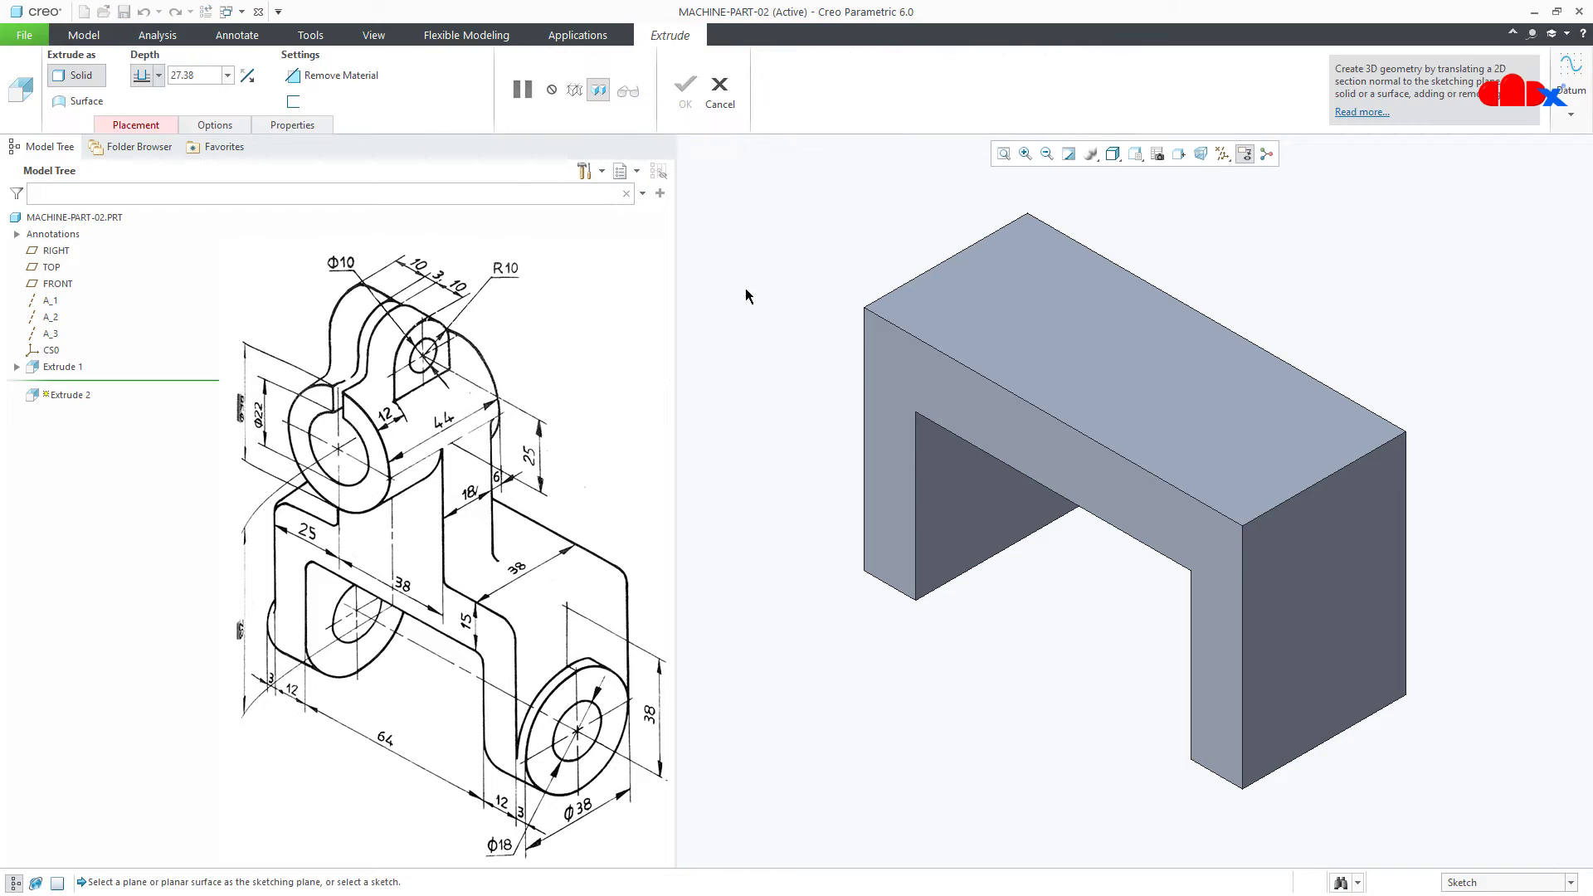
pyautogui.click(955, 417)
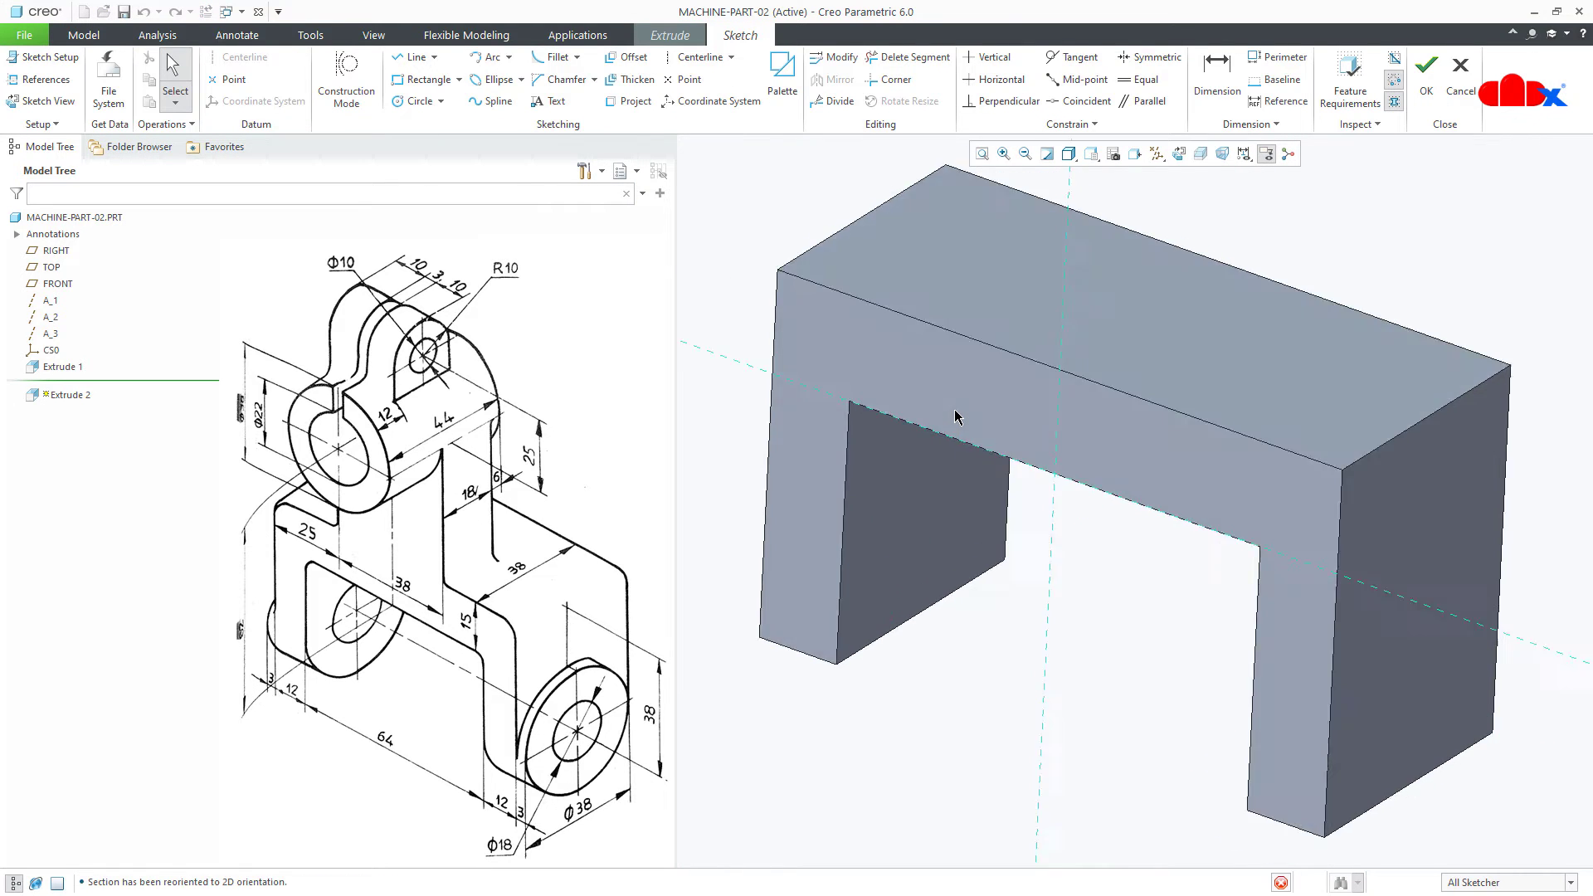
pyautogui.rightClick(1010, 494)
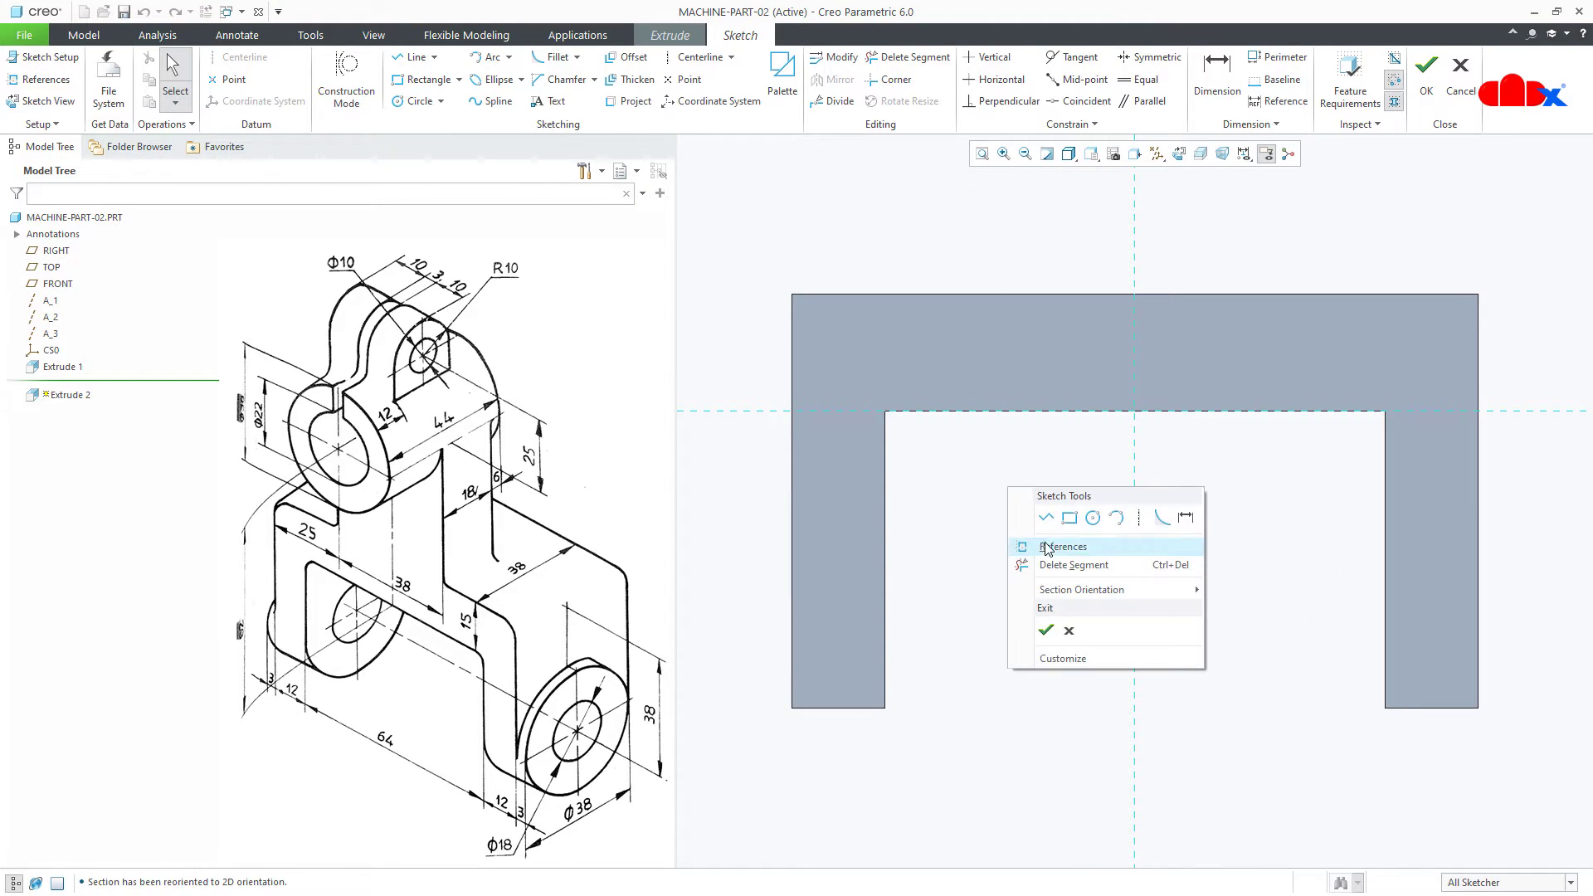
pyautogui.click(1139, 516)
pyautogui.click(1170, 579)
pyautogui.middleClick(1176, 558)
pyautogui.rightClick(1177, 570)
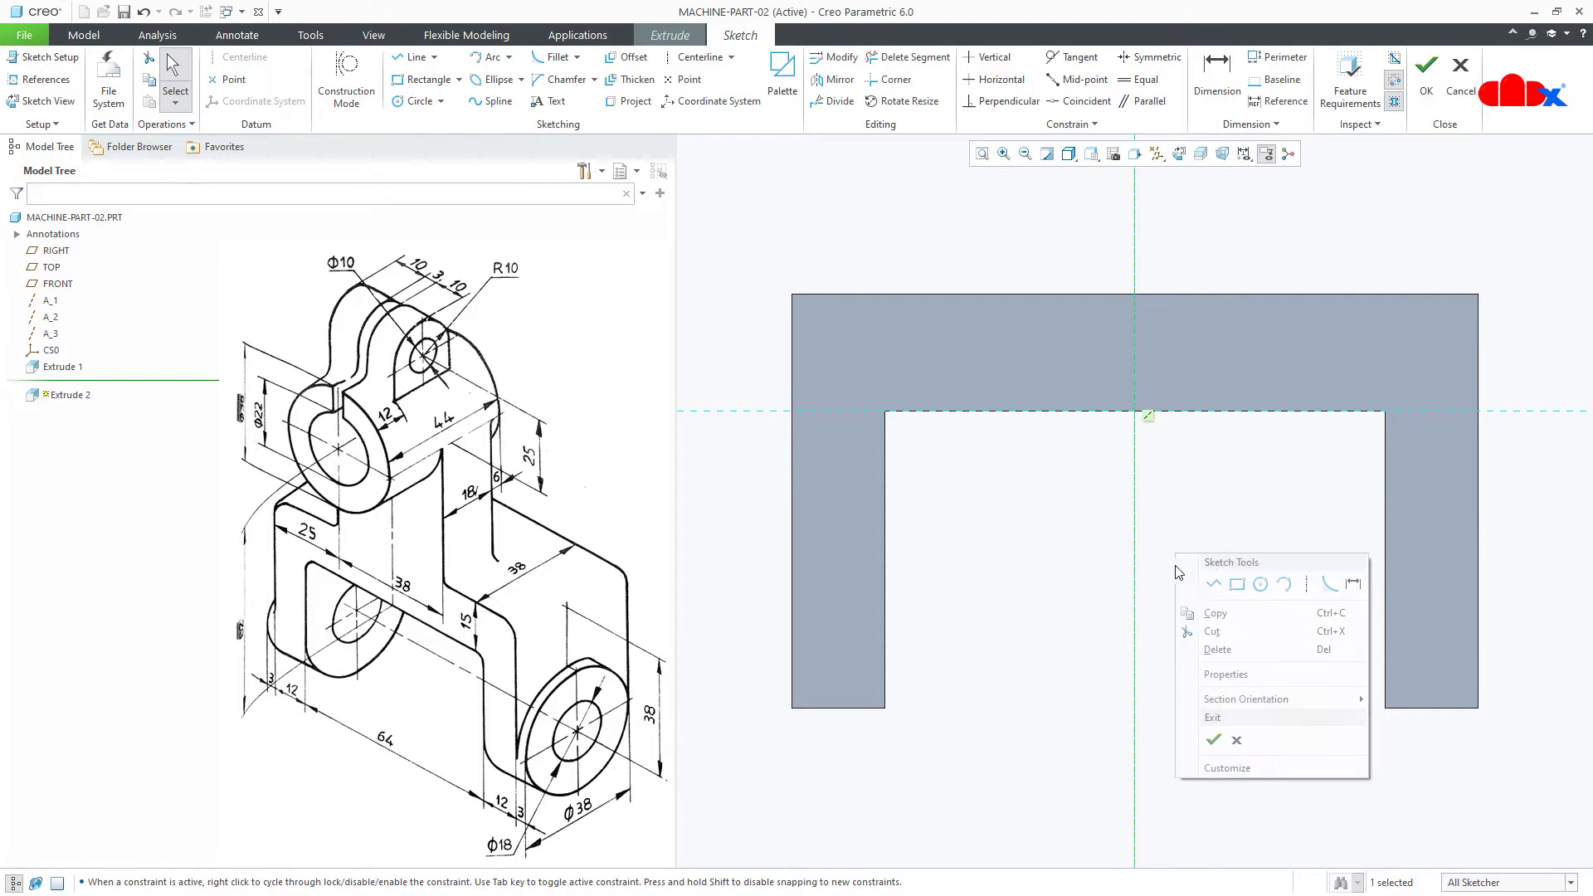
pyautogui.click(1237, 584)
pyautogui.click(1031, 410)
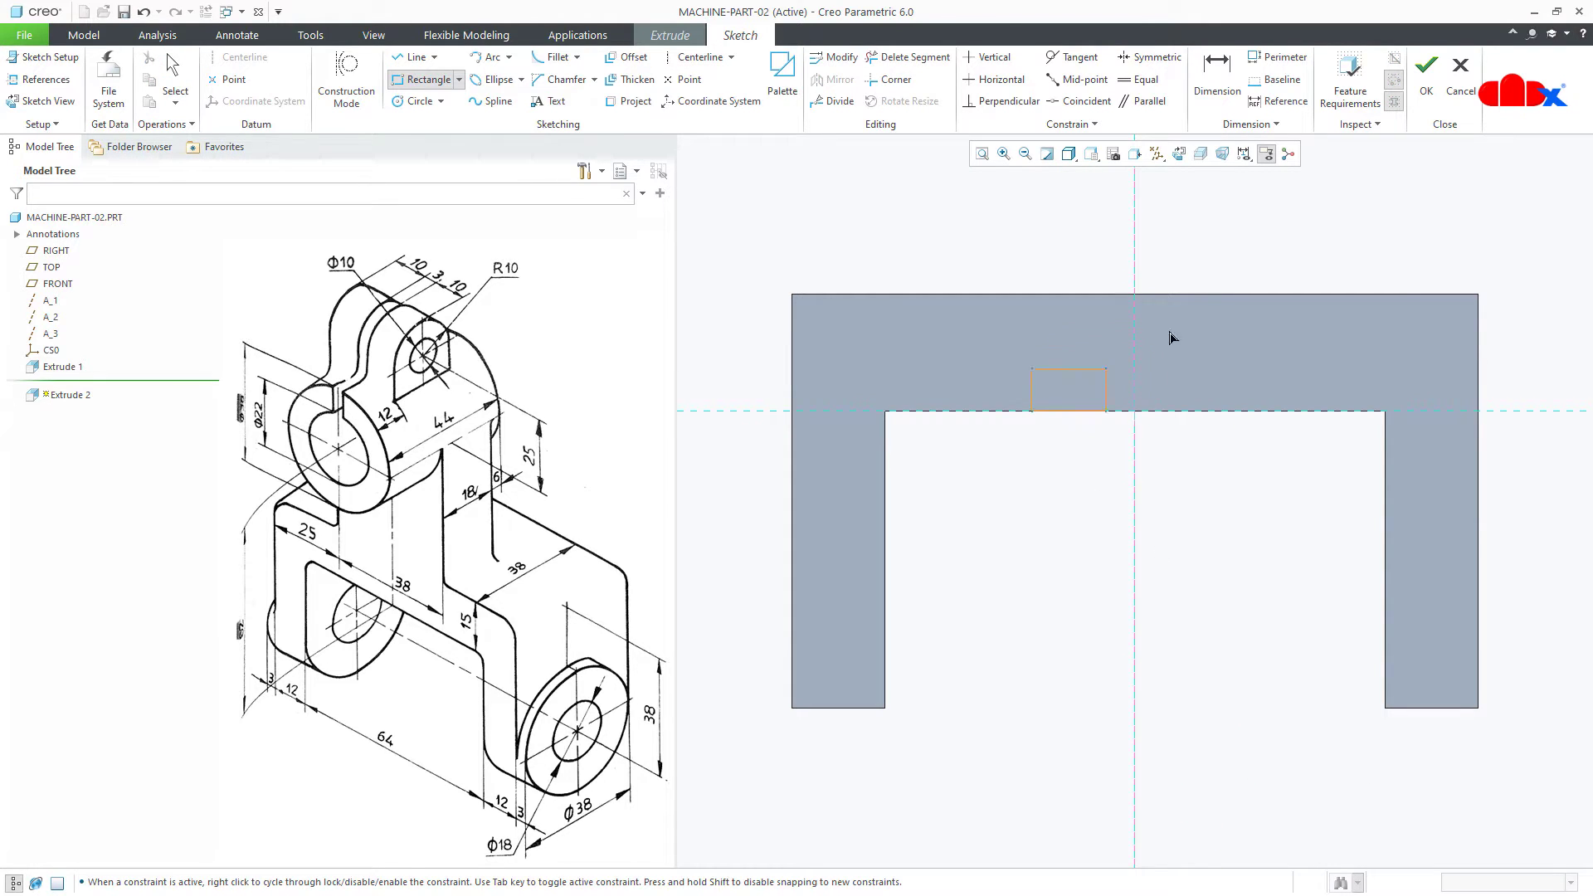
pyautogui.click(1228, 184)
pyautogui.middleClick(1217, 237)
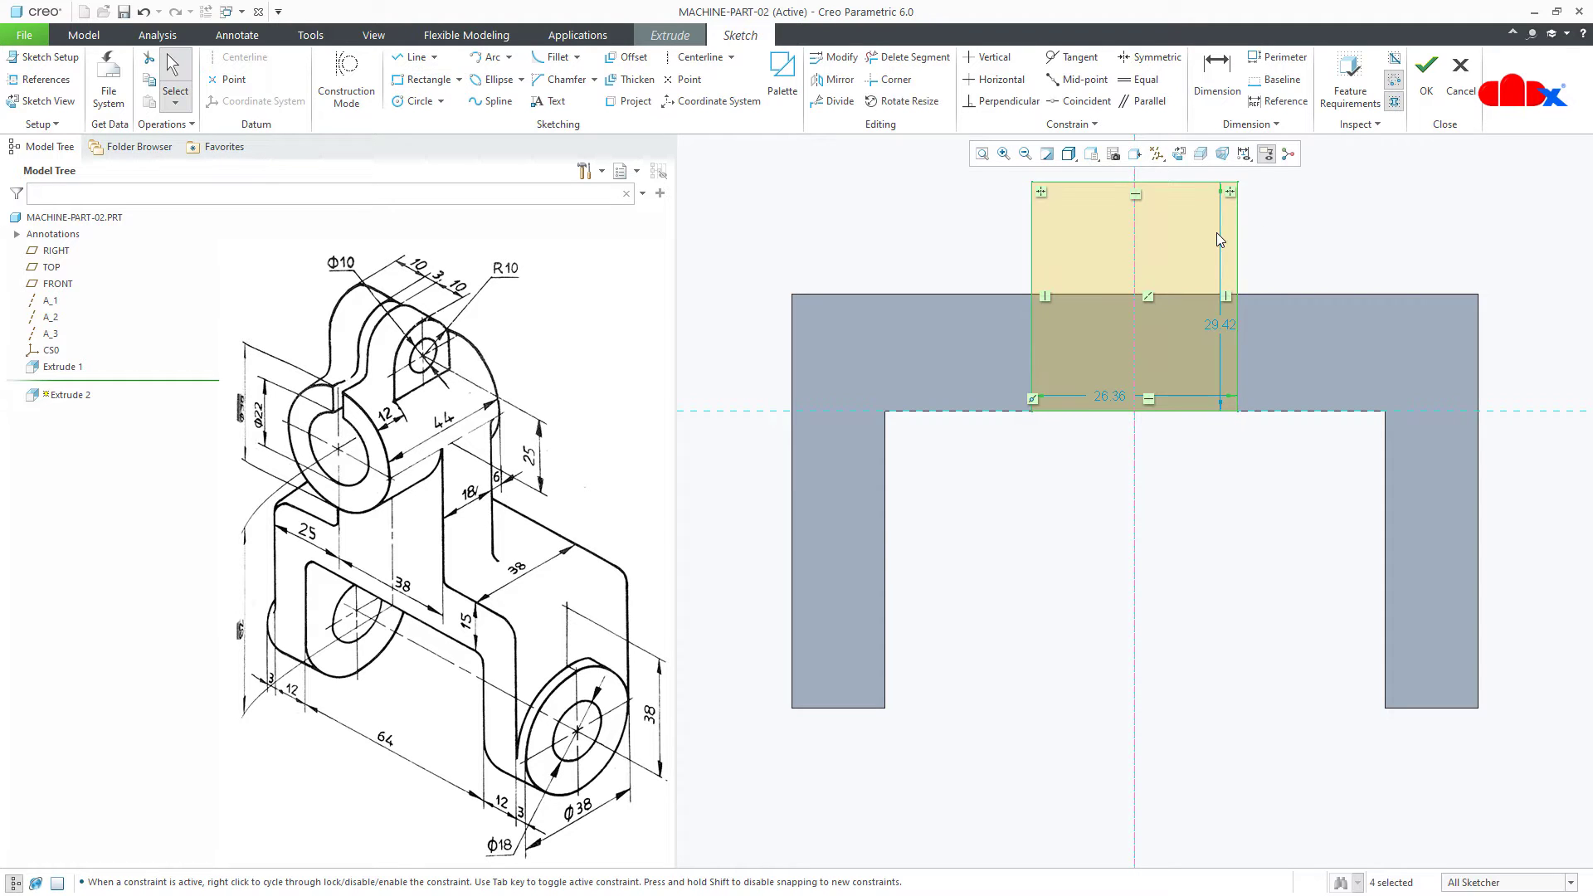
# Step: Size the rectangle 62 high by 38 wide and finish the sketch
pyautogui.doubleClick(1222, 326)
pyautogui.write('62')
pyautogui.press('Return')
pyautogui.doubleClick(1104, 398)
pyautogui.write('38')
pyautogui.press('Return')
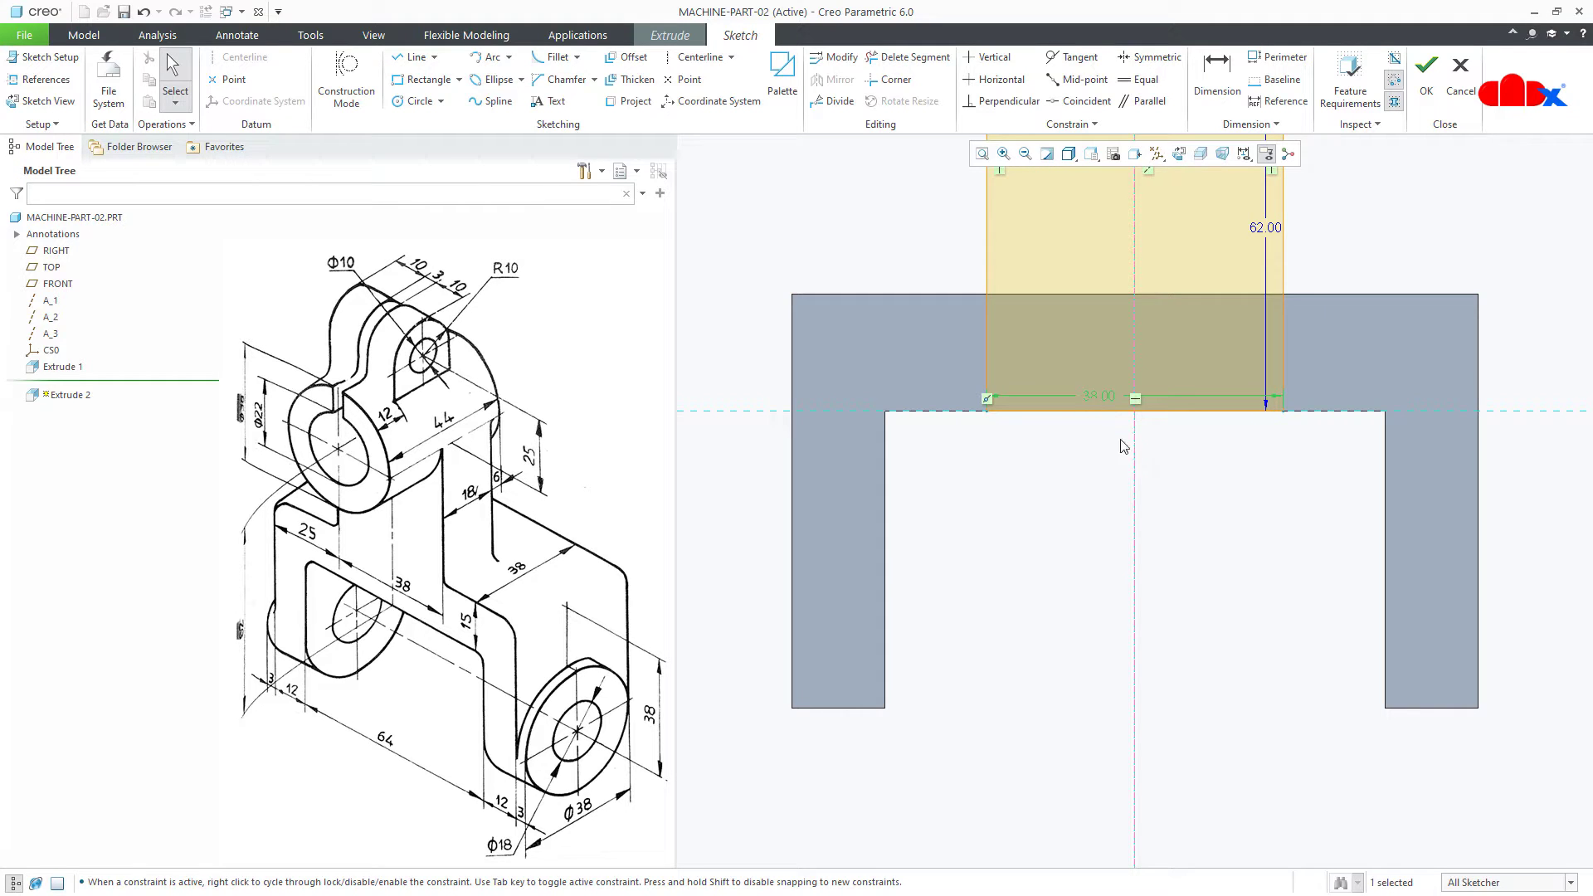
pyautogui.rightClick(1109, 491)
pyautogui.click(1147, 657)
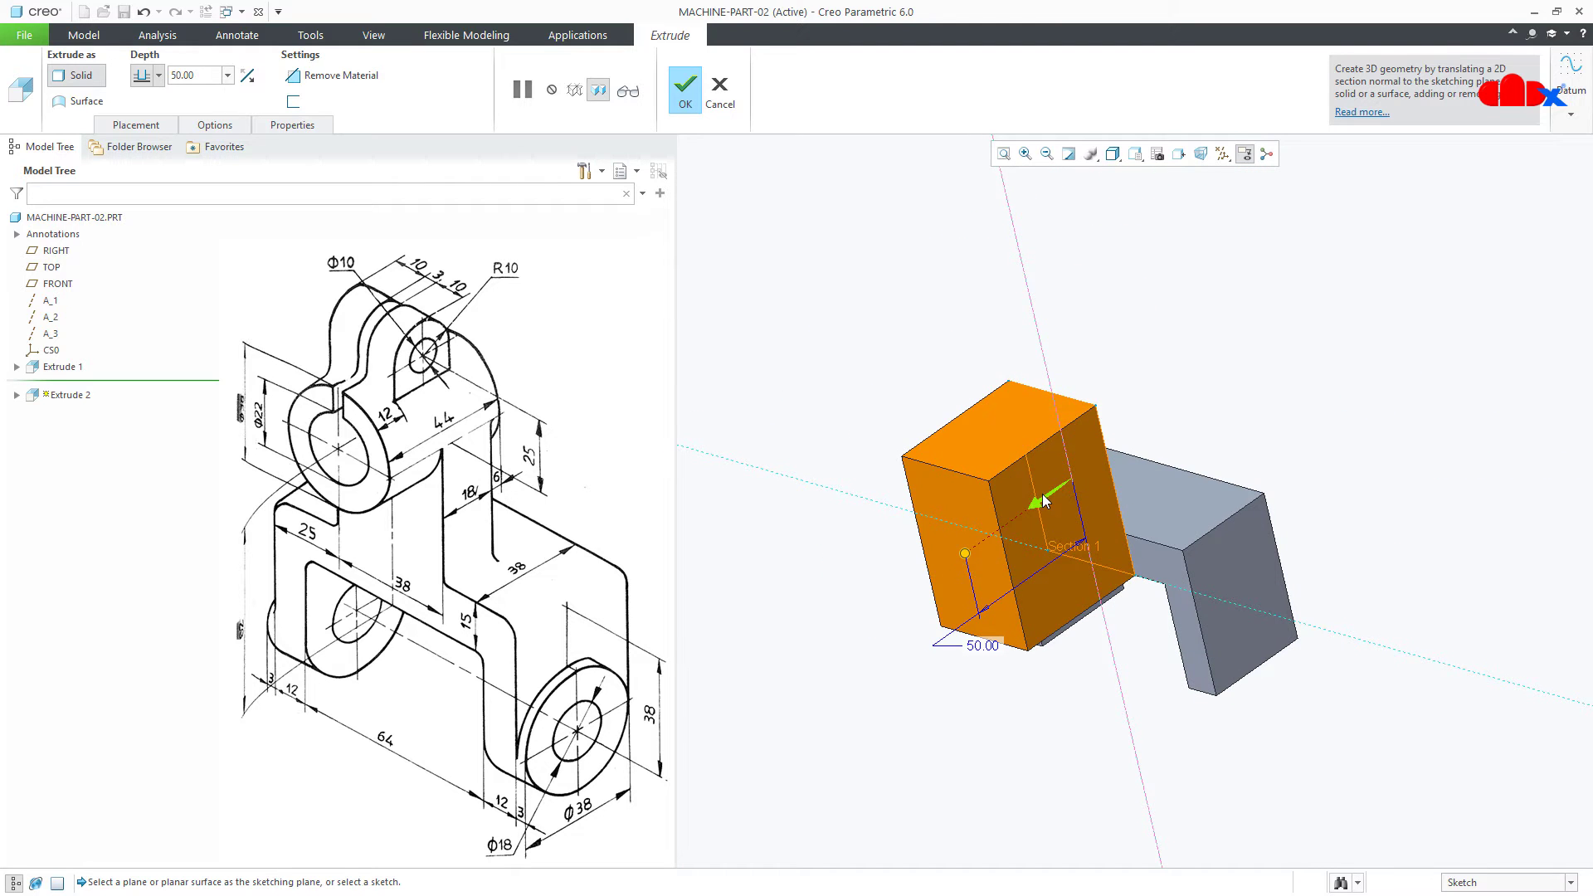
# Step: Flip the extrusion direction and extrude the block 18 deep
pyautogui.click(1043, 499)
pyautogui.doubleClick(1289, 430)
pyautogui.write('18')
pyautogui.press('Return')
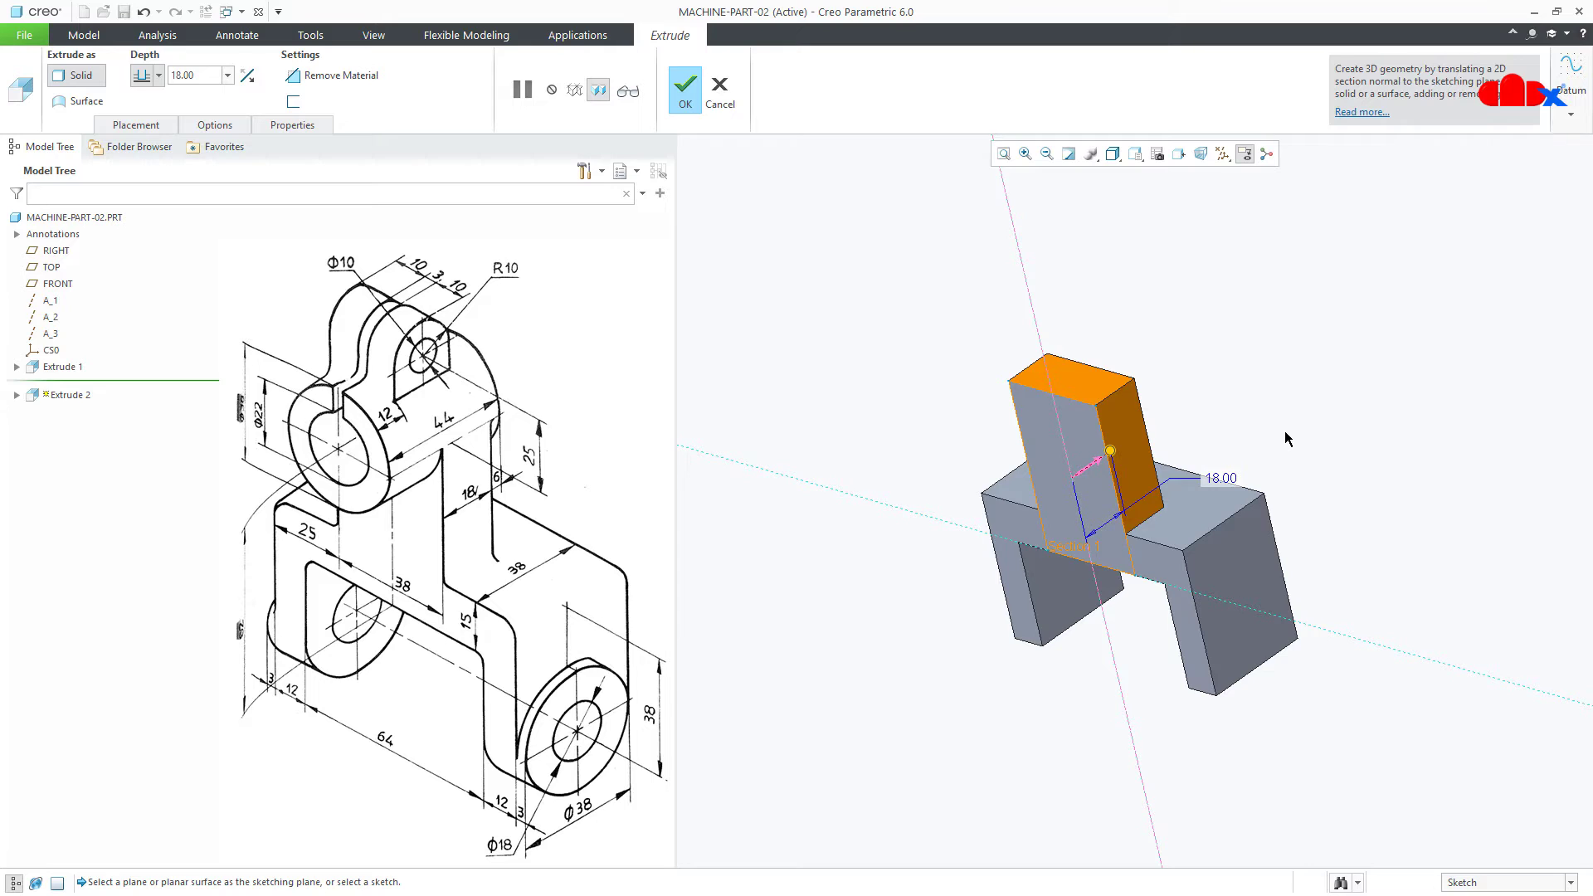
pyautogui.middleClick(1286, 437)
pyautogui.hotkey('ctrl', 'd')
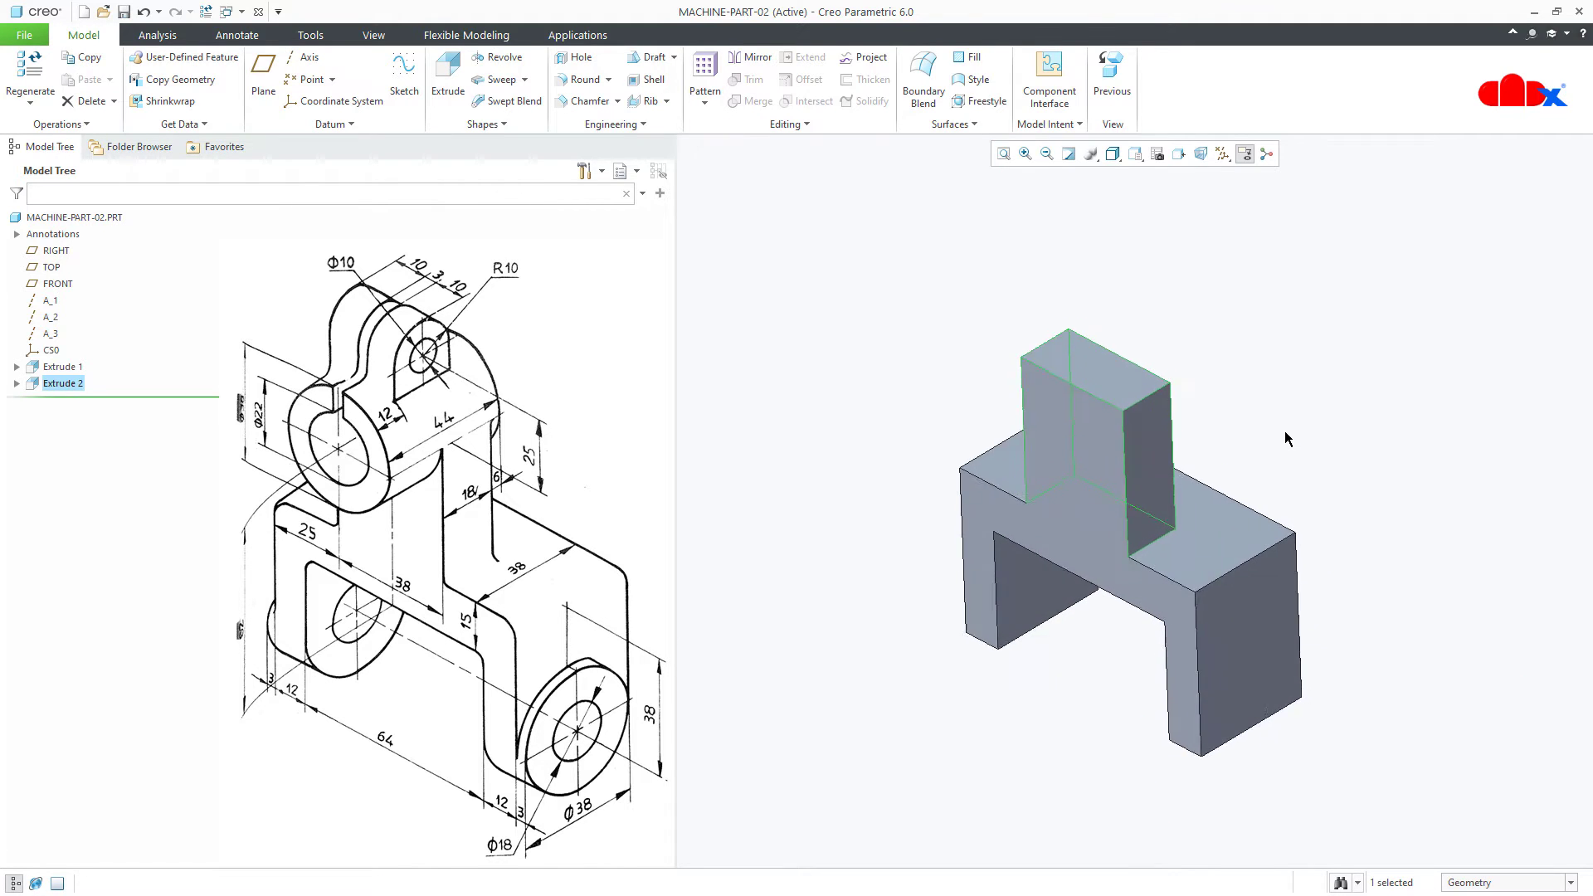
# Step: On the block's front face, sketch a ø38 circle centered on its top edge
pyautogui.click(1284, 430)
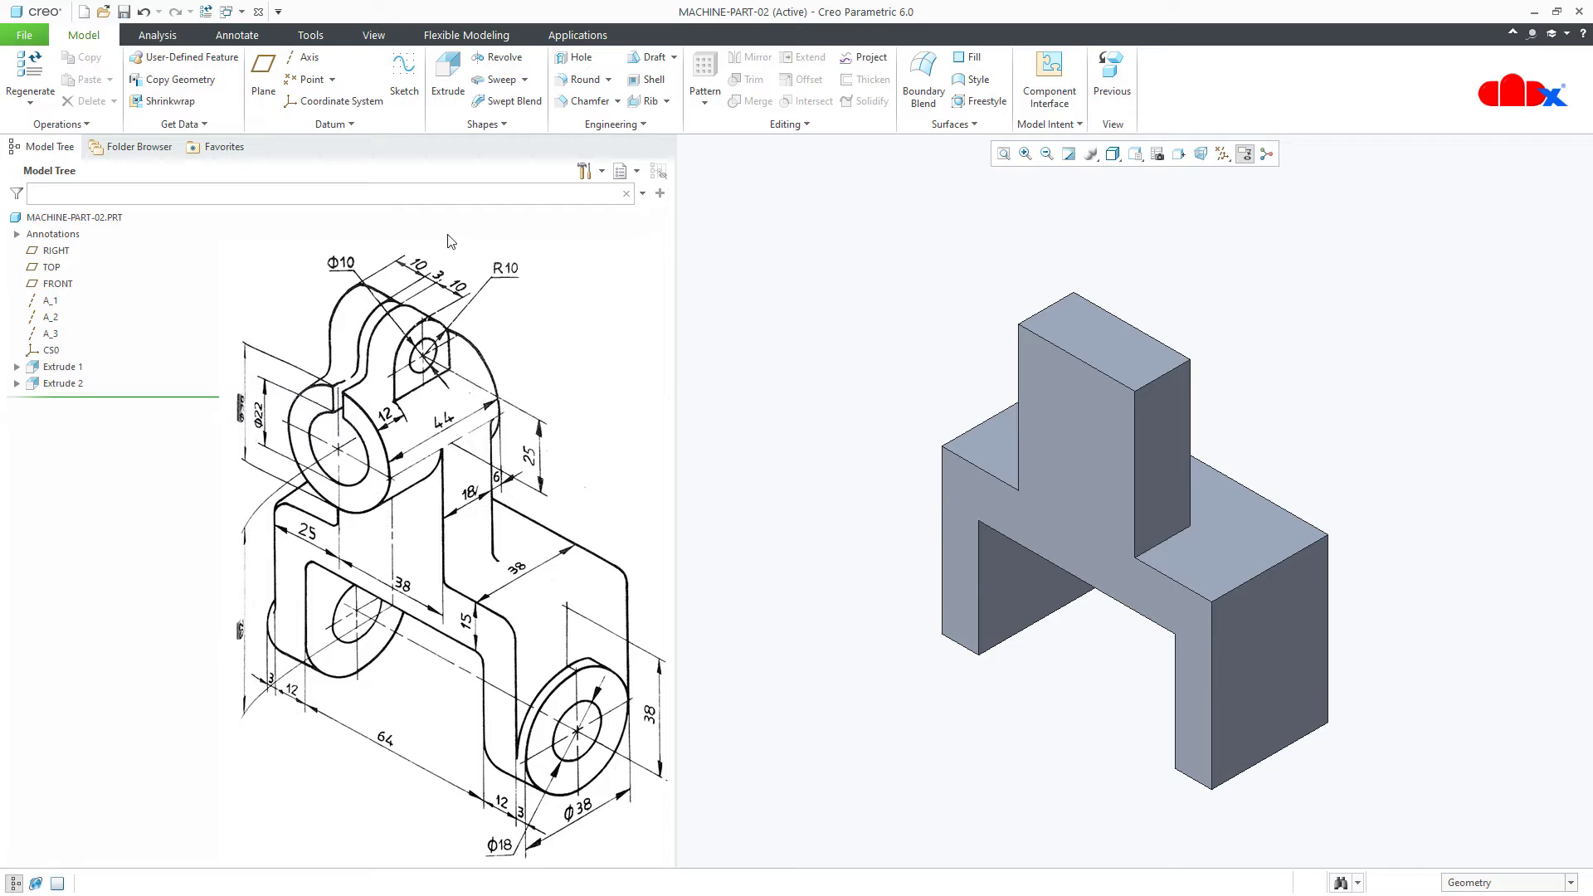
pyautogui.click(449, 91)
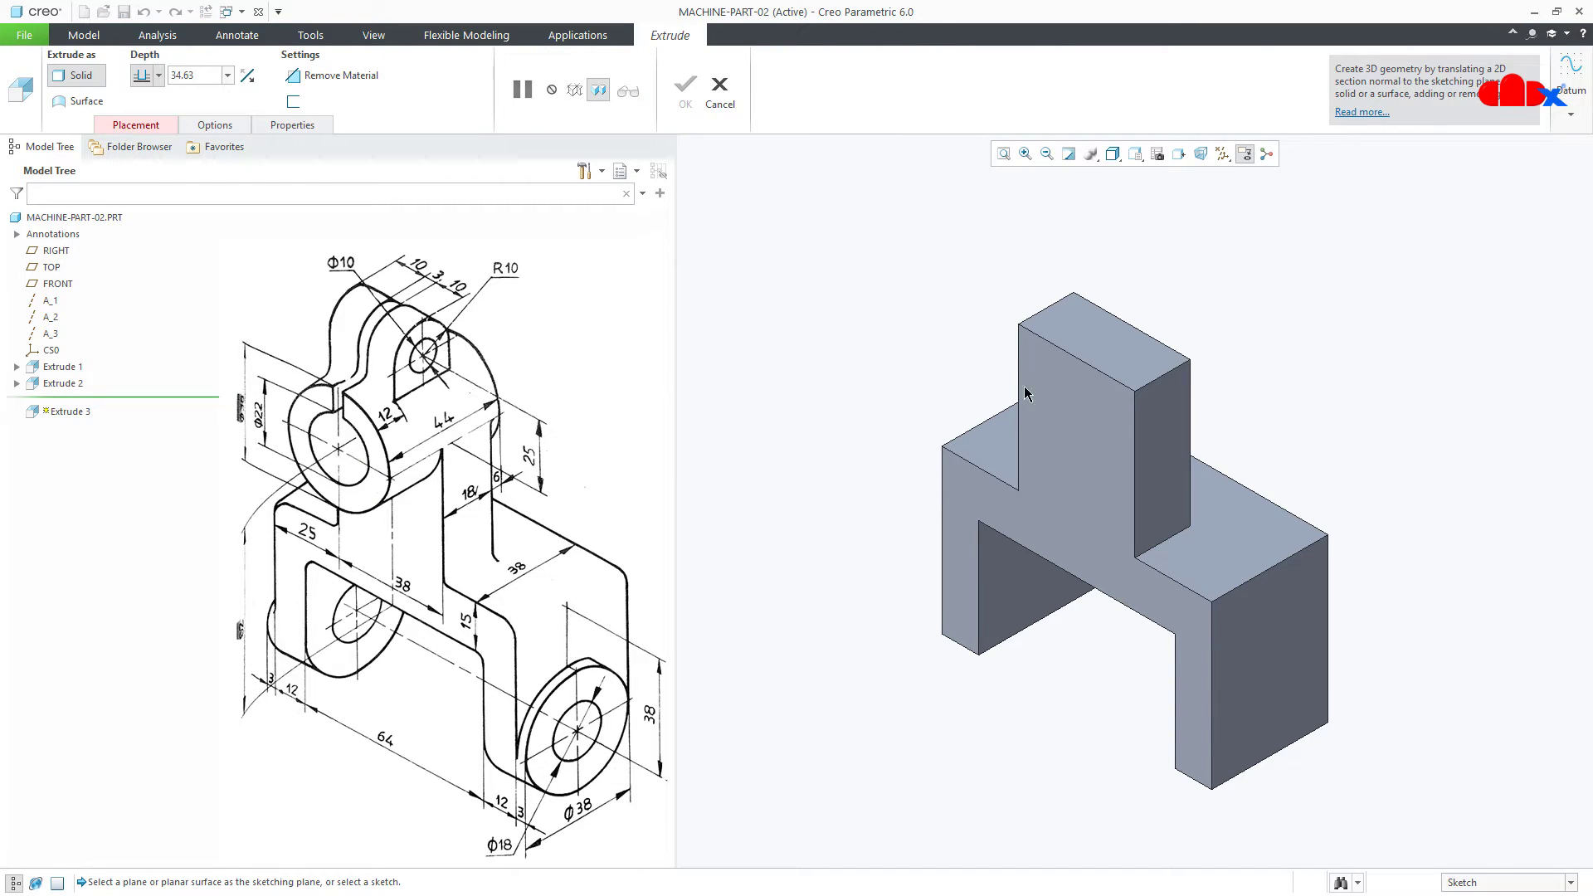
pyautogui.click(1057, 412)
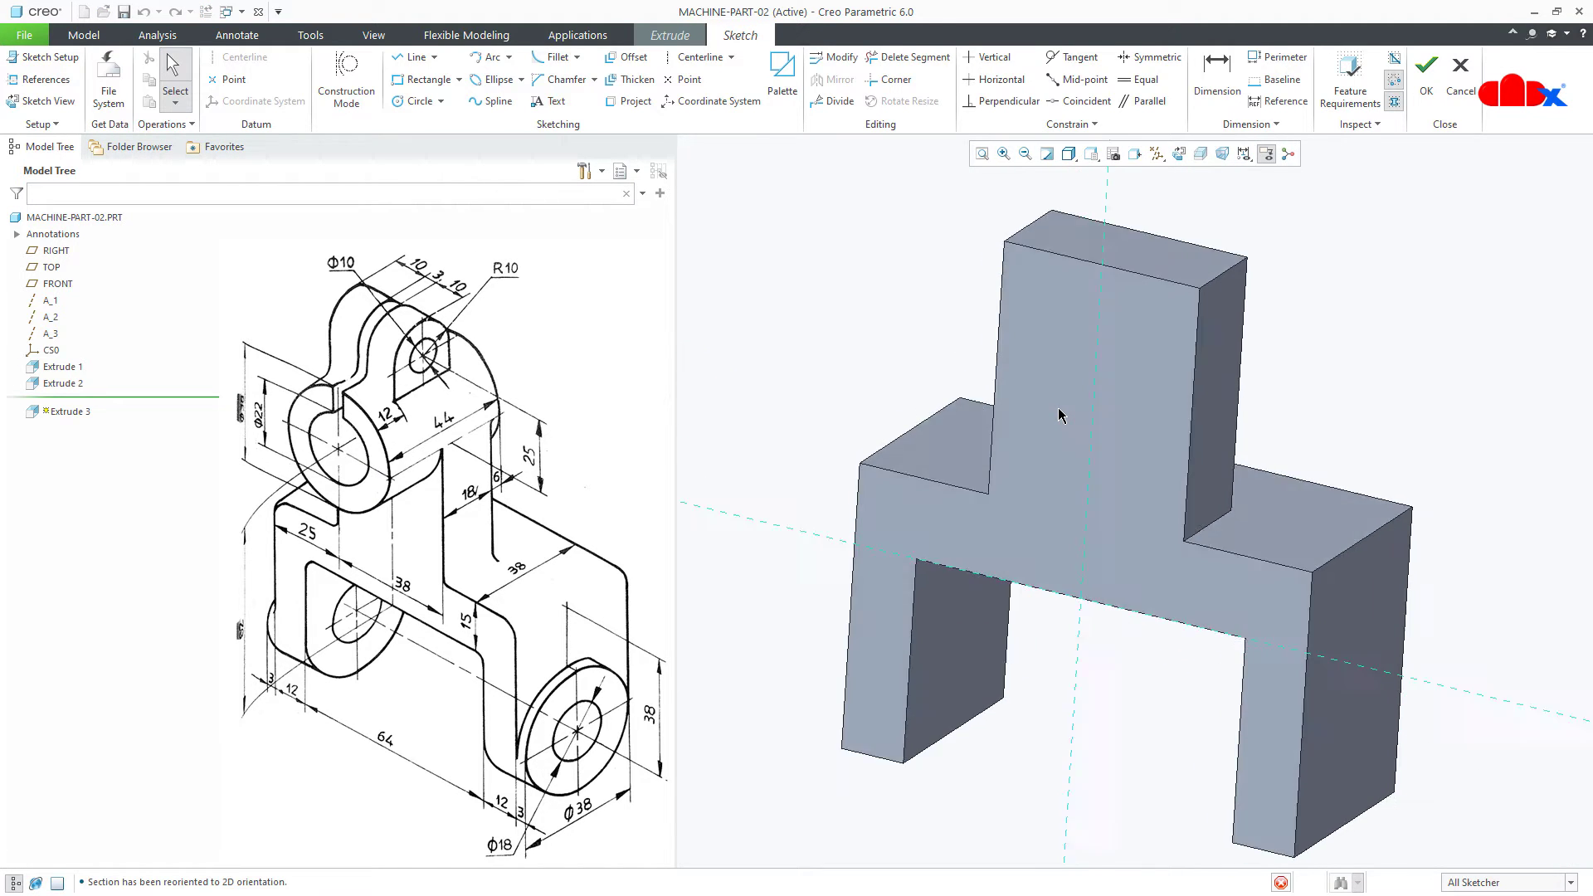
pyautogui.rightClick(1057, 409)
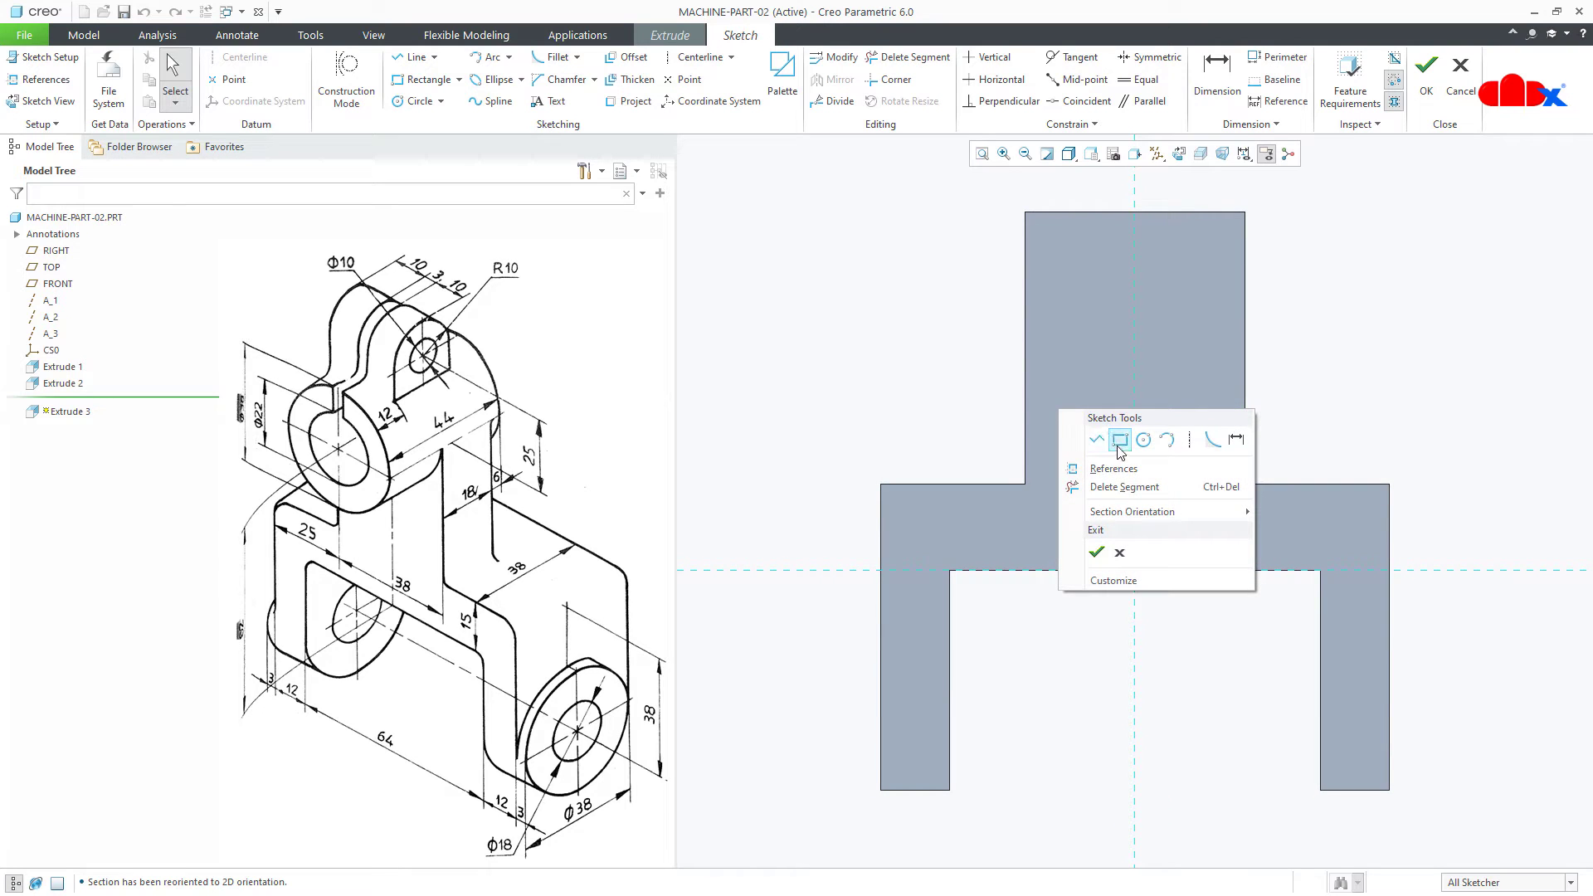
pyautogui.click(1143, 440)
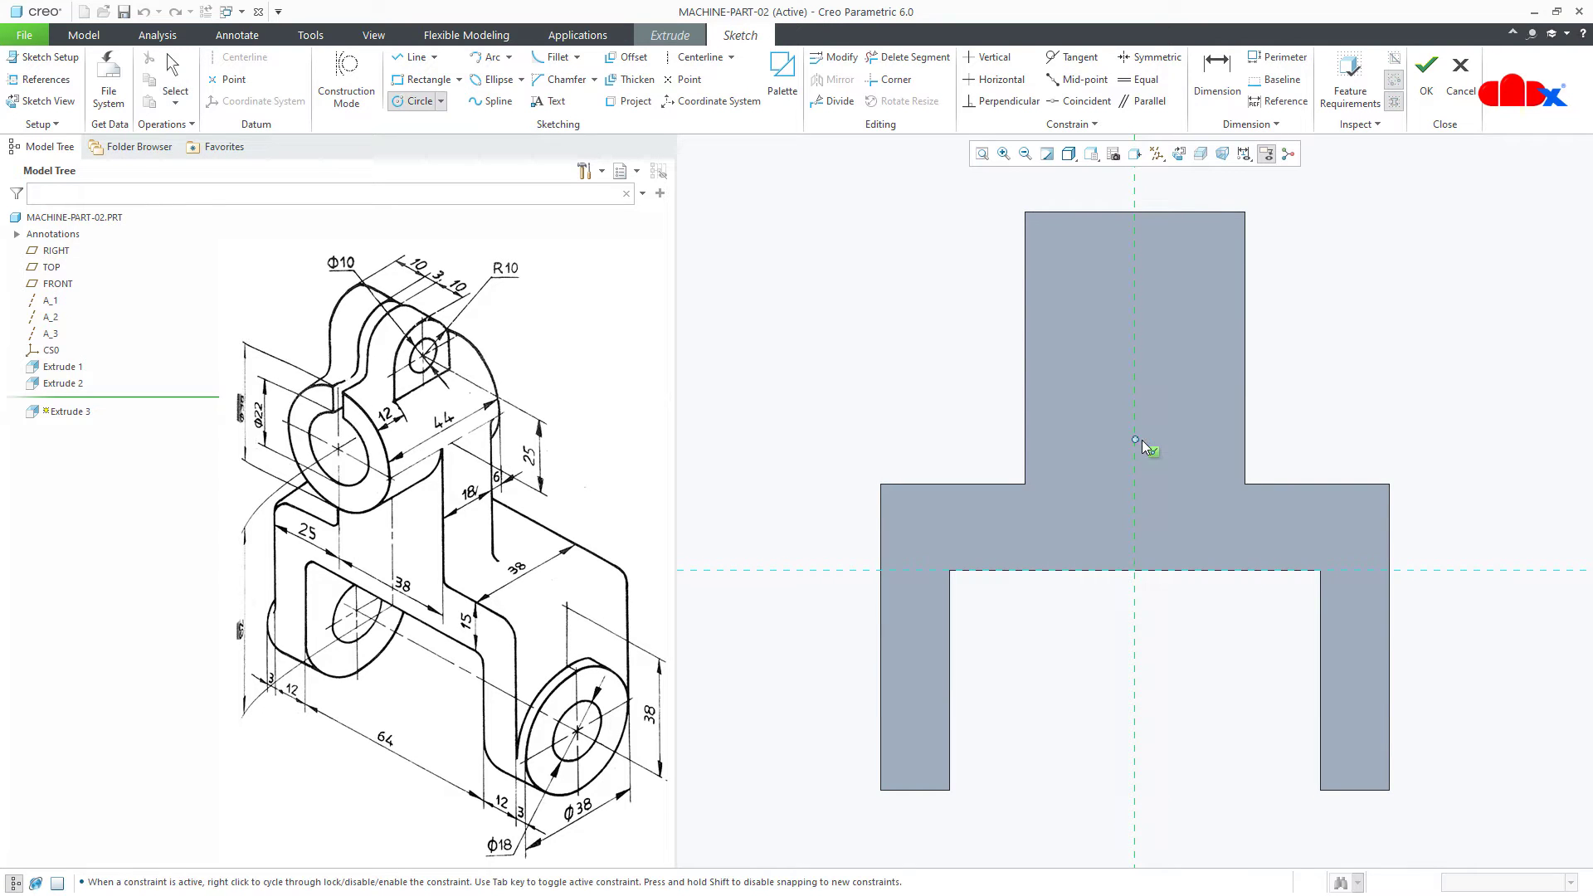
pyautogui.click(1135, 212)
pyautogui.click(1168, 310)
pyautogui.middleClick(1161, 299)
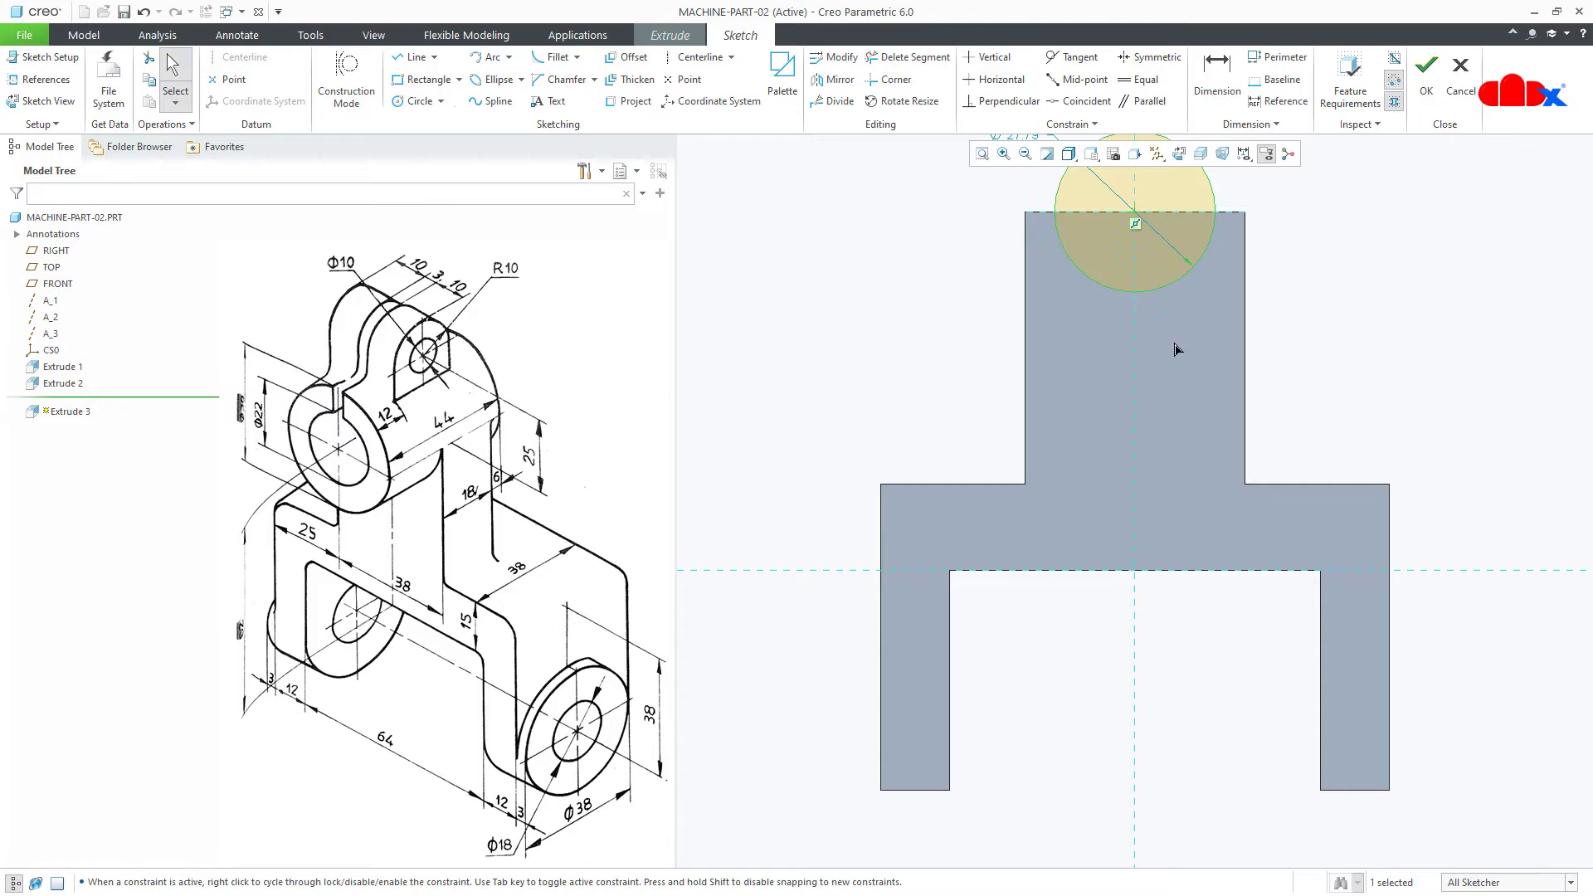
pyautogui.scroll(-2, 1137, 289)
pyautogui.scroll(2, 1095, 274)
pyautogui.doubleClick(1028, 231)
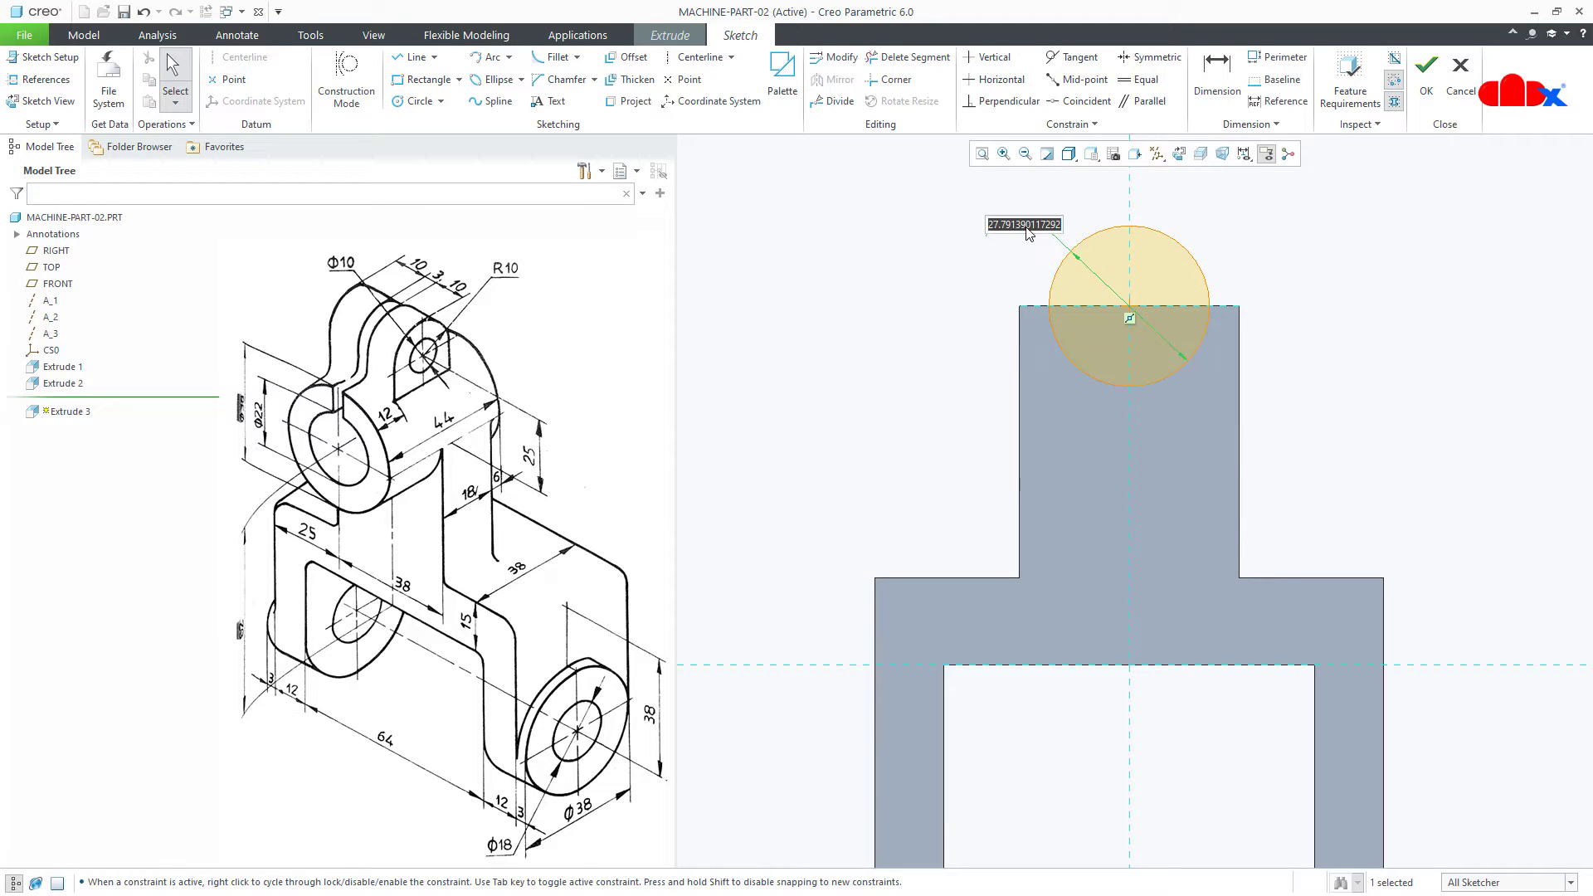
pyautogui.write('38')
pyautogui.press('Return')
# Step: Finish the circle sketch and set the first-side depth to 20
pyautogui.moveTo(1116, 452)
pyautogui.mouseDown(button='middle')
pyautogui.moveTo(979, 531)
pyautogui.moveTo(1110, 439)
pyautogui.mouseUp(button='middle')
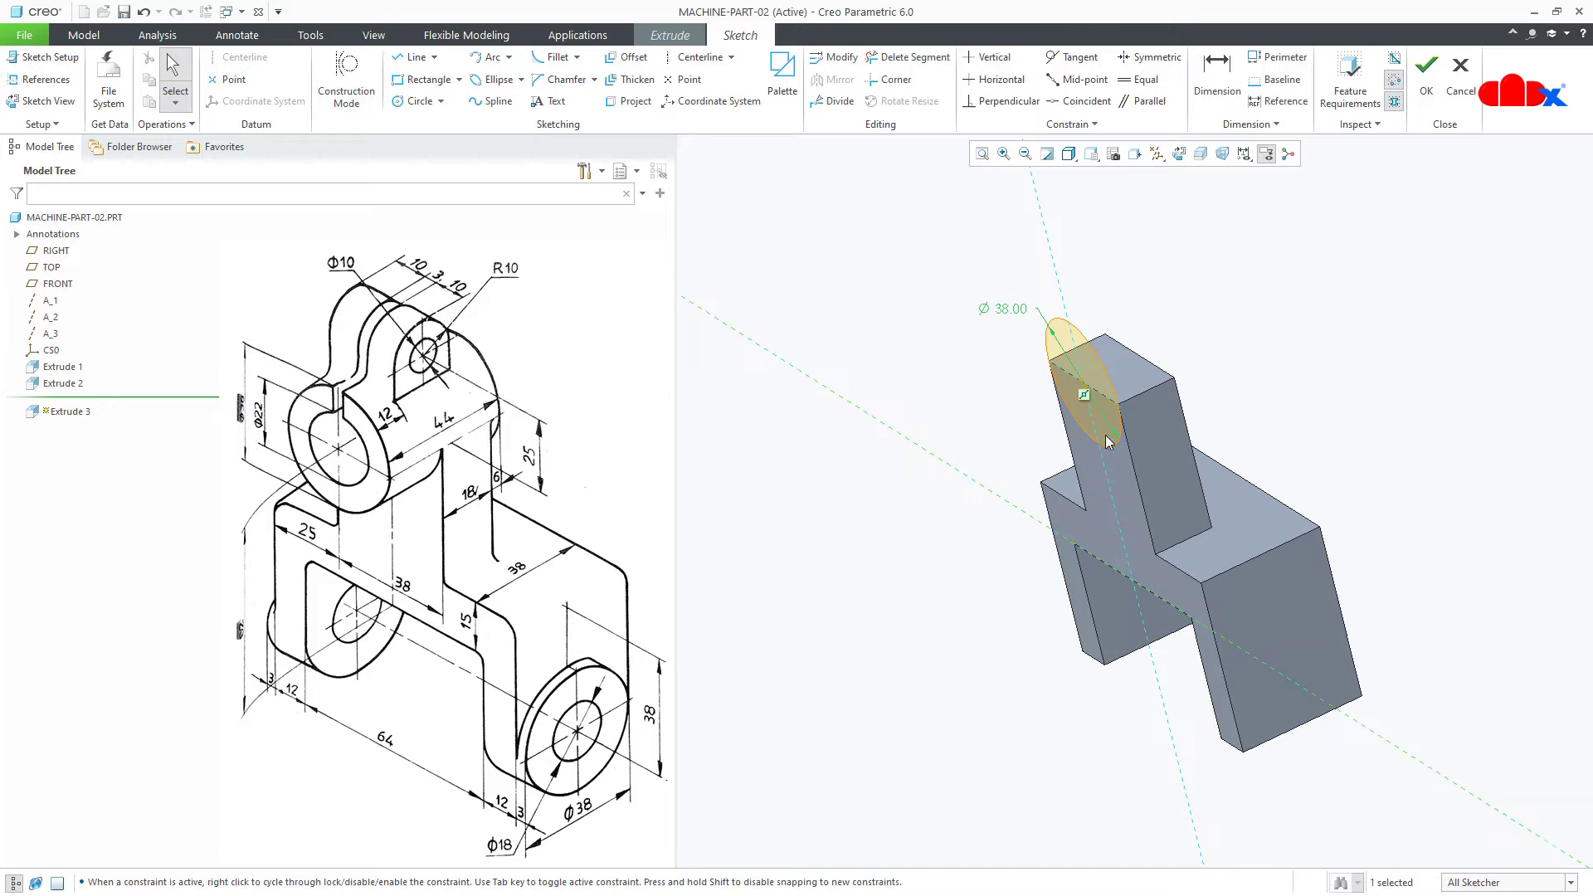
pyautogui.click(1426, 81)
pyautogui.scroll(-4, 1162, 331)
pyautogui.moveTo(1145, 349); pyautogui.dragTo(1085, 399, button='middle')
pyautogui.scroll(1, 1065, 437)
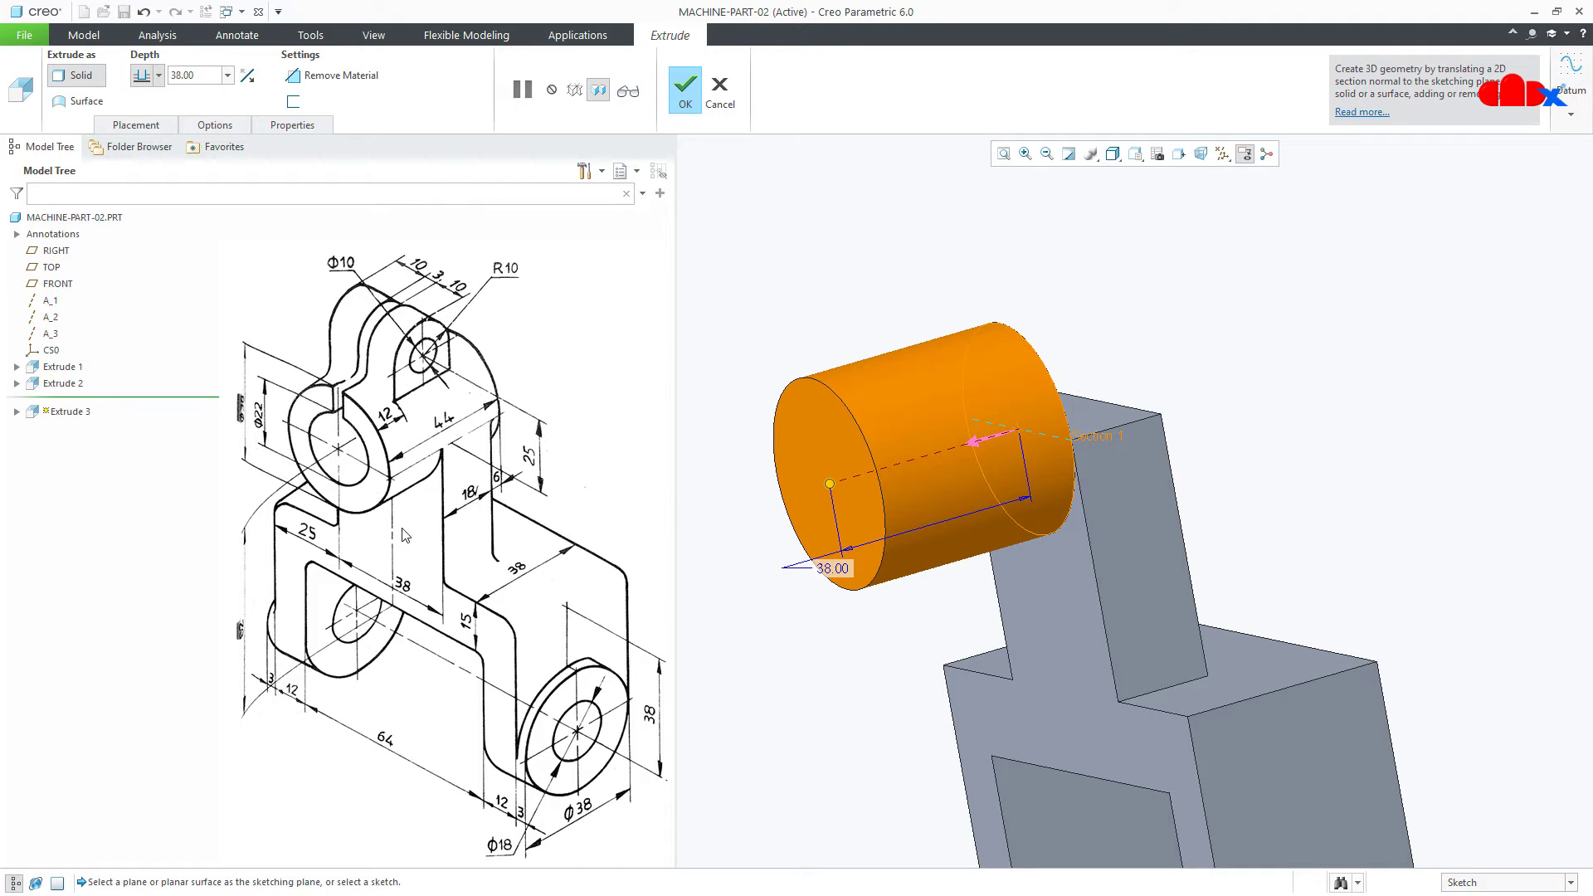
pyautogui.doubleClick(833, 568)
pyautogui.write('20')
pyautogui.press('Return')
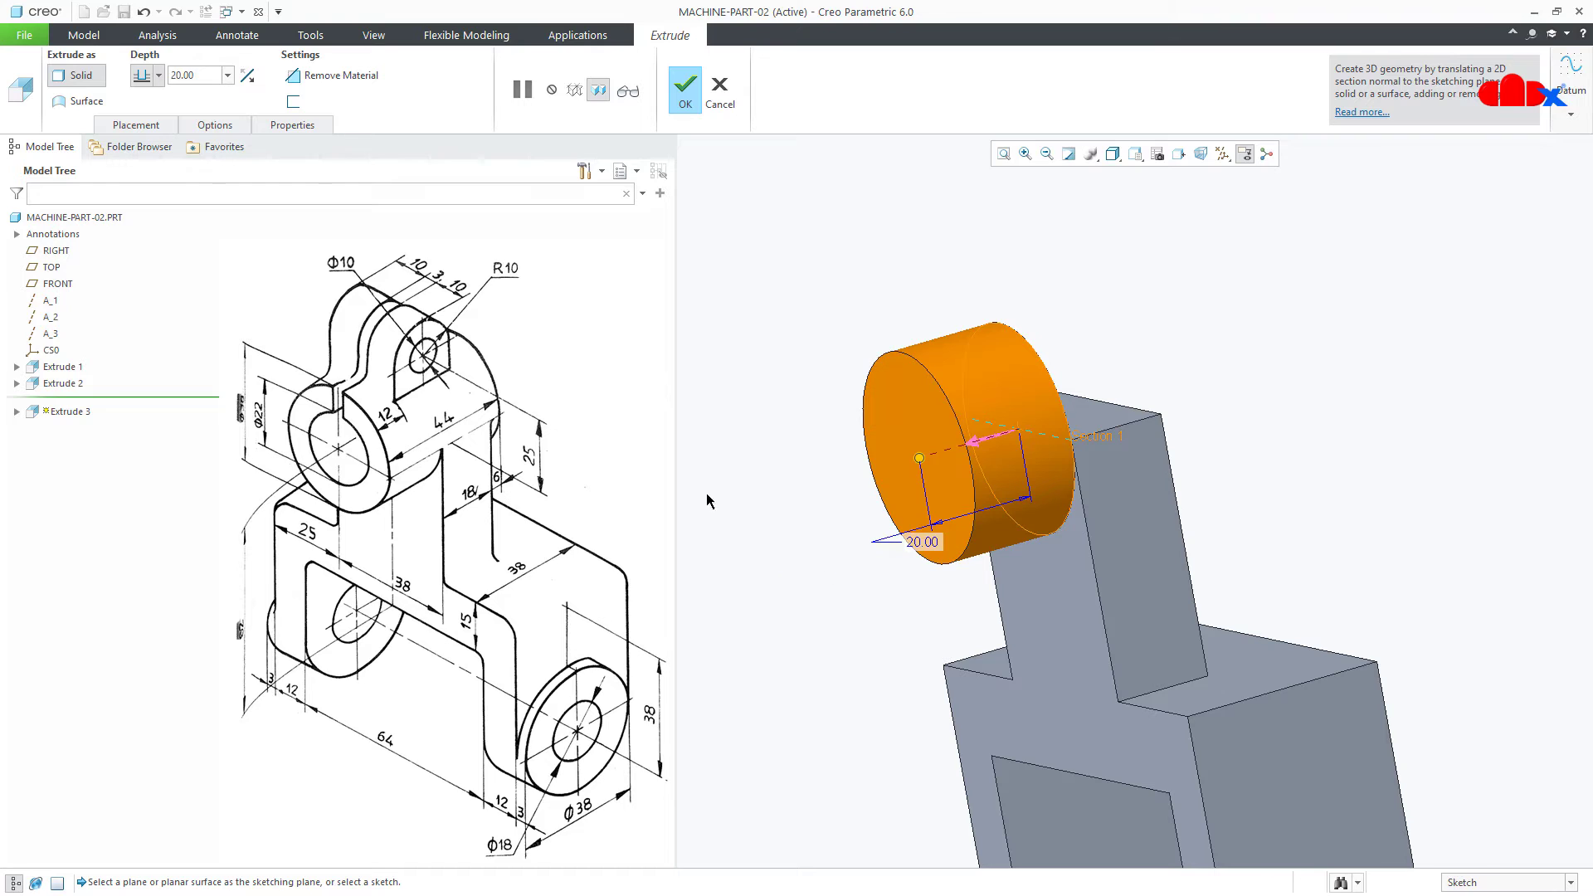
# Step: Add a Blind 24 second side and complete the cylinder extrusion
pyautogui.click(214, 126)
pyautogui.click(899, 277)
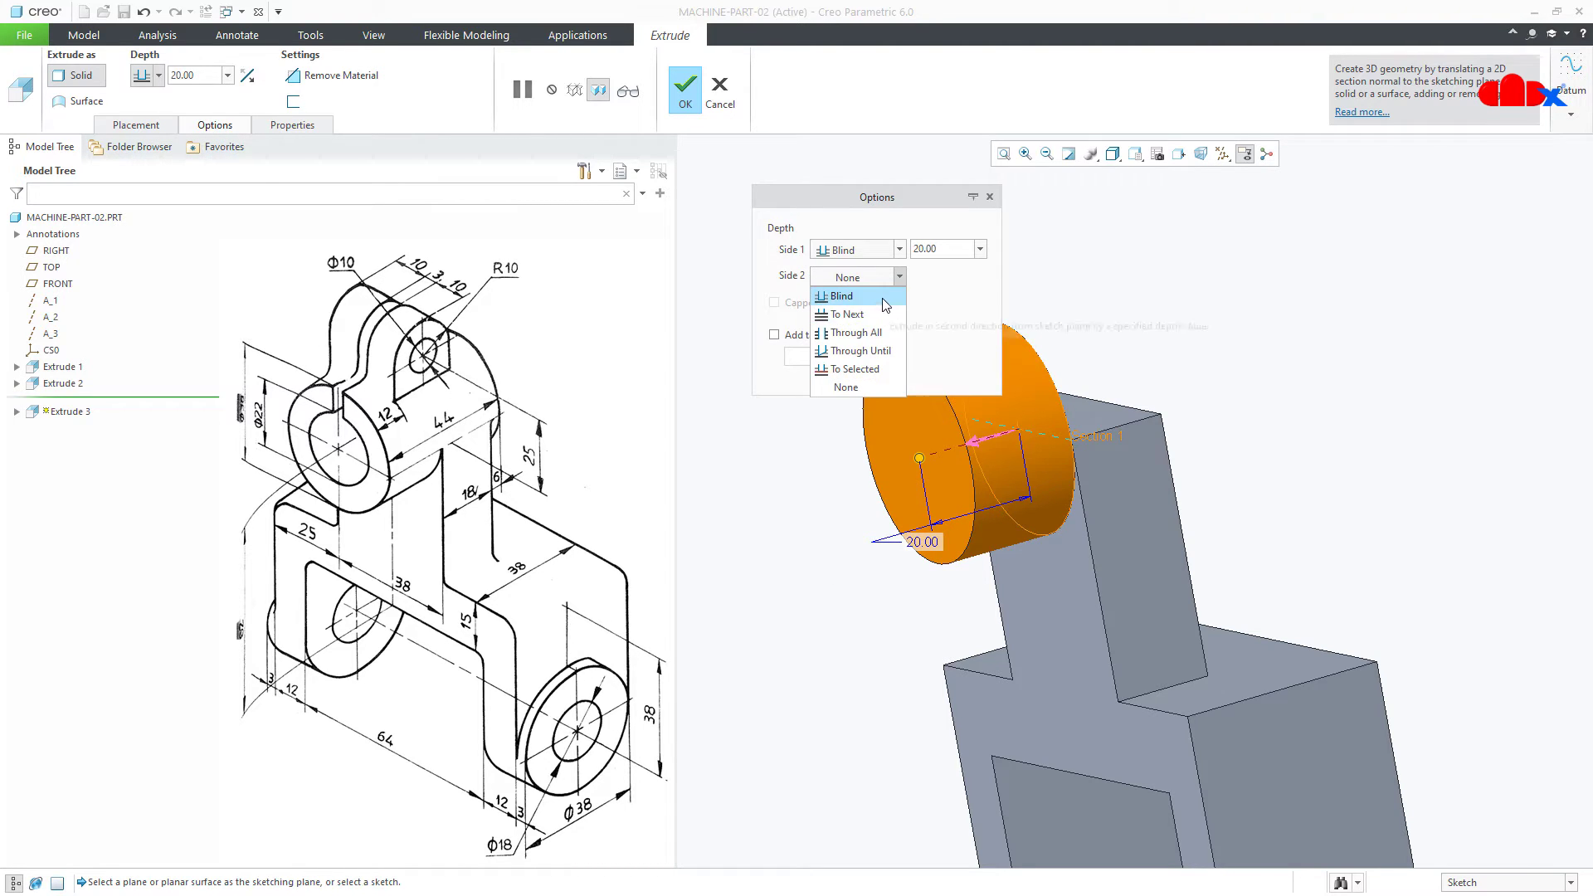
pyautogui.click(883, 298)
pyautogui.doubleClick(1328, 421)
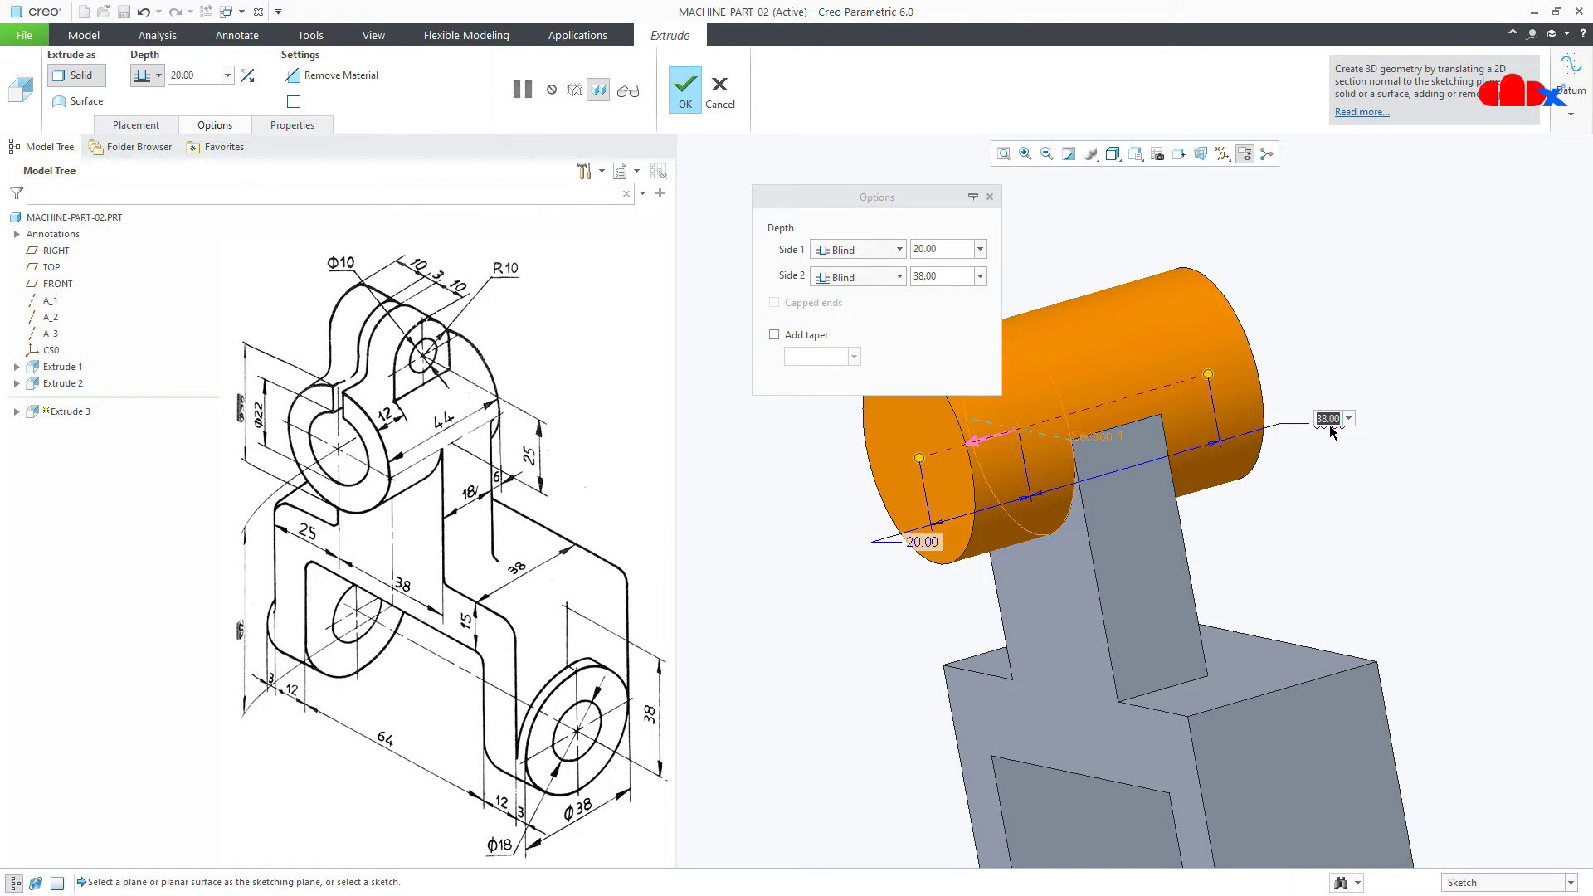
pyautogui.write('24')
pyautogui.press('Return')
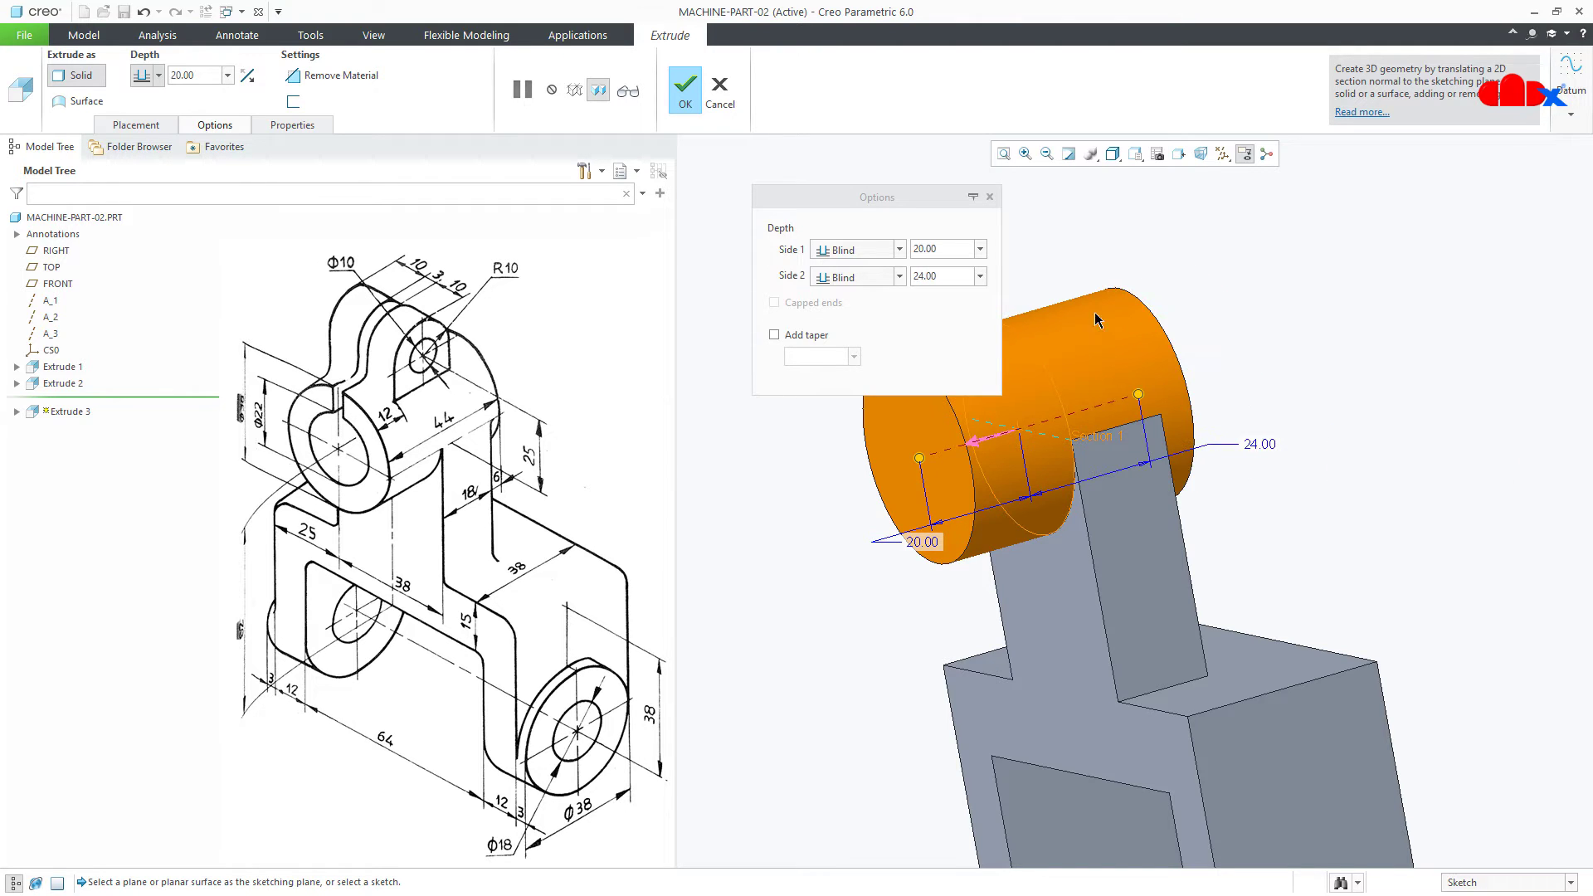
pyautogui.click(692, 97)
pyautogui.hotkey('ctrl', 'd')
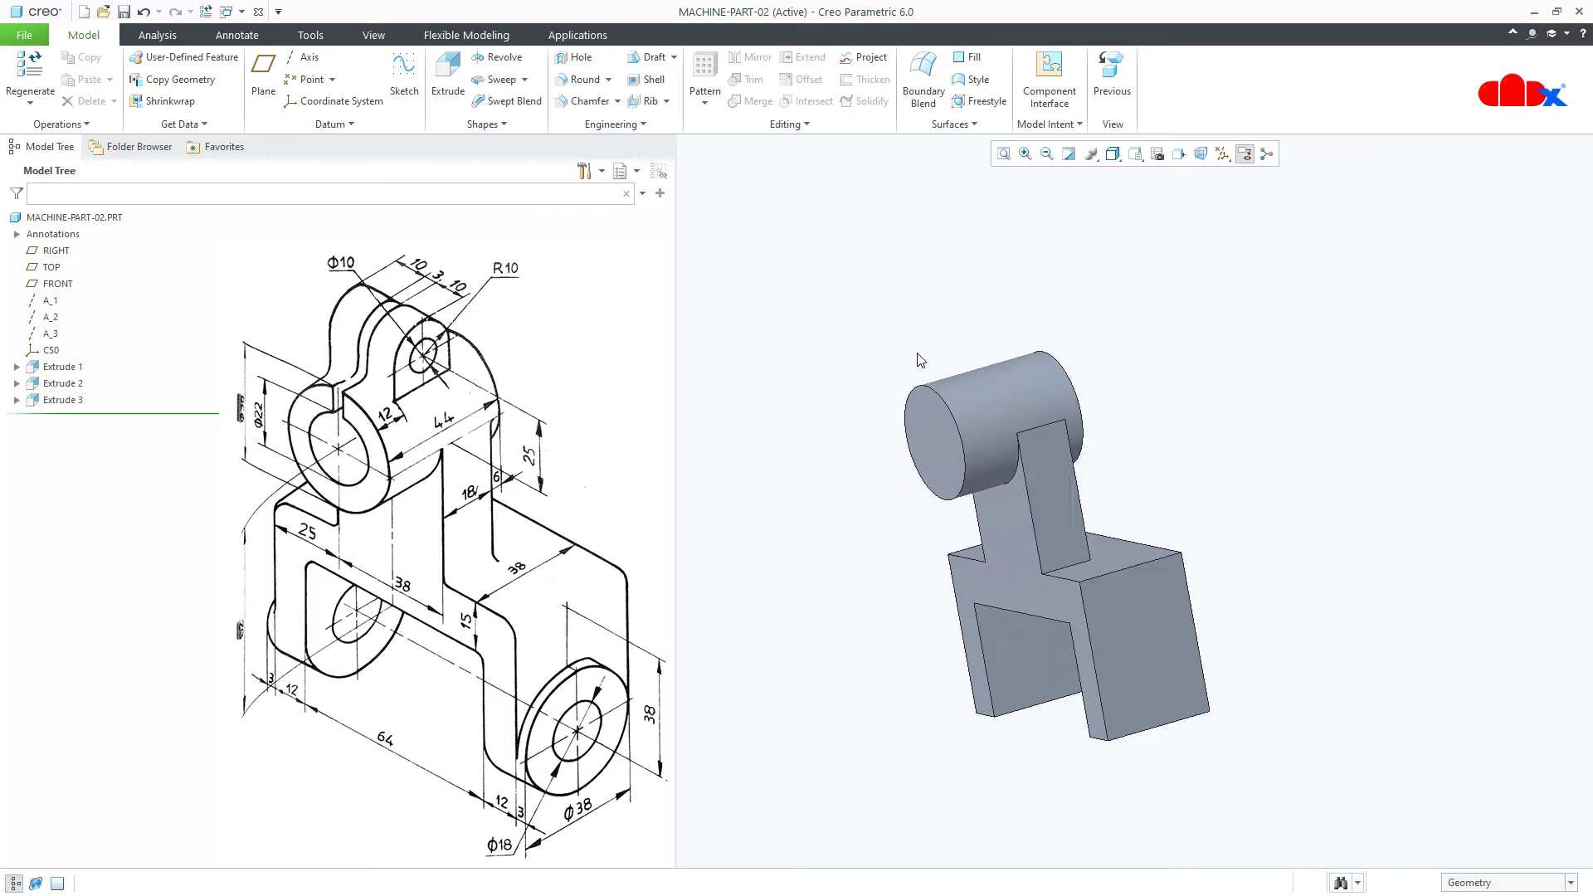
# Step: Show the datum planes, select RIGHT, and start an extrusion sketched on it
pyautogui.moveTo(994, 451); pyautogui.dragTo(1027, 426, button='middle')
pyautogui.moveTo(1012, 426); pyautogui.dragTo(1012, 426, button='middle')
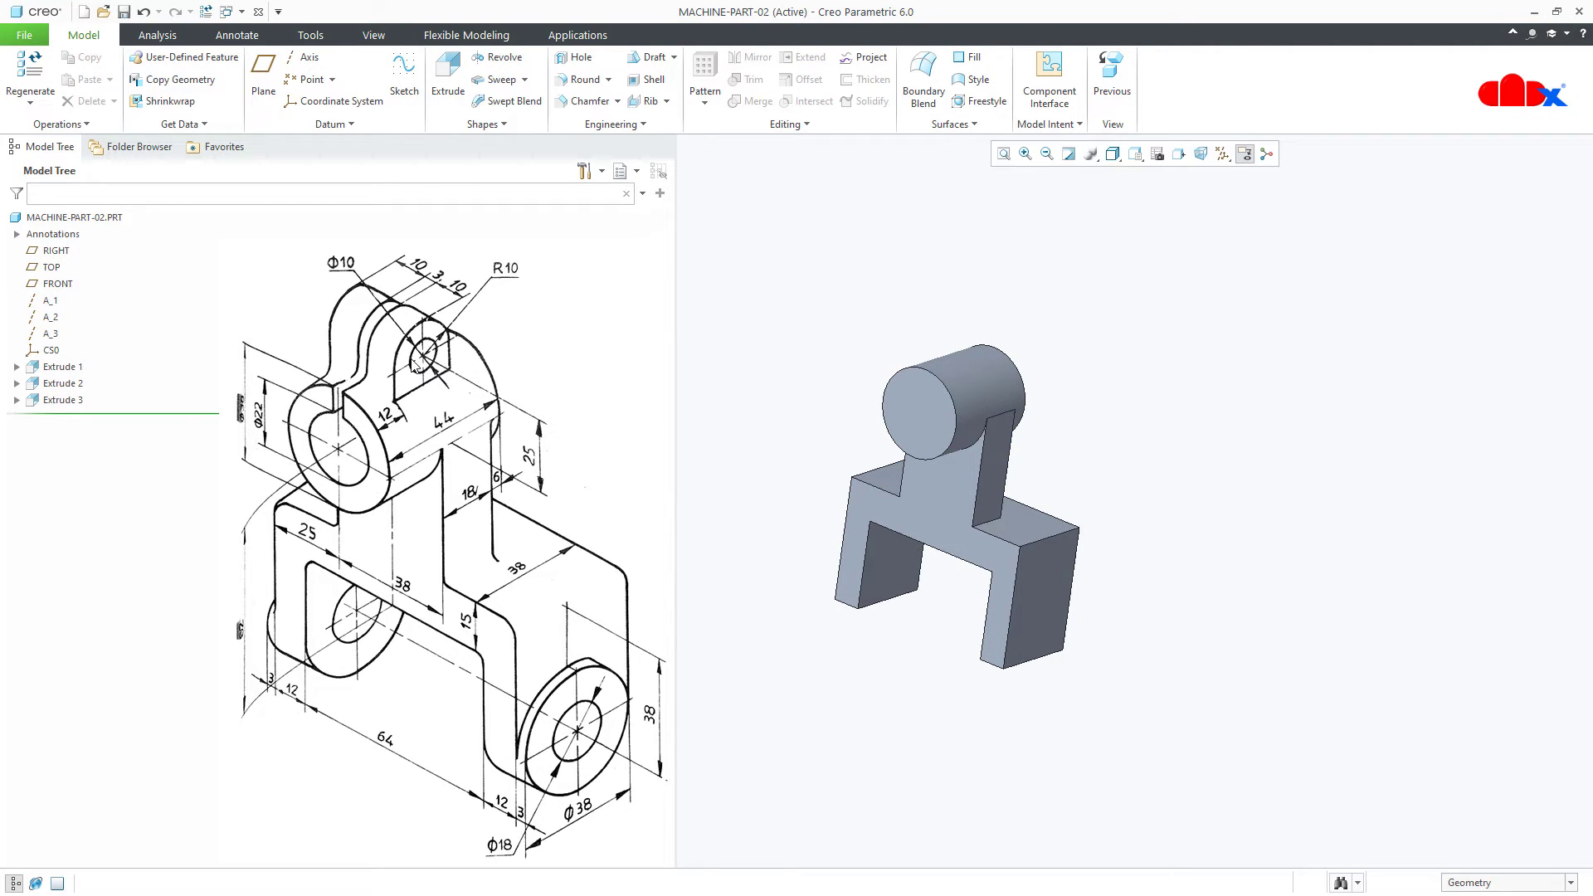
pyautogui.hotkey('ctrl', 'd')
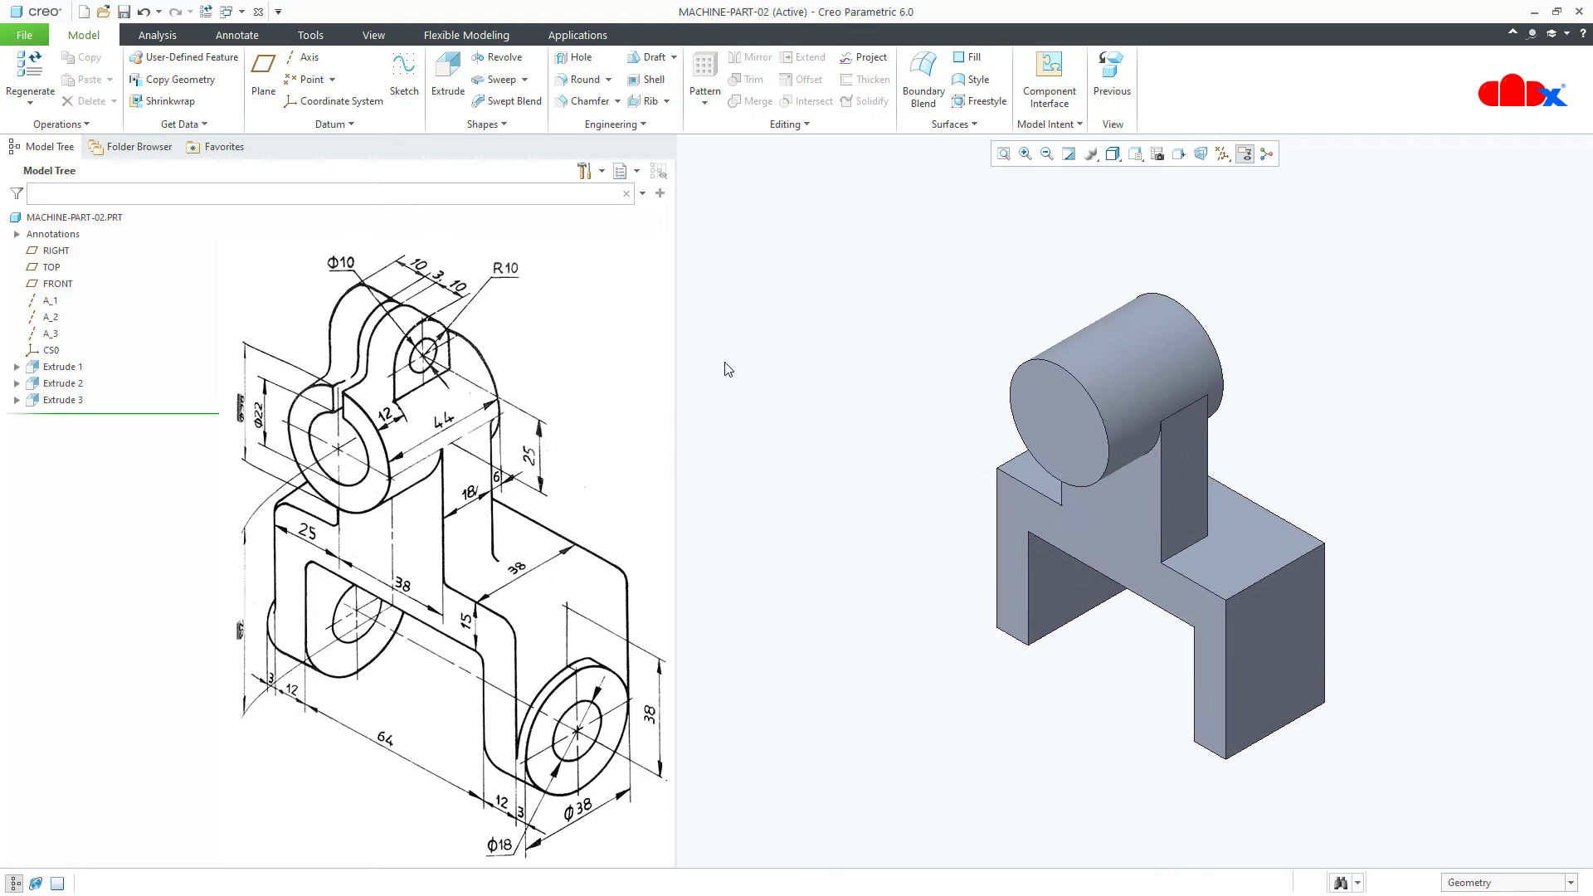
pyautogui.press('p')
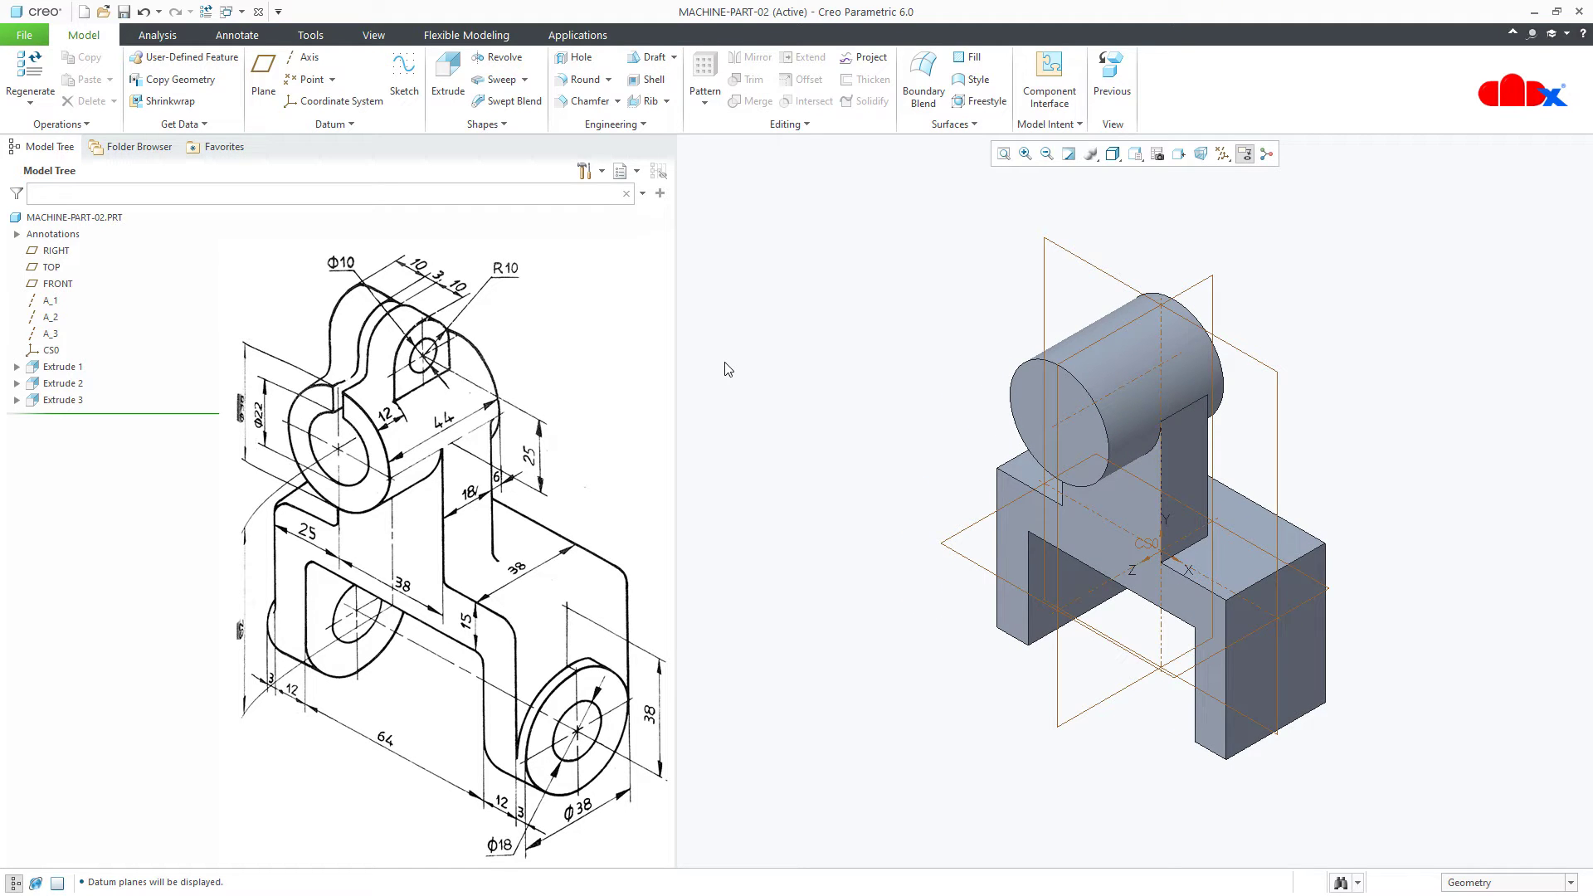
pyautogui.click(1087, 346)
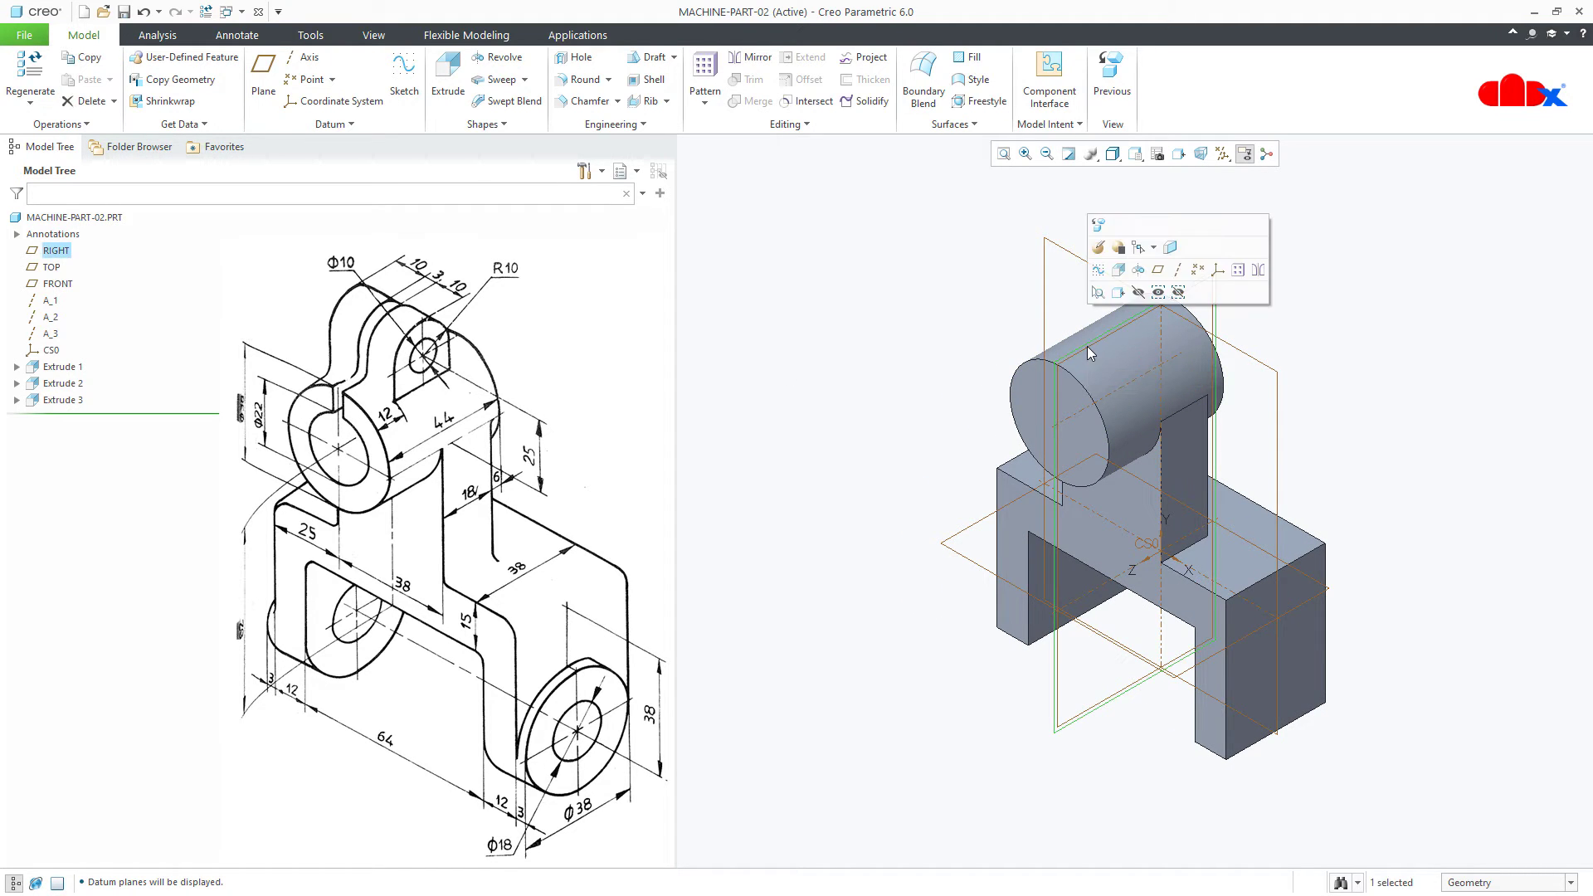
pyautogui.click(448, 73)
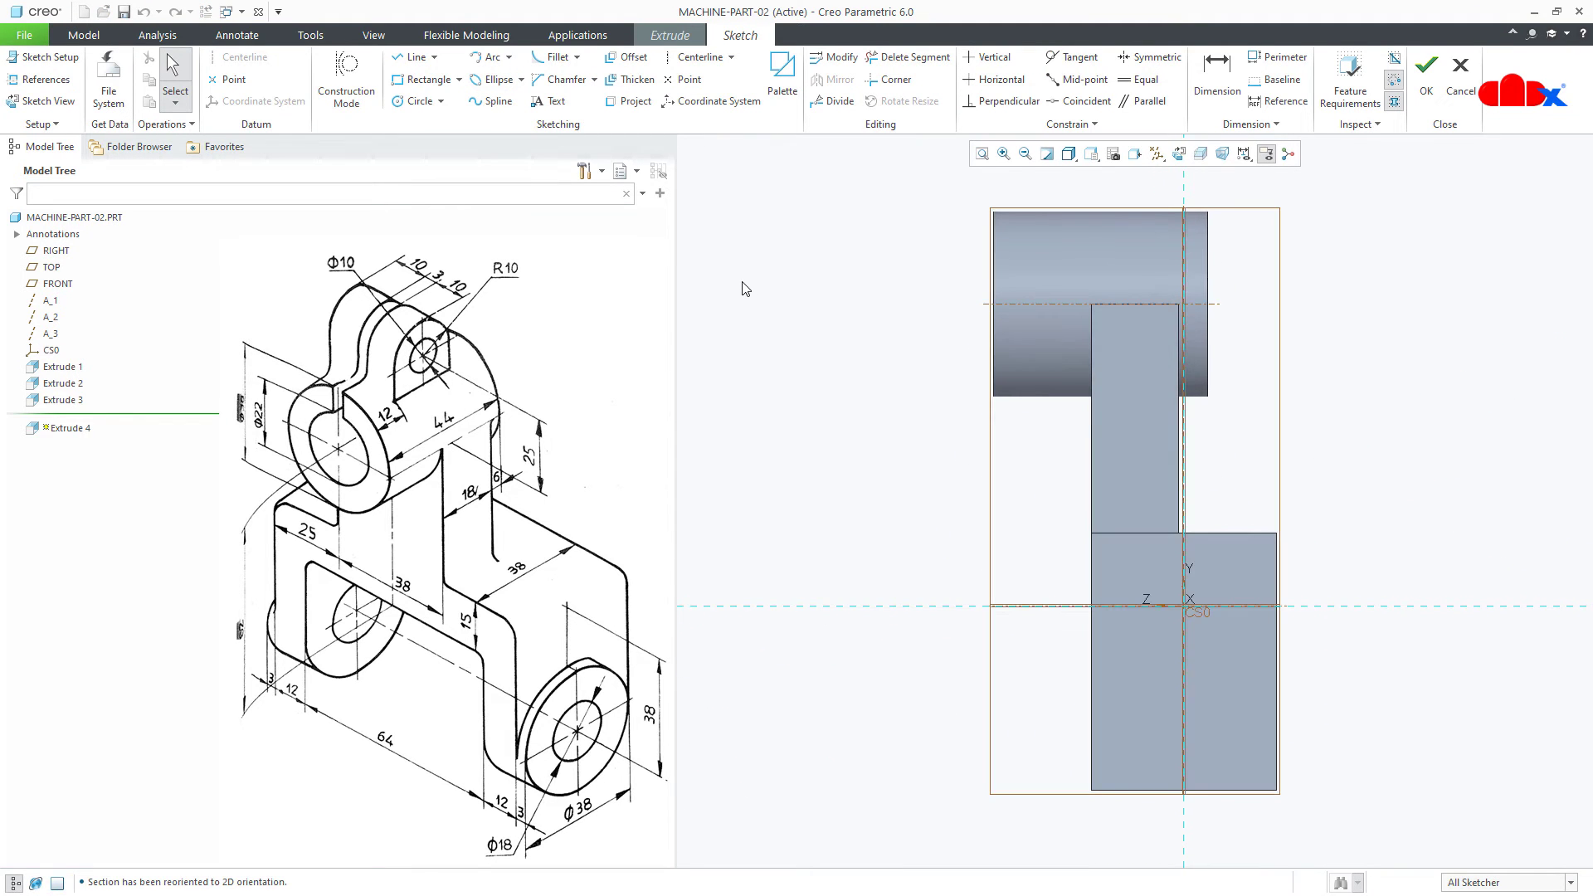
# Step: Add the cylinder's axis as a sketch reference and hide the datum planes
pyautogui.scroll(-1, 894, 461)
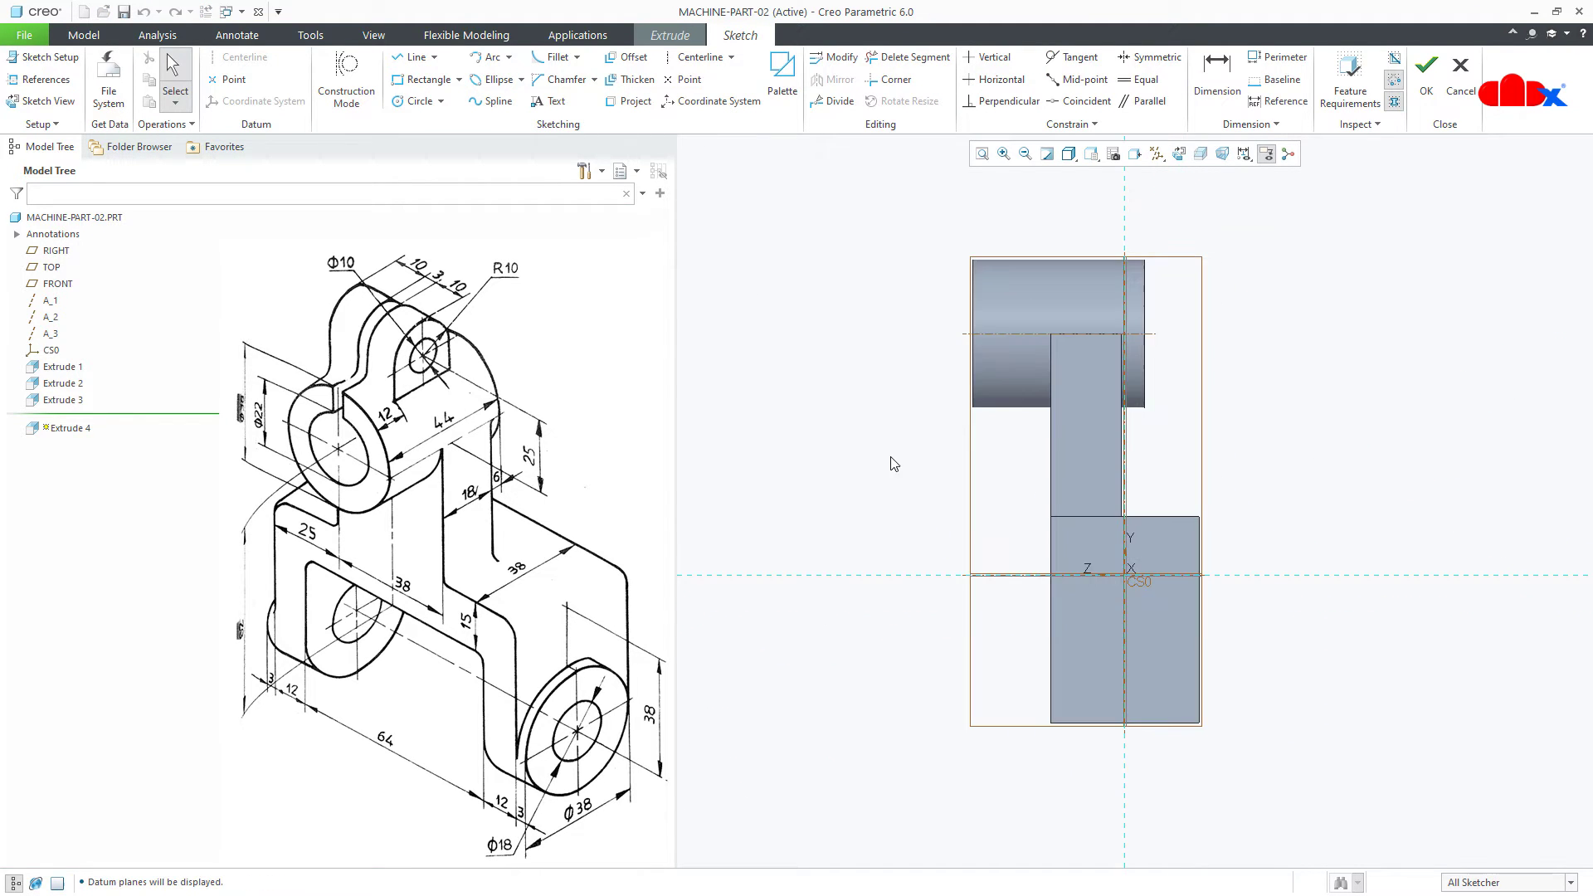
pyautogui.click(45, 78)
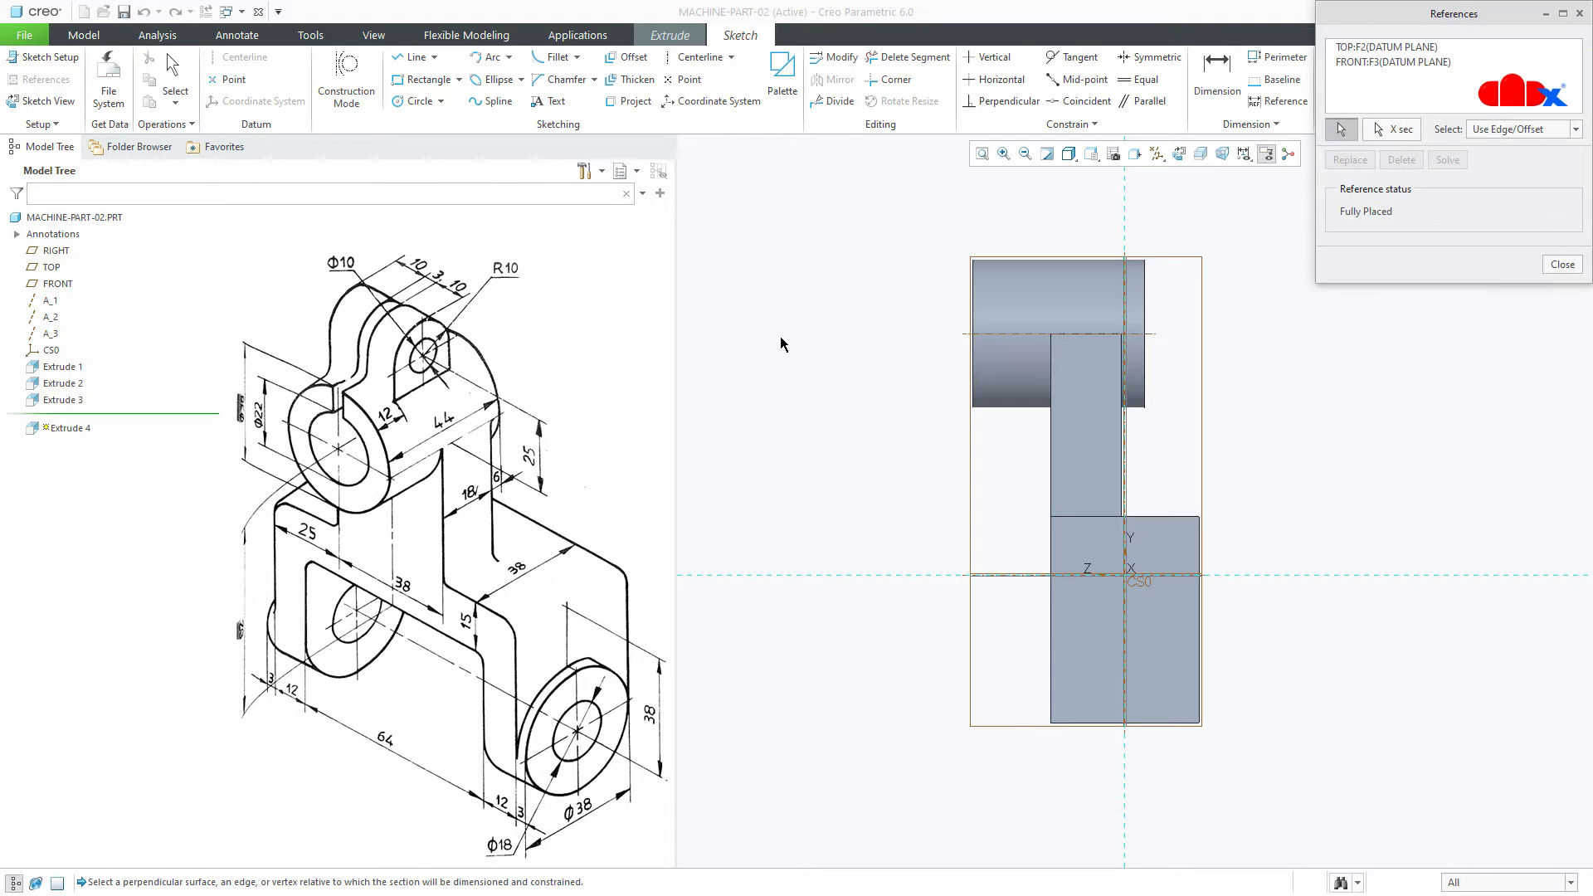
pyautogui.click(1001, 335)
pyautogui.hotkey('ctrl', 'alt', 'p')
pyautogui.middleClick(926, 380)
# Step: Draw a circle above the block for the tab's rounded top
pyautogui.rightClick(925, 379)
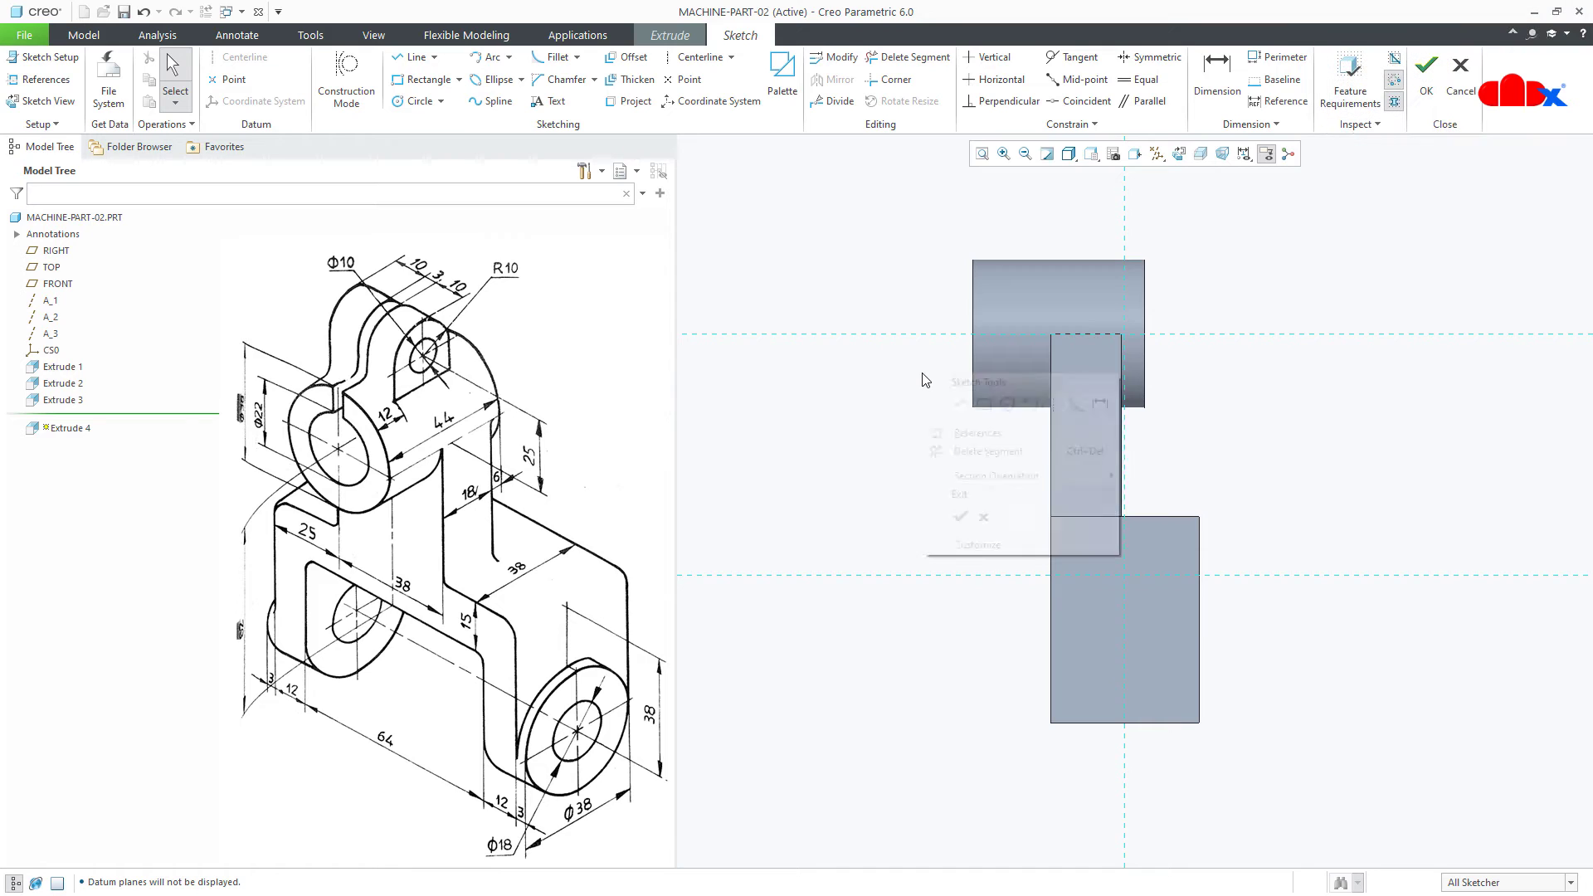
pyautogui.click(1007, 405)
pyautogui.click(1053, 209)
pyautogui.click(1088, 229)
pyautogui.middleClick(1110, 243)
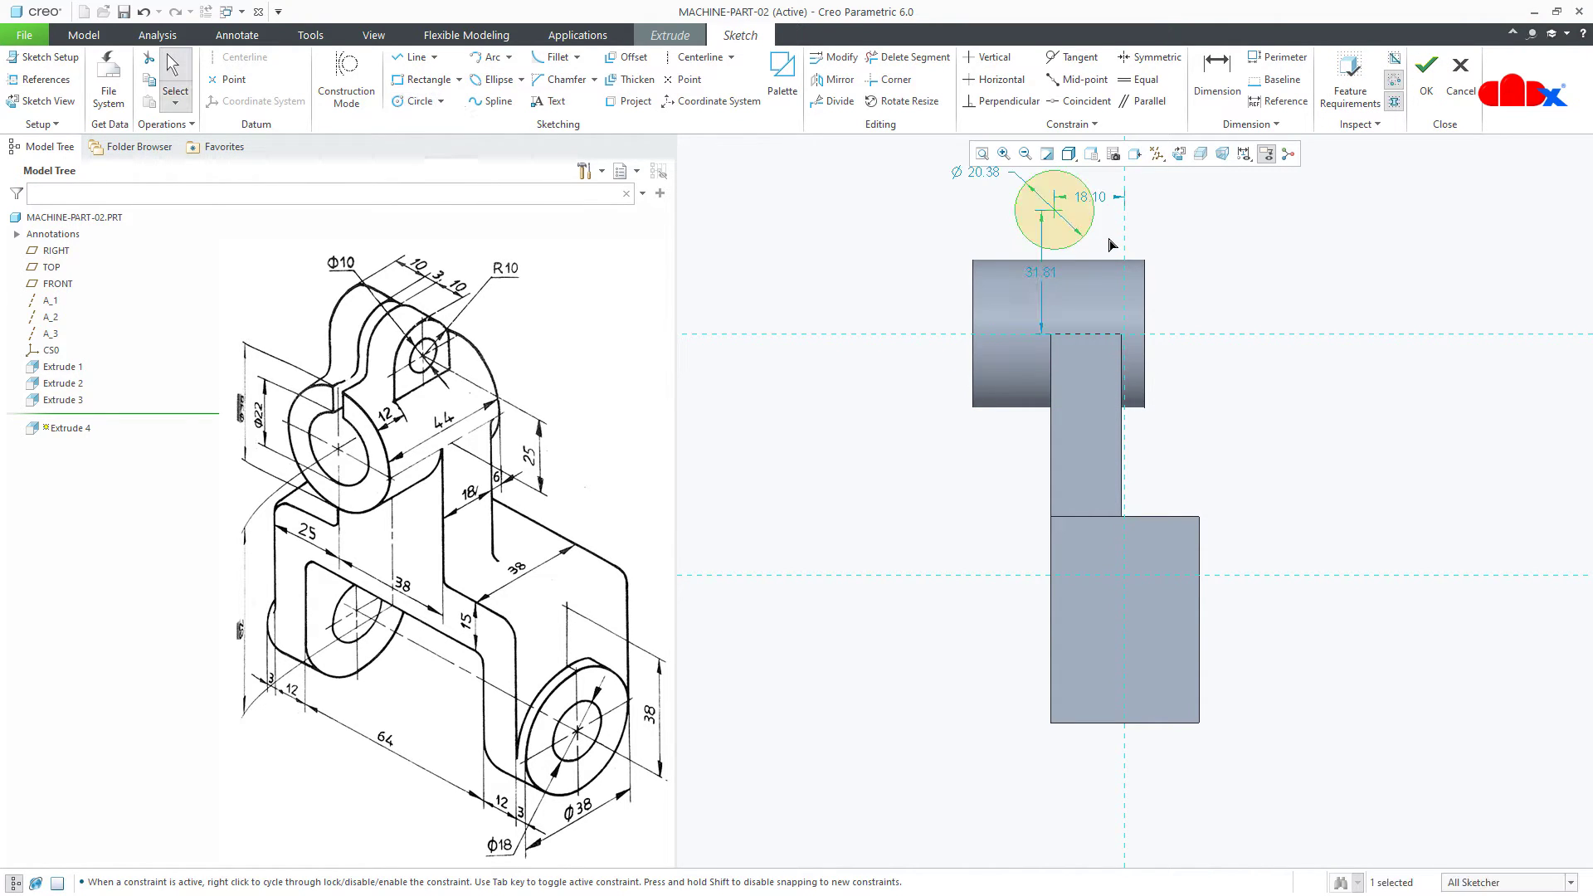
# Step: Draw two lines tangent to the circle down to the centerline, closed by a horizontal line
pyautogui.rightClick(1111, 246)
pyautogui.click(1135, 267)
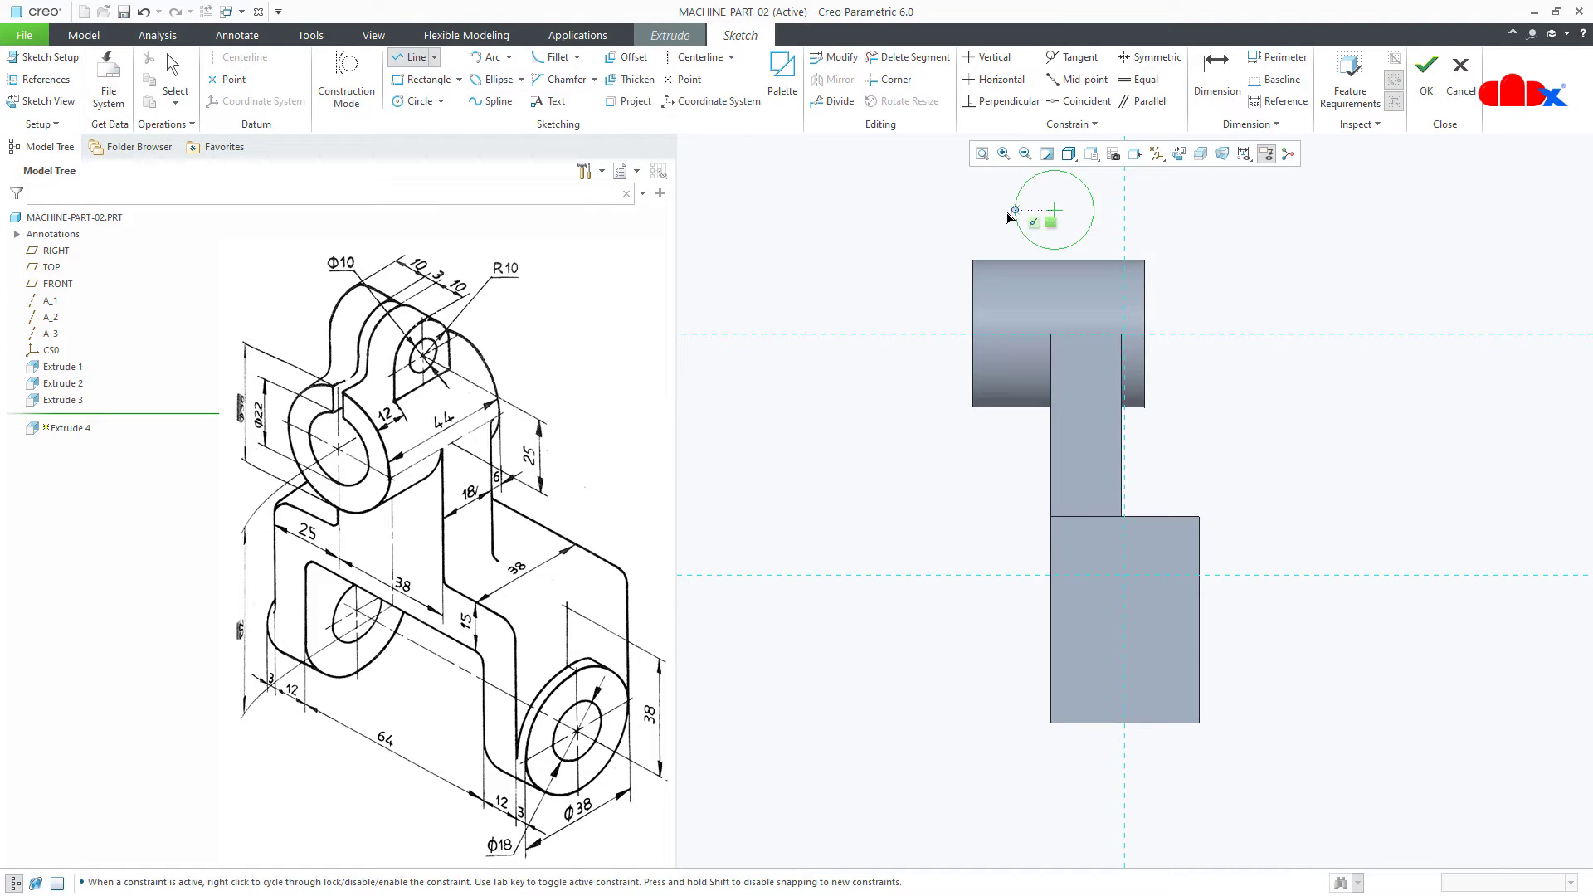
pyautogui.click(1014, 210)
pyautogui.click(1013, 335)
pyautogui.middleClick(1031, 331)
pyautogui.click(1094, 209)
pyautogui.click(1094, 335)
pyautogui.click(1013, 334)
pyautogui.middleClick(1016, 340)
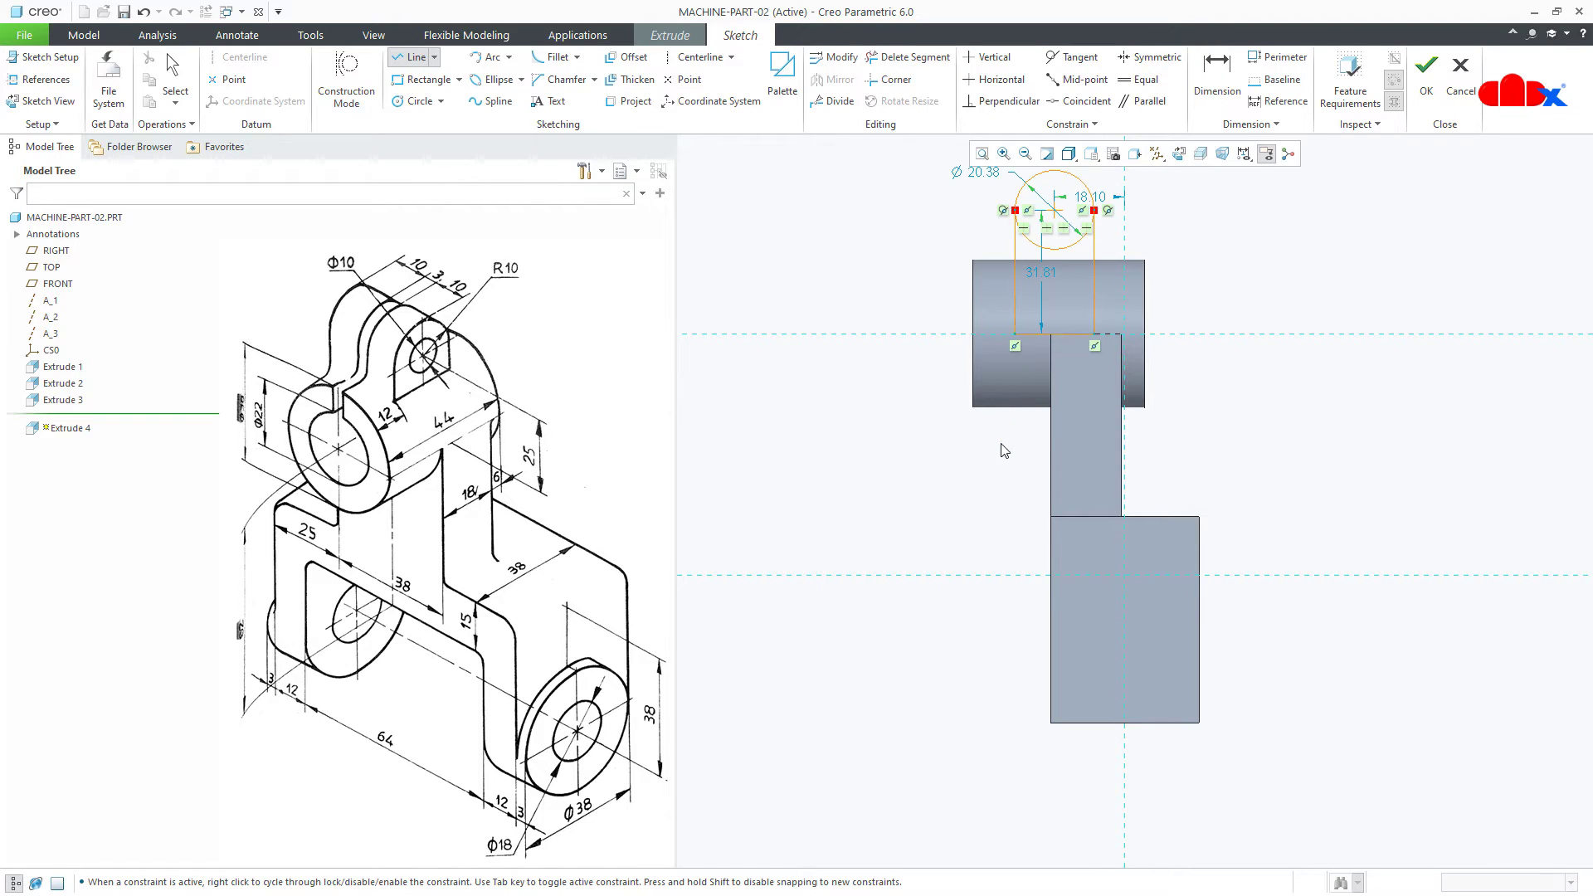
pyautogui.middleClick(1004, 450)
# Step: Trim away the circle's lower arc to leave the rounded tab outline
pyautogui.click(908, 56)
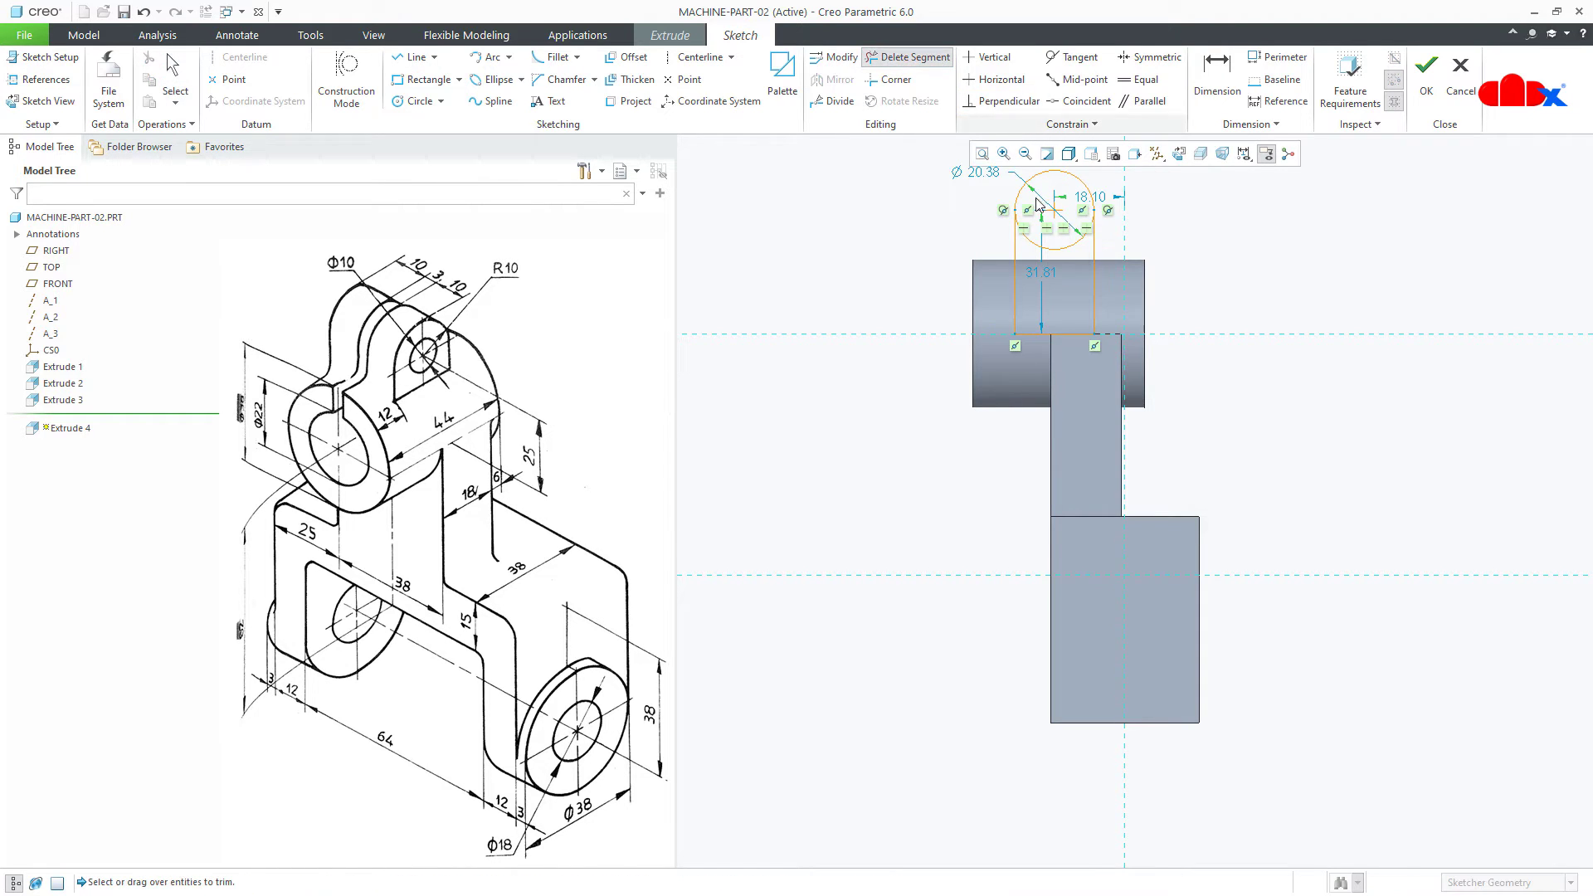
pyautogui.click(1055, 259)
pyautogui.middleClick(1057, 260)
pyautogui.scroll(-2, 1040, 307)
pyautogui.scroll(2, 1065, 230)
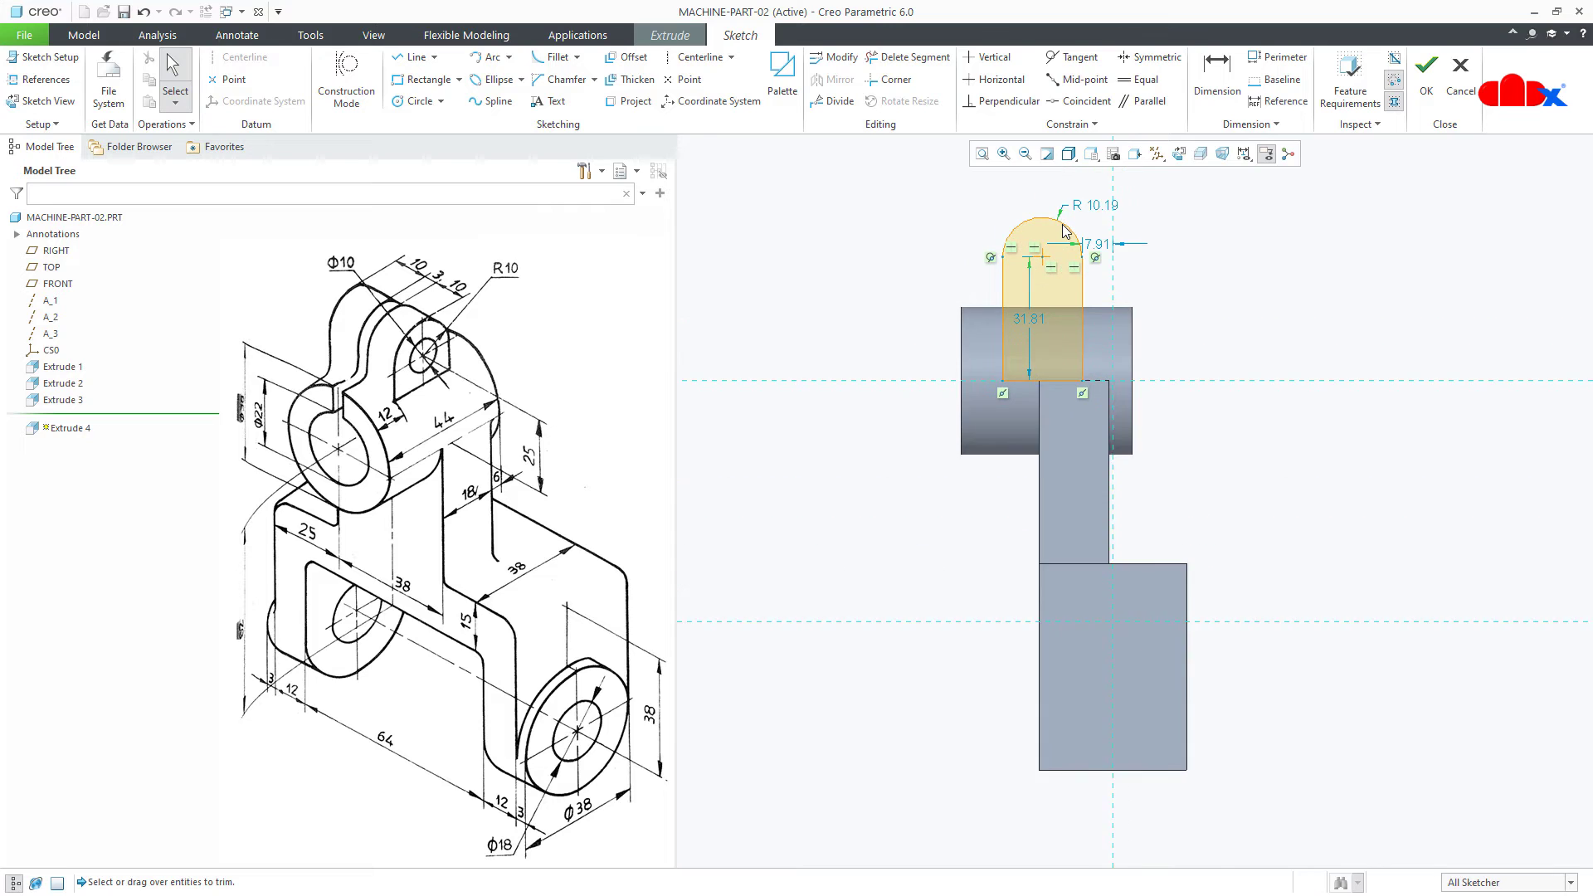
pyautogui.scroll(1, 1065, 231)
pyautogui.moveTo(944, 284); pyautogui.dragTo(1082, 287, button='right')
# Step: Dimension the tab's left side 12 from the solid's left edge
pyautogui.press('d')
pyautogui.click(950, 361)
pyautogui.click(980, 363)
pyautogui.middleClick(964, 366)
pyautogui.write('12')
pyautogui.press('Return')
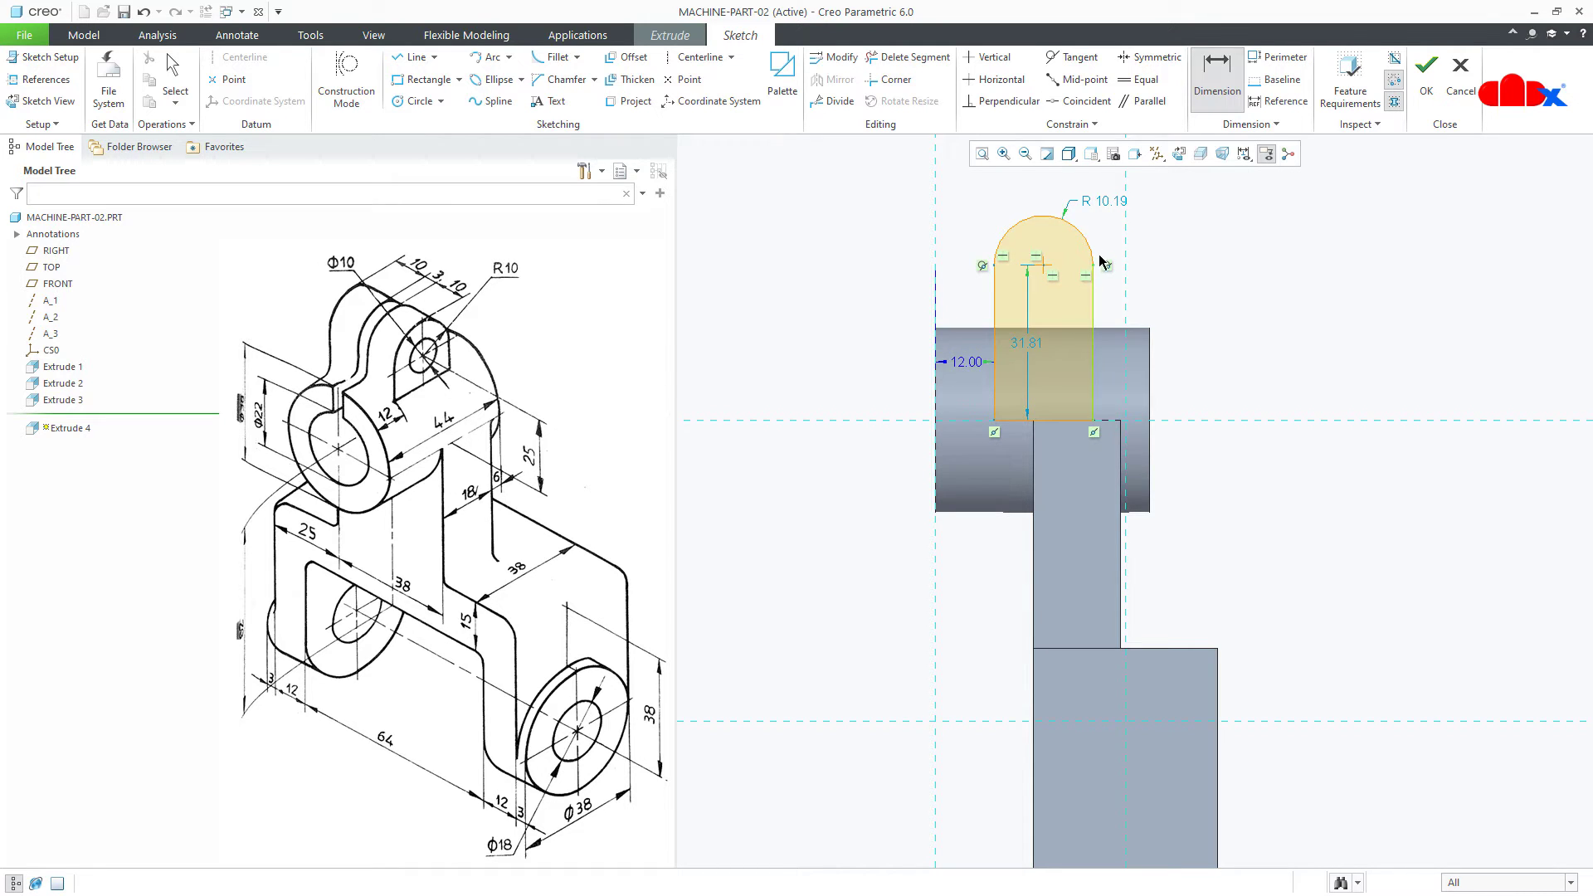
# Step: Change the arc radius to 10 and the 31.81 tab height to 25
pyautogui.doubleClick(1107, 203)
pyautogui.write('10')
pyautogui.press('Return')
pyautogui.doubleClick(1037, 344)
pyautogui.write('25')
pyautogui.press('Return')
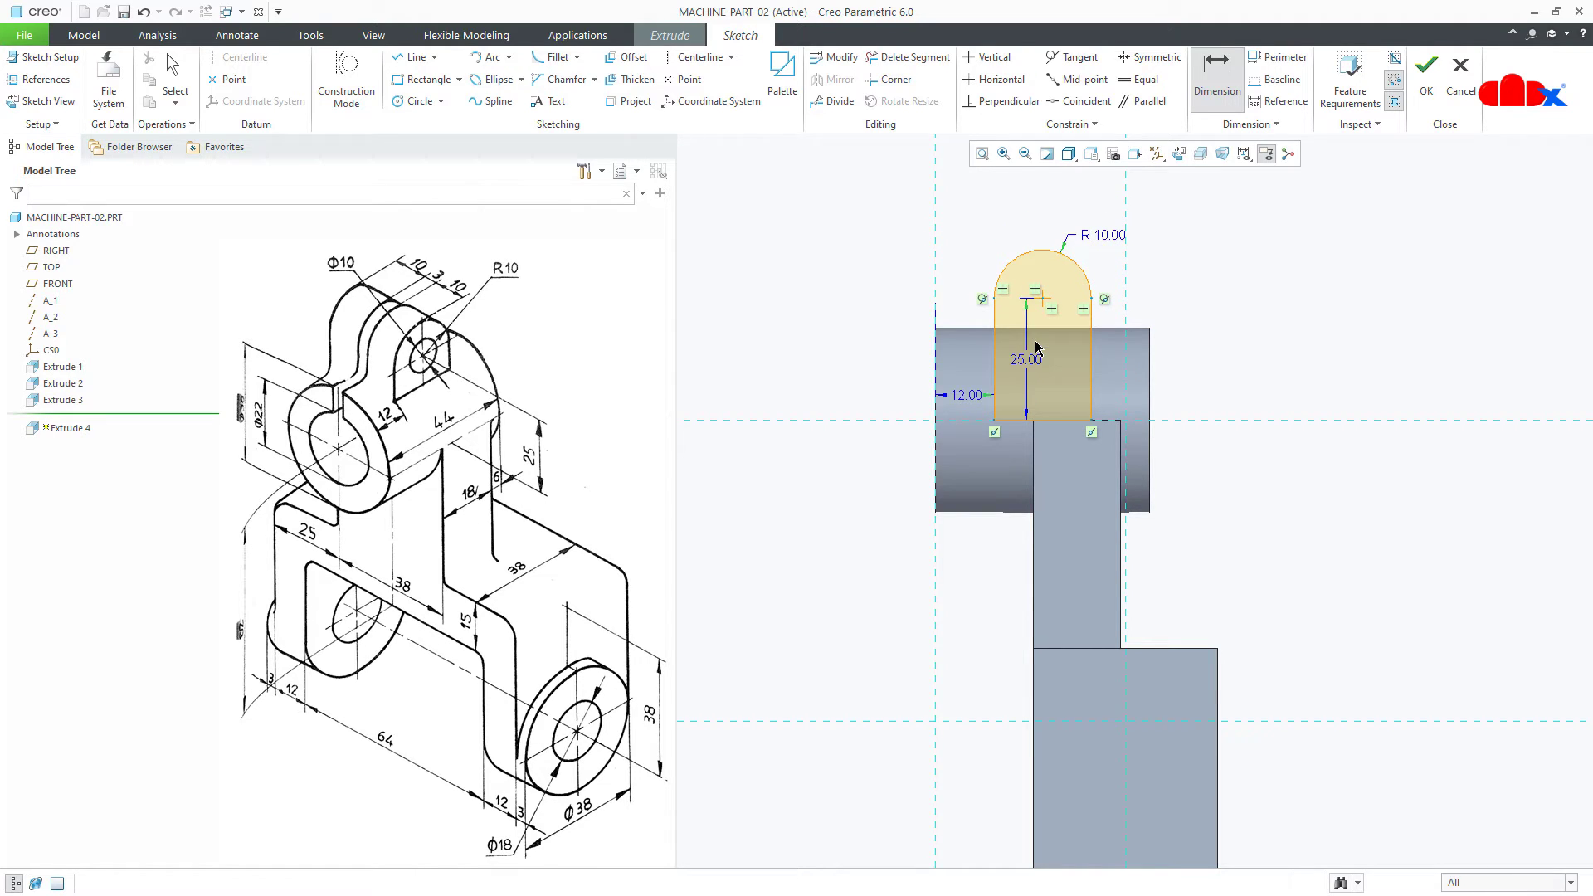
pyautogui.rightClick(1275, 288)
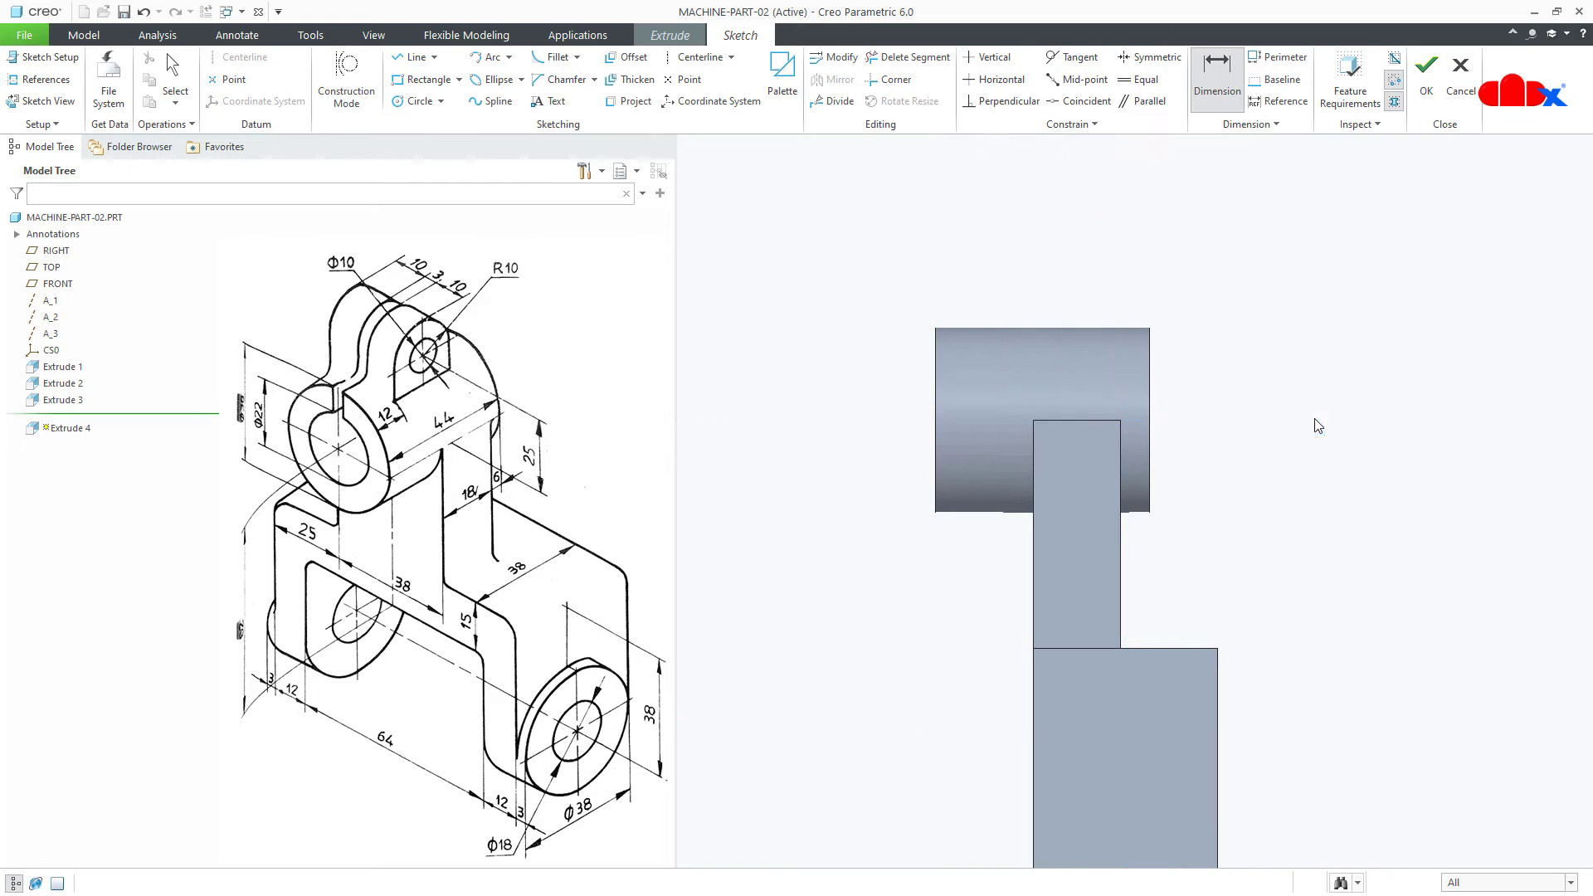
# Step: Finish the tab sketch and extrude it Symmetric, 23 deep, as Extrude 4
pyautogui.click(1308, 415)
pyautogui.moveTo(1239, 418); pyautogui.dragTo(1268, 432, button='middle')
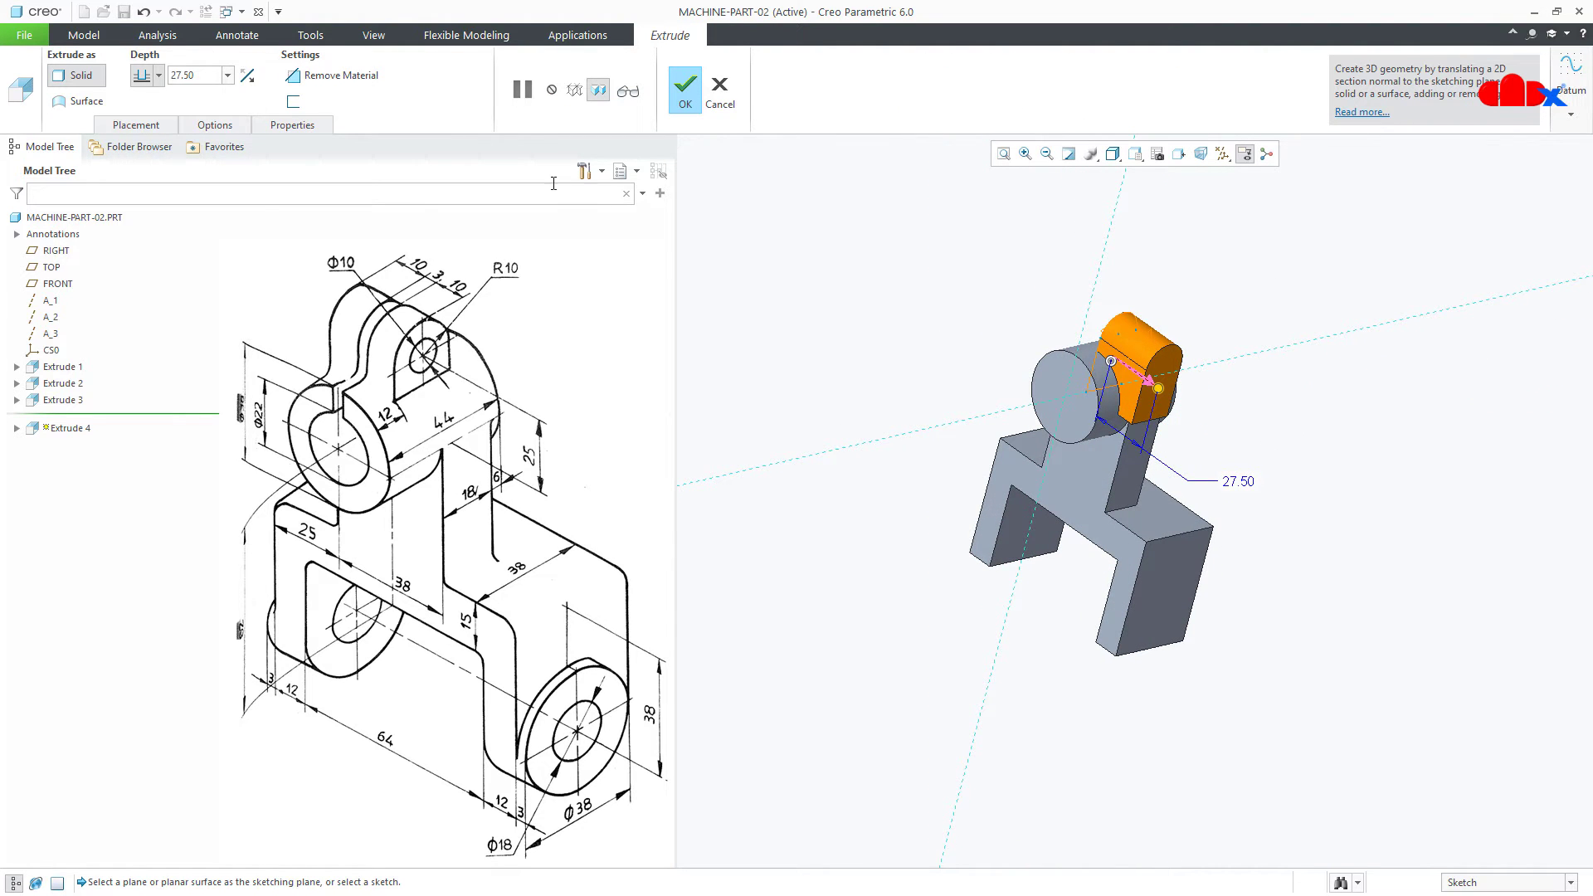
pyautogui.click(158, 76)
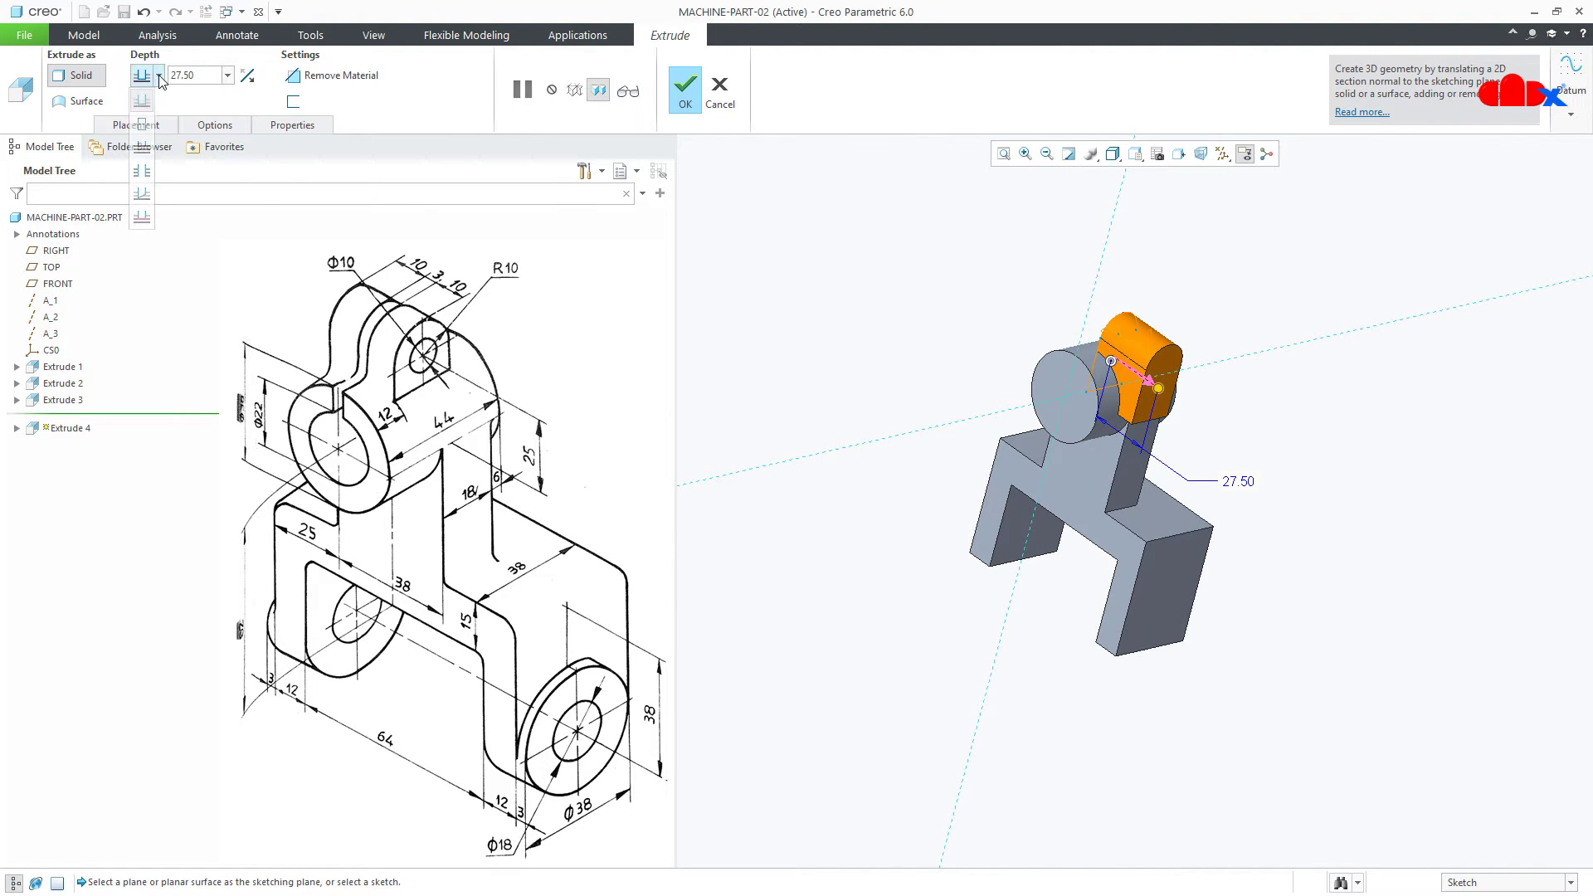
pyautogui.click(142, 124)
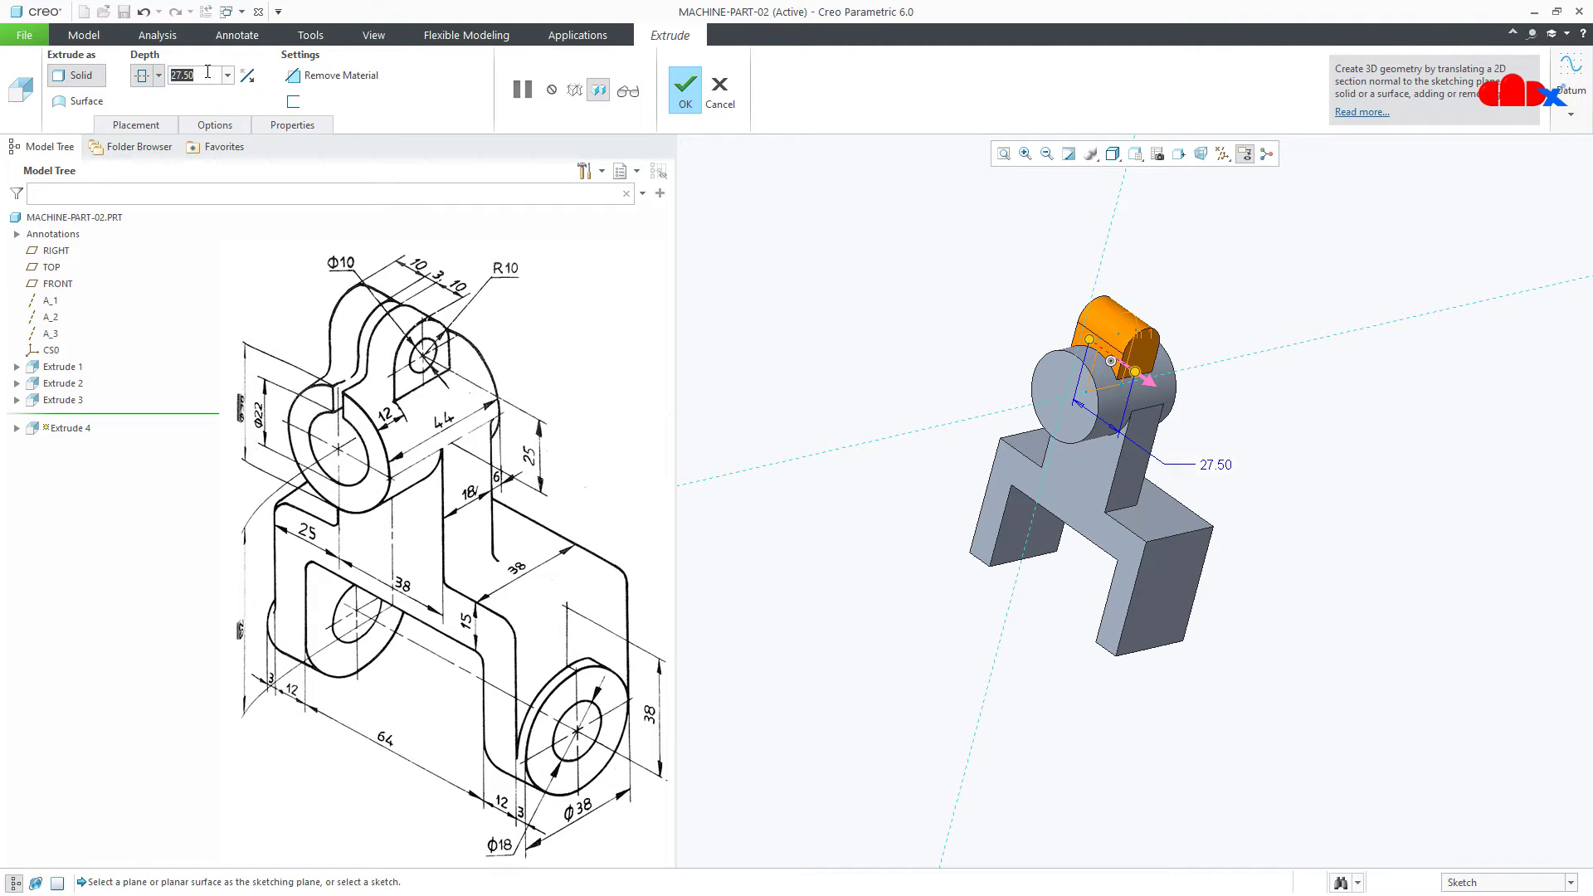
pyautogui.write('23')
pyautogui.press('Return')
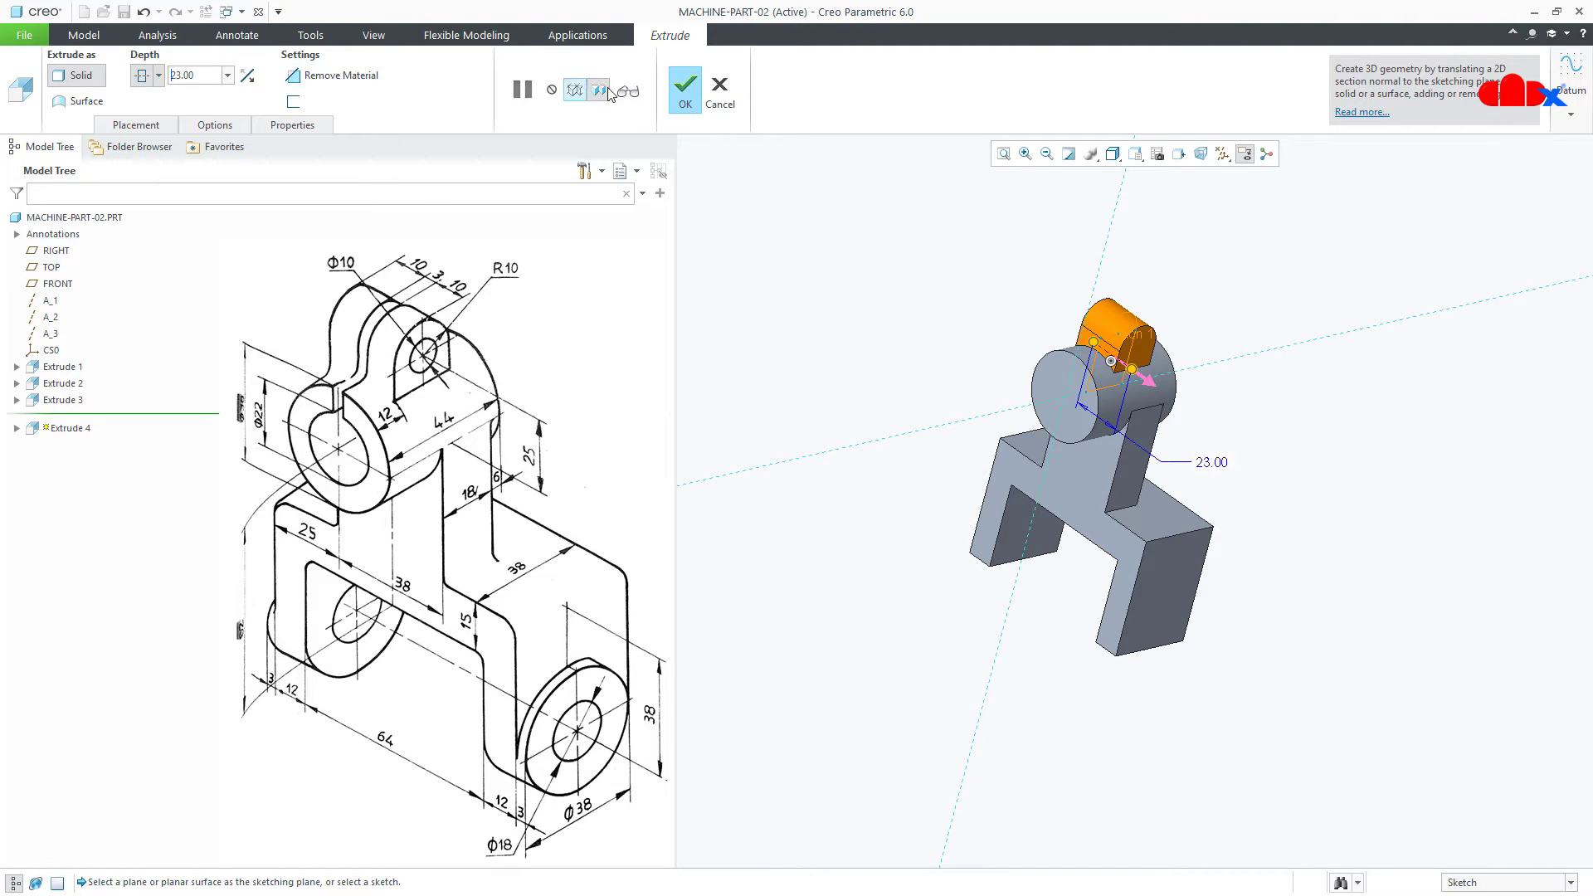
pyautogui.click(685, 86)
pyautogui.hotkey('ctrl', 'd')
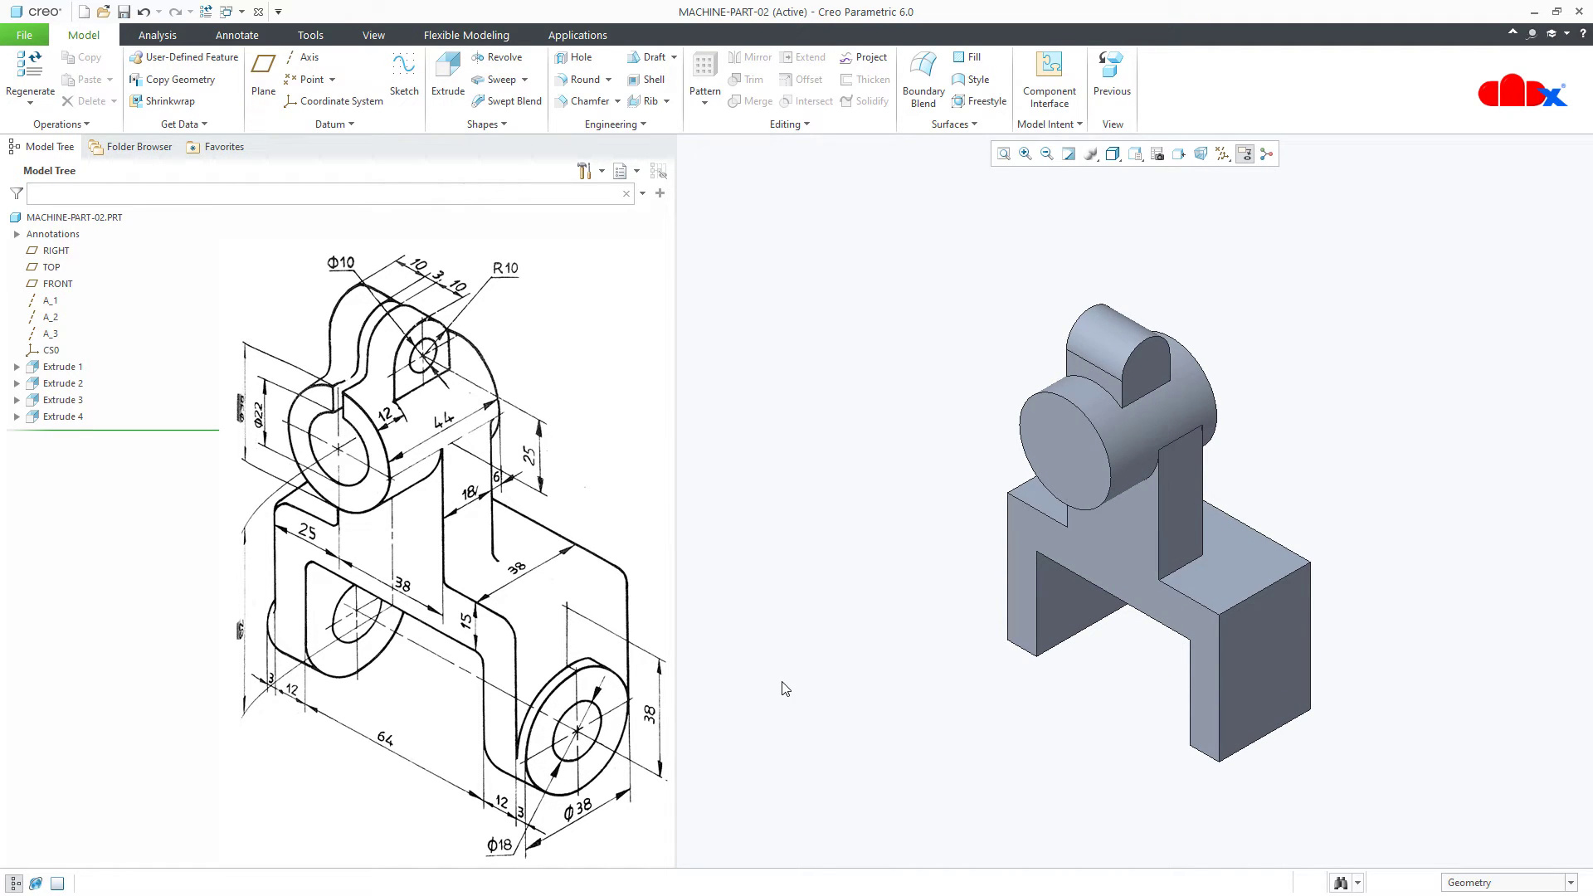
# Step: Create Round 1, a full round between the opposite faces of the first leg end
pyautogui.click(580, 79)
pyautogui.scroll(-3, 1218, 754)
pyautogui.moveTo(1218, 753); pyautogui.dragTo(1419, 750, button='middle')
pyautogui.click(1245, 743)
pyautogui.keyDown('ctrl'); pyautogui.click(1371, 771); pyautogui.keyUp('ctrl')
pyautogui.click(674, 97)
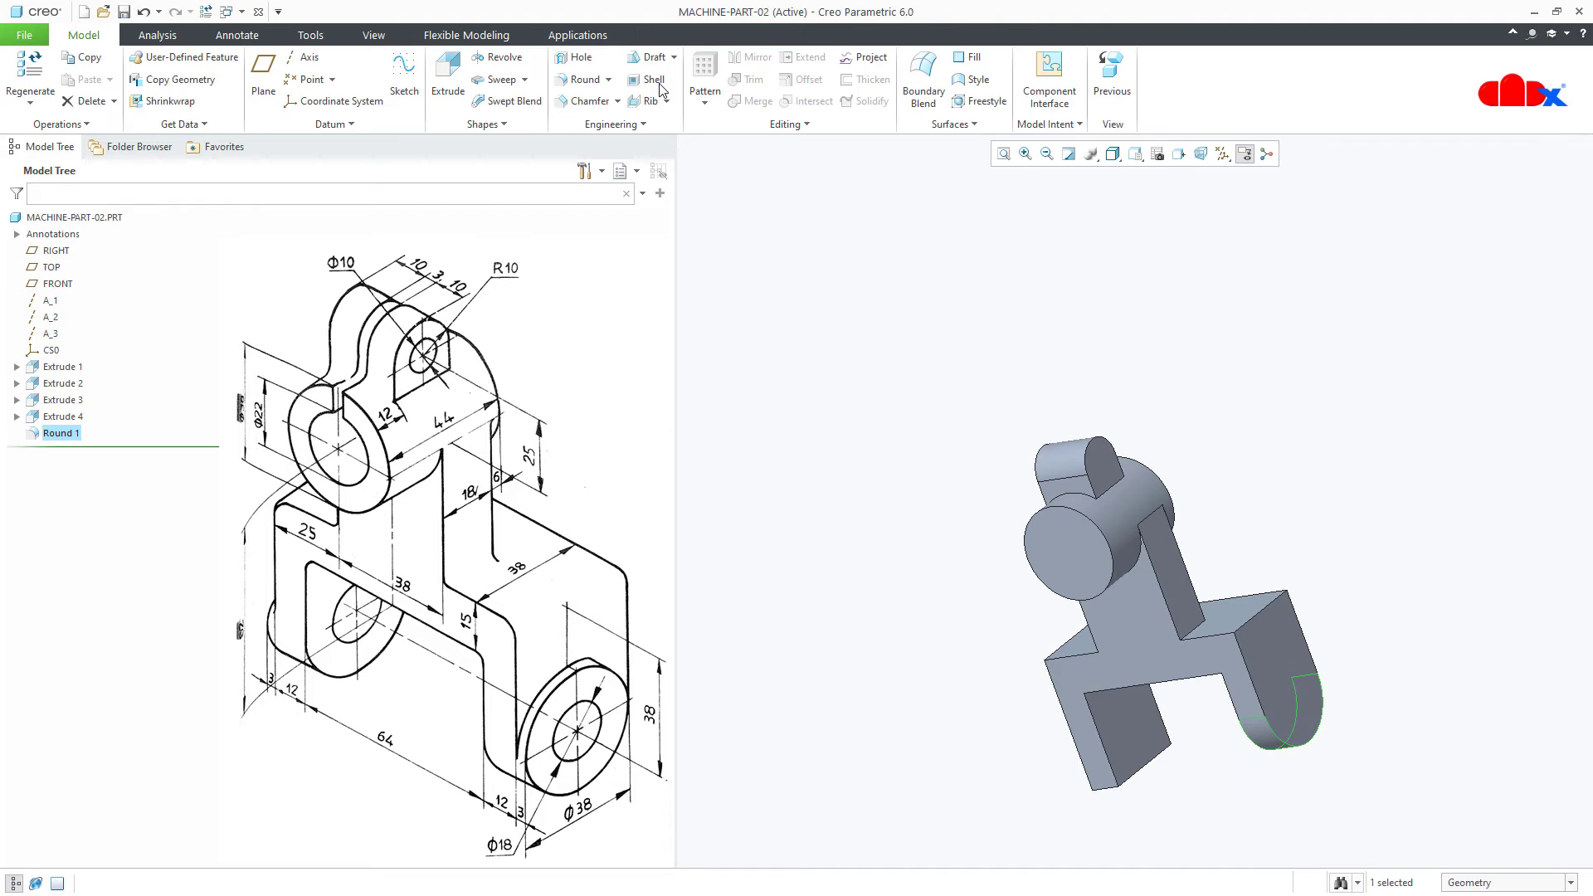
# Step: Create Round 2, a full round between the opposite faces of the other leg end
pyautogui.click(572, 89)
pyautogui.scroll(3, 1138, 813)
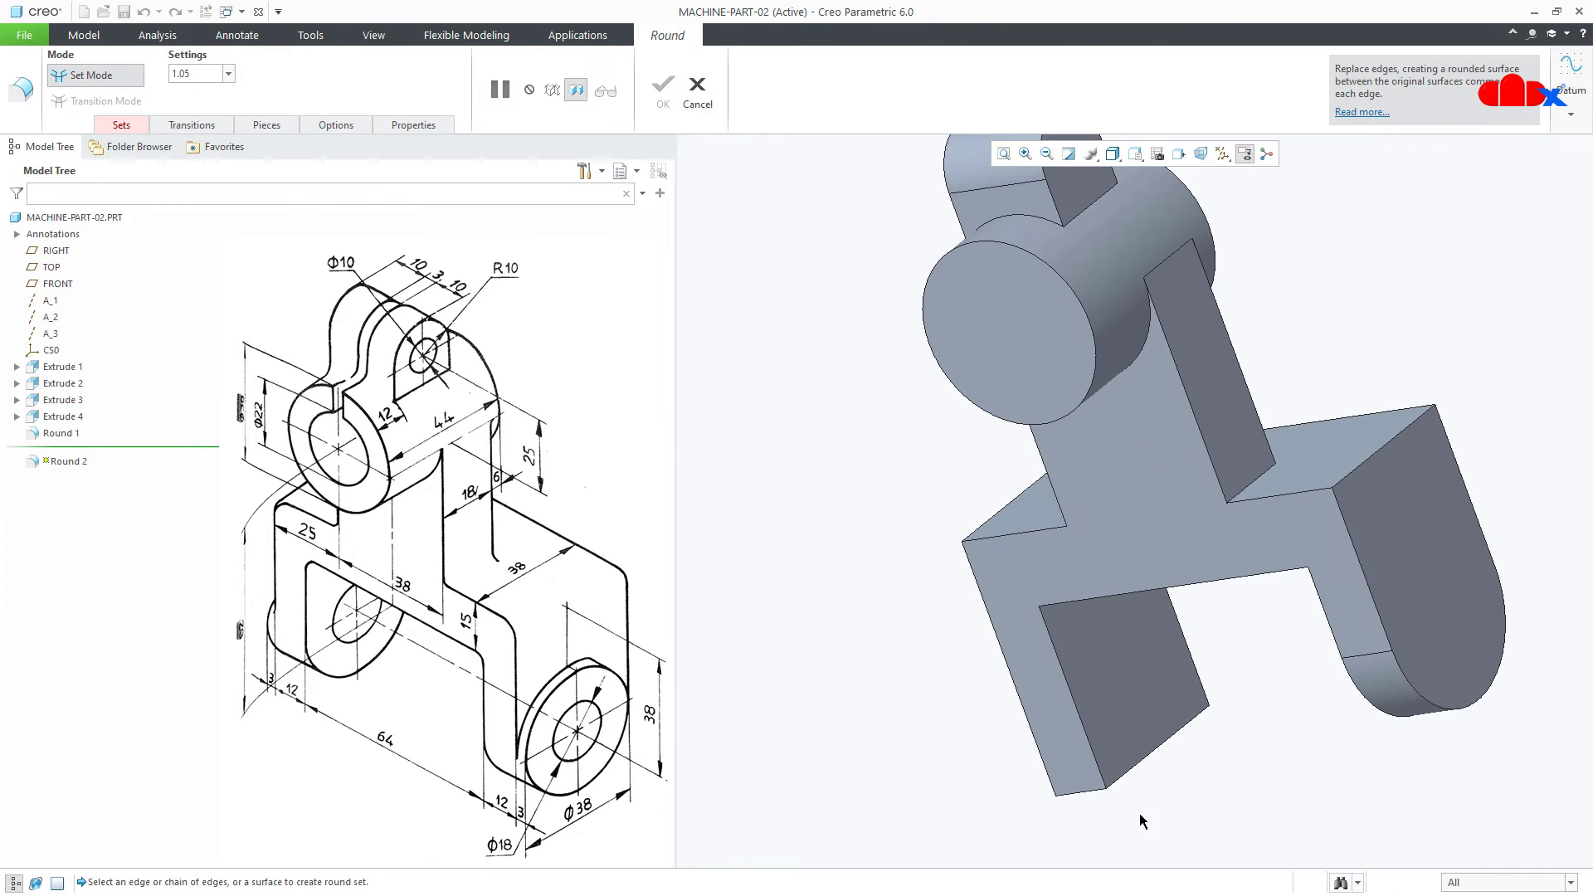
pyautogui.click(1073, 763)
pyautogui.moveTo(1128, 751); pyautogui.dragTo(960, 792, button='middle')
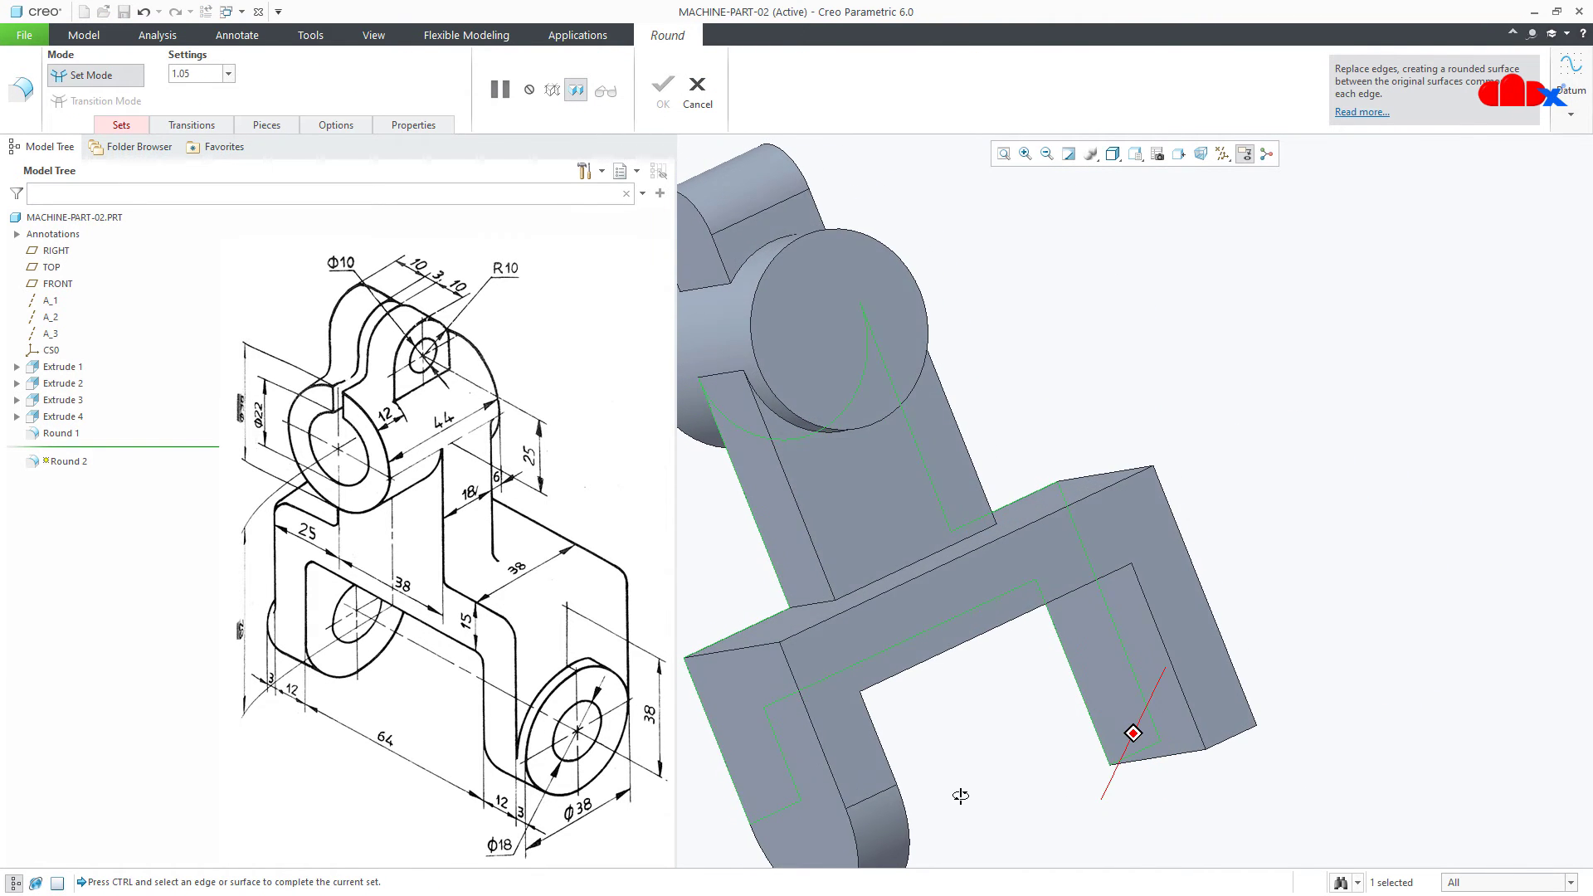
pyautogui.moveTo(1213, 737)
pyautogui.mouseDown(button='middle')
pyautogui.moveTo(1218, 770)
pyautogui.moveTo(1216, 734)
pyautogui.mouseUp(button='middle')
pyautogui.keyDown('ctrl'); pyautogui.click(1210, 739); pyautogui.keyUp('ctrl')
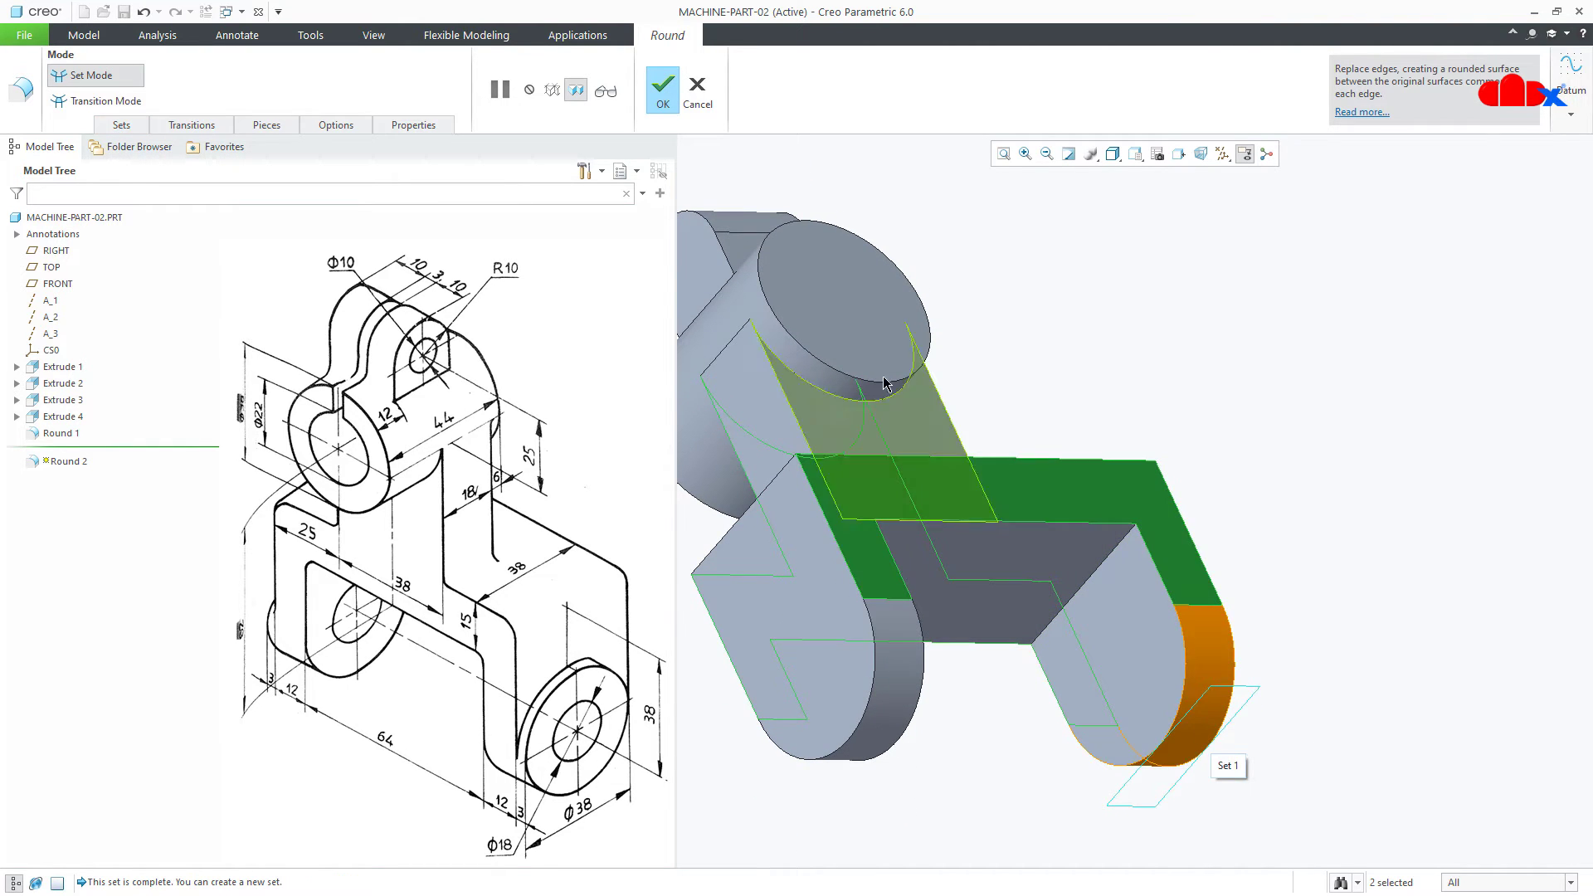
pyautogui.middleClick(700, 162)
pyautogui.hotkey('ctrl', 'd')
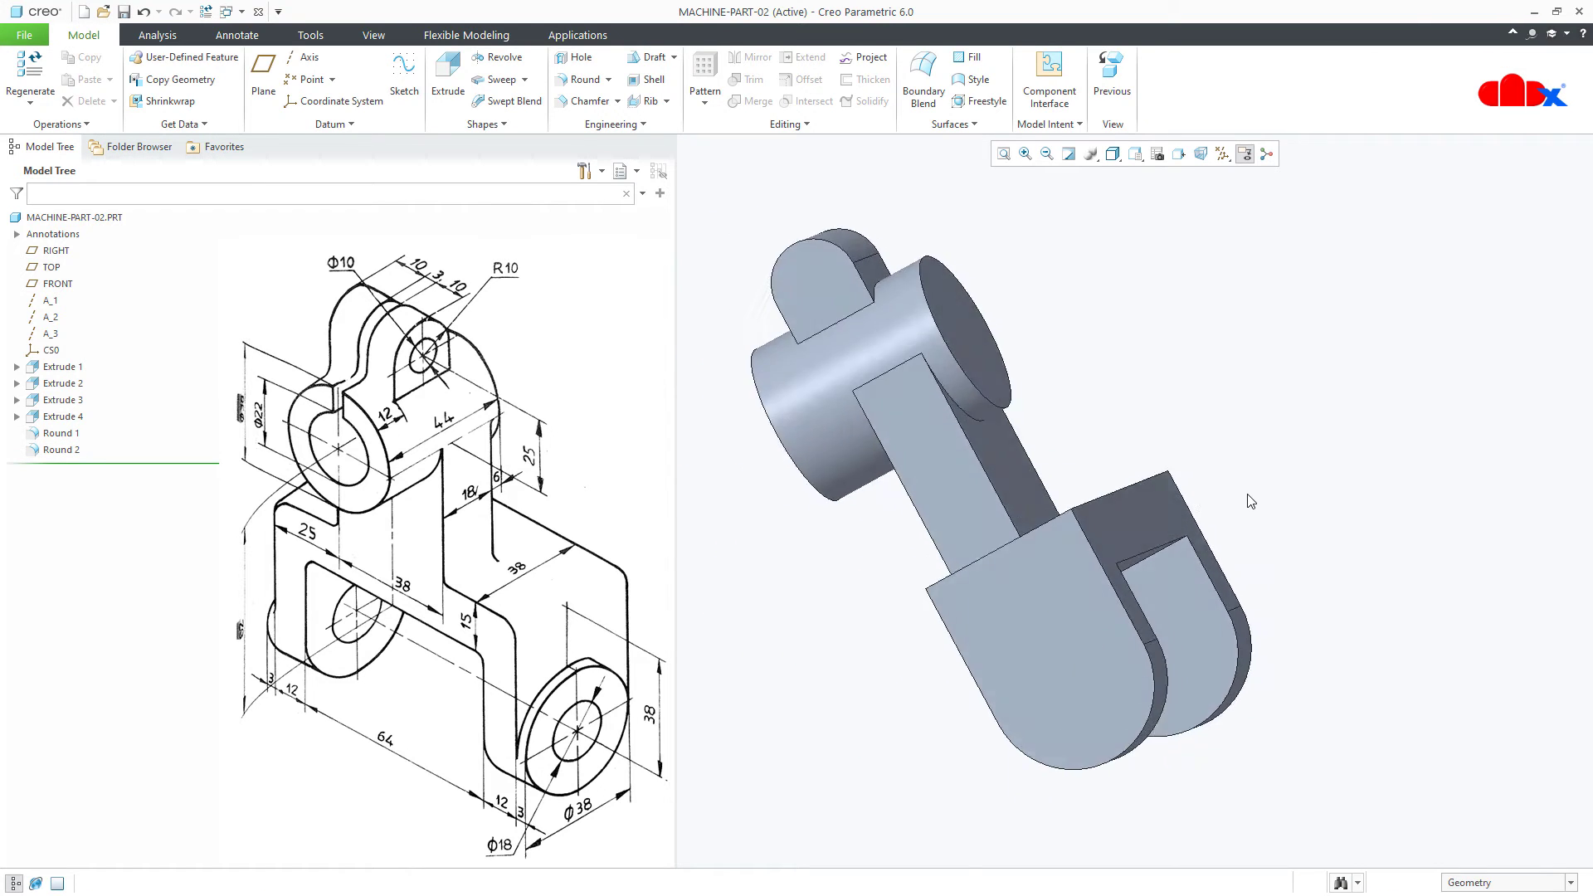
# Step: Start an extrusion on the leg's flat side and sketch a circle matching its rounded end
pyautogui.click(448, 77)
pyautogui.click(1256, 668)
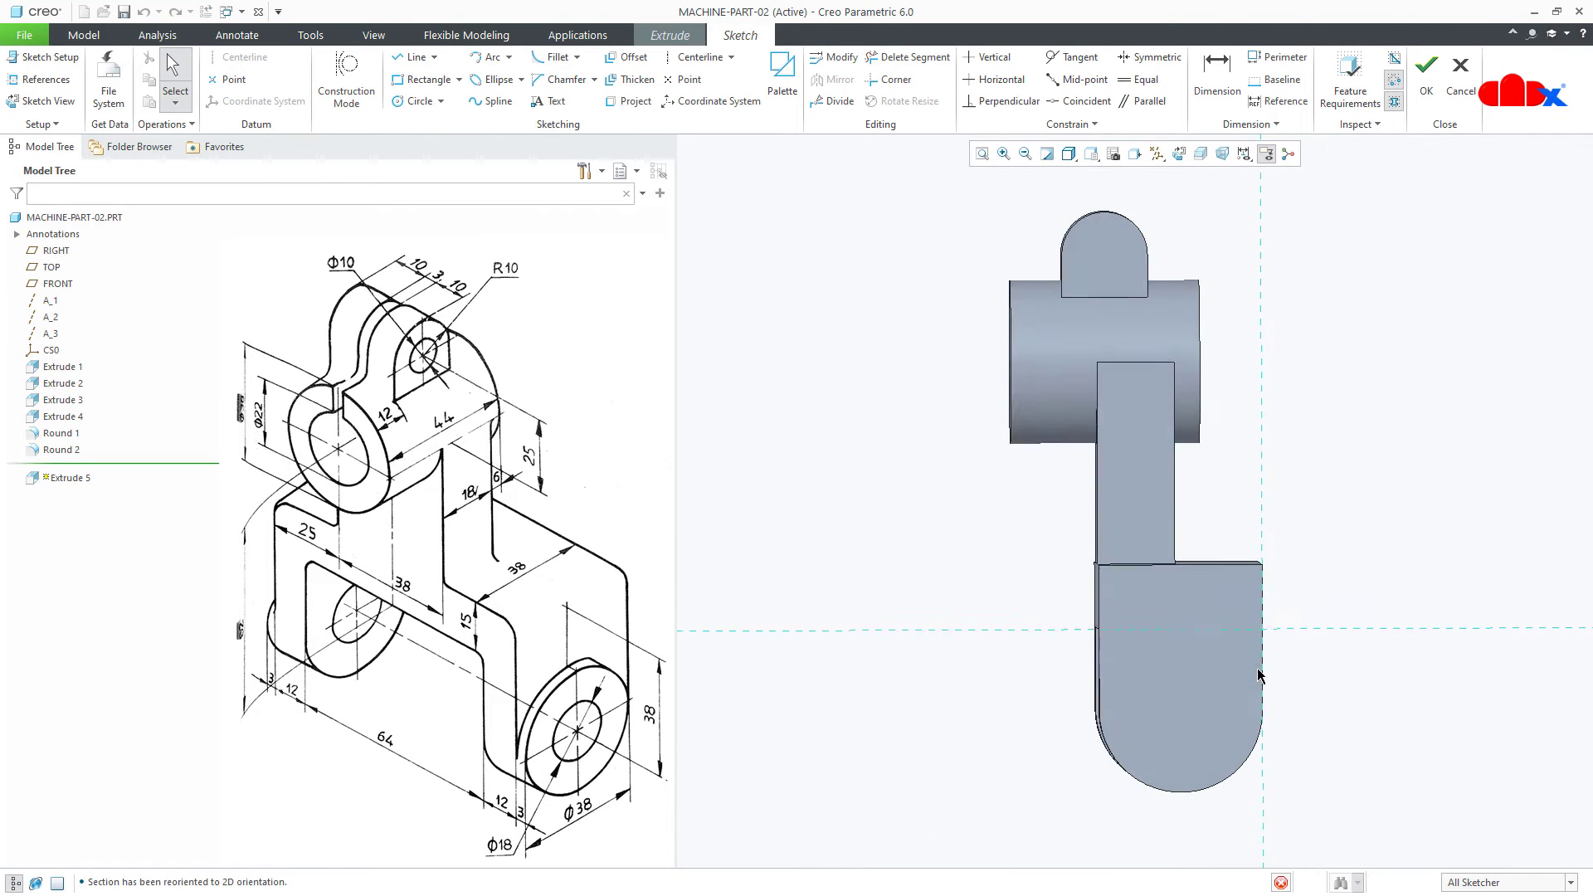
pyautogui.rightClick(1346, 703)
pyautogui.click(1429, 728)
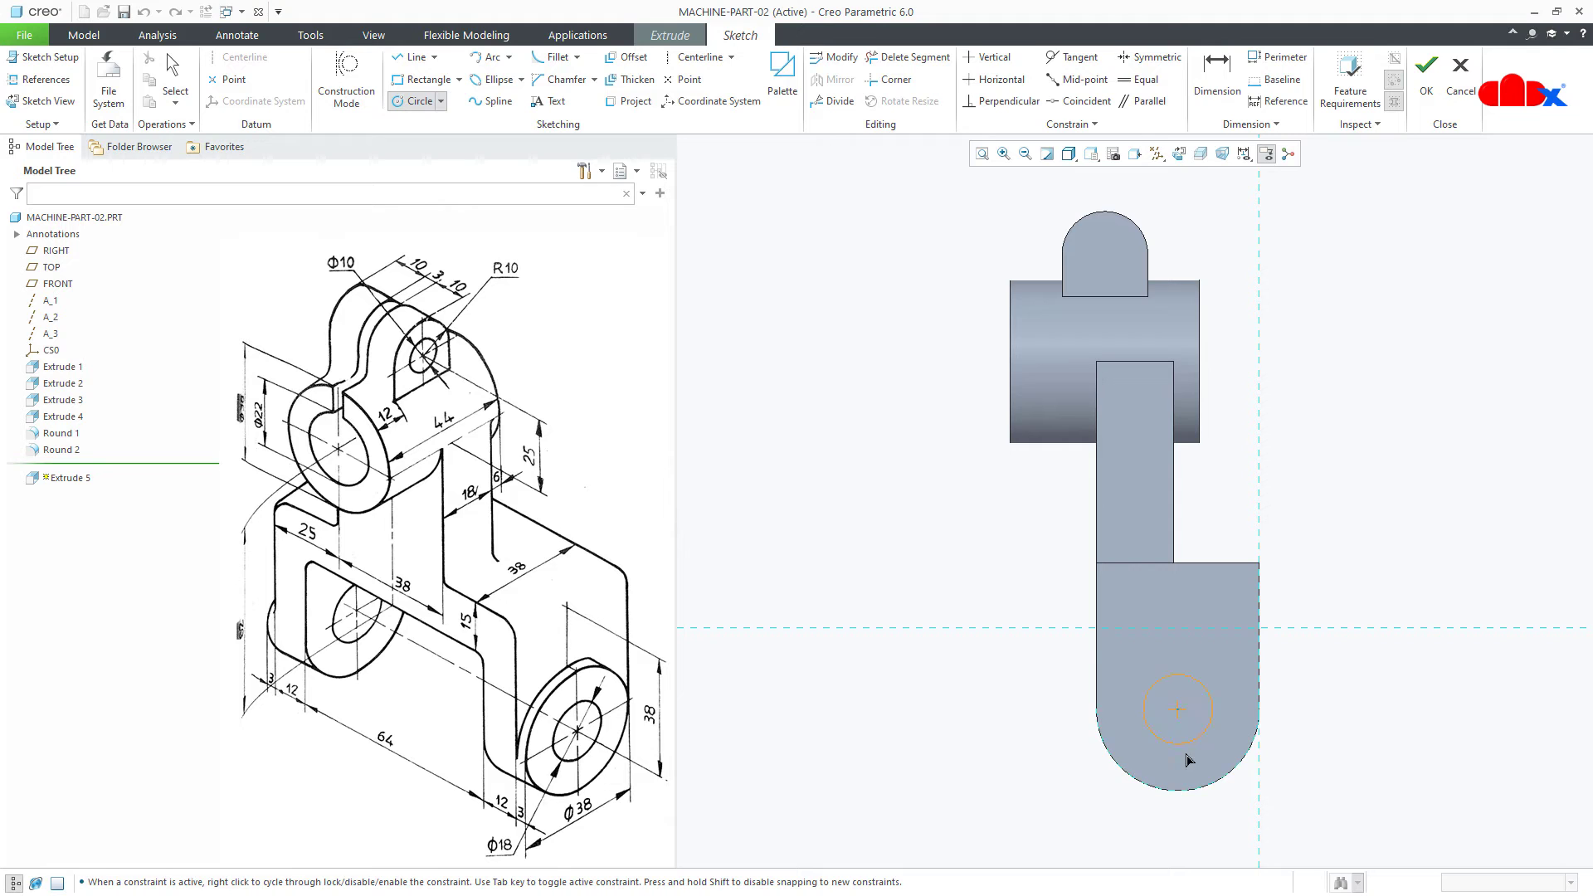
pyautogui.click(1188, 795)
pyautogui.middleClick(1188, 825)
pyautogui.hotkey('ctrl', 'd')
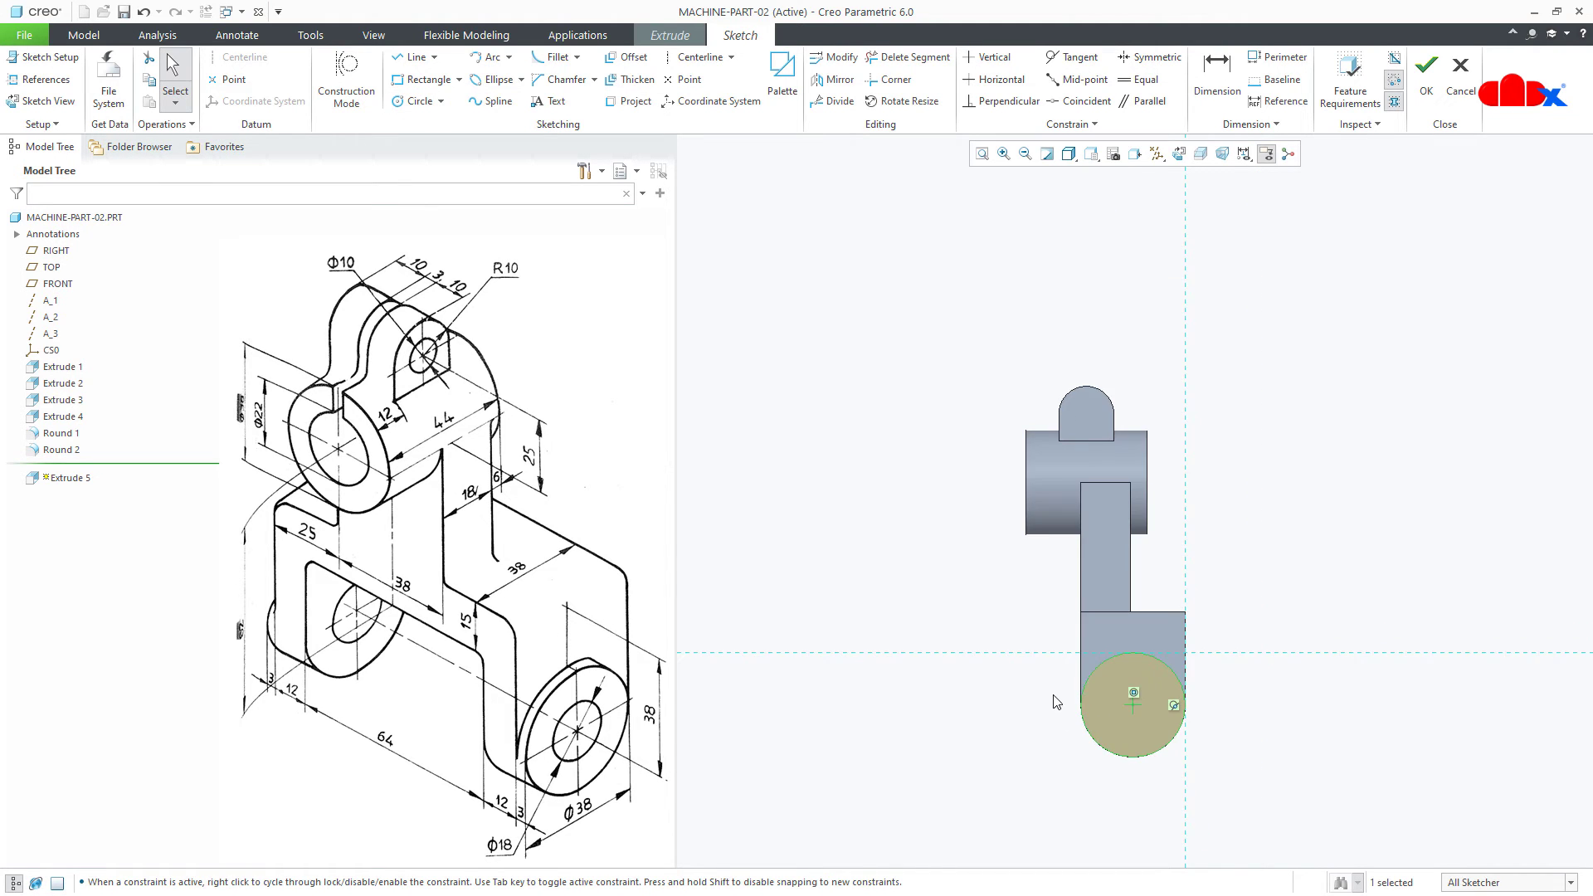
# Step: Finish the sketch and extrude the circle 38 deep as Extrude 5
pyautogui.rightClick(993, 625)
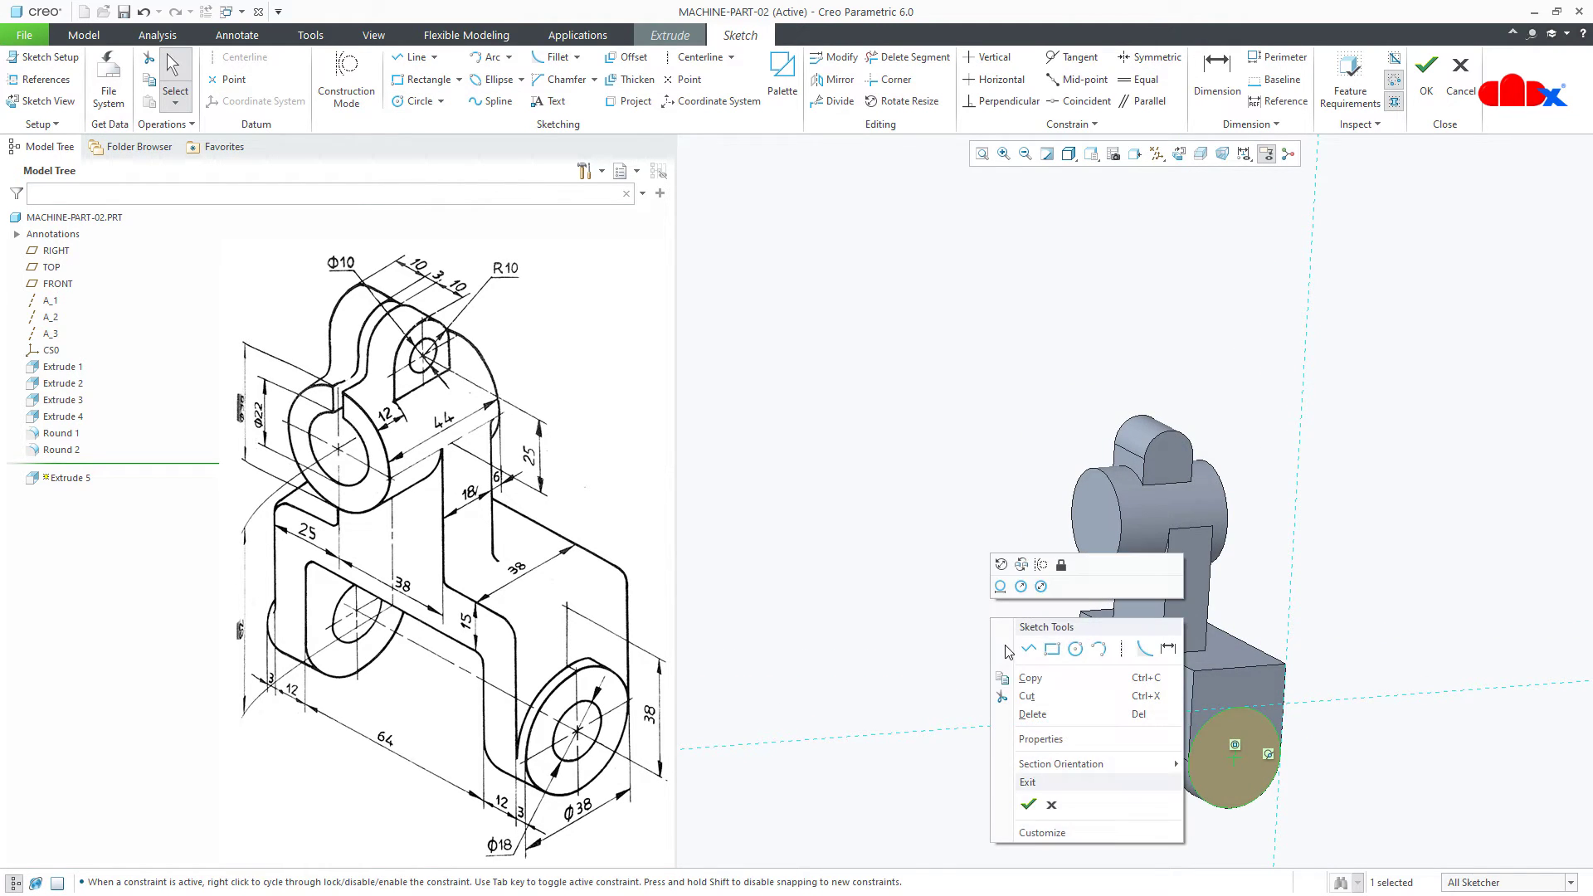
pyautogui.click(1032, 803)
pyautogui.scroll(-1, 1086, 746)
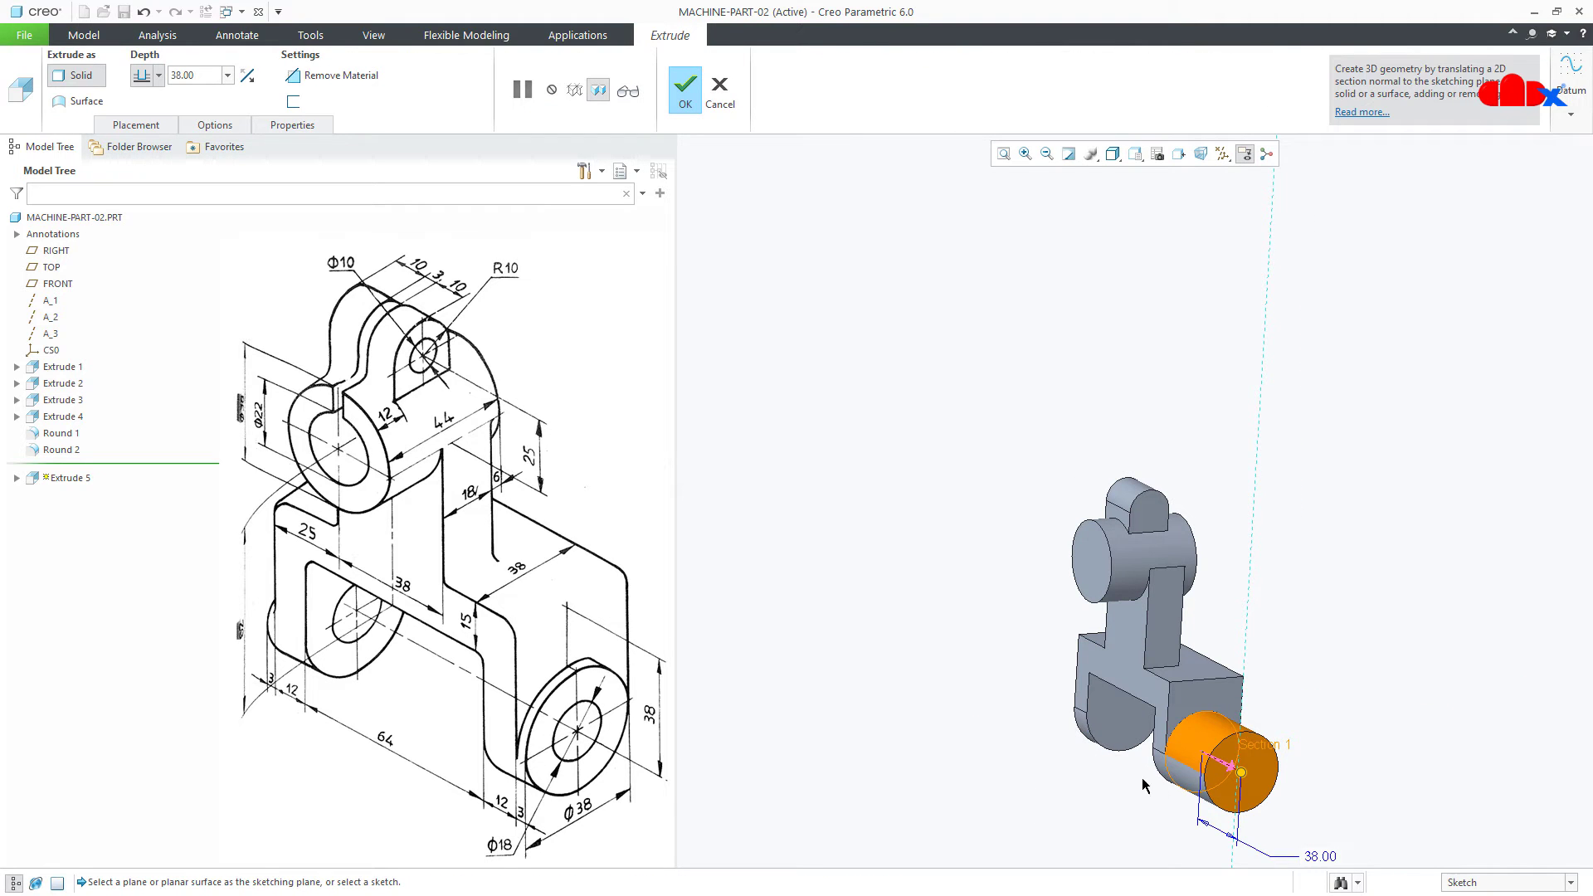
pyautogui.doubleClick(1314, 856)
pyautogui.press('Return')
pyautogui.middleClick(1311, 786)
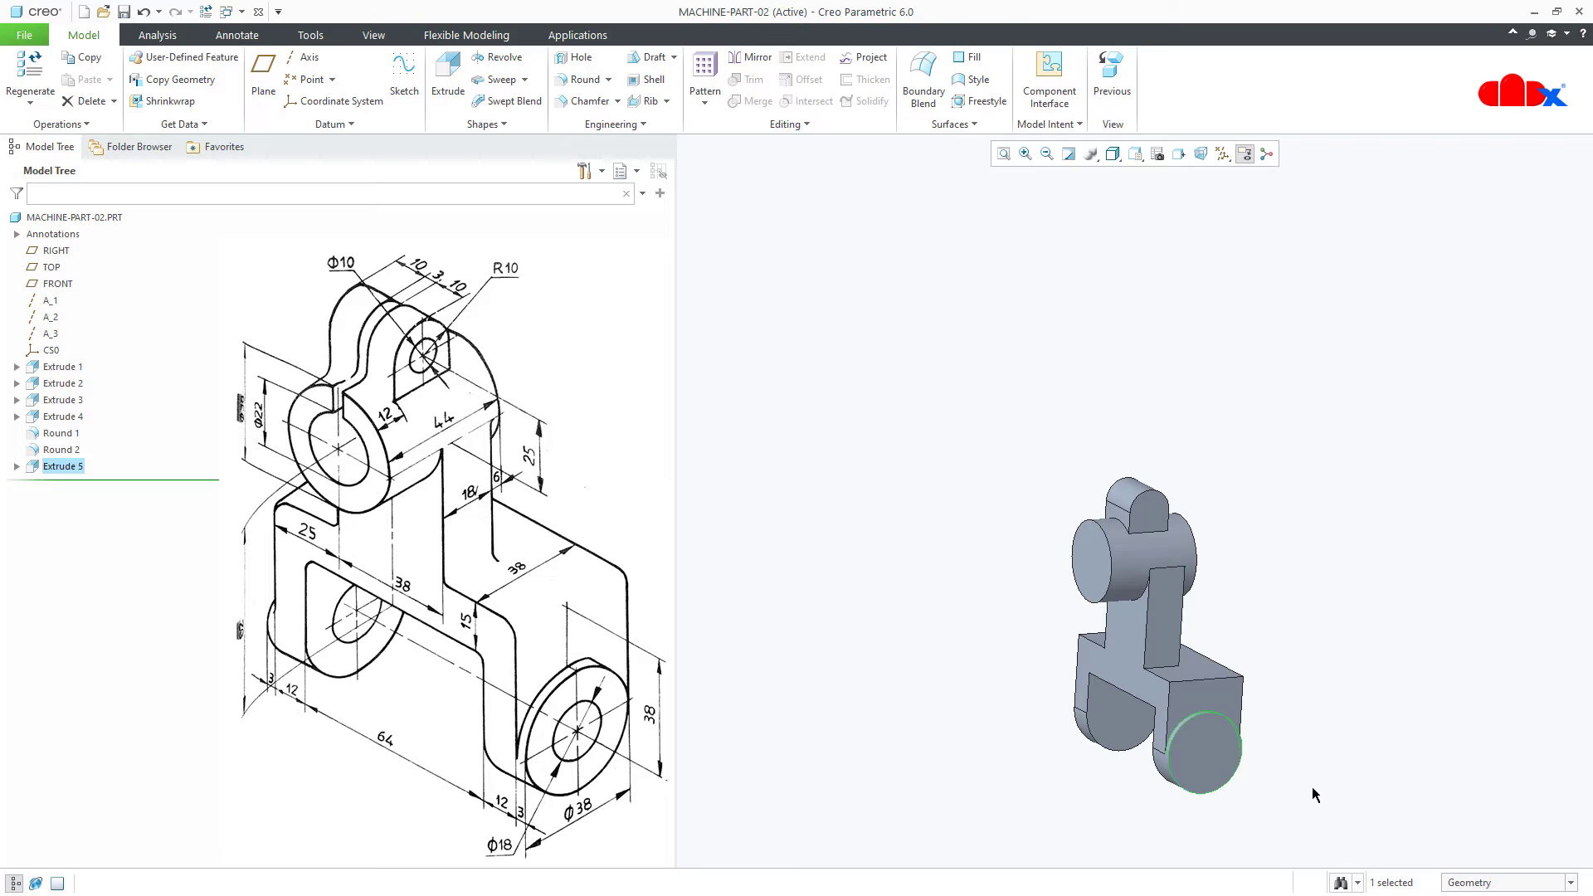
# Step: Mirror Extrude 5 about the part's middle datum plane as Mirror 1, then hide datum planes
pyautogui.hotkey('ctrl', 'd')
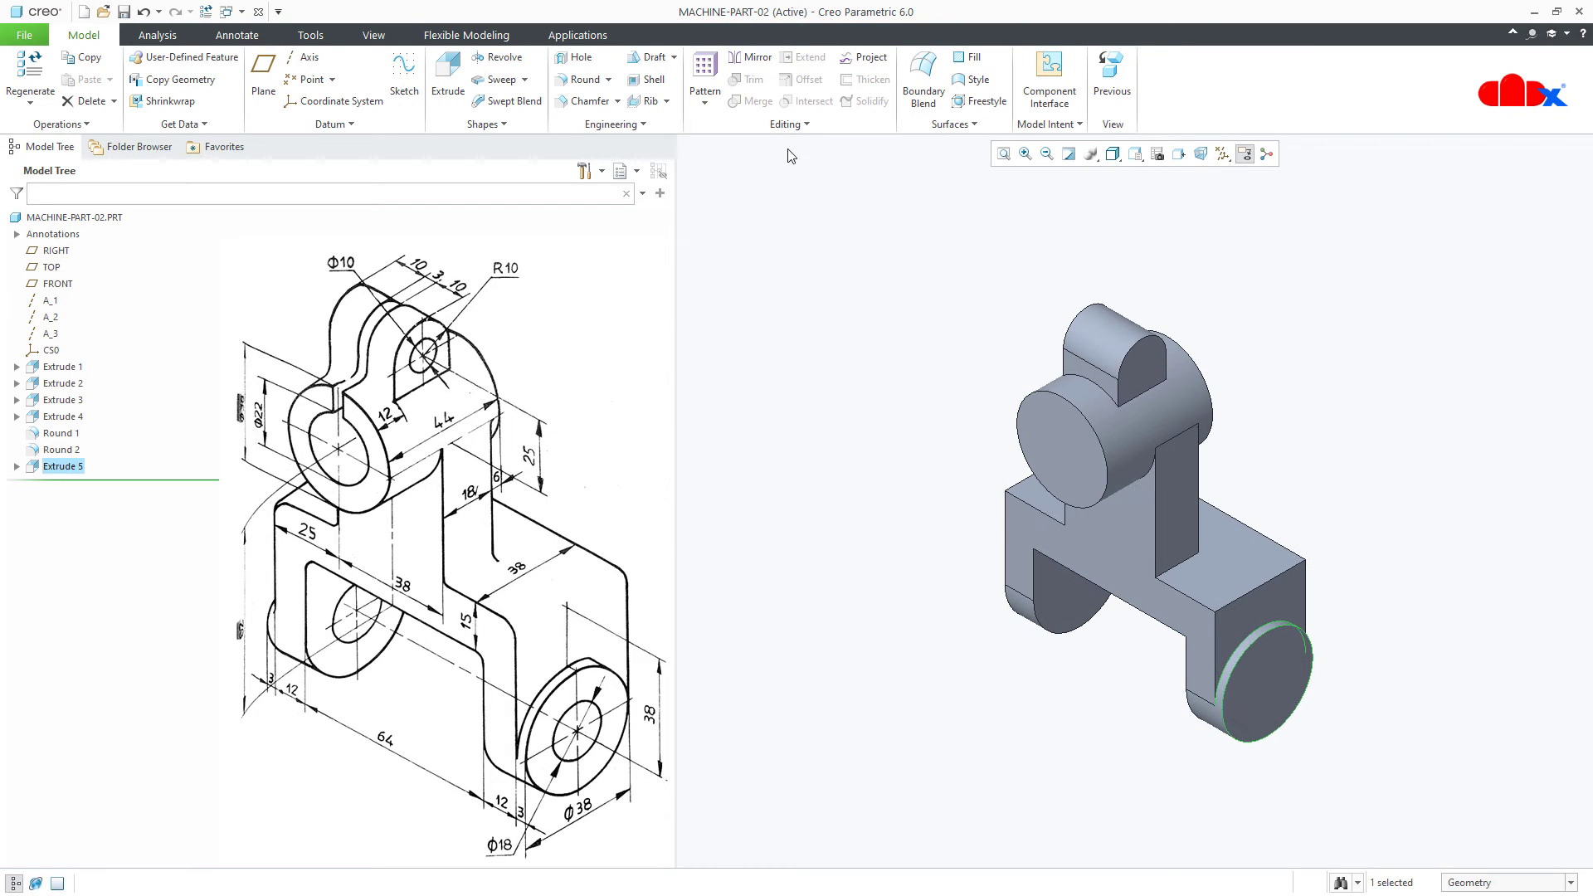
pyautogui.click(751, 57)
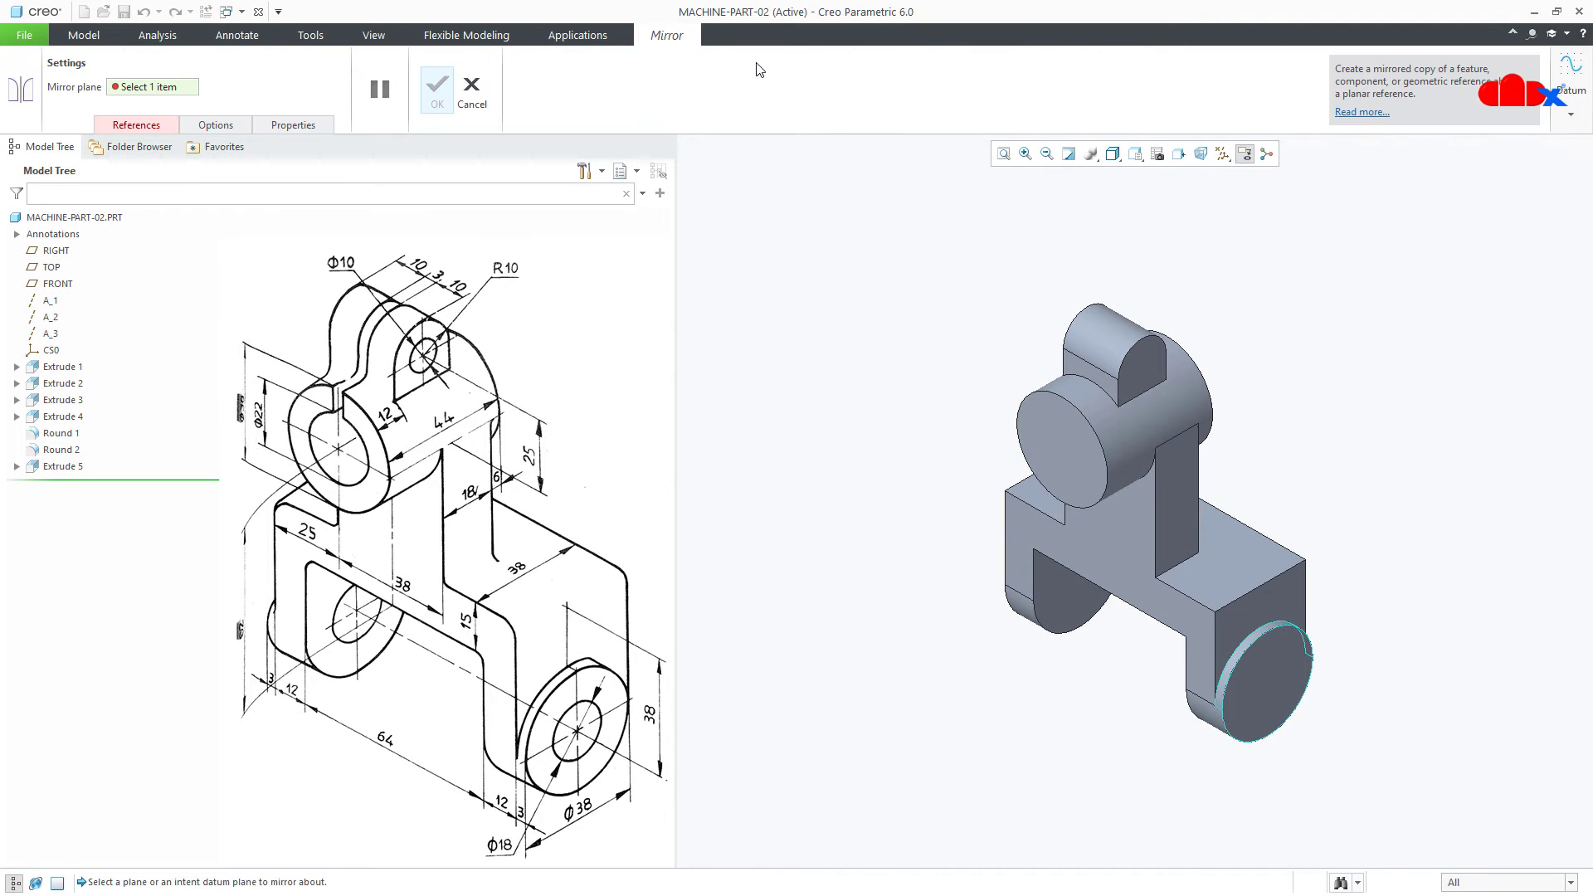
pyautogui.click(1108, 699)
pyautogui.middleClick(1124, 733)
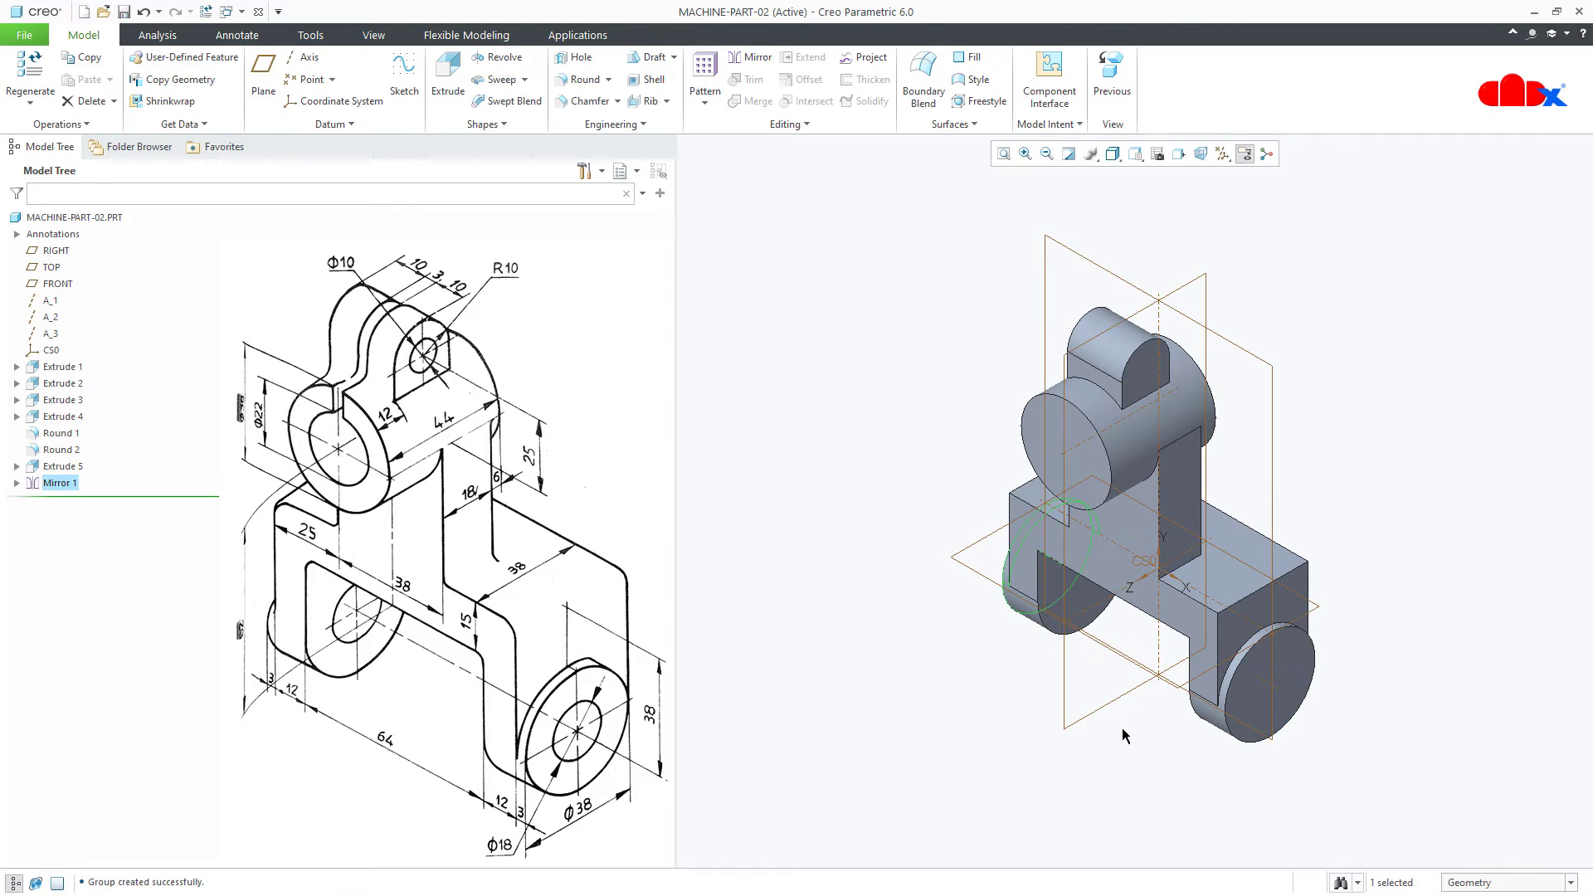
pyautogui.click(1073, 662)
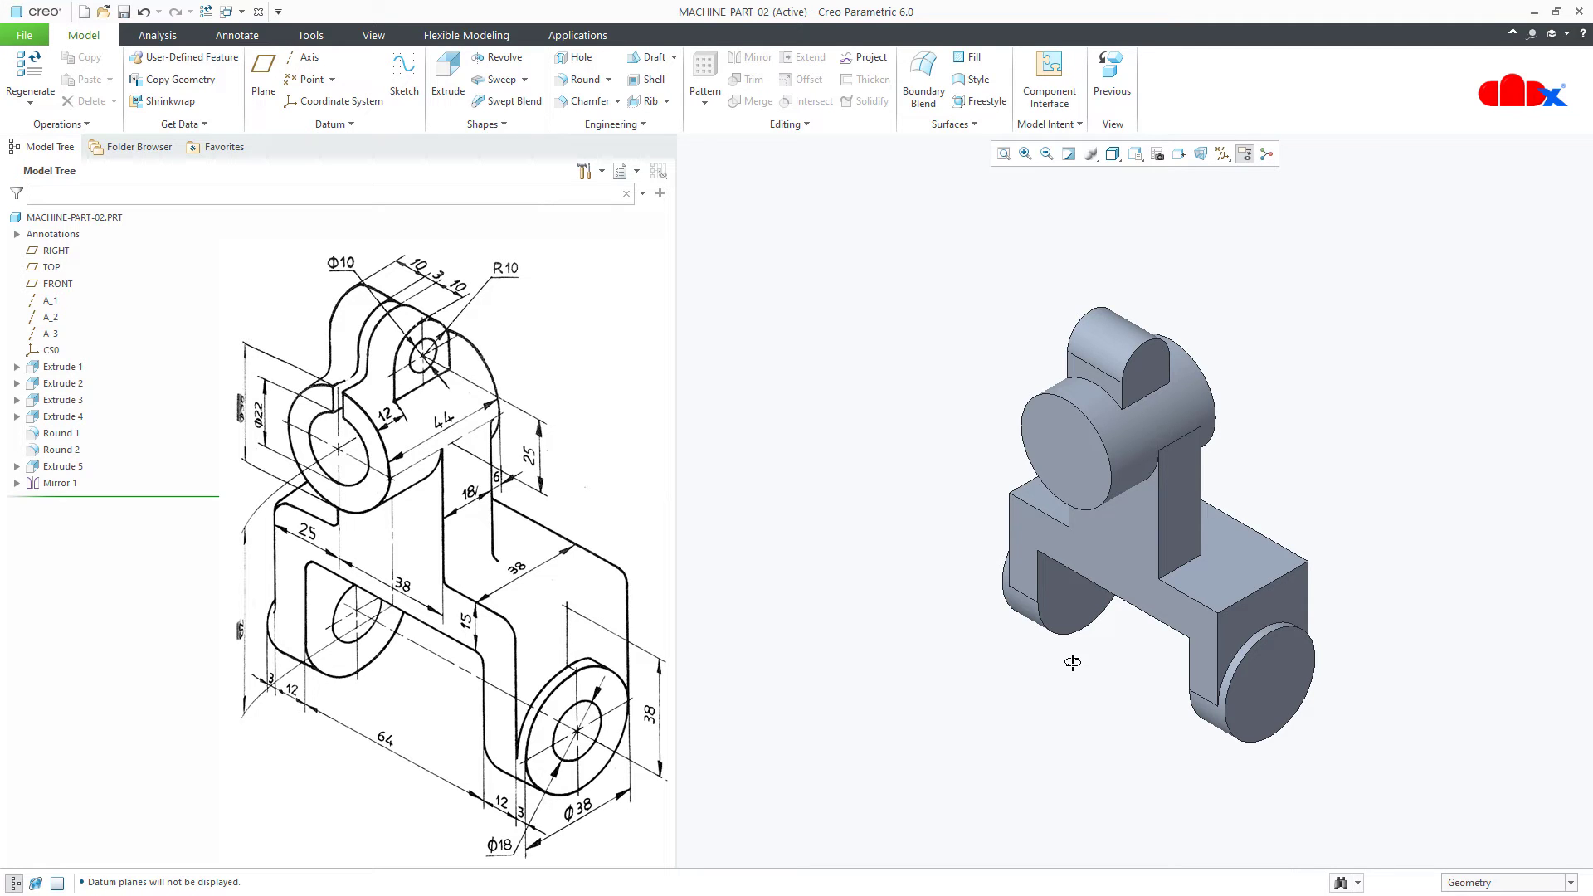
# Step: Sketch a circle at the centre of the lug cylinder's end face and edit its diameter
pyautogui.click(448, 79)
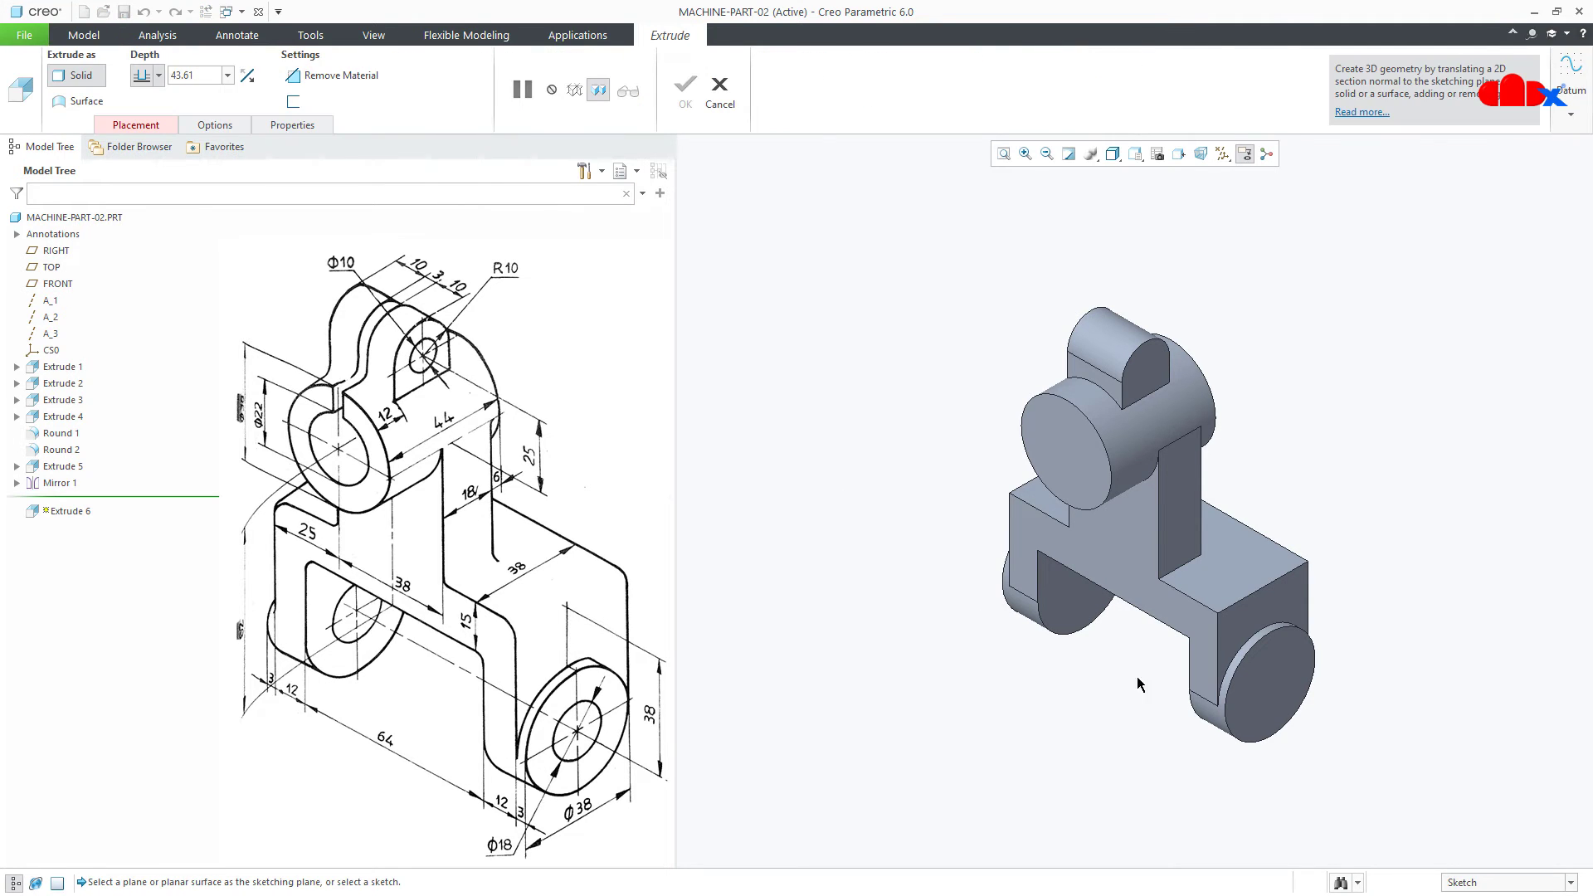
pyautogui.click(1275, 706)
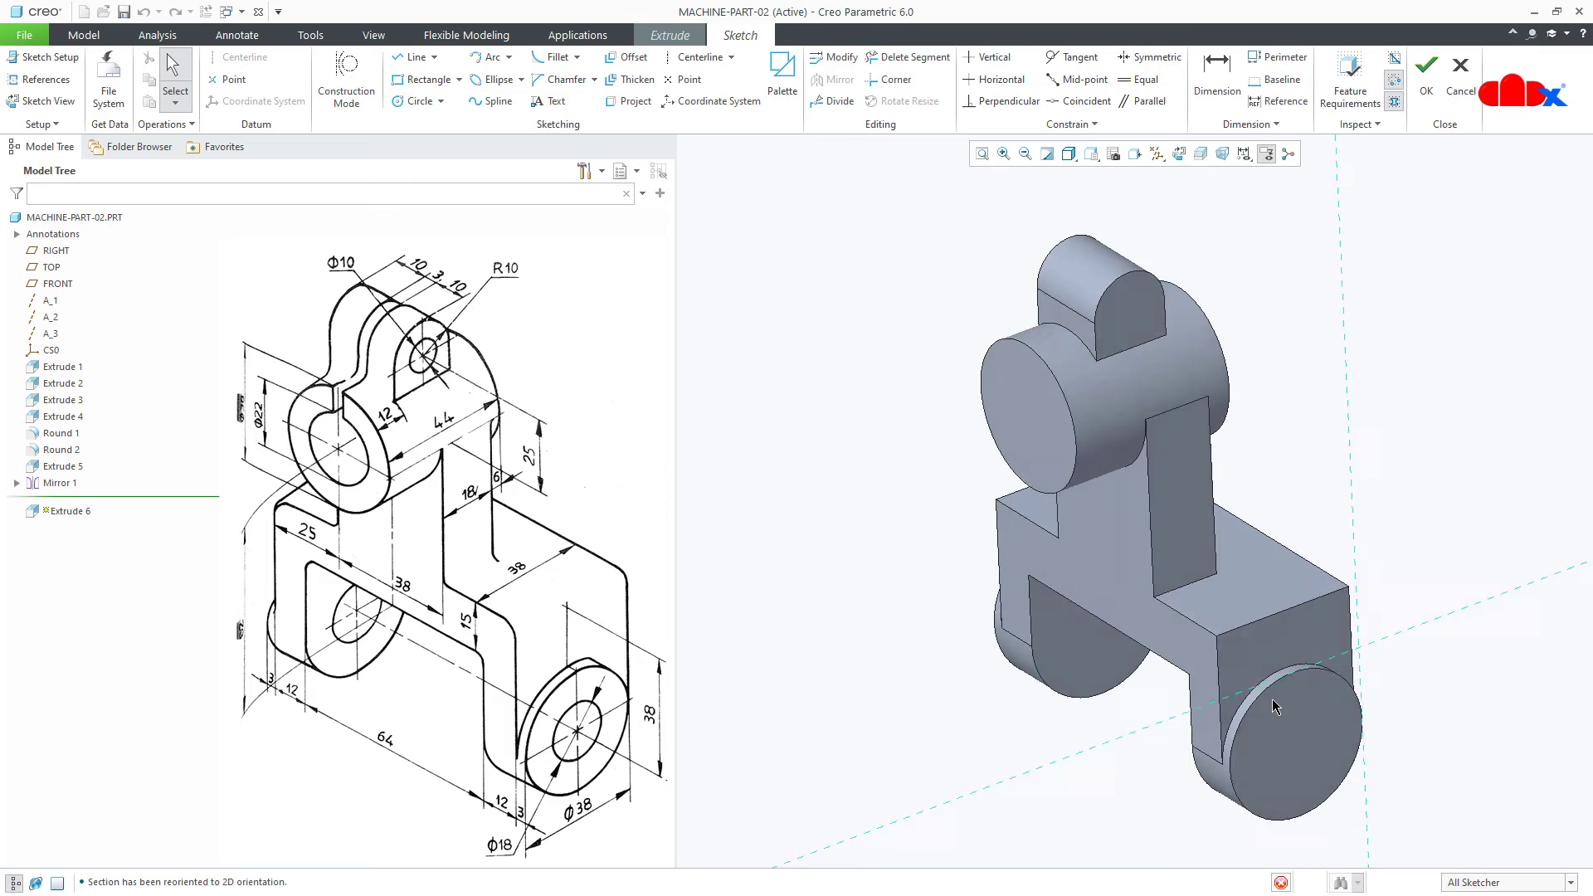
pyautogui.rightClick(1275, 706)
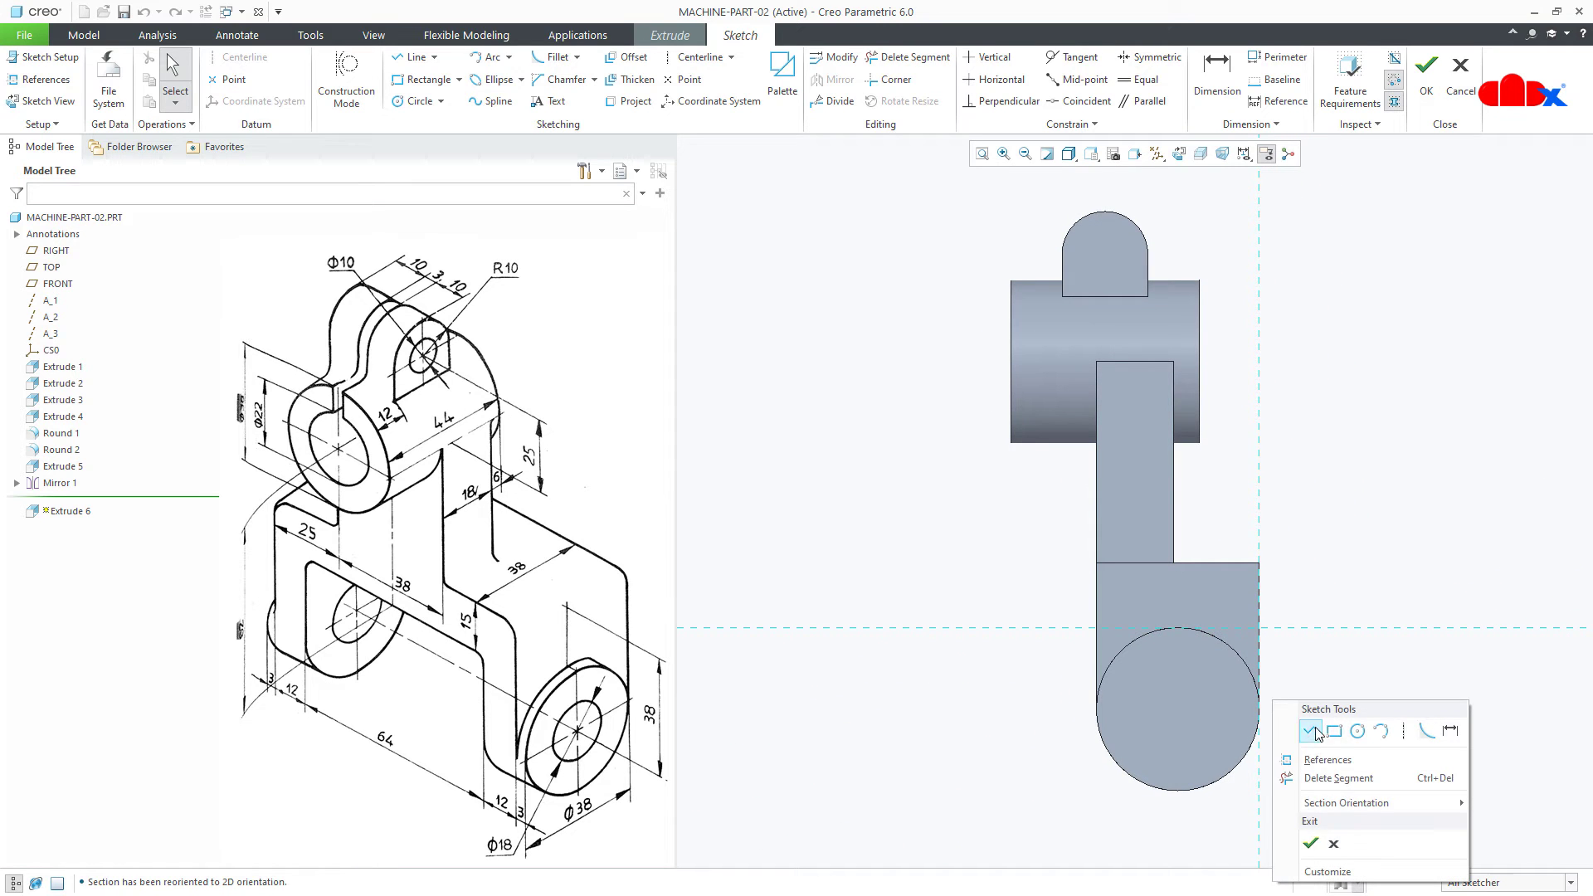
pyautogui.click(1352, 731)
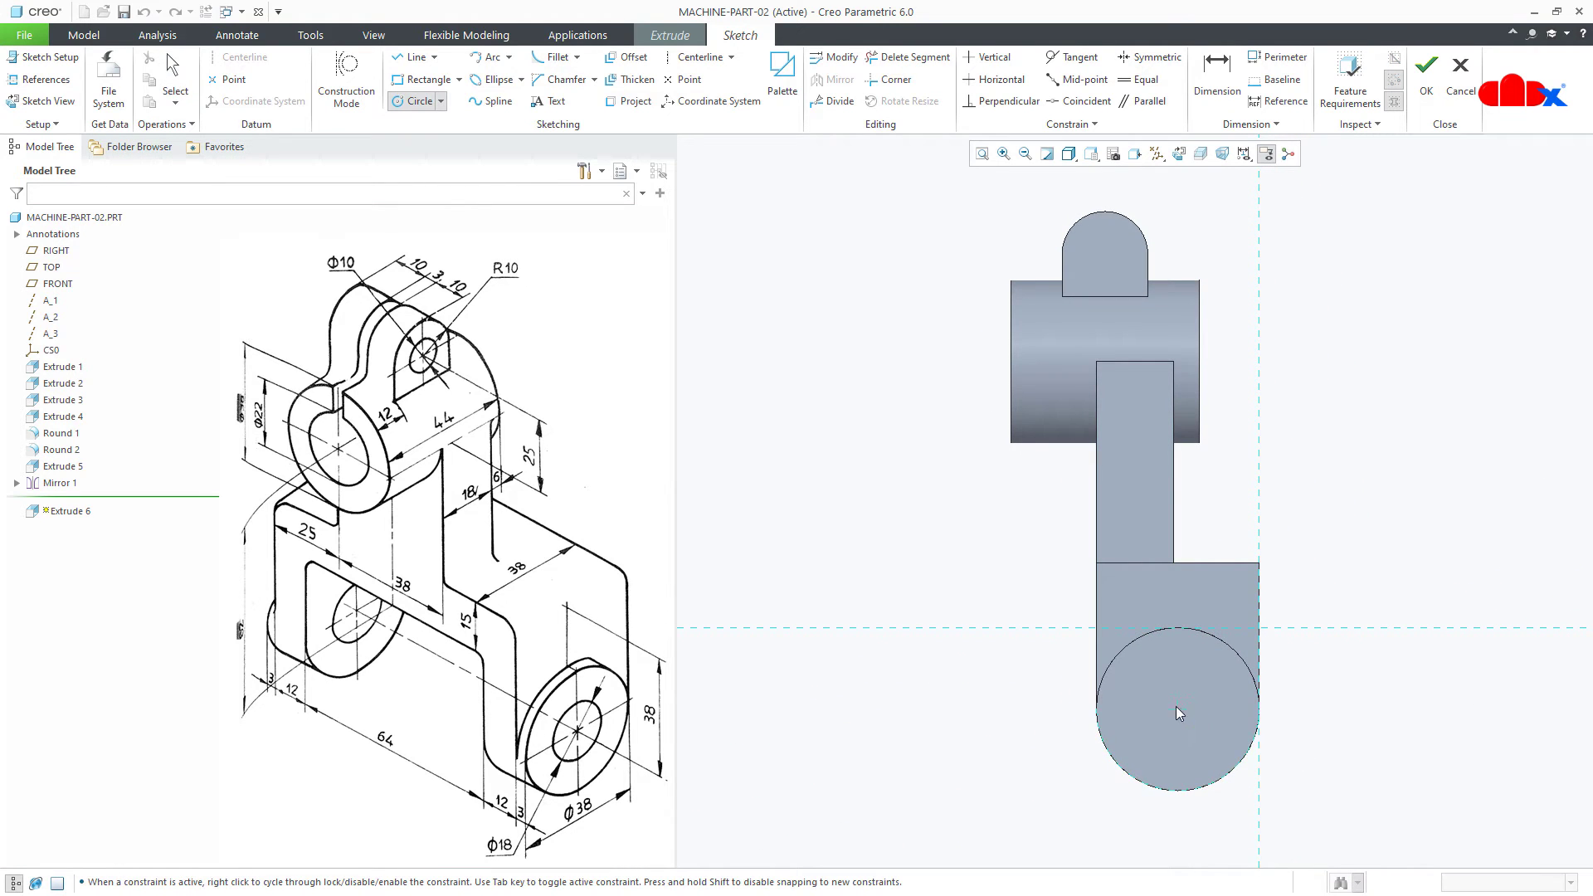
pyautogui.click(1186, 753)
pyautogui.middleClick(1349, 755)
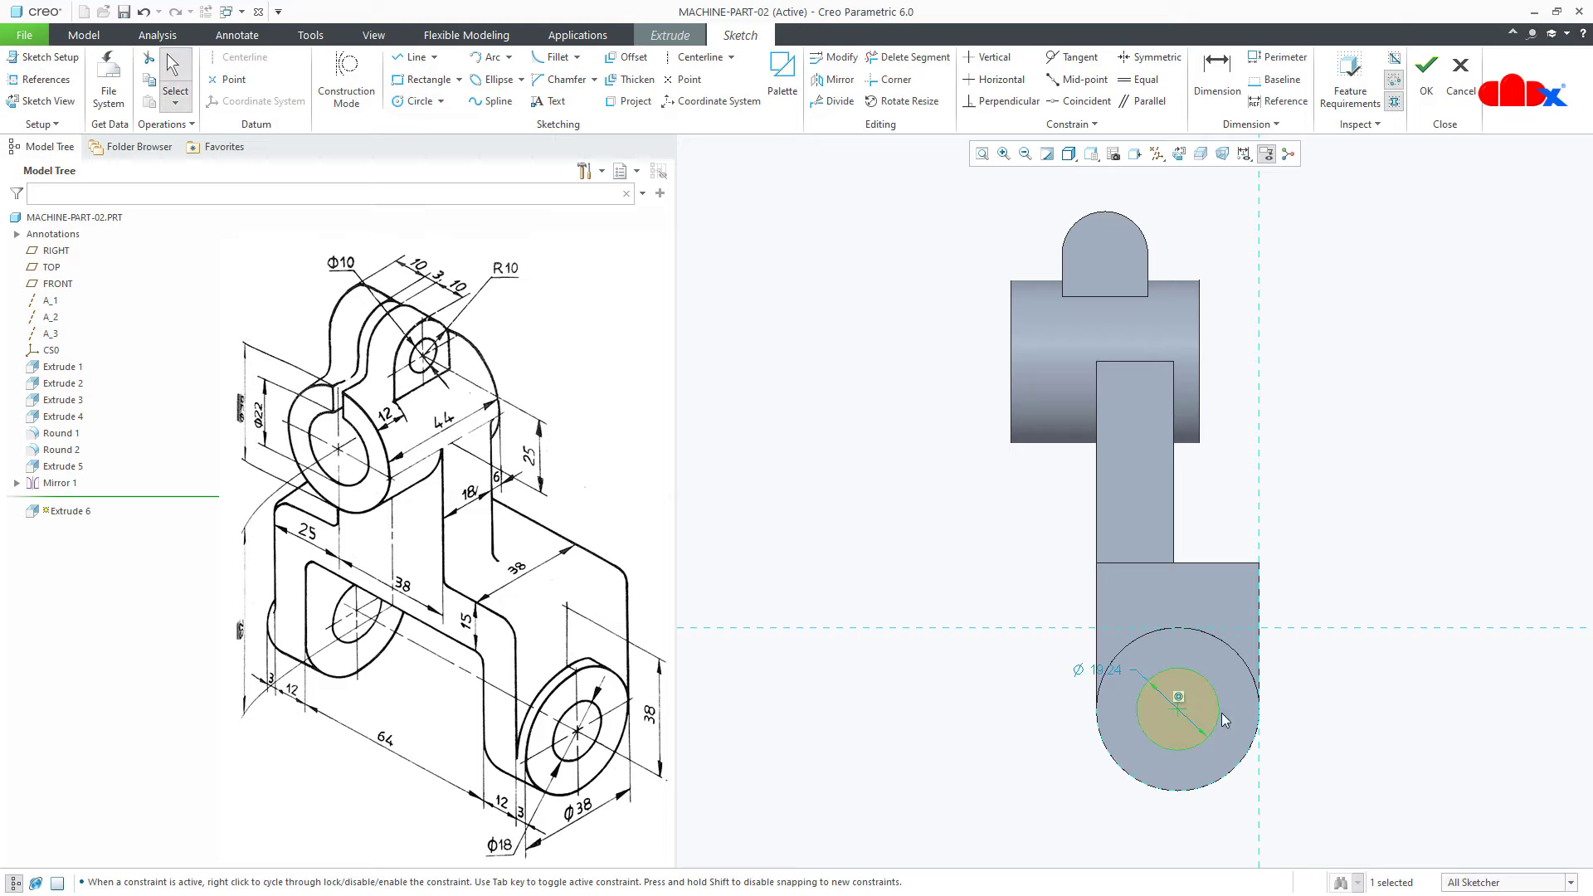
pyautogui.doubleClick(1110, 670)
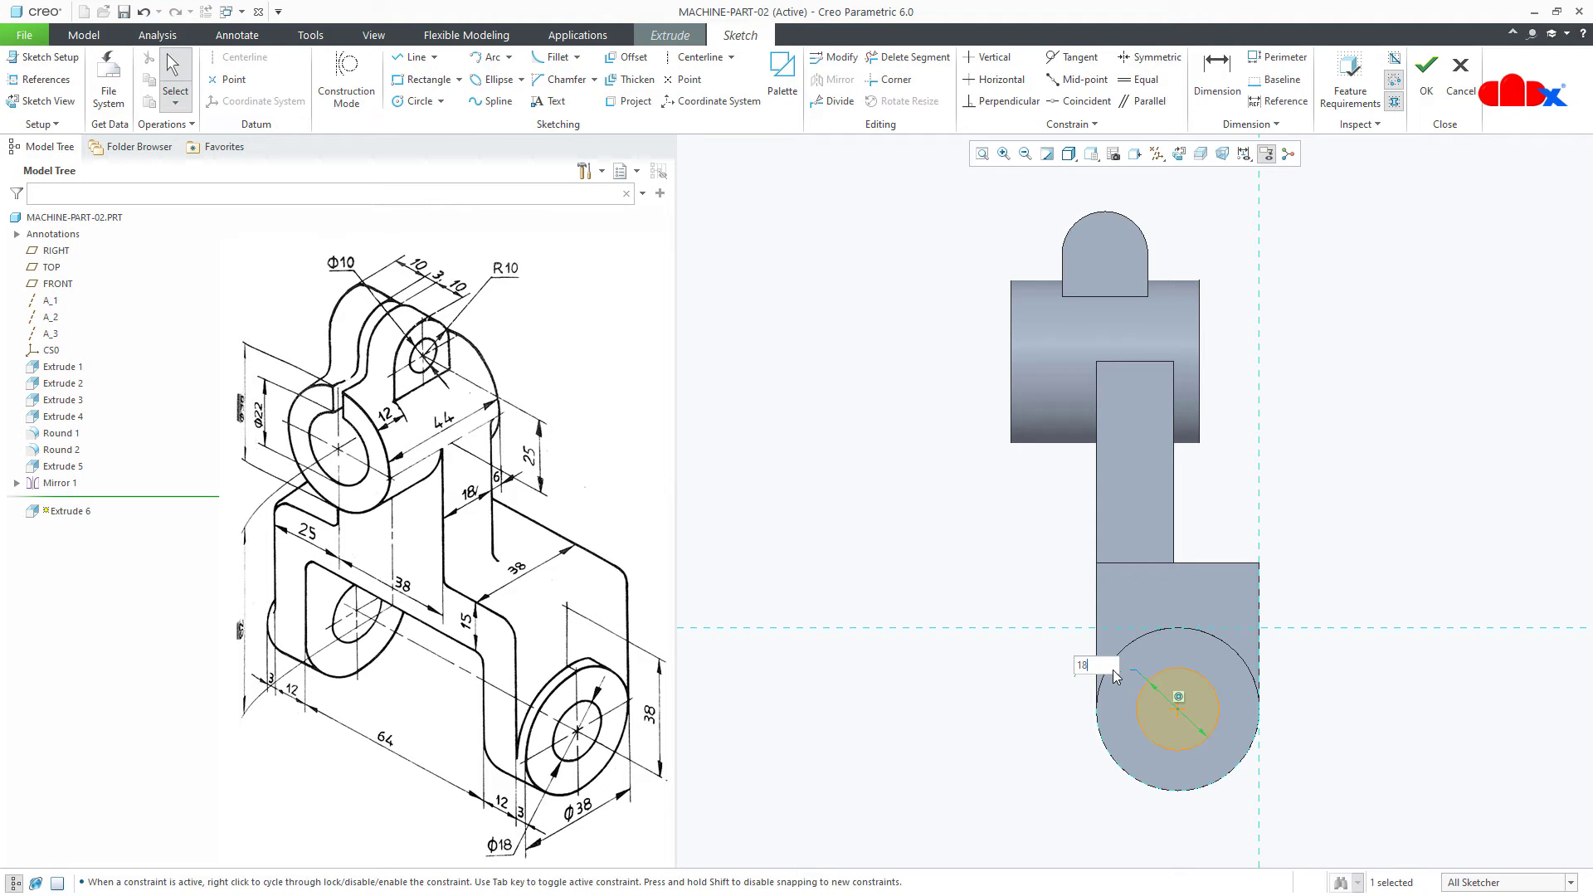
# Step: Finish the sketch, flip the direction and cut Through All as Extrude 6
pyautogui.rightClick(1126, 682)
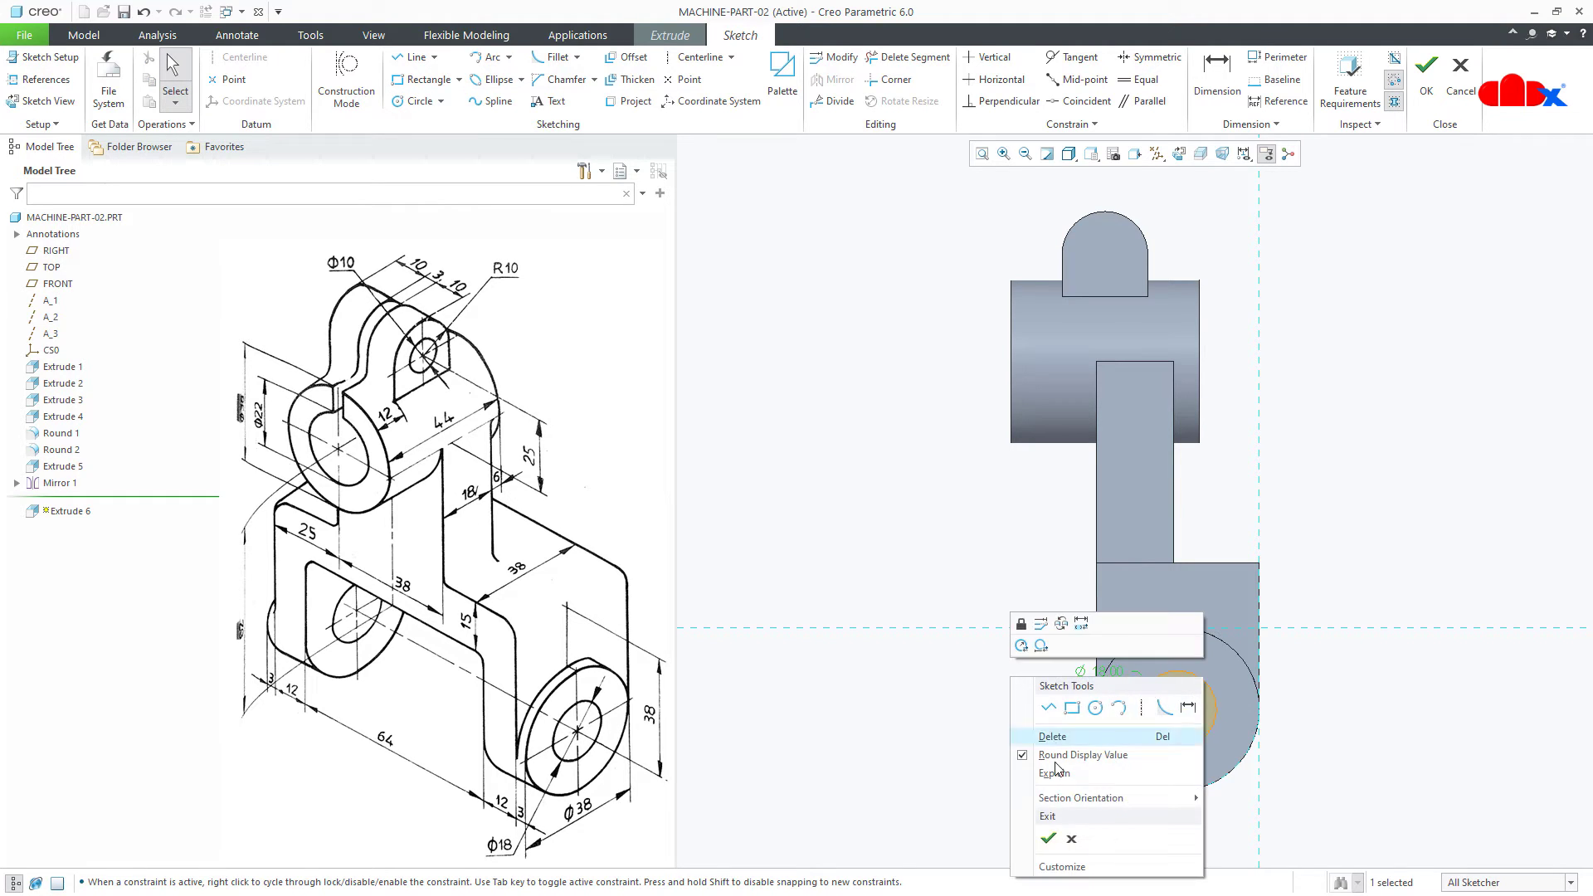
pyautogui.click(1203, 795)
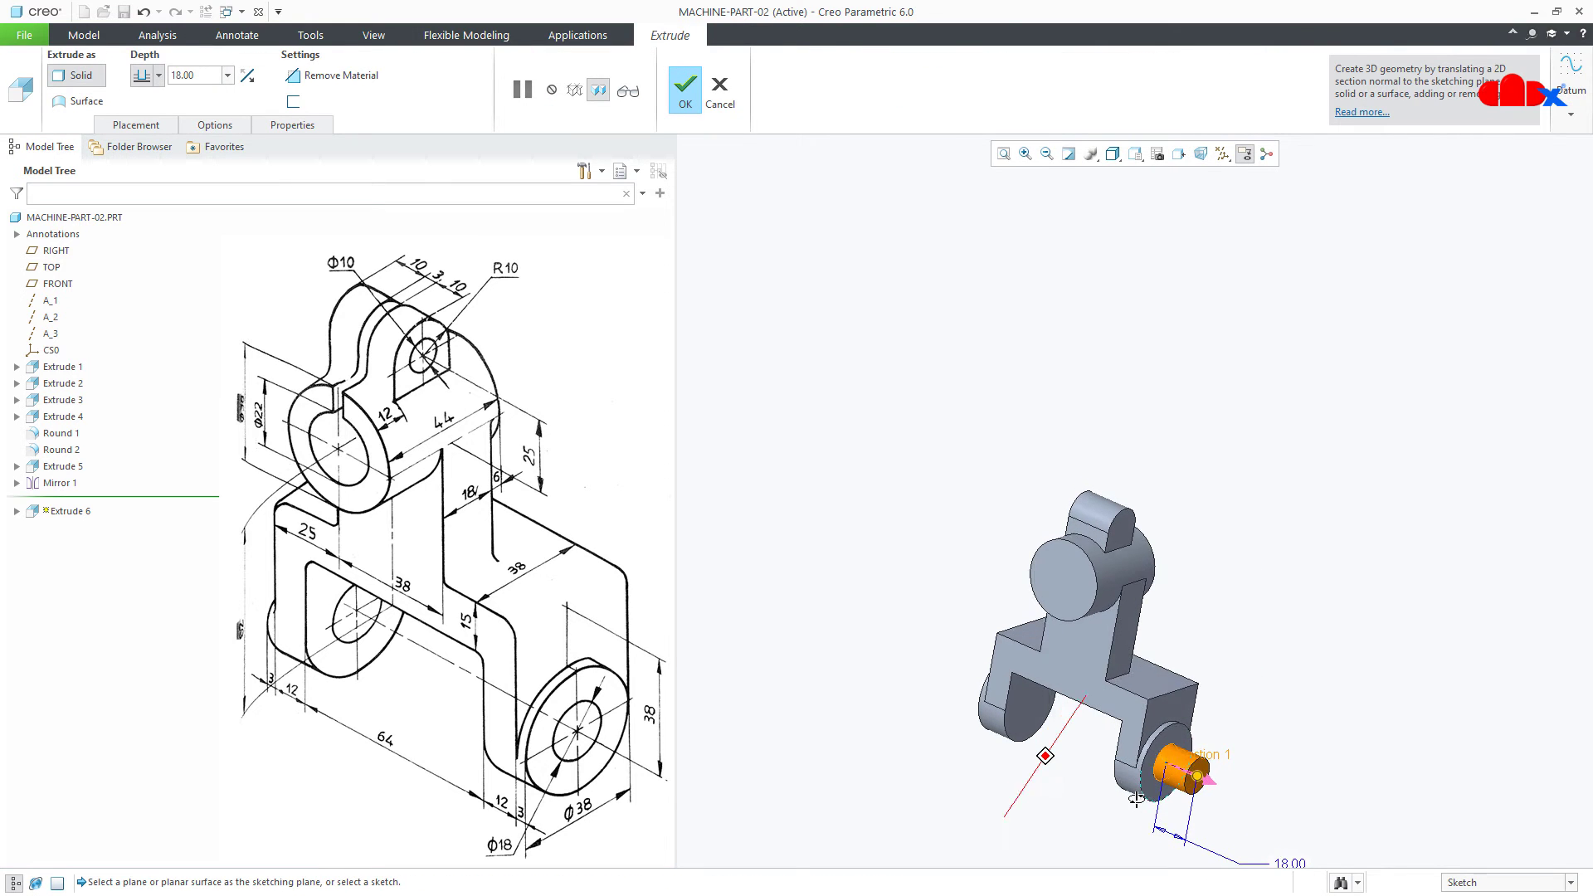
pyautogui.click(1210, 784)
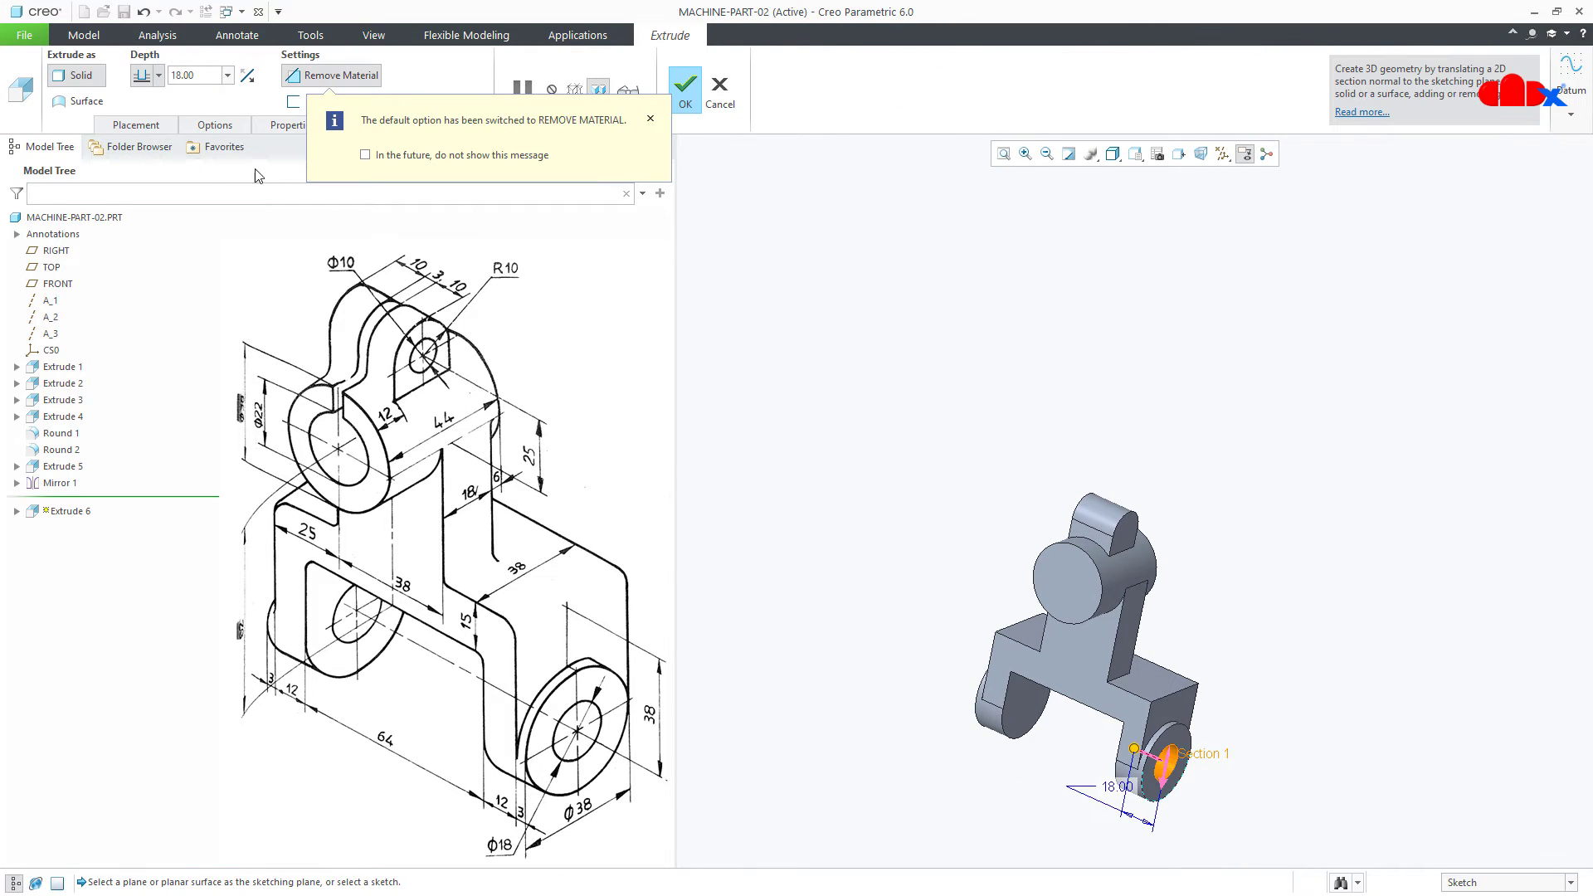
pyautogui.click(158, 74)
pyautogui.click(141, 174)
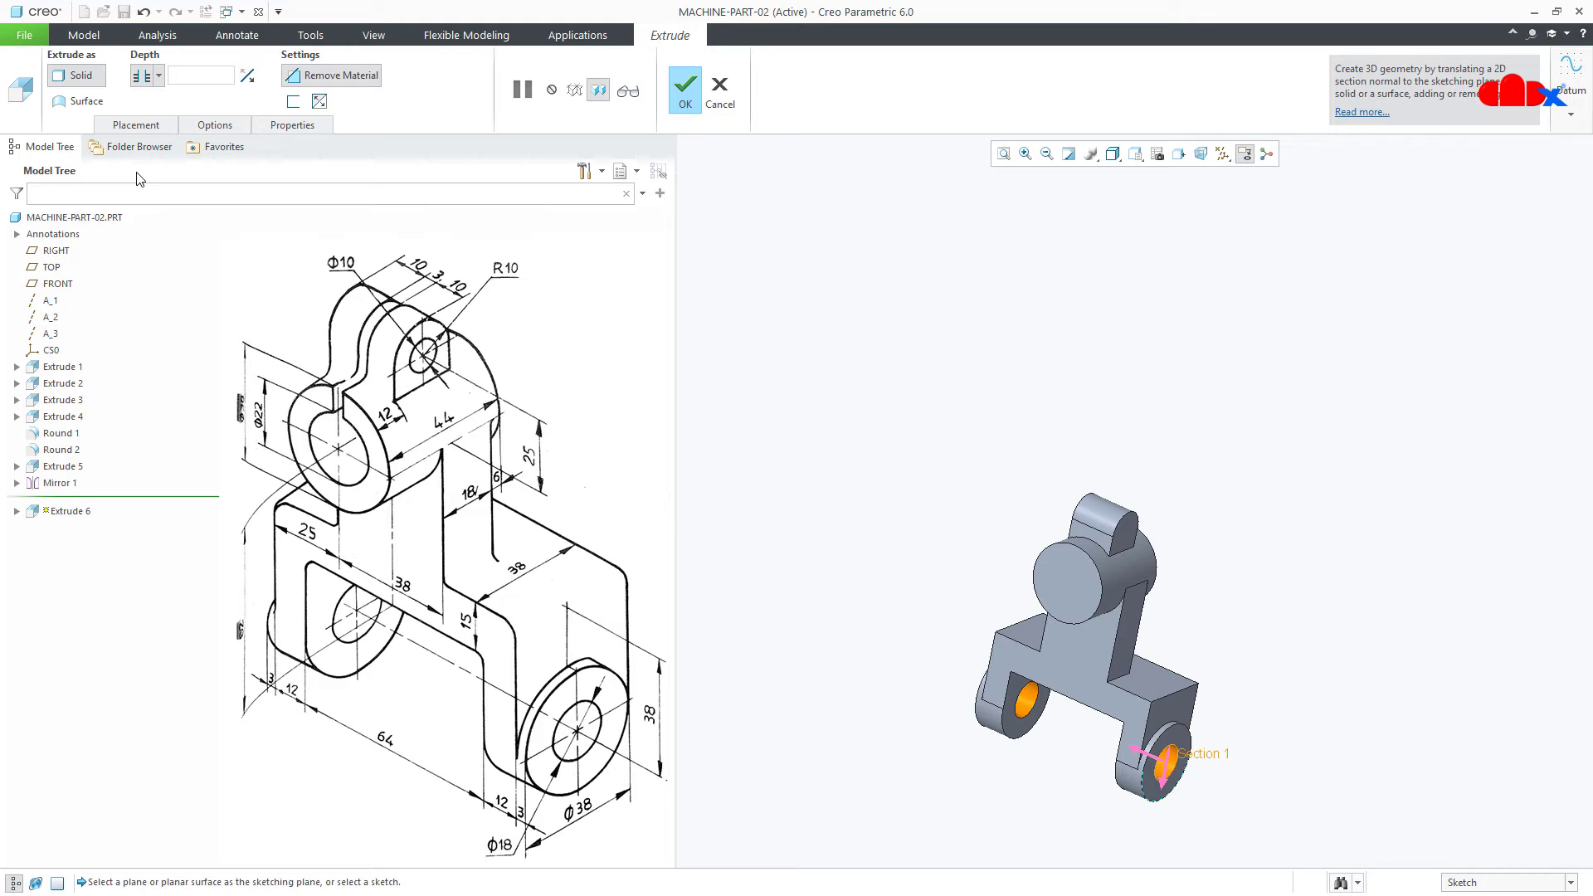
pyautogui.click(684, 85)
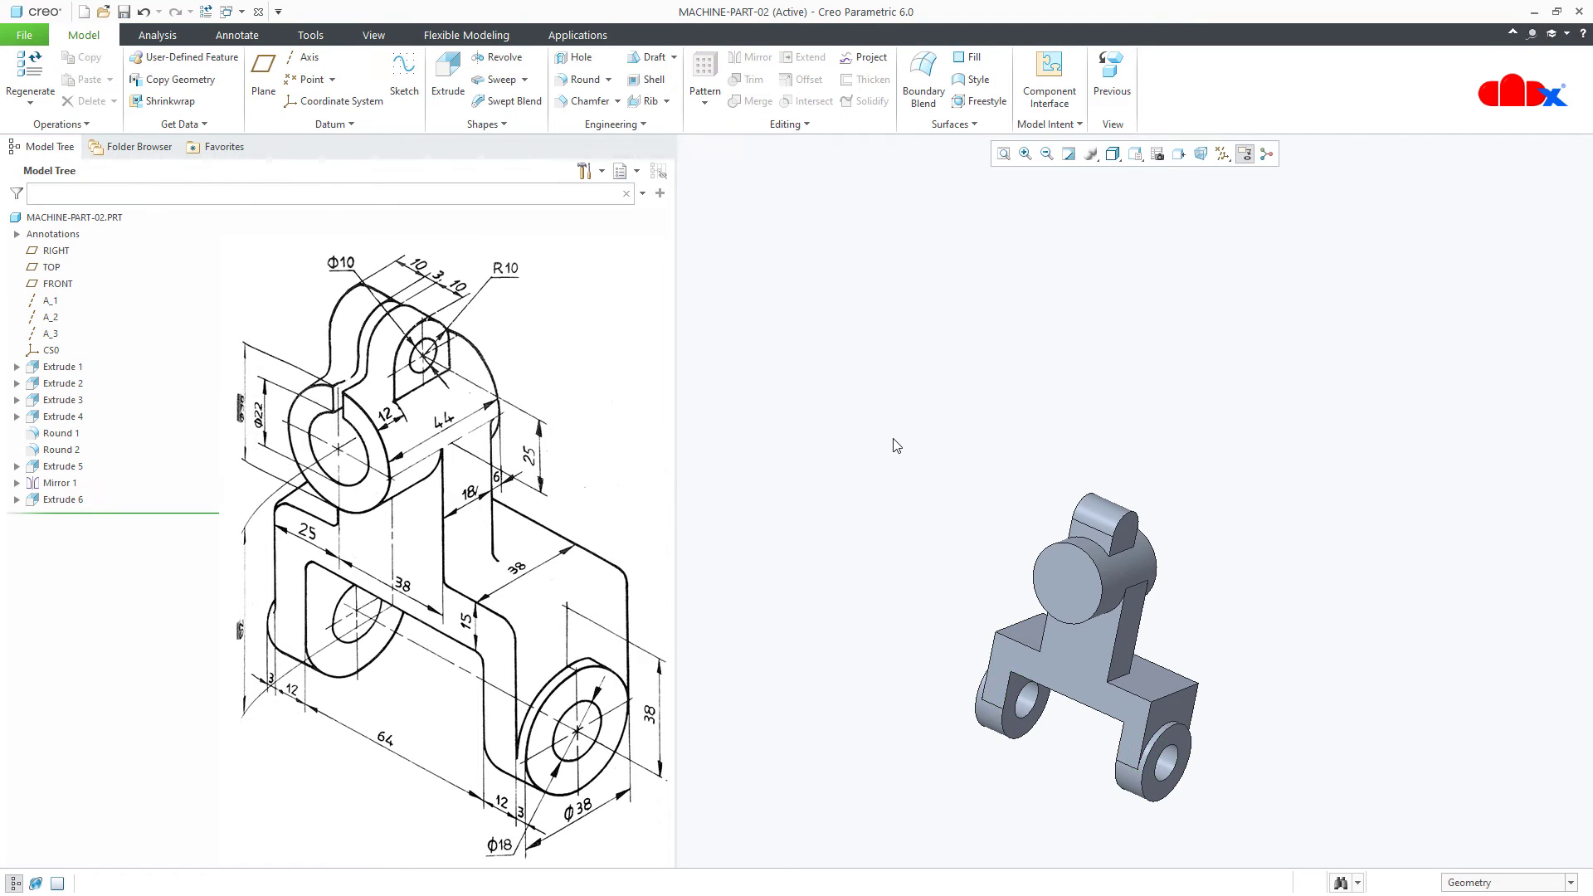
# Step: Start an extrusion on the upper boss's front face and sketch the bore circle
pyautogui.click(448, 79)
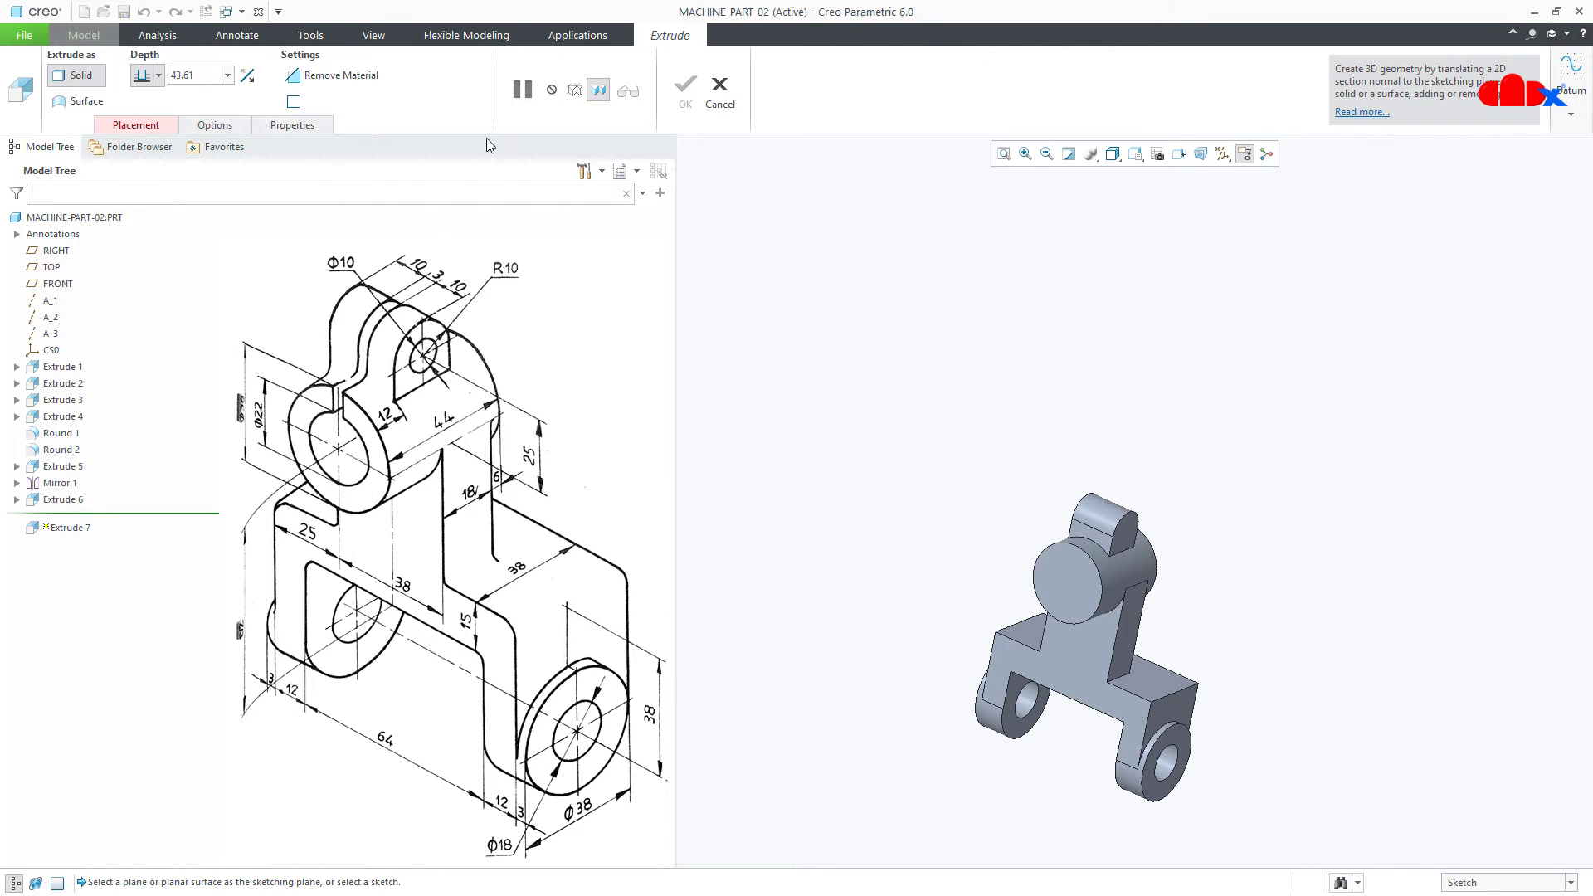
pyautogui.click(1070, 589)
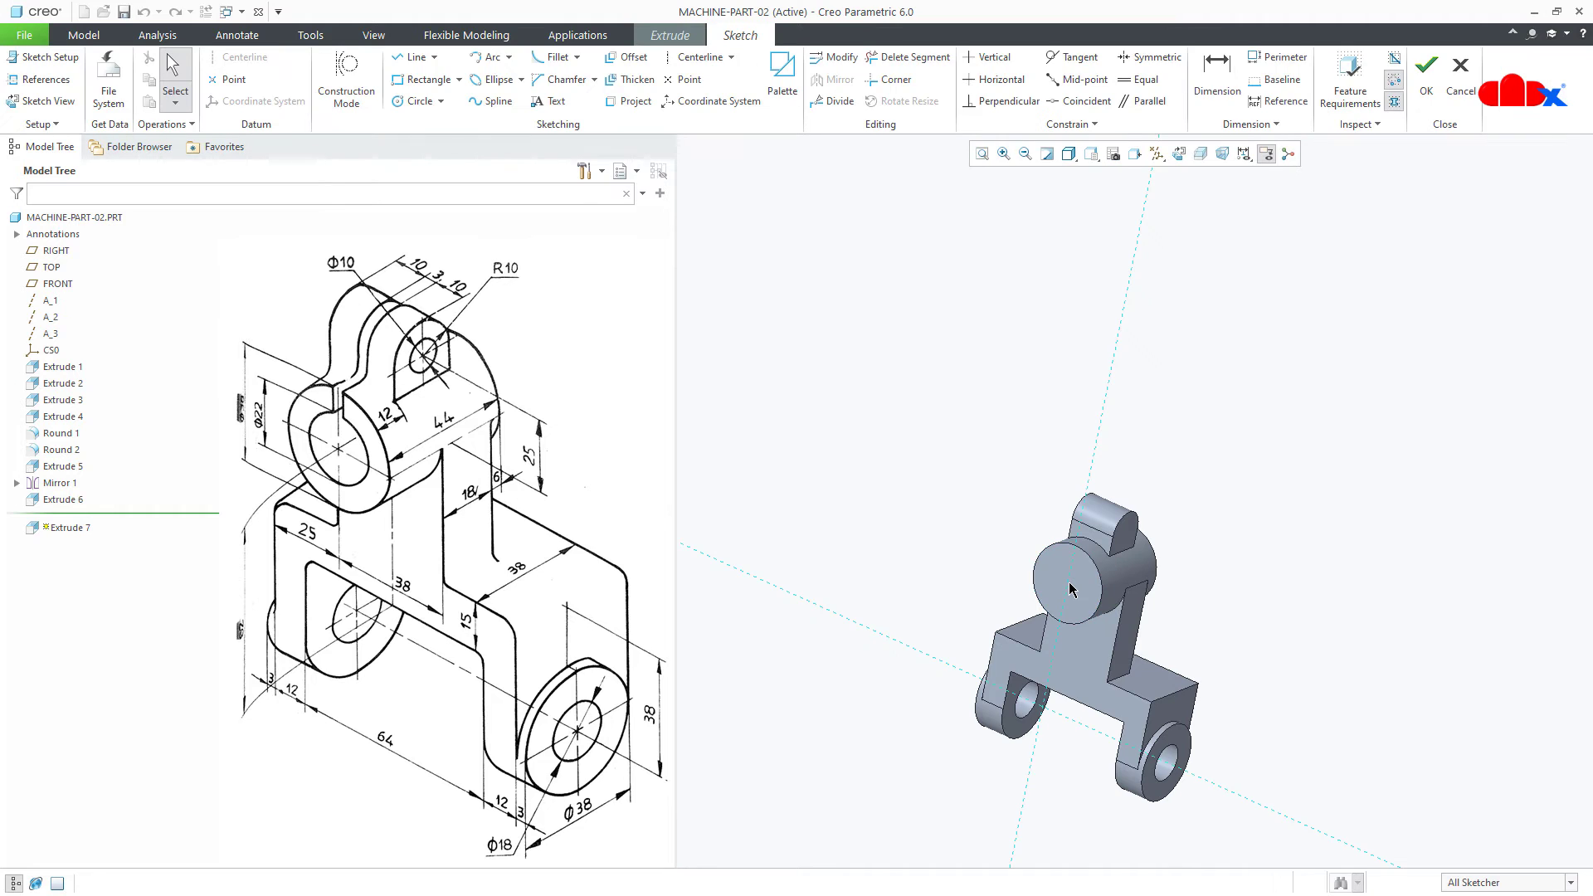
pyautogui.rightClick(1069, 583)
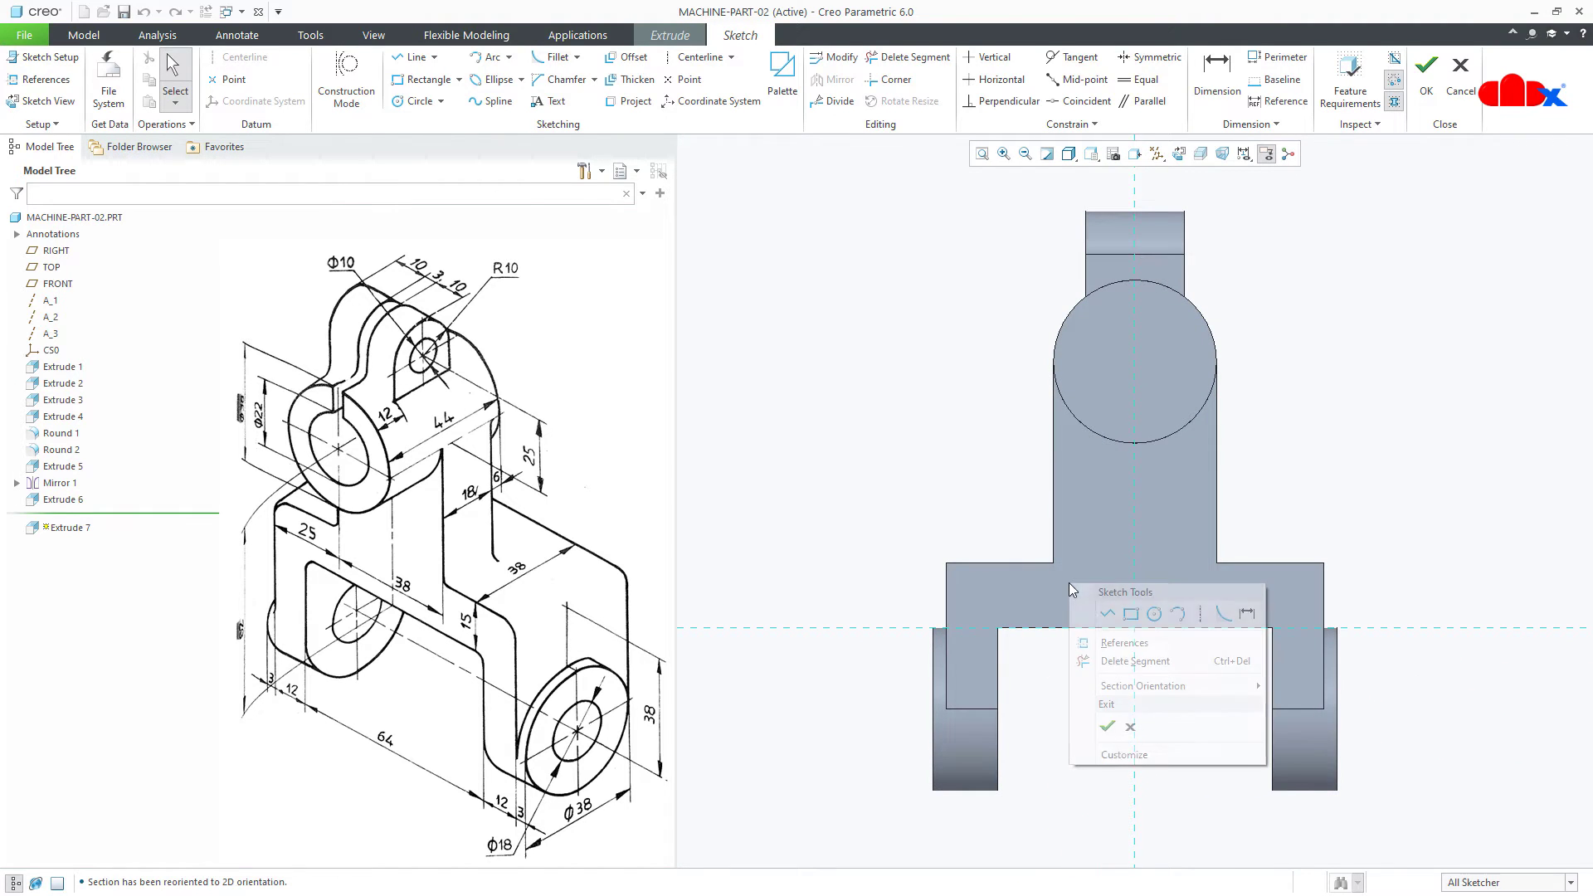
pyautogui.click(1155, 614)
pyautogui.click(1135, 361)
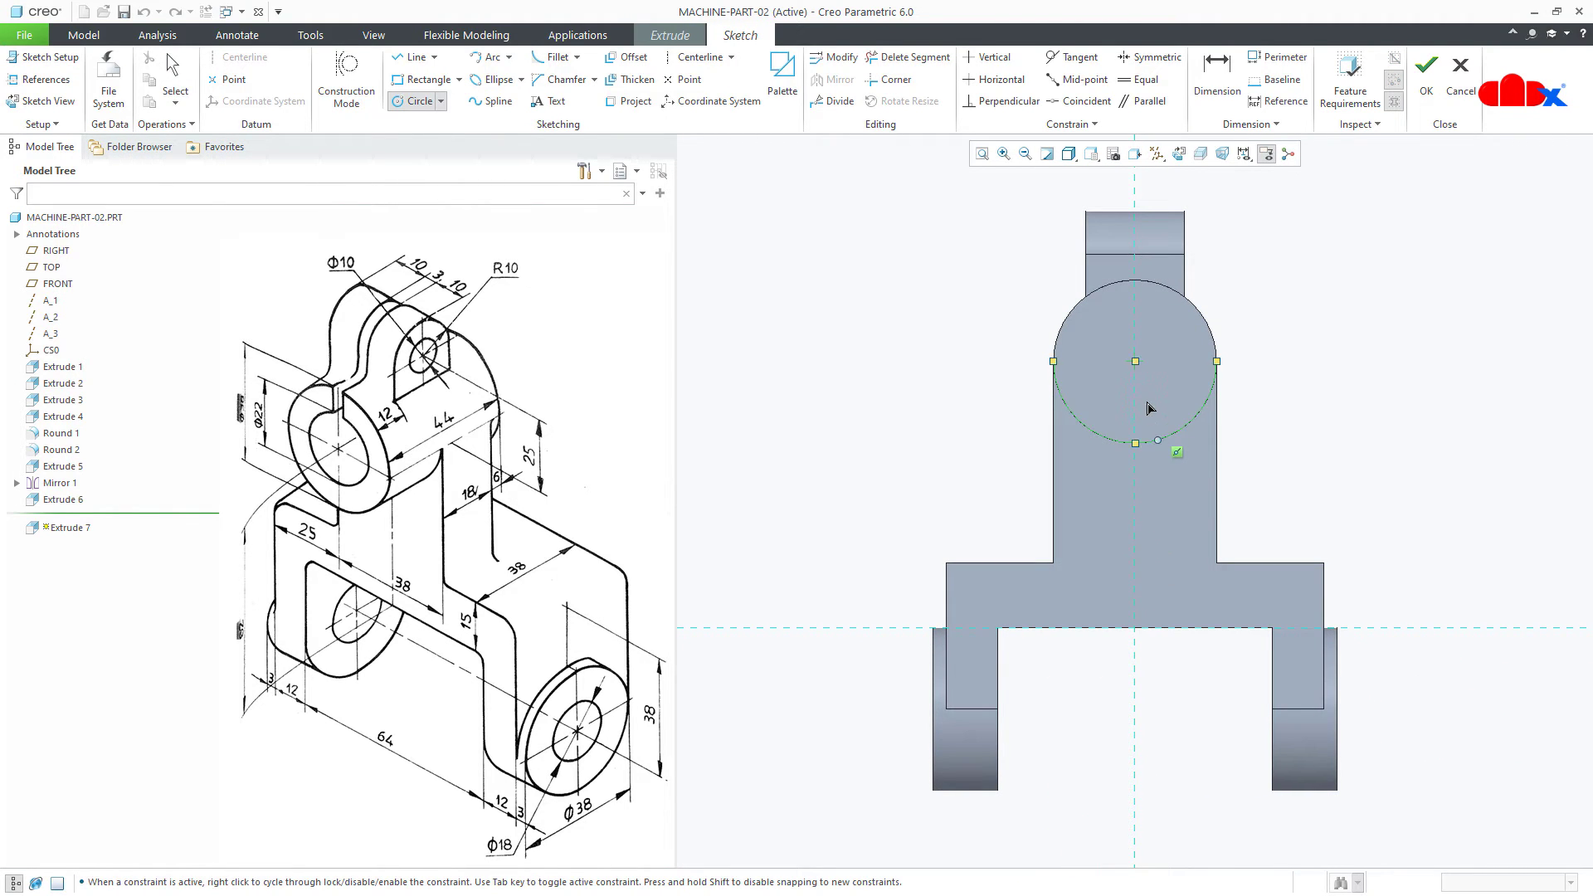
pyautogui.click(1153, 414)
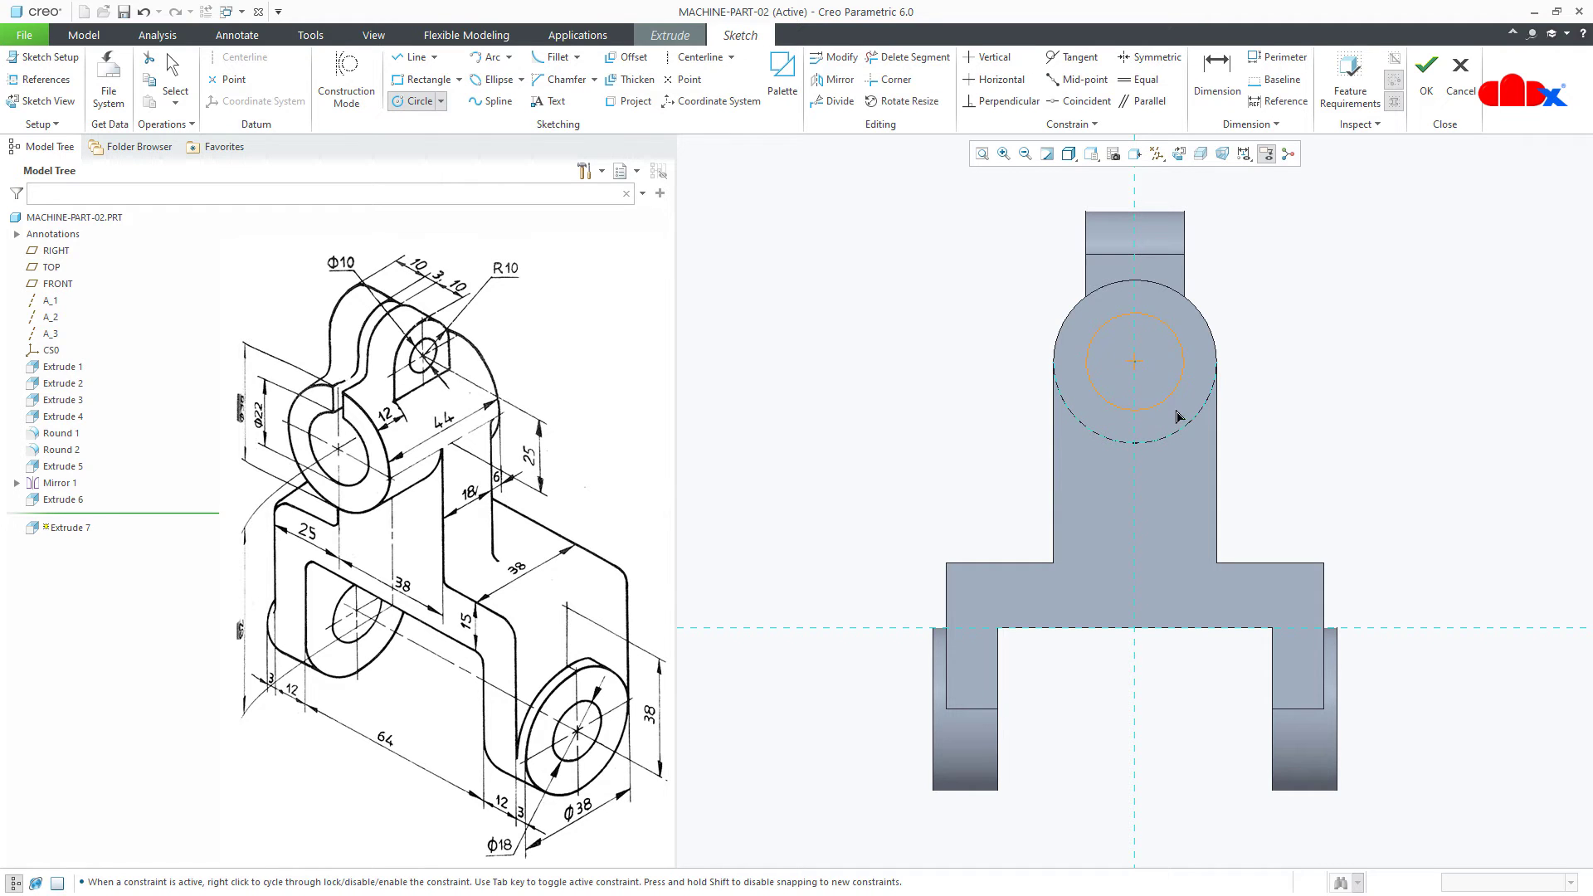
pyautogui.middleClick(1284, 411)
pyautogui.scroll(3, 1141, 233)
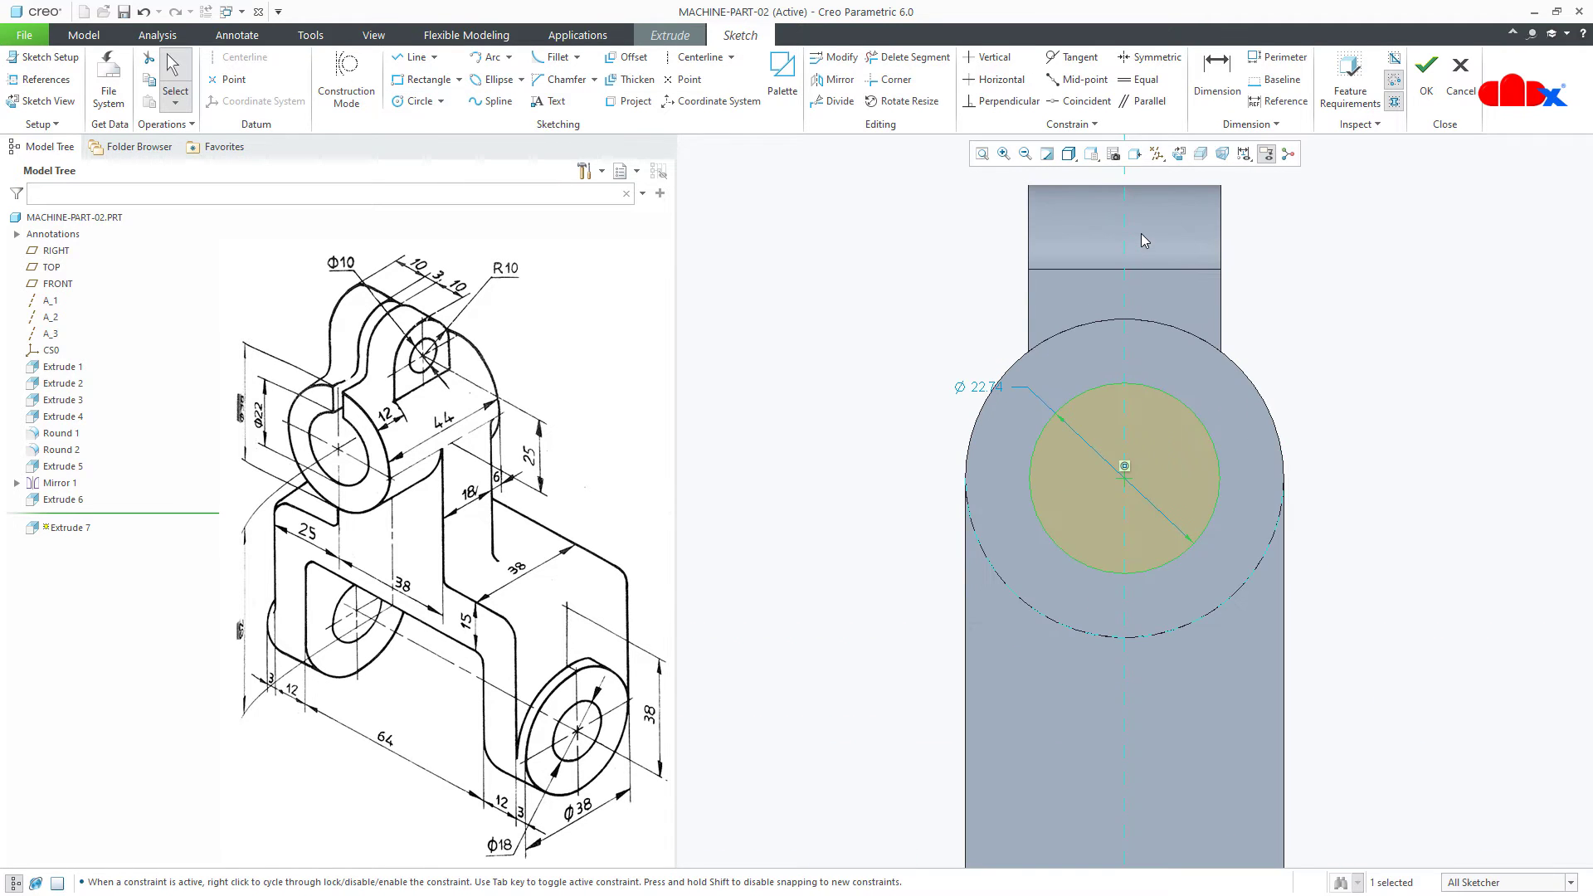
# Step: Draw the two slot sides from the circle to the top edge and make them equal
pyautogui.rightClick(1169, 382)
pyautogui.click(1189, 352)
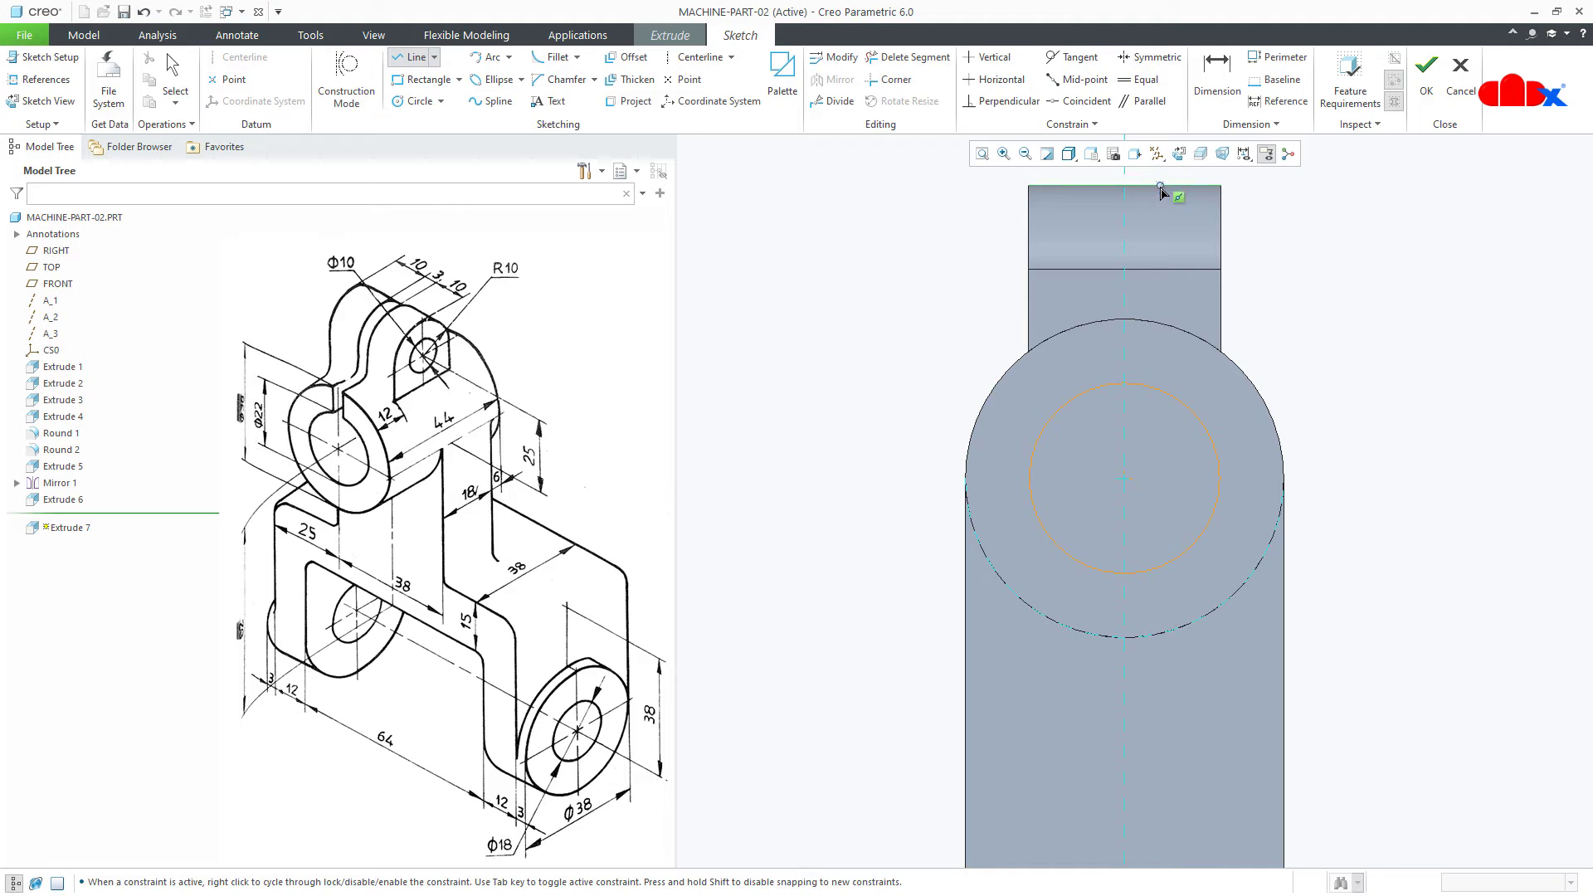
pyautogui.click(1169, 385)
pyautogui.middleClick(1170, 385)
pyautogui.click(1078, 388)
pyautogui.click(1079, 187)
pyautogui.middleClick(1190, 217)
pyautogui.click(1141, 79)
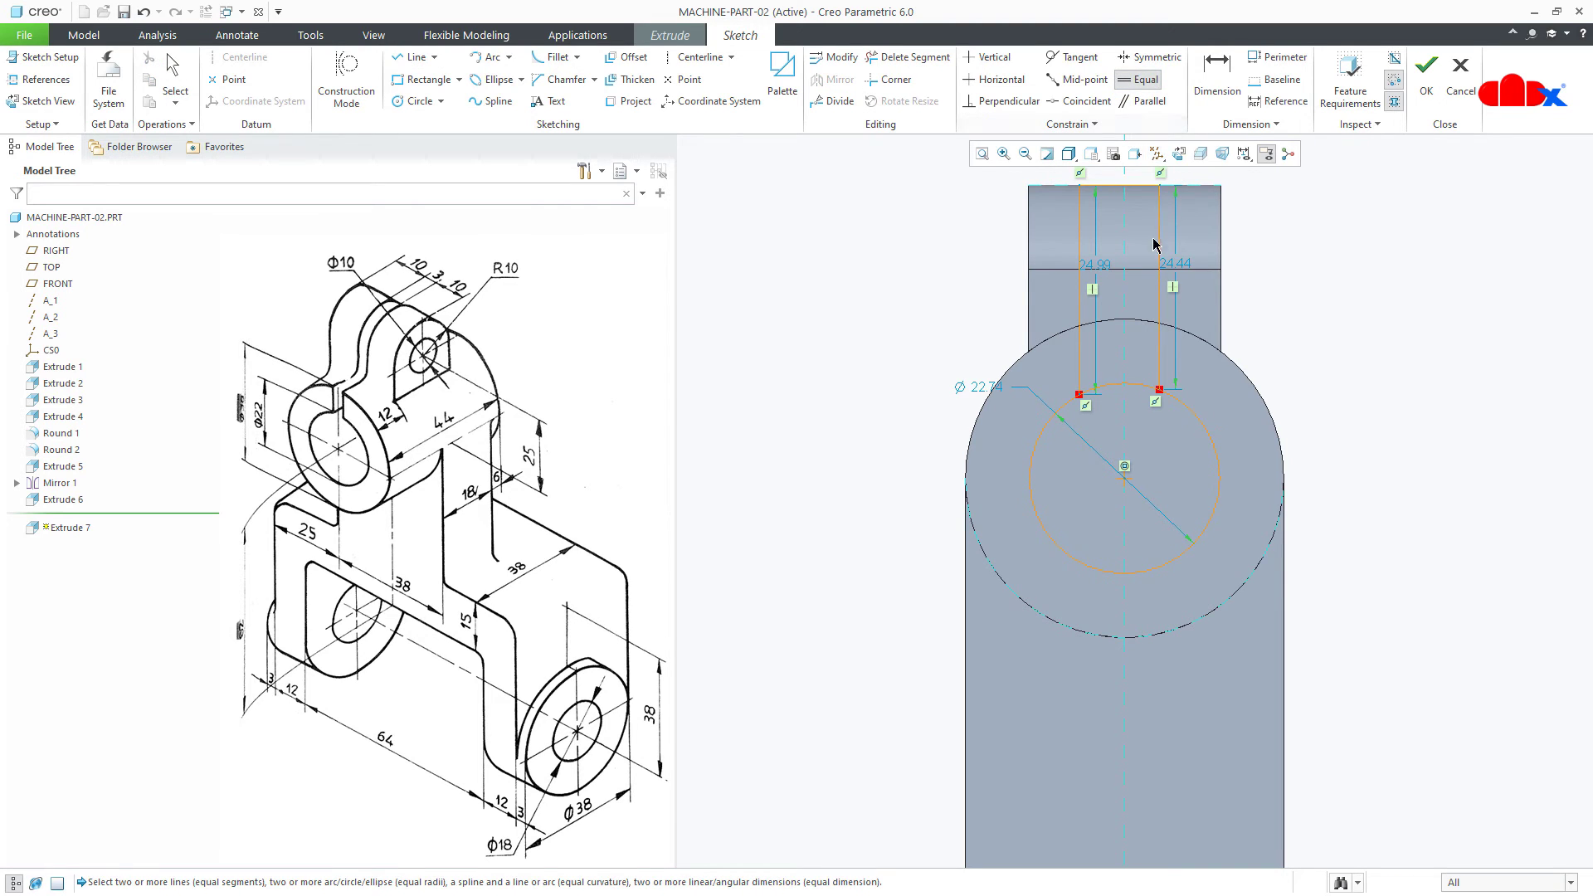
pyautogui.click(1160, 253)
pyautogui.click(1082, 257)
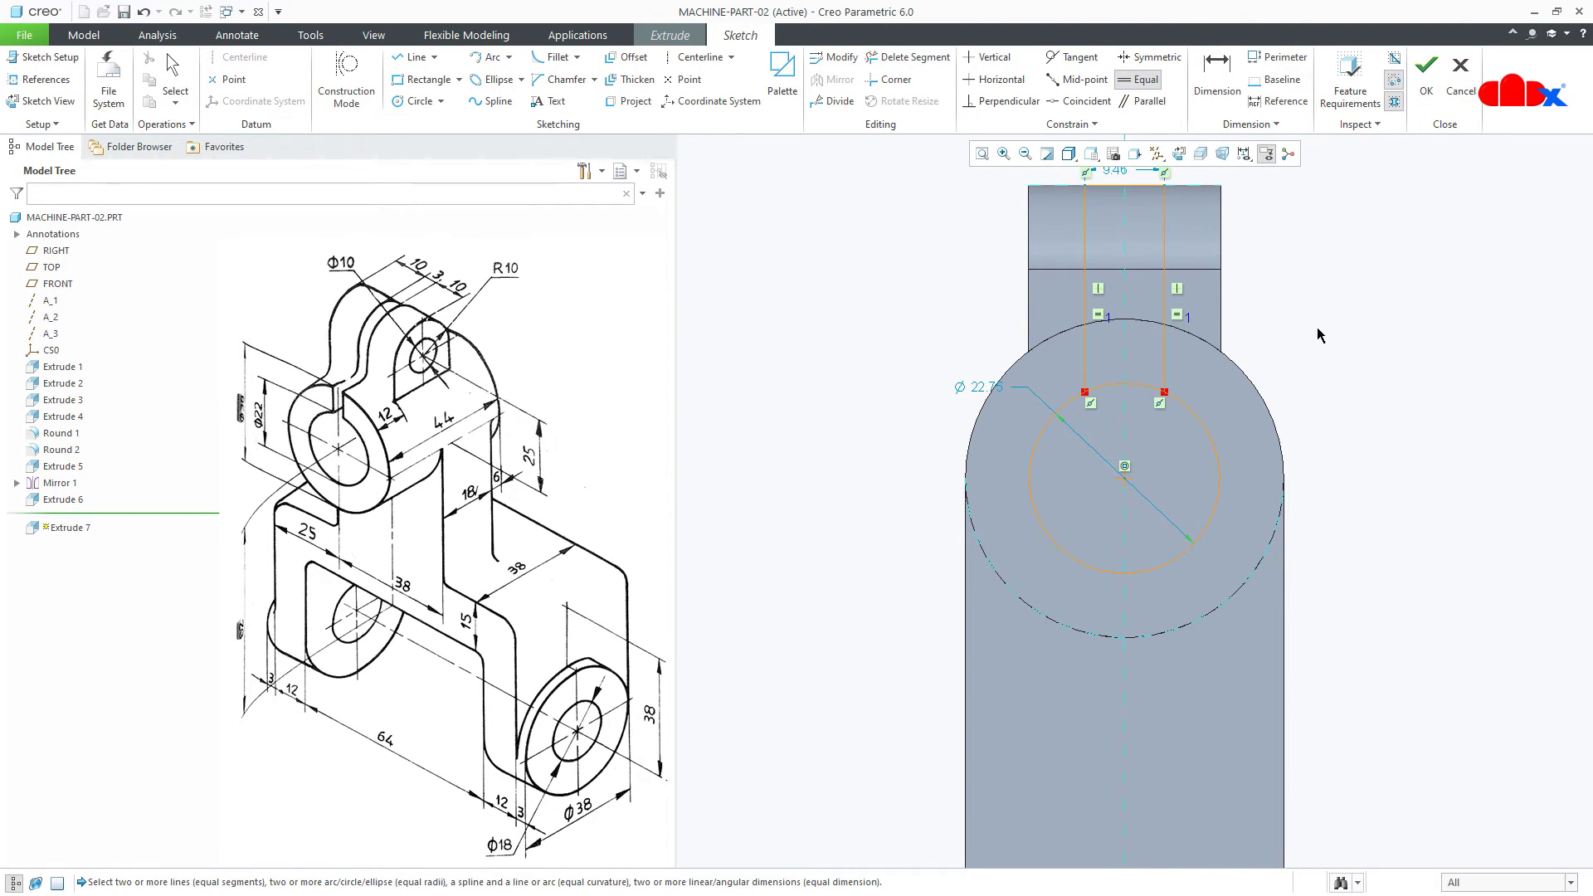
# Step: Trim away the arc between the two slot sides
pyautogui.click(909, 56)
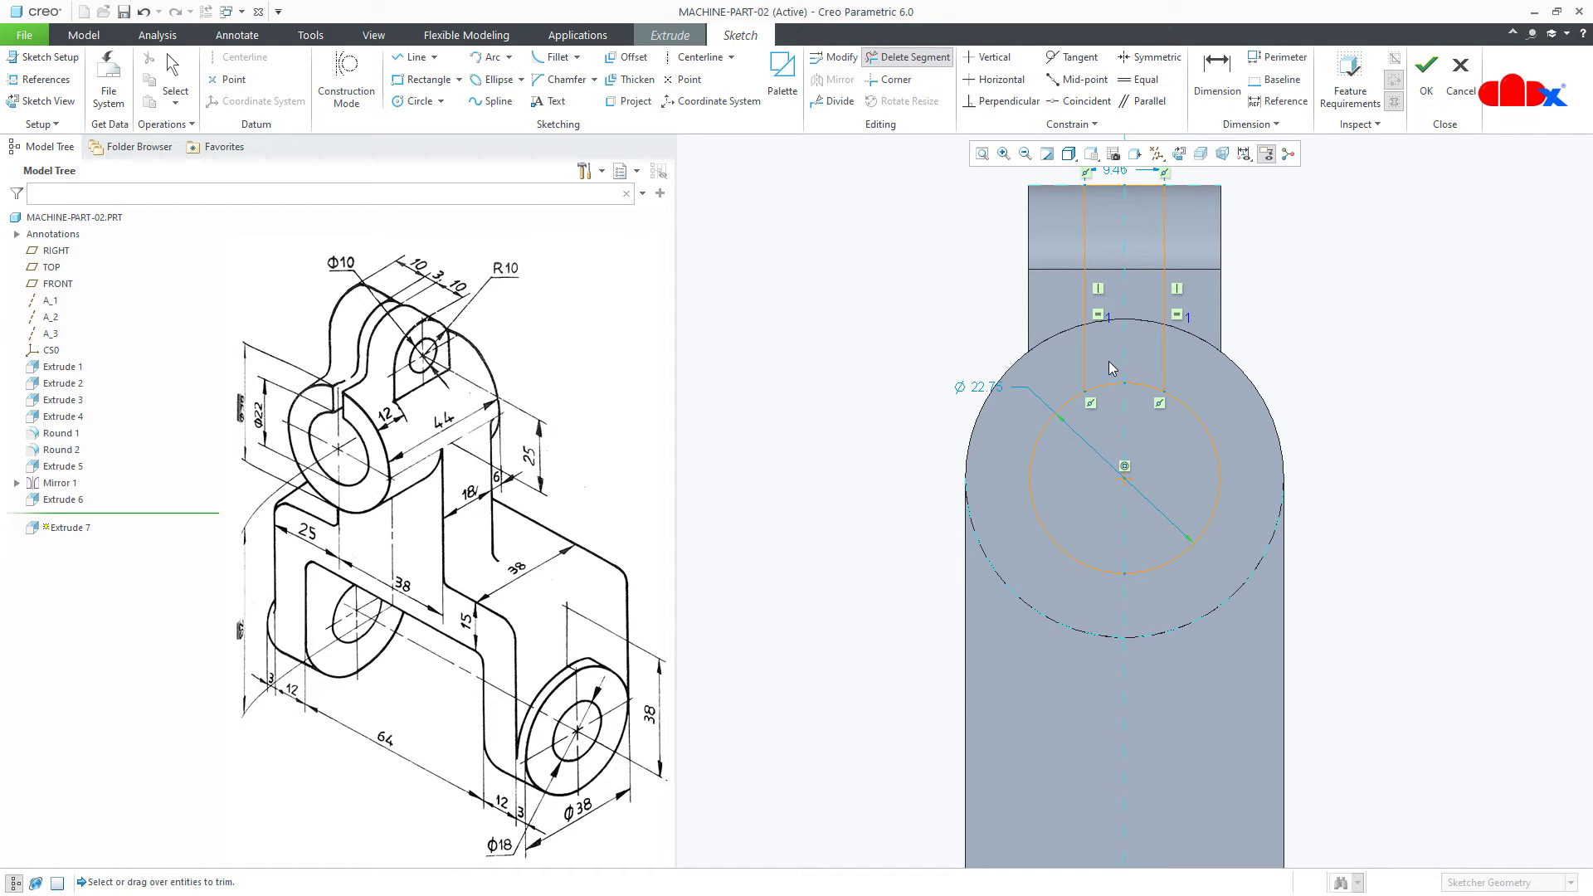
pyautogui.moveTo(1151, 371); pyautogui.dragTo(1158, 365)
pyautogui.middleClick(1343, 360)
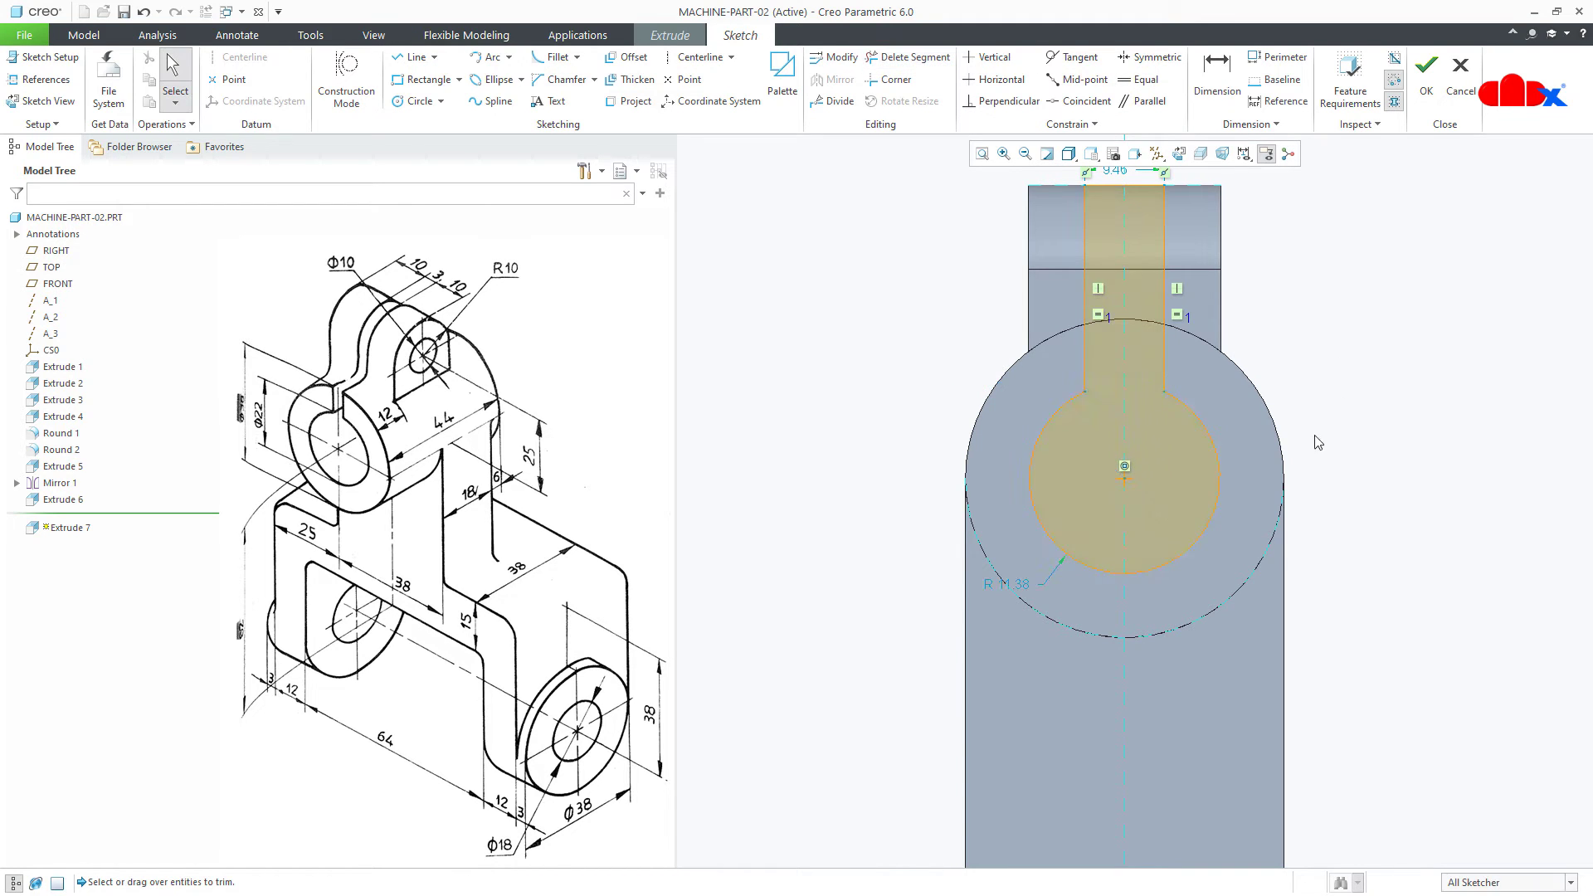
pyautogui.scroll(-3, 1244, 415)
pyautogui.scroll(2, 1141, 502)
# Step: Dimension the bore diameter to 22 and set the slot width to 3
pyautogui.rightClick(1289, 514)
pyautogui.click(1462, 543)
pyautogui.doubleClick(1078, 695)
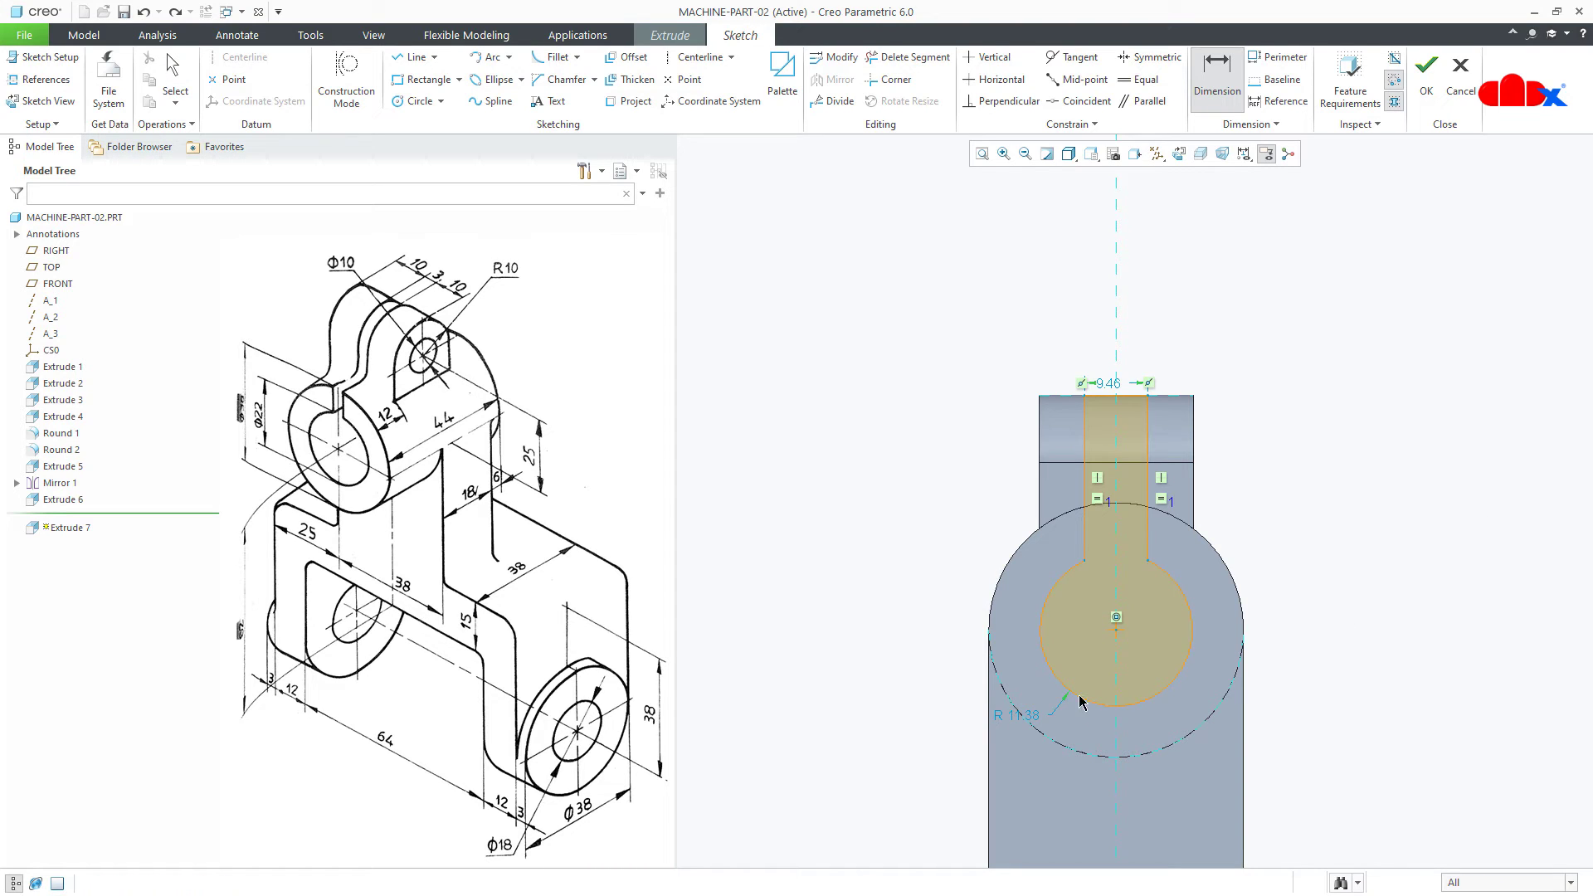
pyautogui.middleClick(1055, 737)
pyautogui.press('Return')
pyautogui.doubleClick(1109, 383)
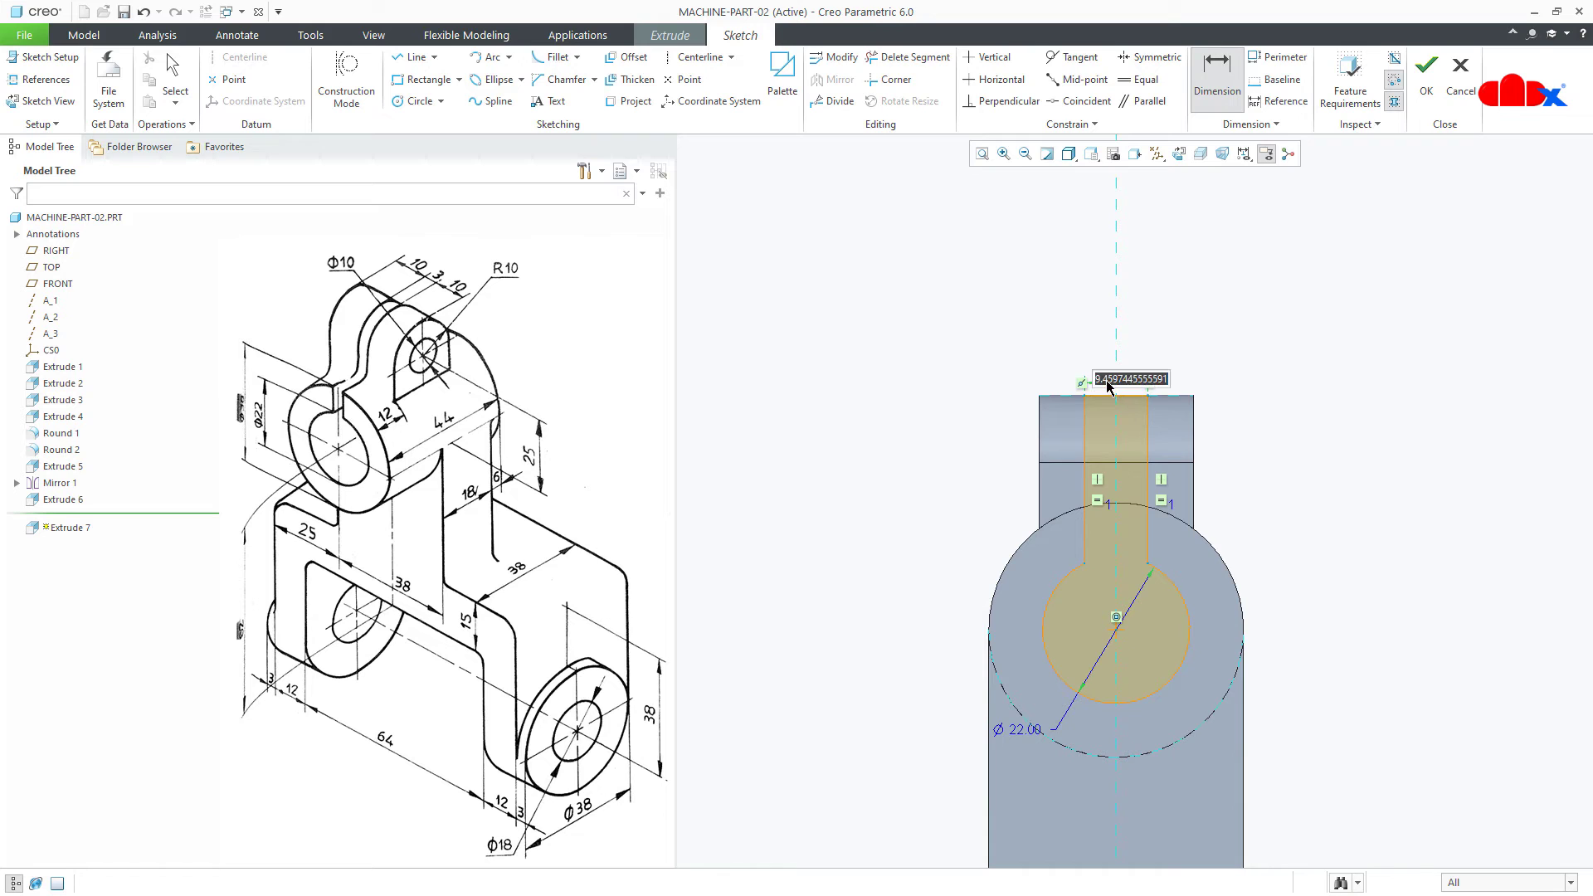
pyautogui.write('3')
pyautogui.press('Return')
# Step: Finish the sketch and cut it Through All with Remove Material, flipped into the part
pyautogui.rightClick(1332, 420)
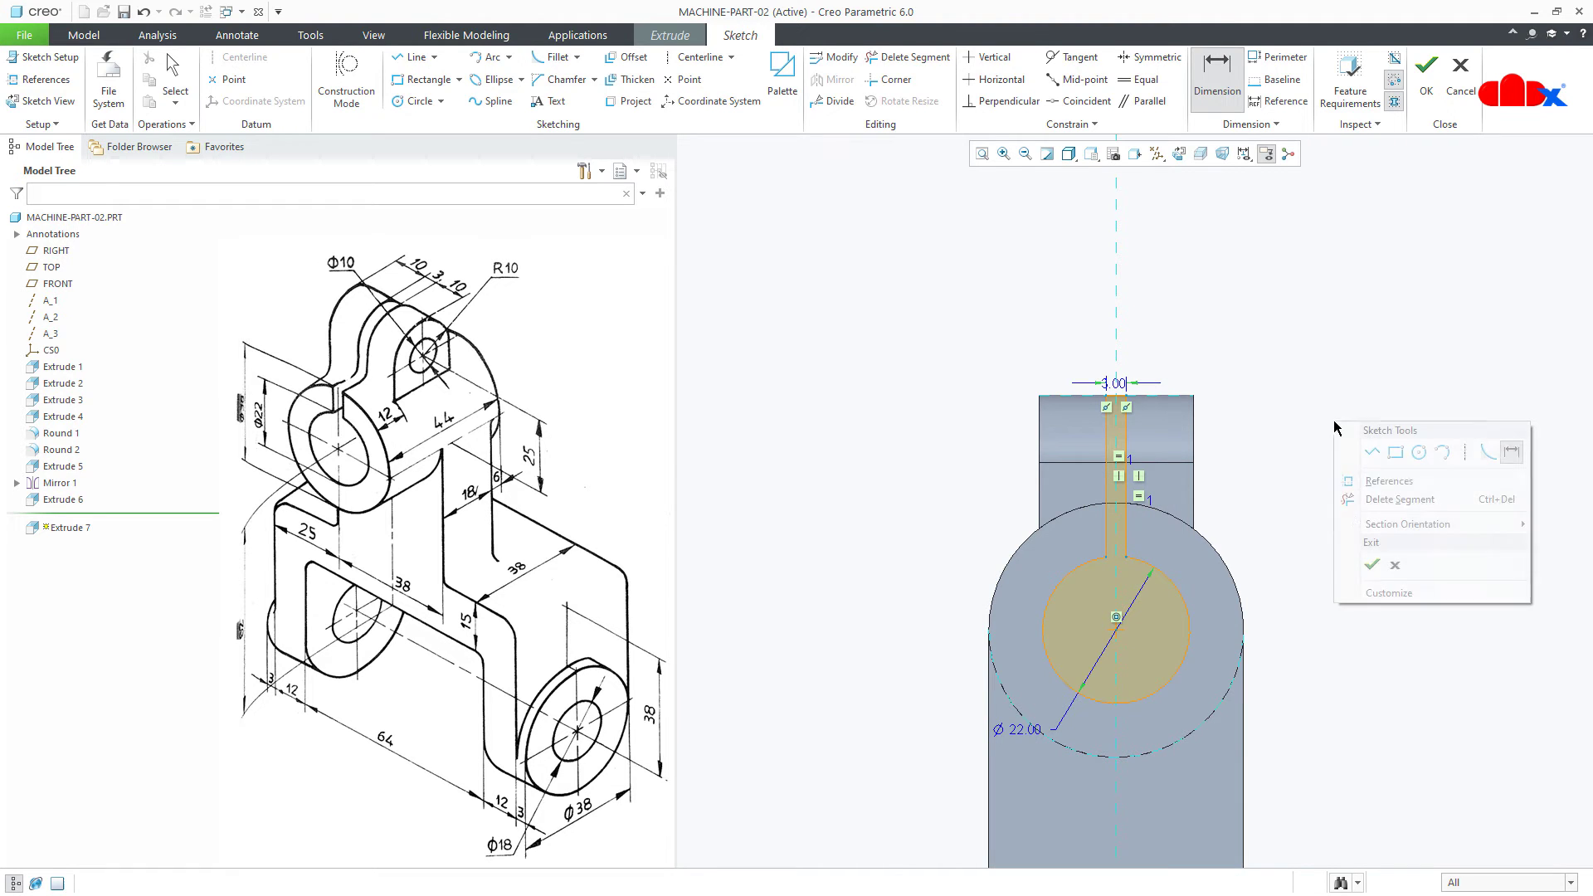
pyautogui.click(1371, 569)
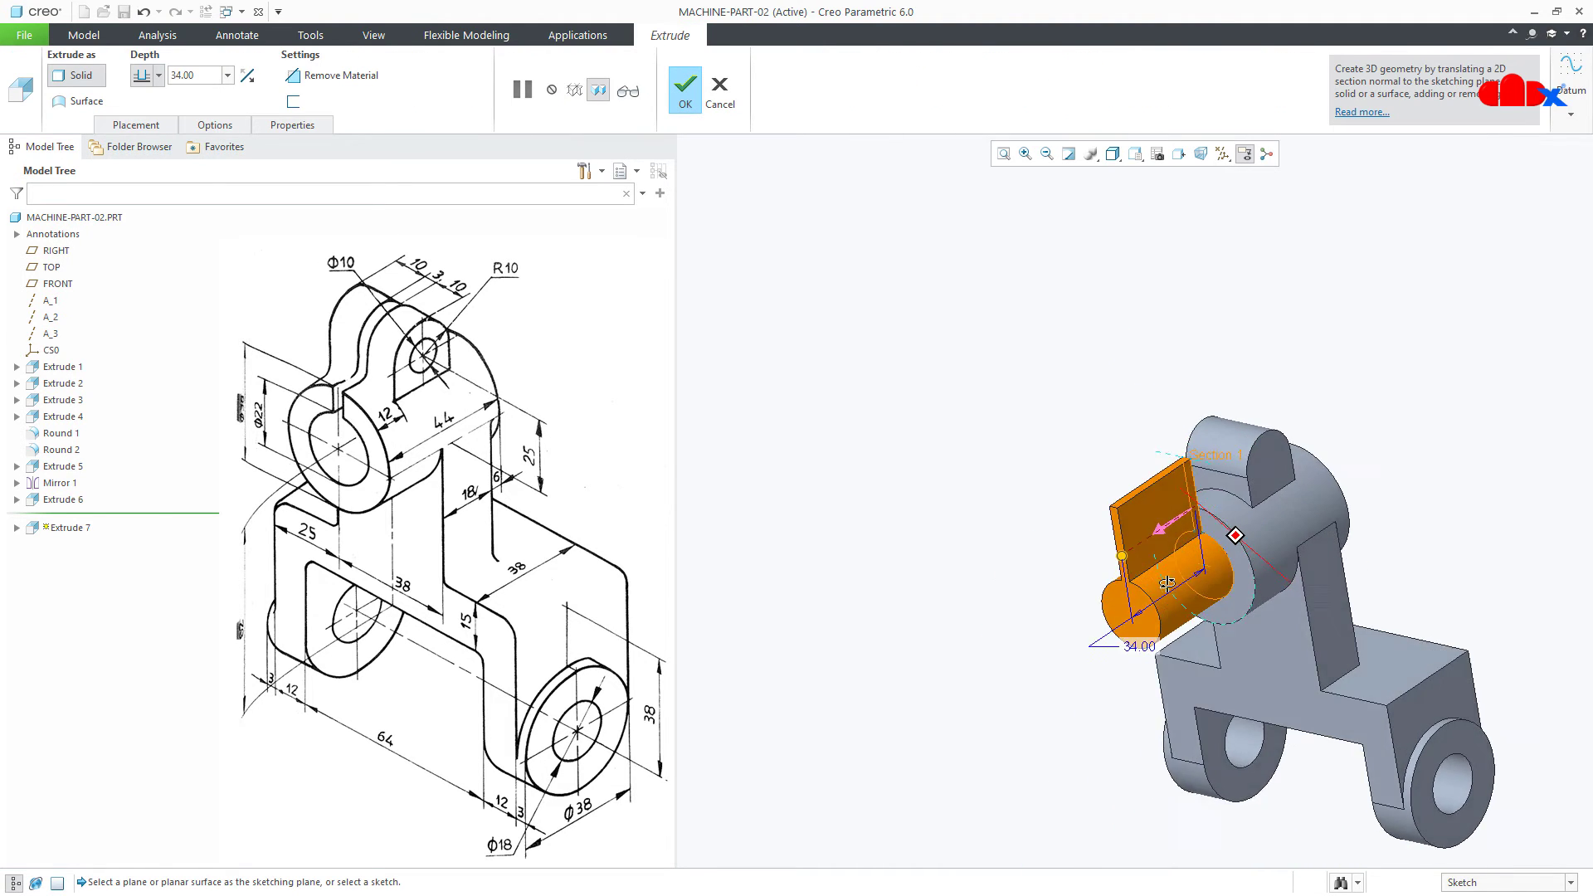
pyautogui.click(1162, 536)
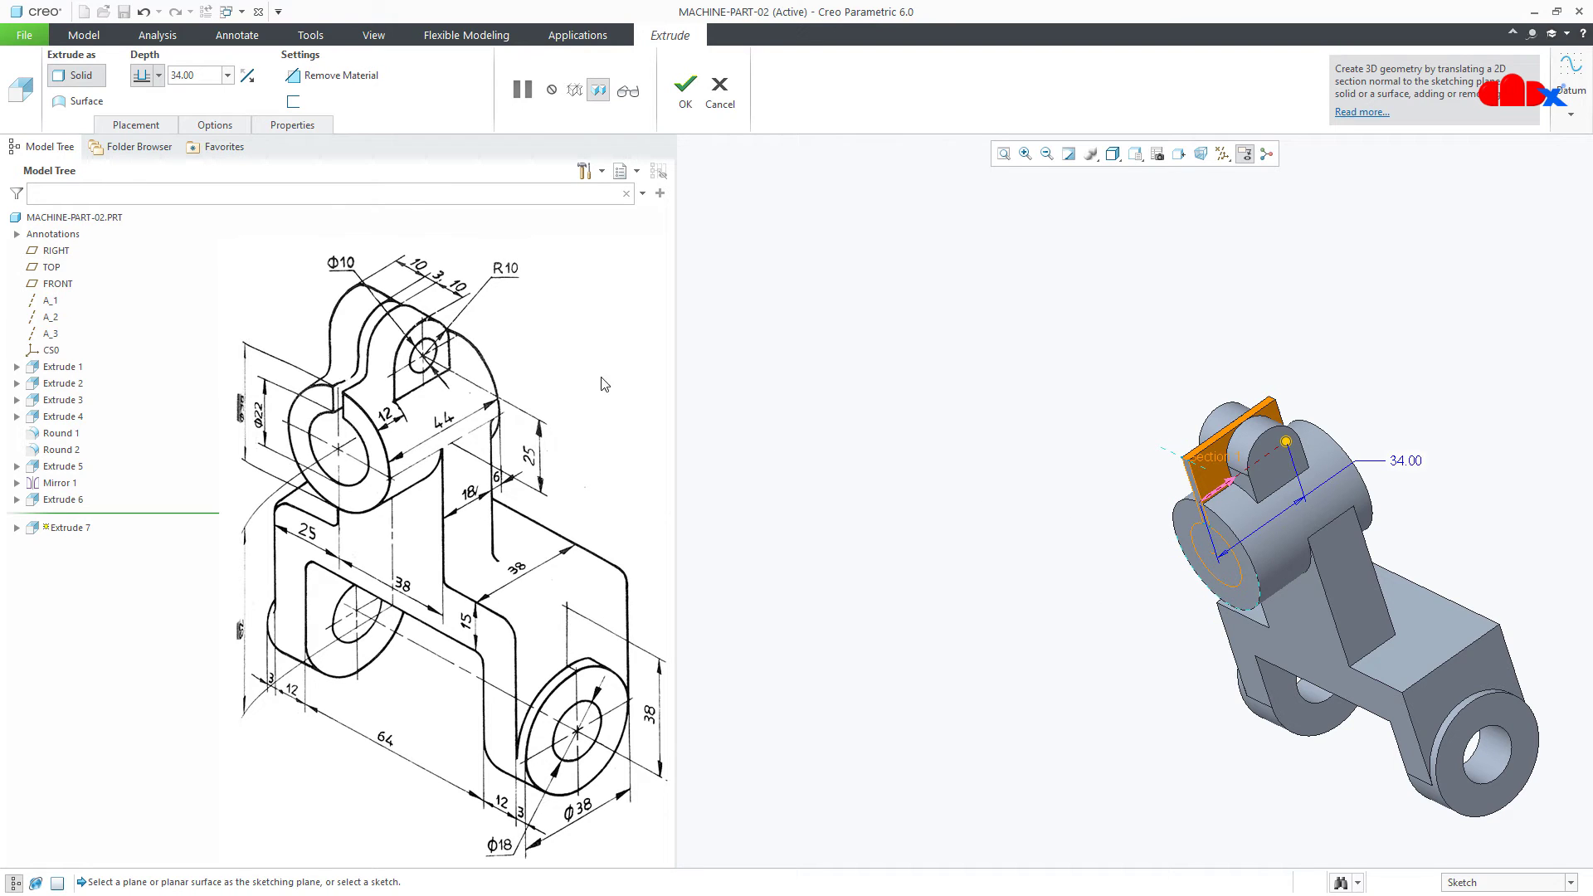
pyautogui.click(300, 75)
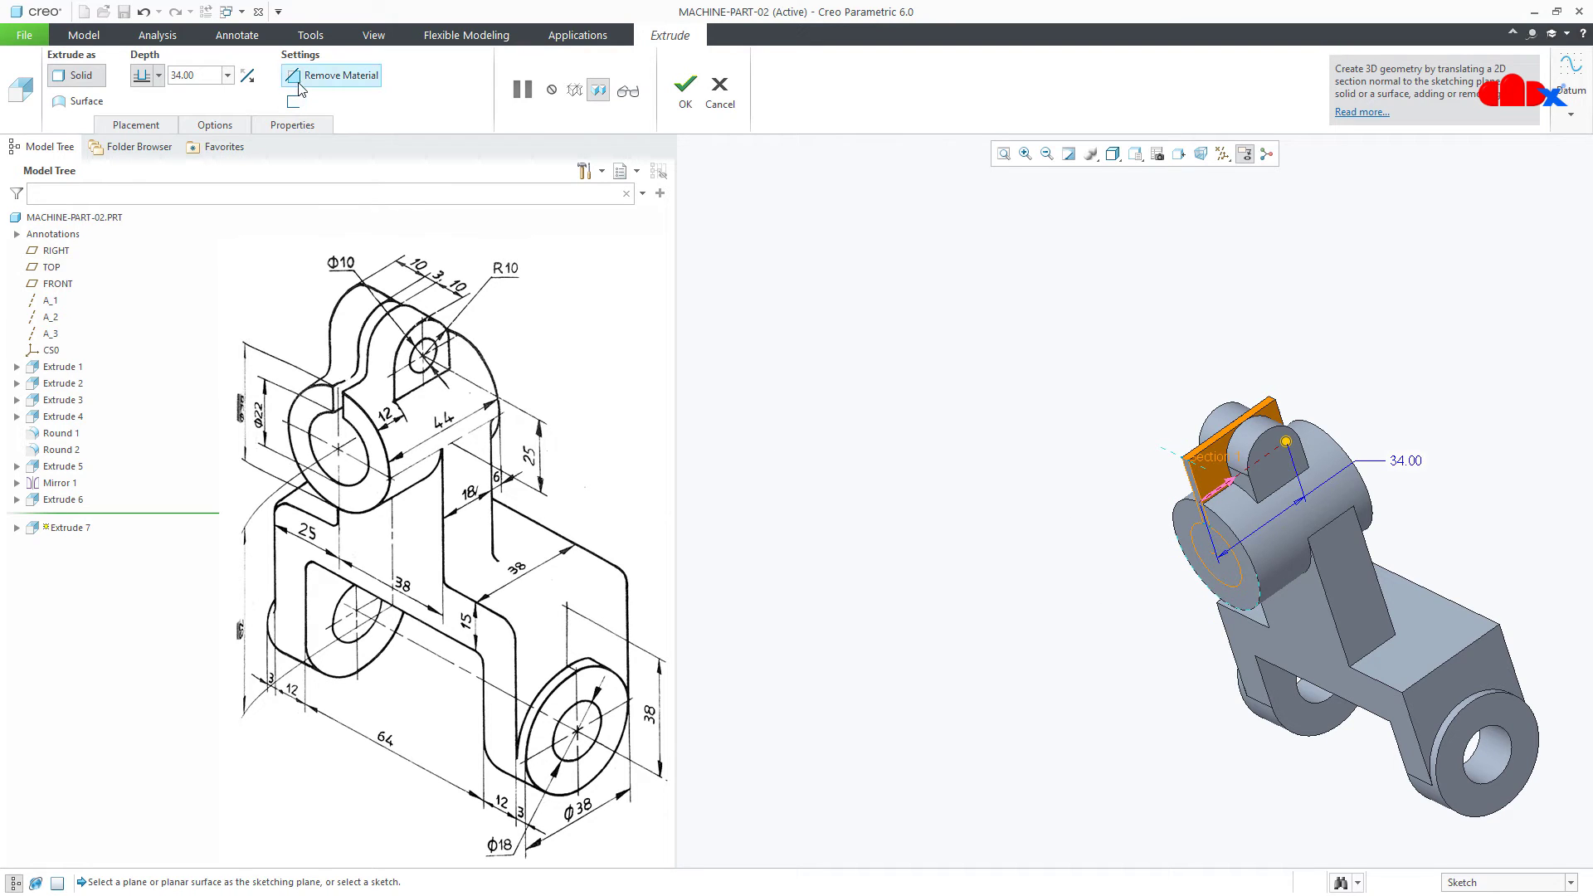
pyautogui.click(158, 82)
pyautogui.click(151, 182)
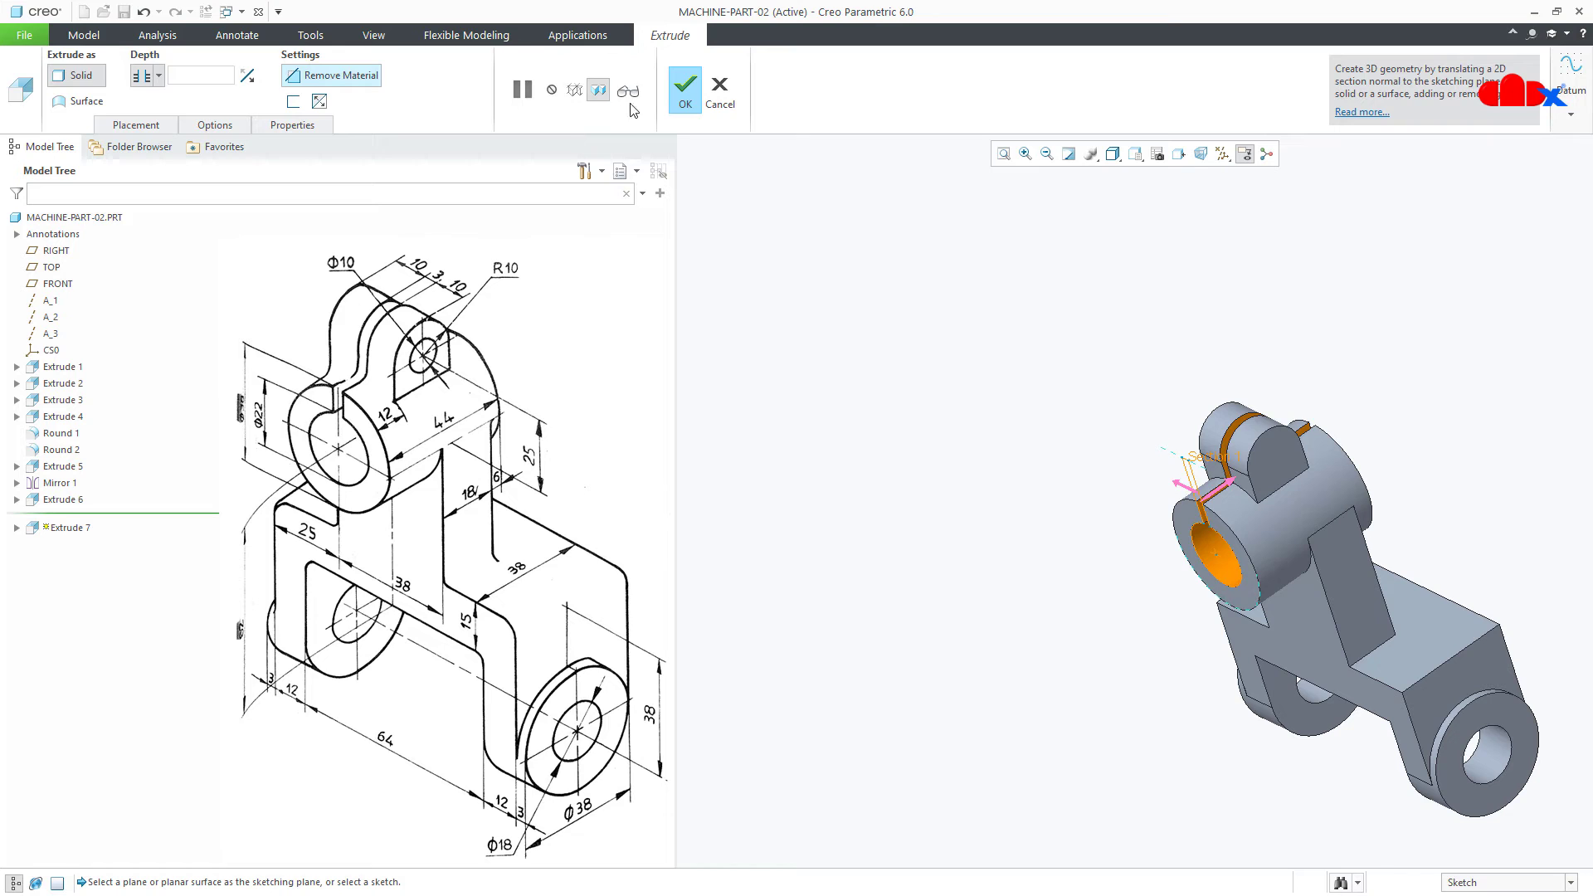
pyautogui.click(685, 88)
pyautogui.moveTo(914, 370)
pyautogui.mouseDown(button='middle')
pyautogui.moveTo(1031, 587)
pyautogui.moveTo(1119, 597)
pyautogui.moveTo(1068, 594)
pyautogui.mouseUp(button='middle')
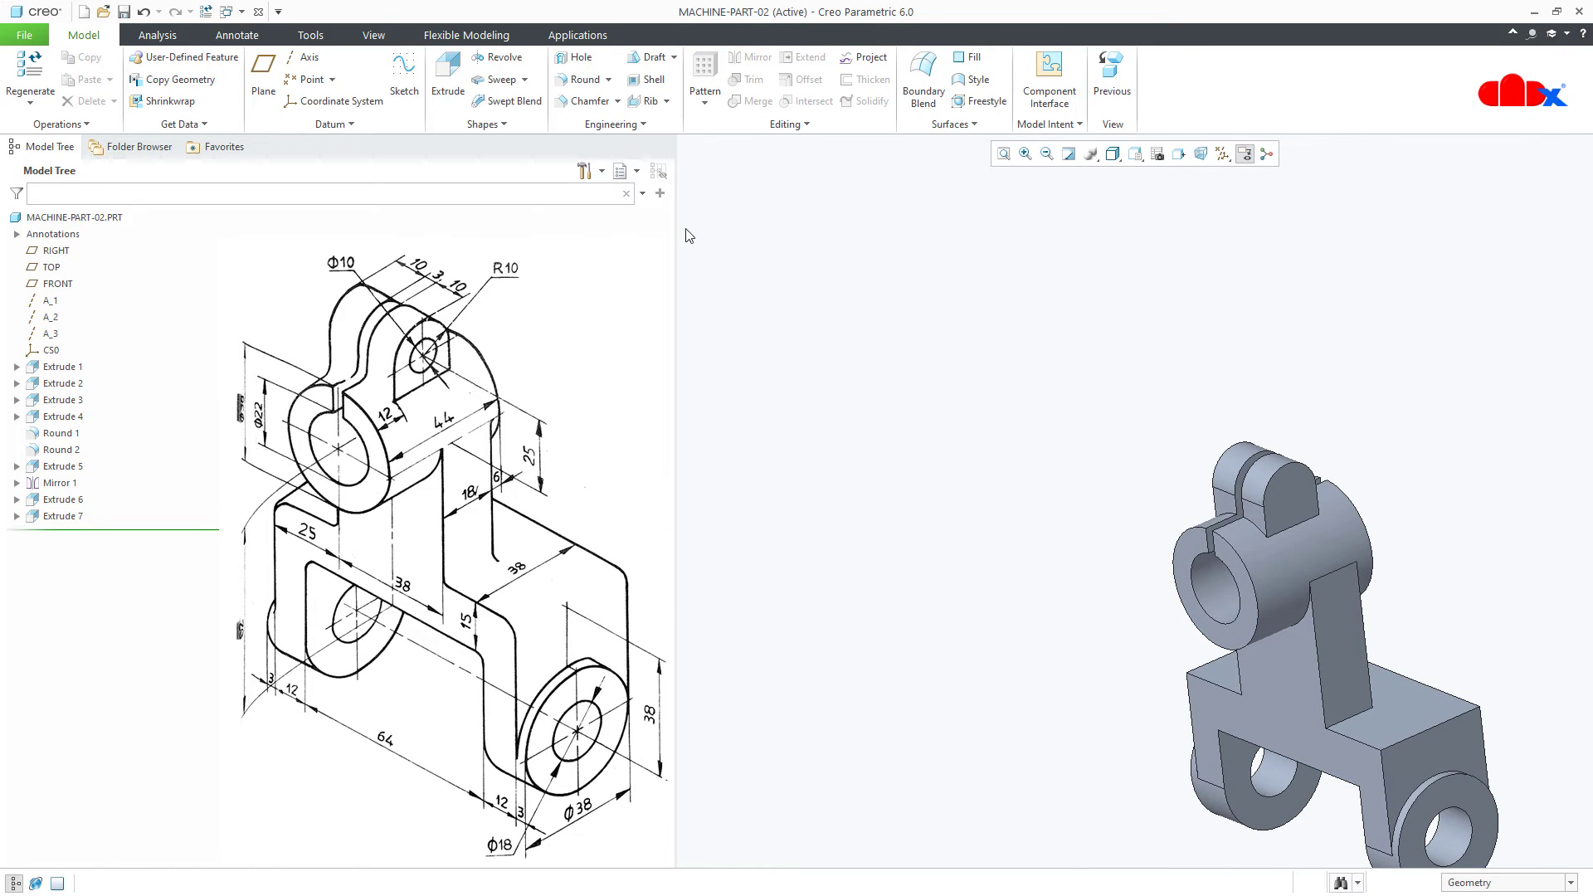
# Step: Extrude a Ø10 circle sketched on the ear face as a Through All material-removing cut
pyautogui.click(447, 77)
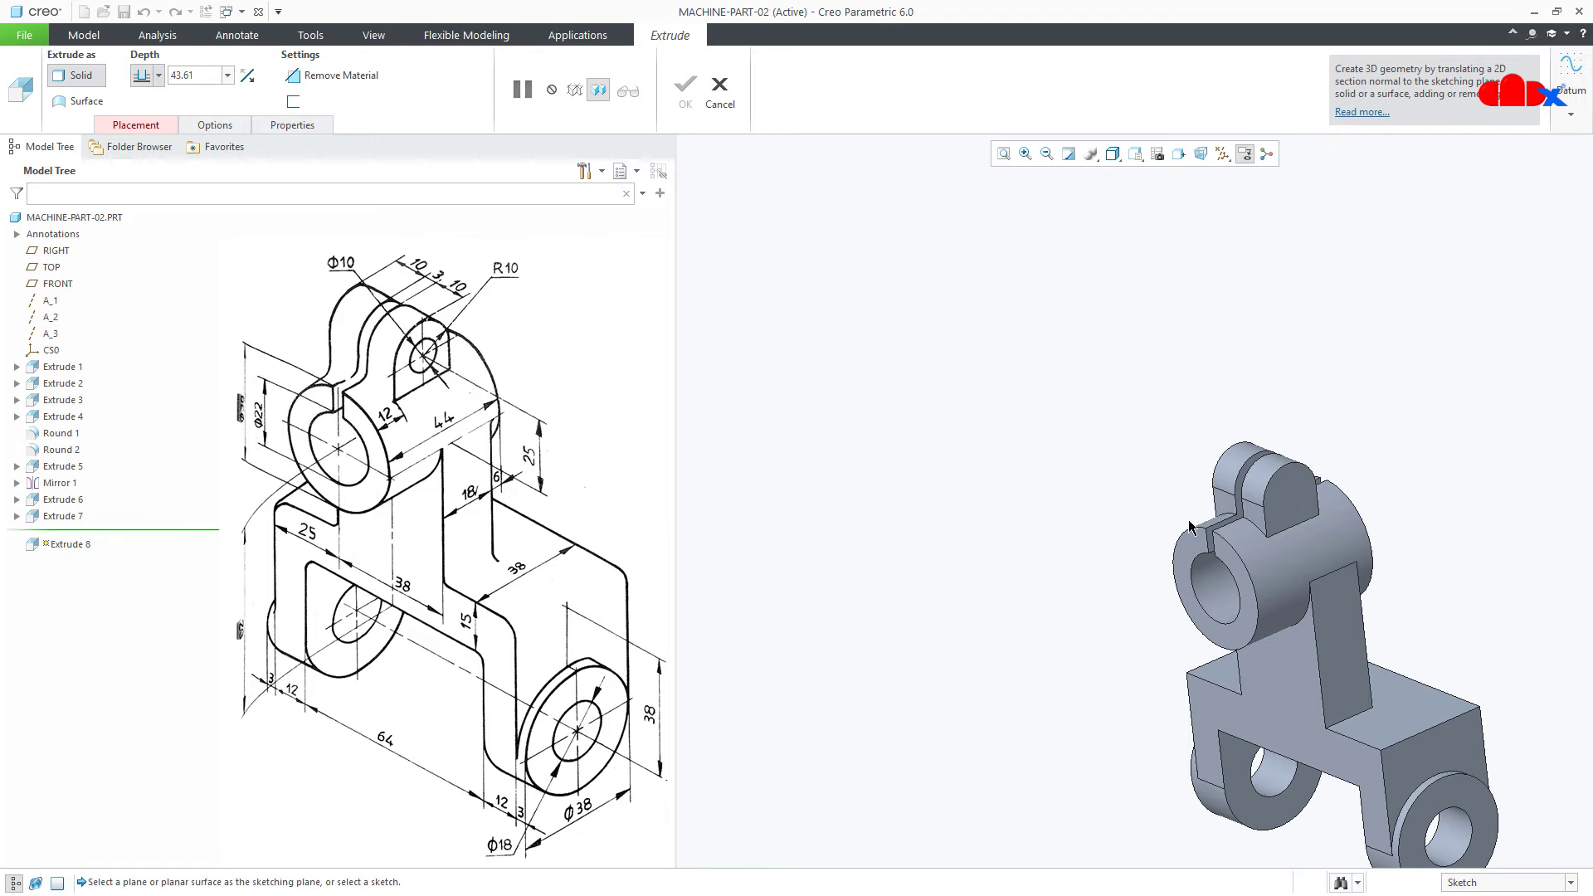
pyautogui.click(1297, 498)
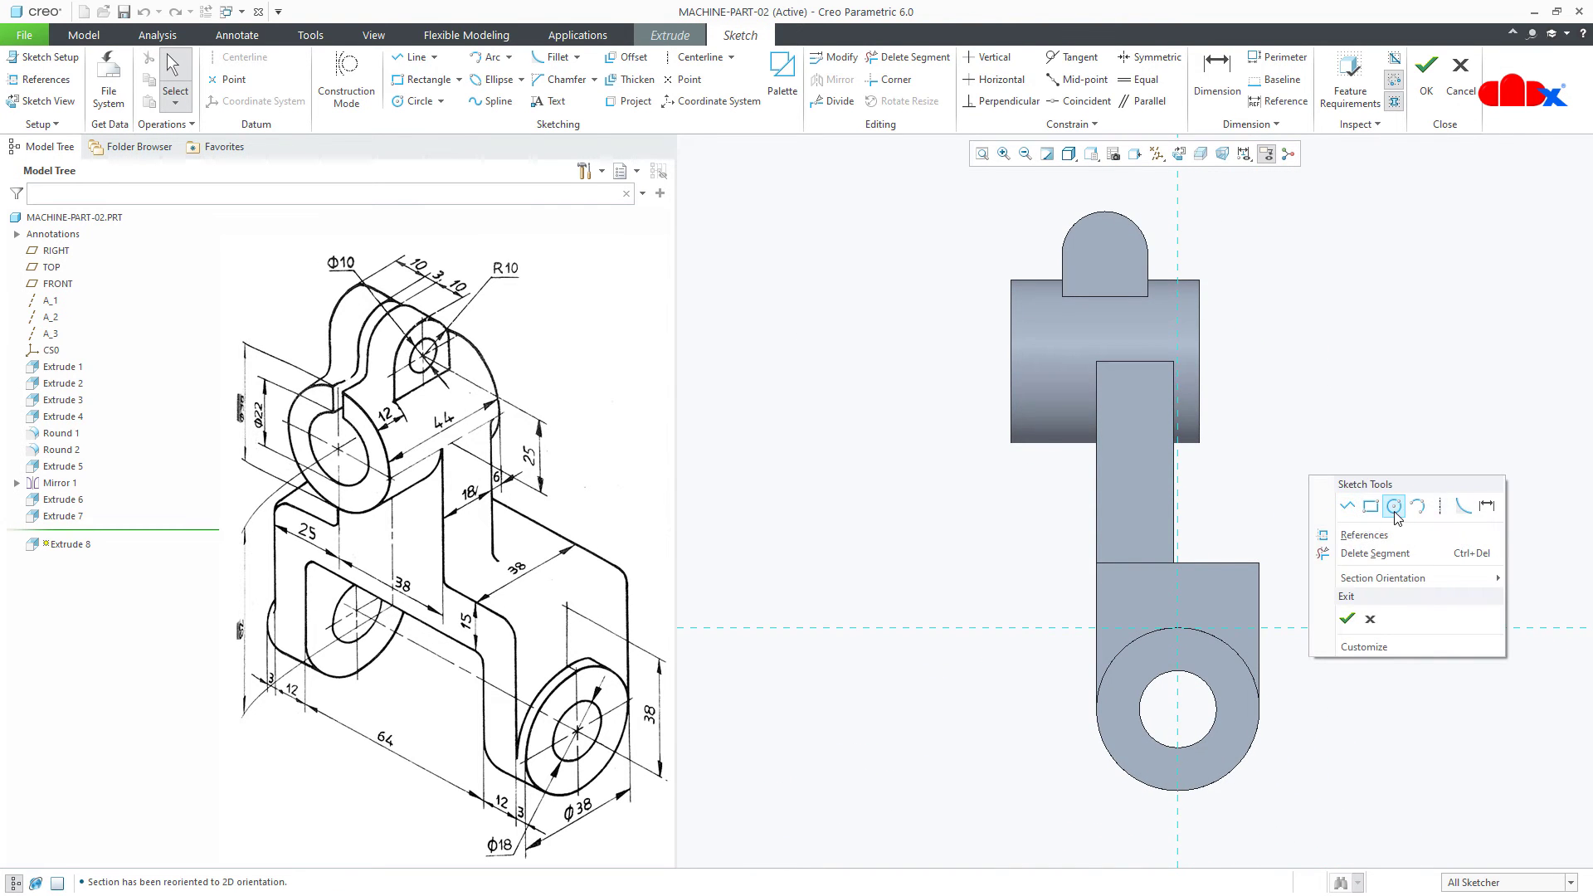
pyautogui.click(1394, 507)
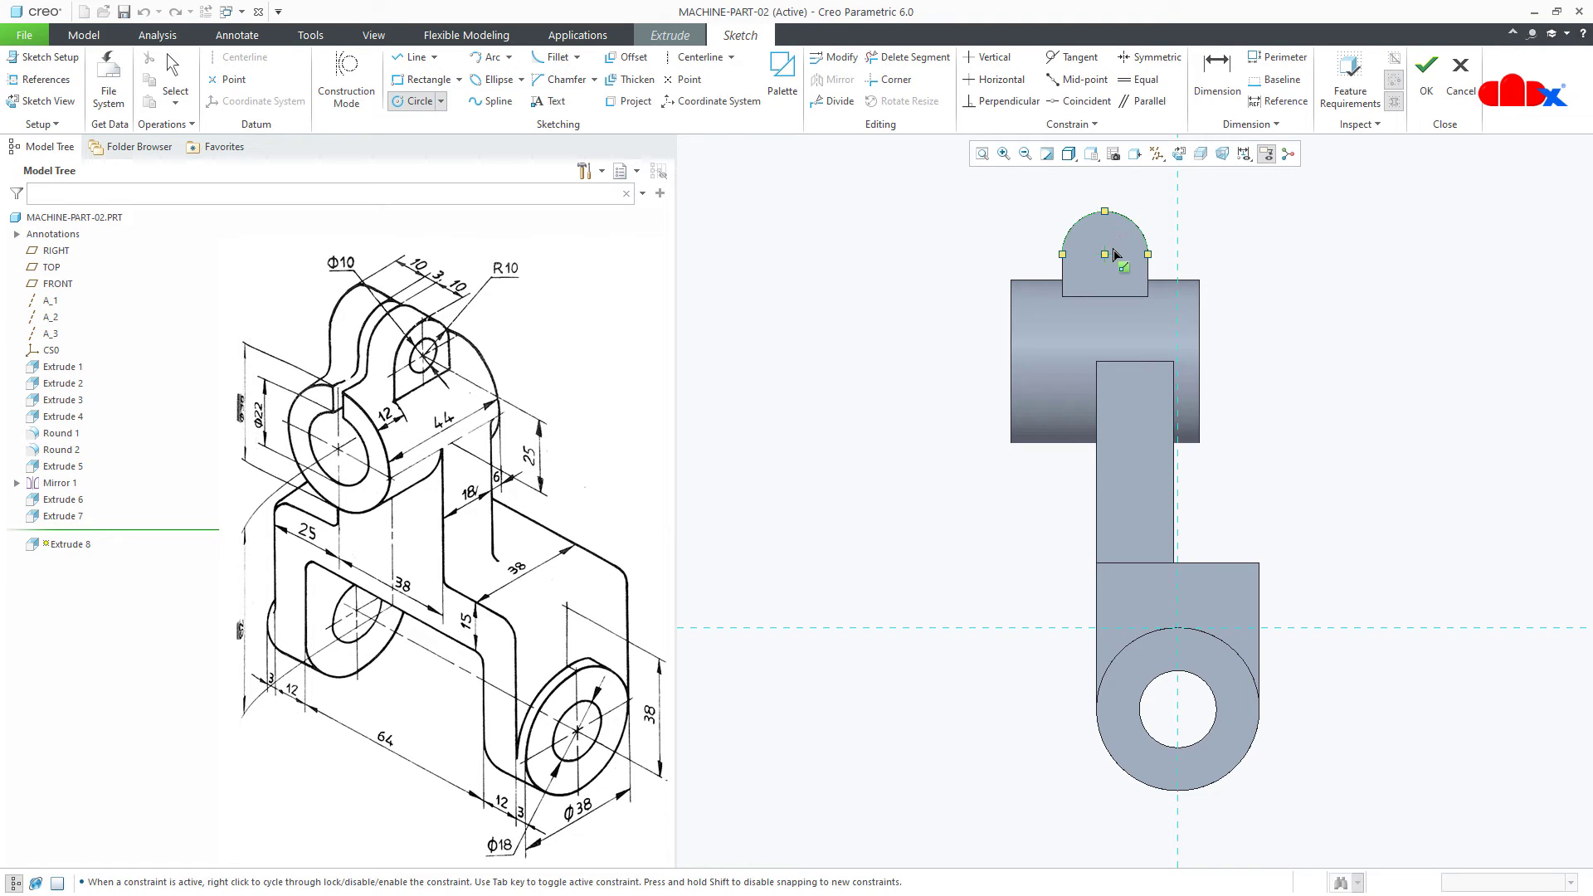
pyautogui.click(1112, 281)
pyautogui.middleClick(1272, 312)
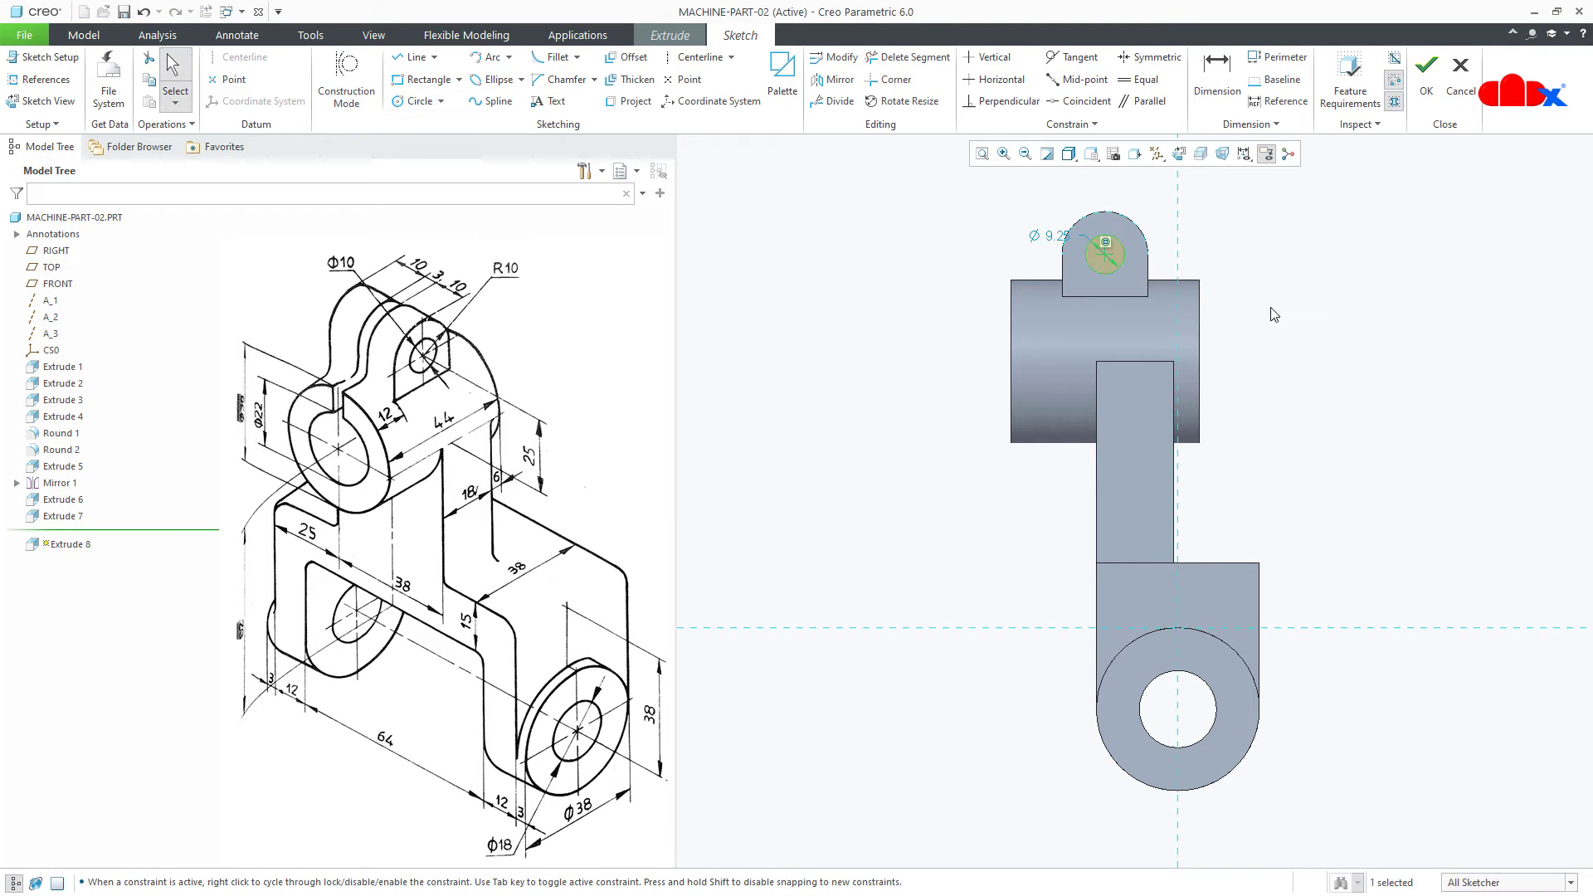
pyautogui.click(1058, 235)
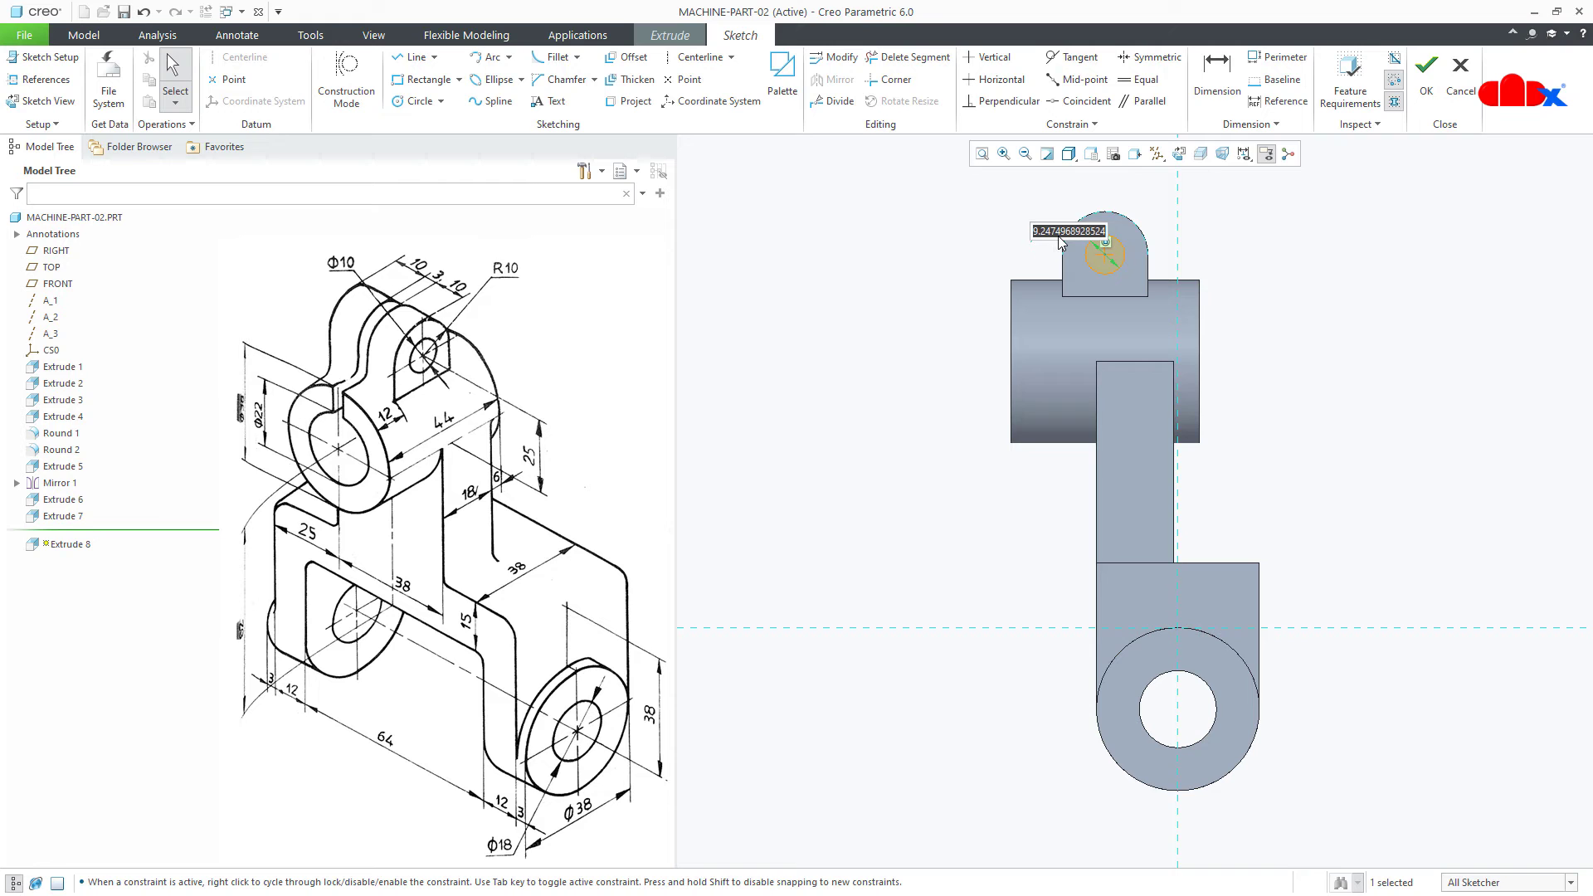
pyautogui.rightClick(1058, 236)
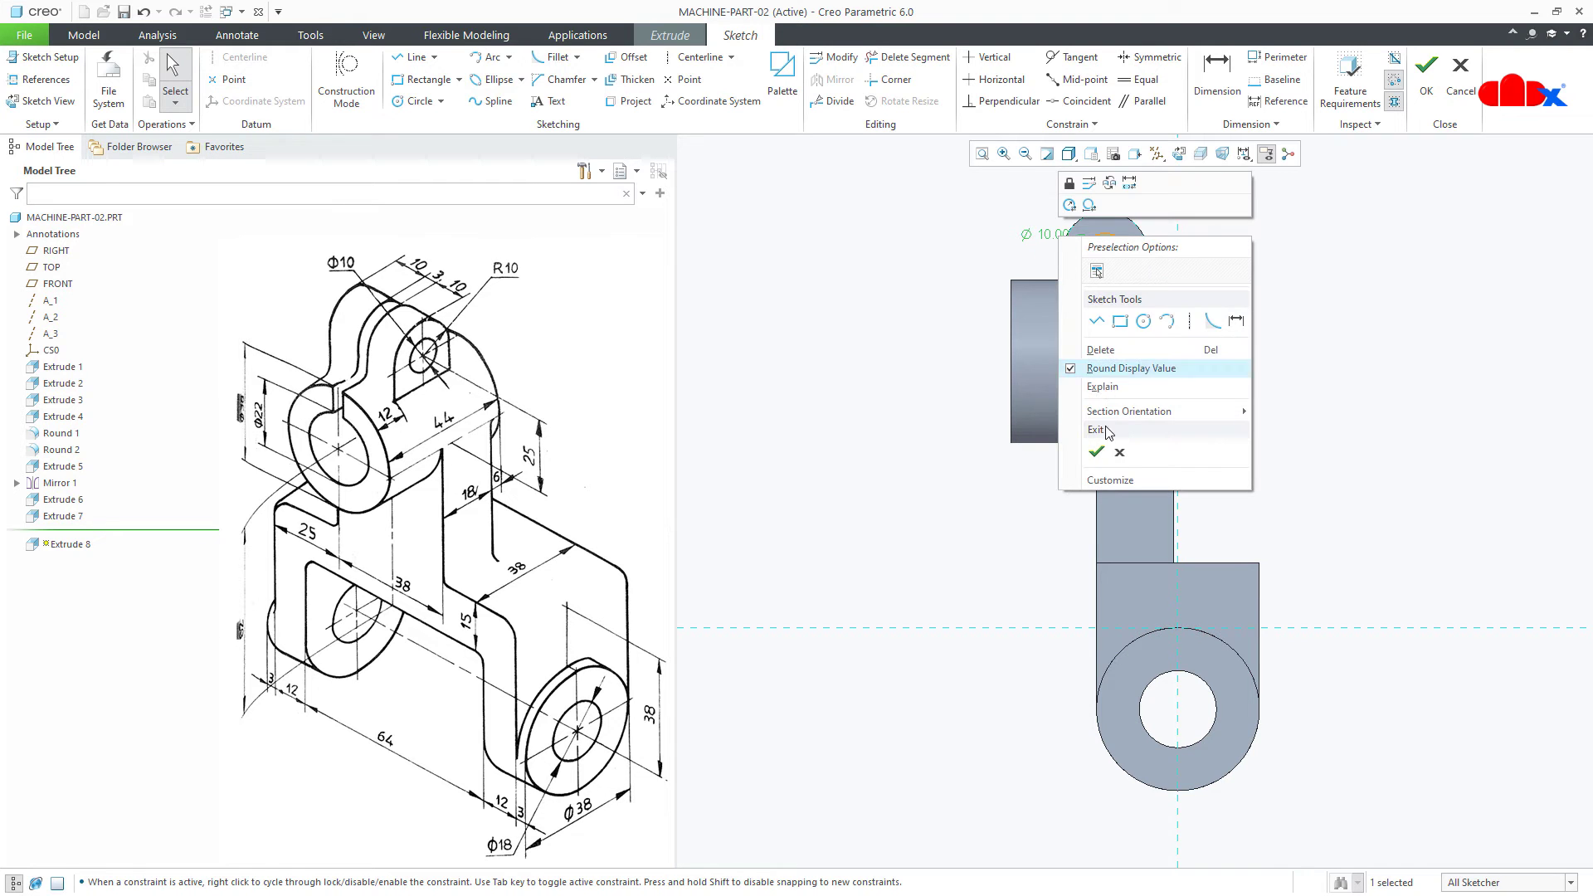
pyautogui.click(1093, 459)
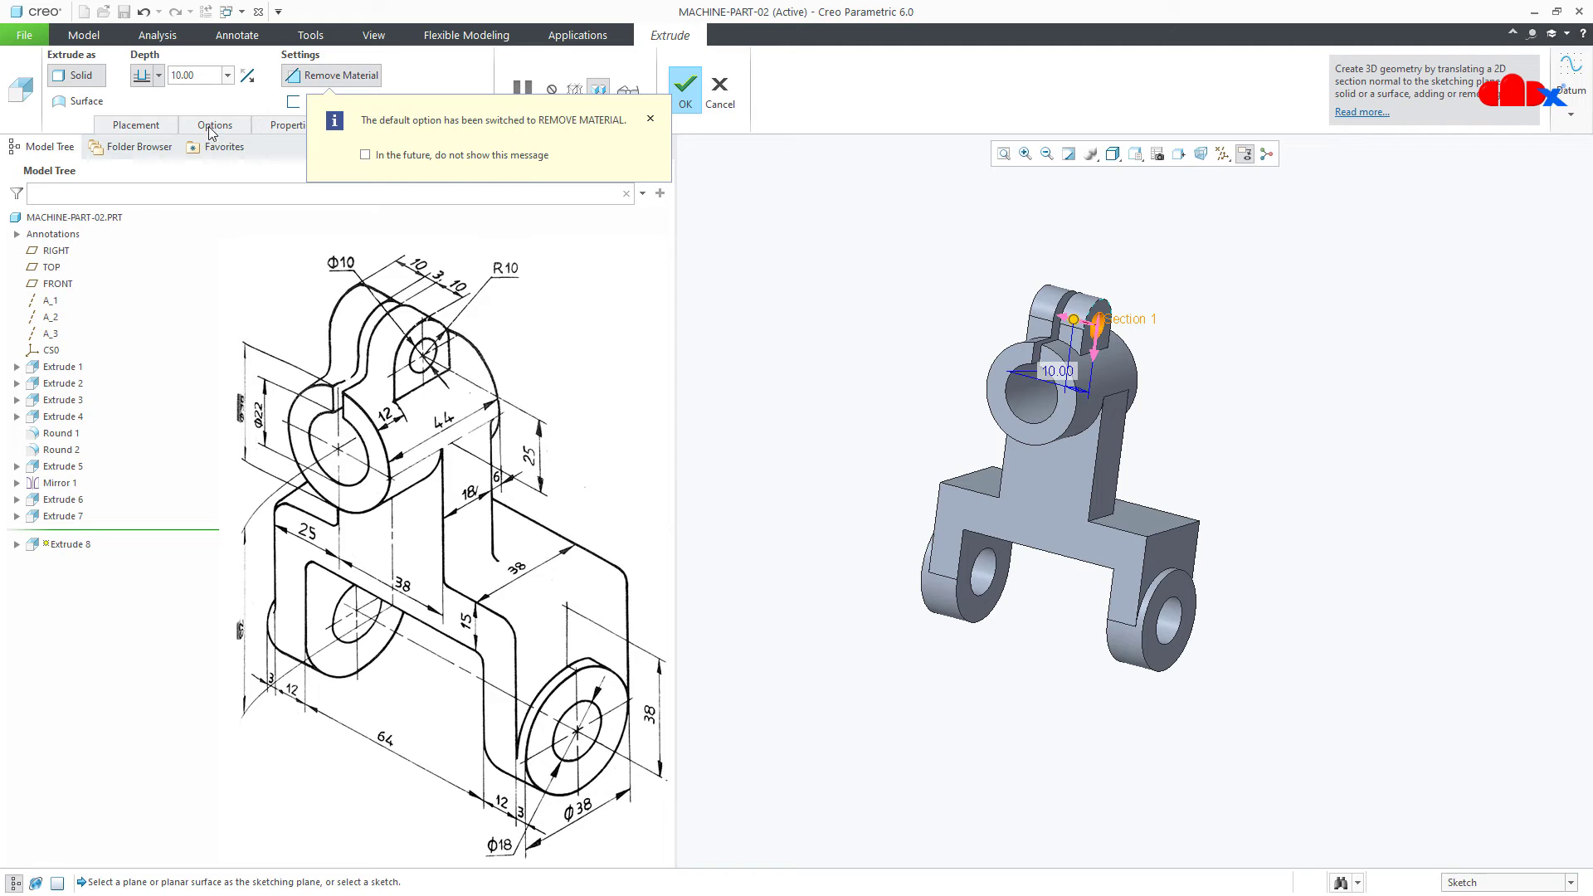
pyautogui.click(159, 76)
pyautogui.click(152, 174)
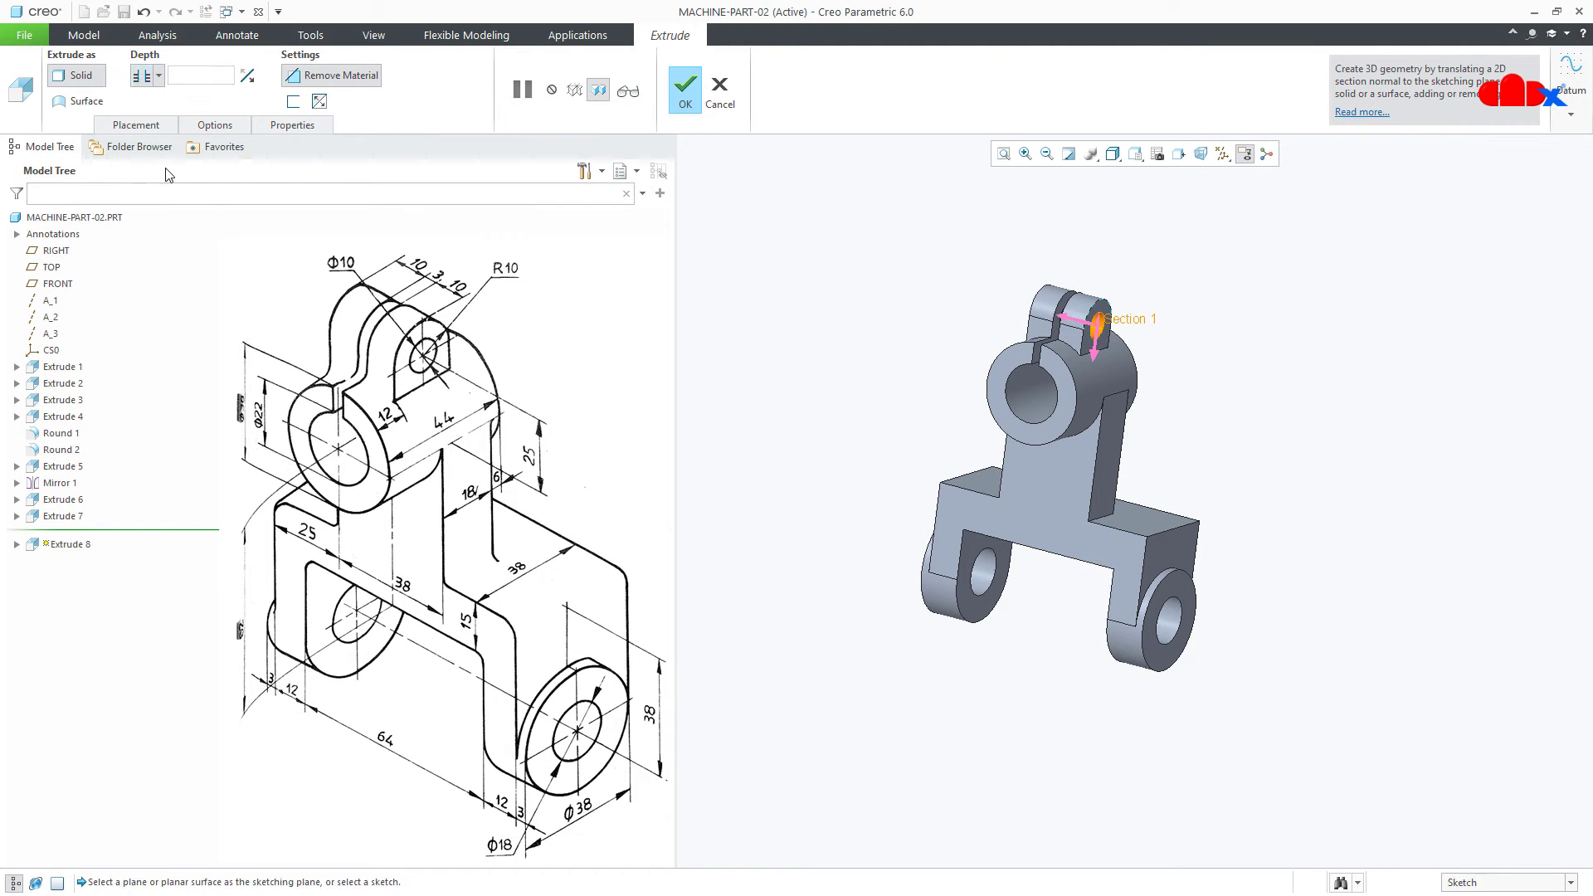
pyautogui.click(685, 98)
pyautogui.hotkey('ctrl', 'd')
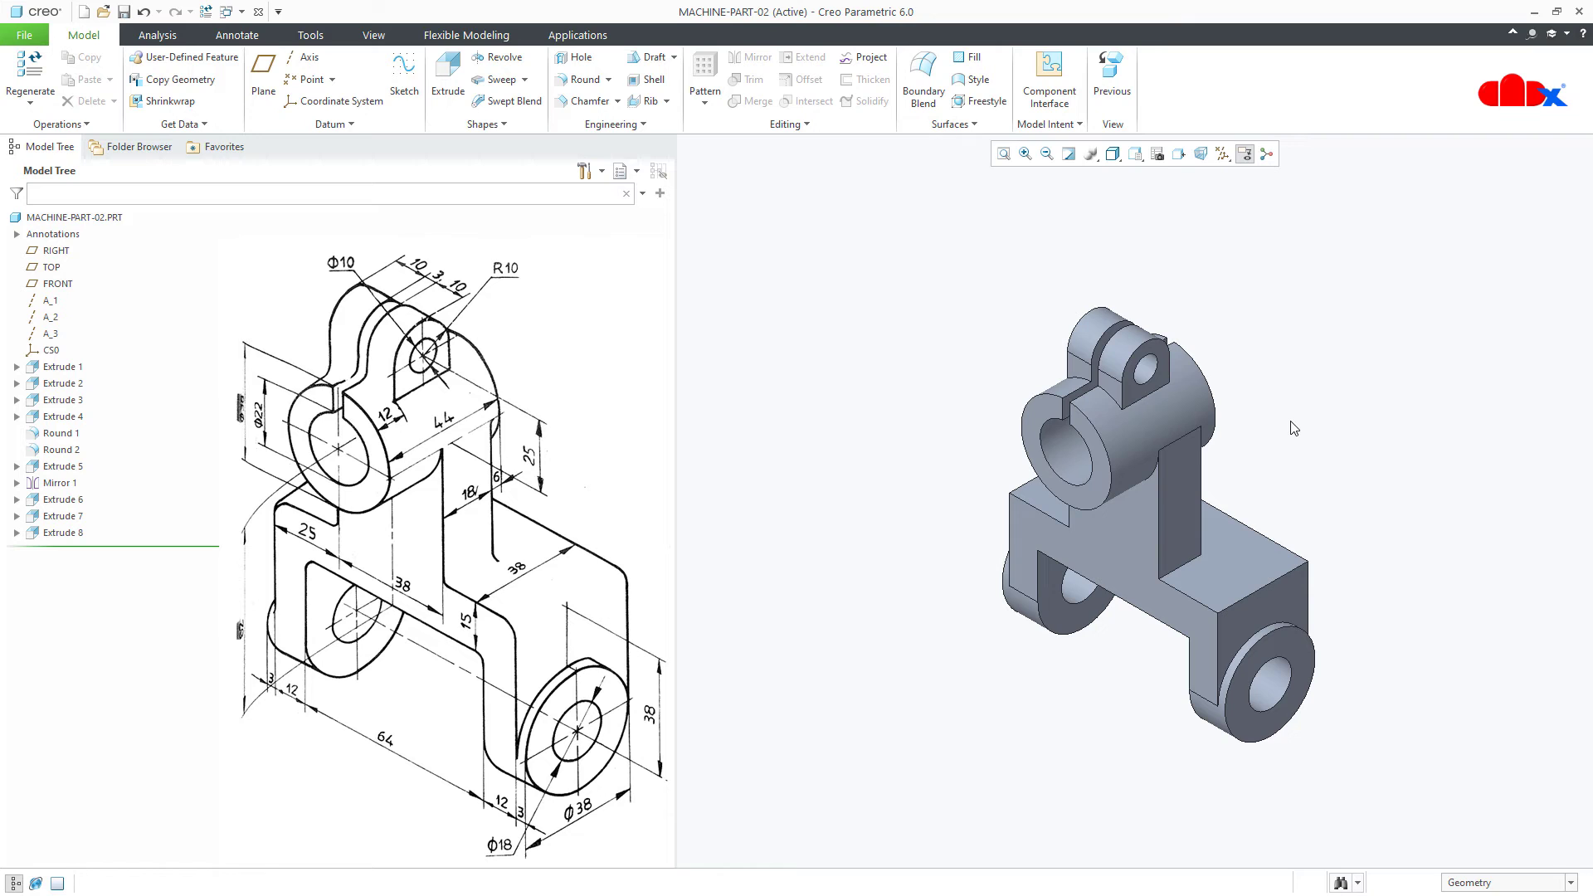
# Step: Round two underside edges of the part at radius 2 as Round 3
pyautogui.click(585, 79)
pyautogui.moveTo(899, 456); pyautogui.dragTo(1112, 670, button='middle')
pyautogui.click(1094, 721)
pyautogui.moveTo(1095, 724); pyautogui.dragTo(1277, 695, button='middle')
pyautogui.keyDown('ctrl'); pyautogui.click(1228, 693); pyautogui.keyUp('ctrl')
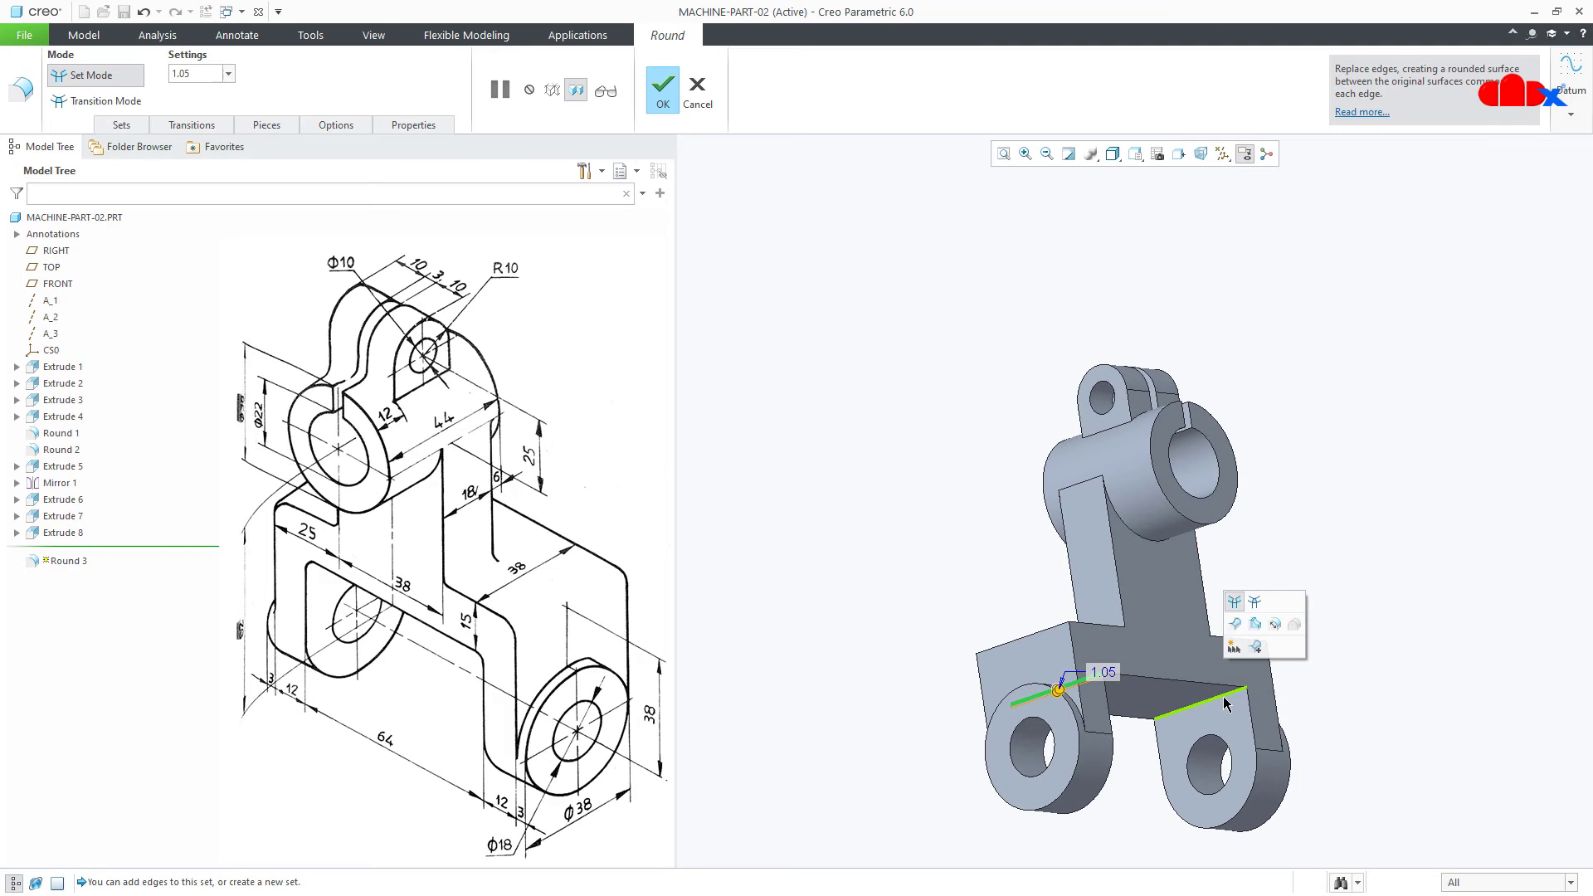
pyautogui.doubleClick(1125, 666)
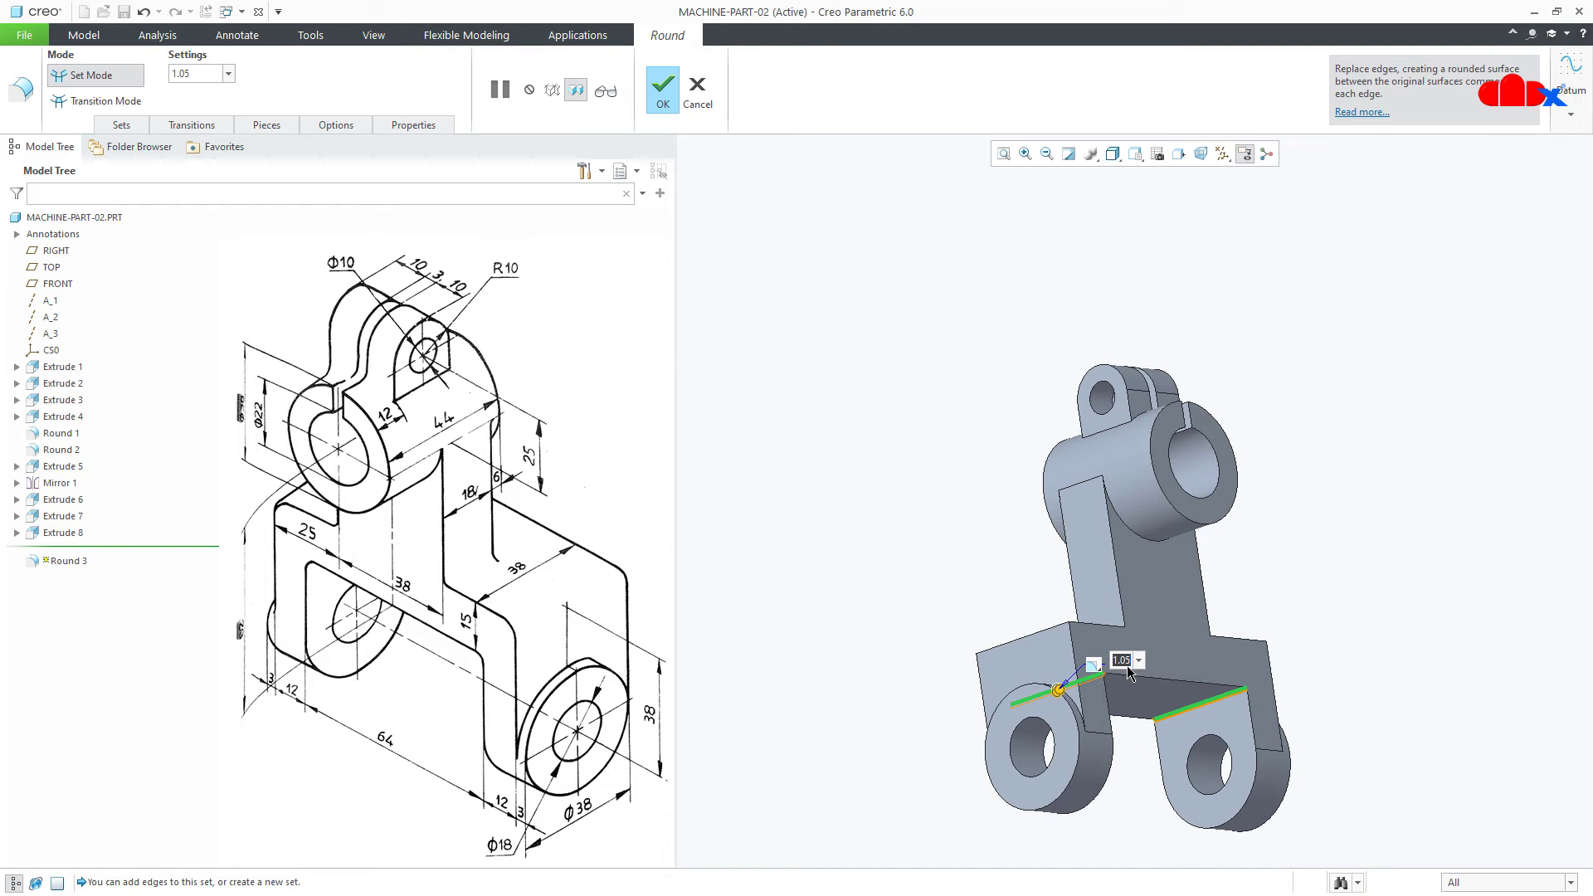
pyautogui.press('Return')
pyautogui.middleClick(1326, 651)
pyautogui.moveTo(1361, 644); pyautogui.dragTo(1299, 709, button='middle')
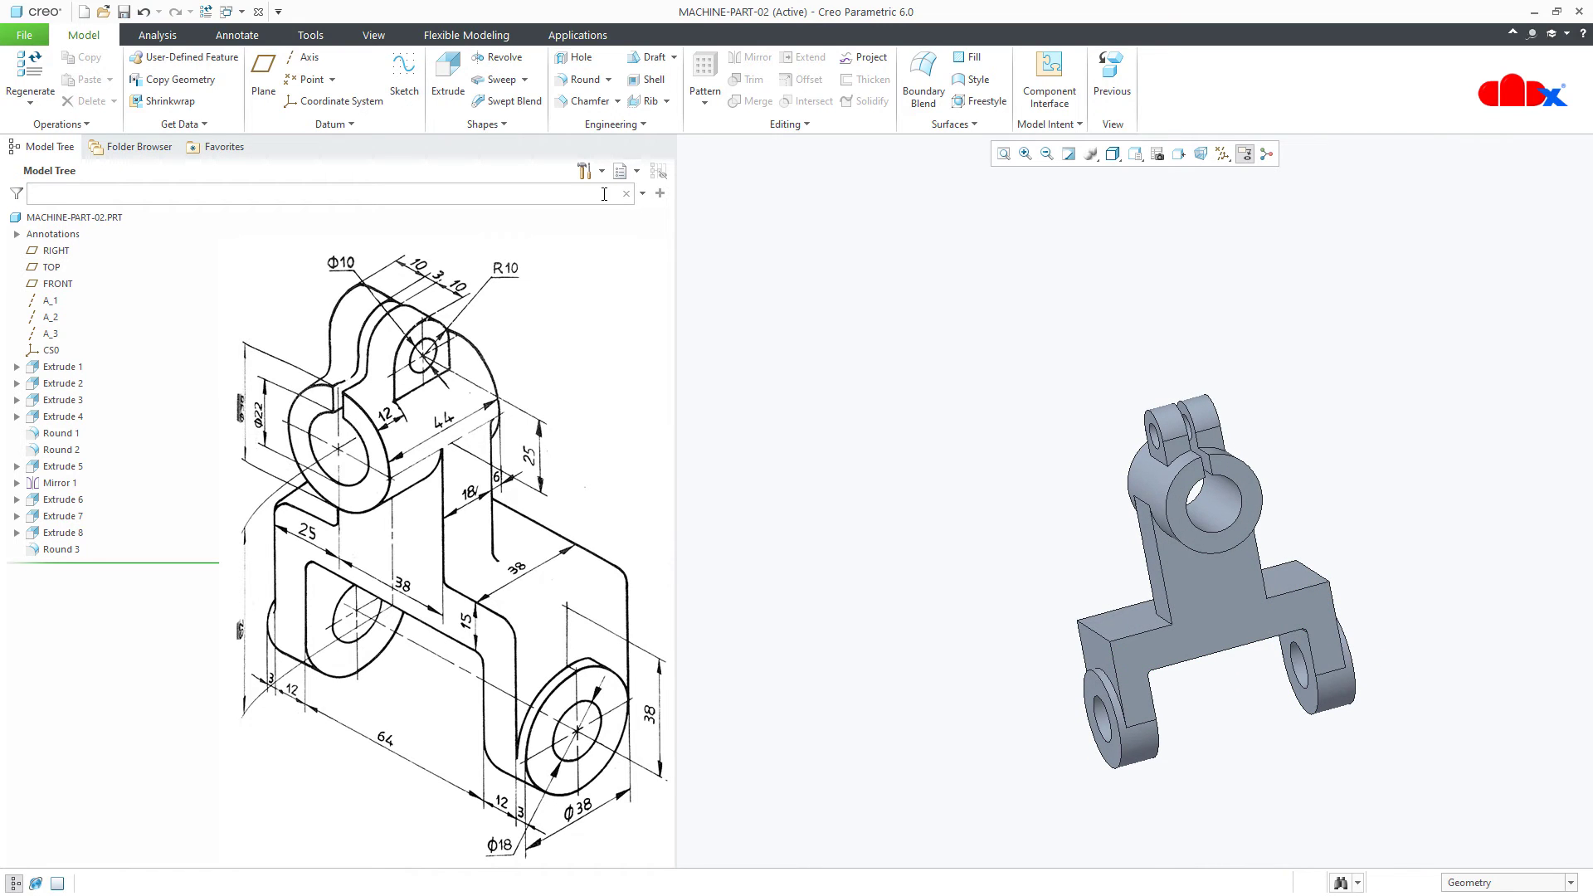
# Step: Round two more edges, including the lower block's top edge, at 5.00 radius
pyautogui.click(581, 79)
pyautogui.click(1097, 633)
pyautogui.moveTo(1097, 633); pyautogui.dragTo(1197, 703, button='middle')
pyautogui.keyDown('ctrl'); pyautogui.click(1215, 618); pyautogui.keyUp('ctrl')
pyautogui.moveTo(1216, 618); pyautogui.dragTo(1153, 530, button='middle')
pyautogui.doubleClick(1135, 492)
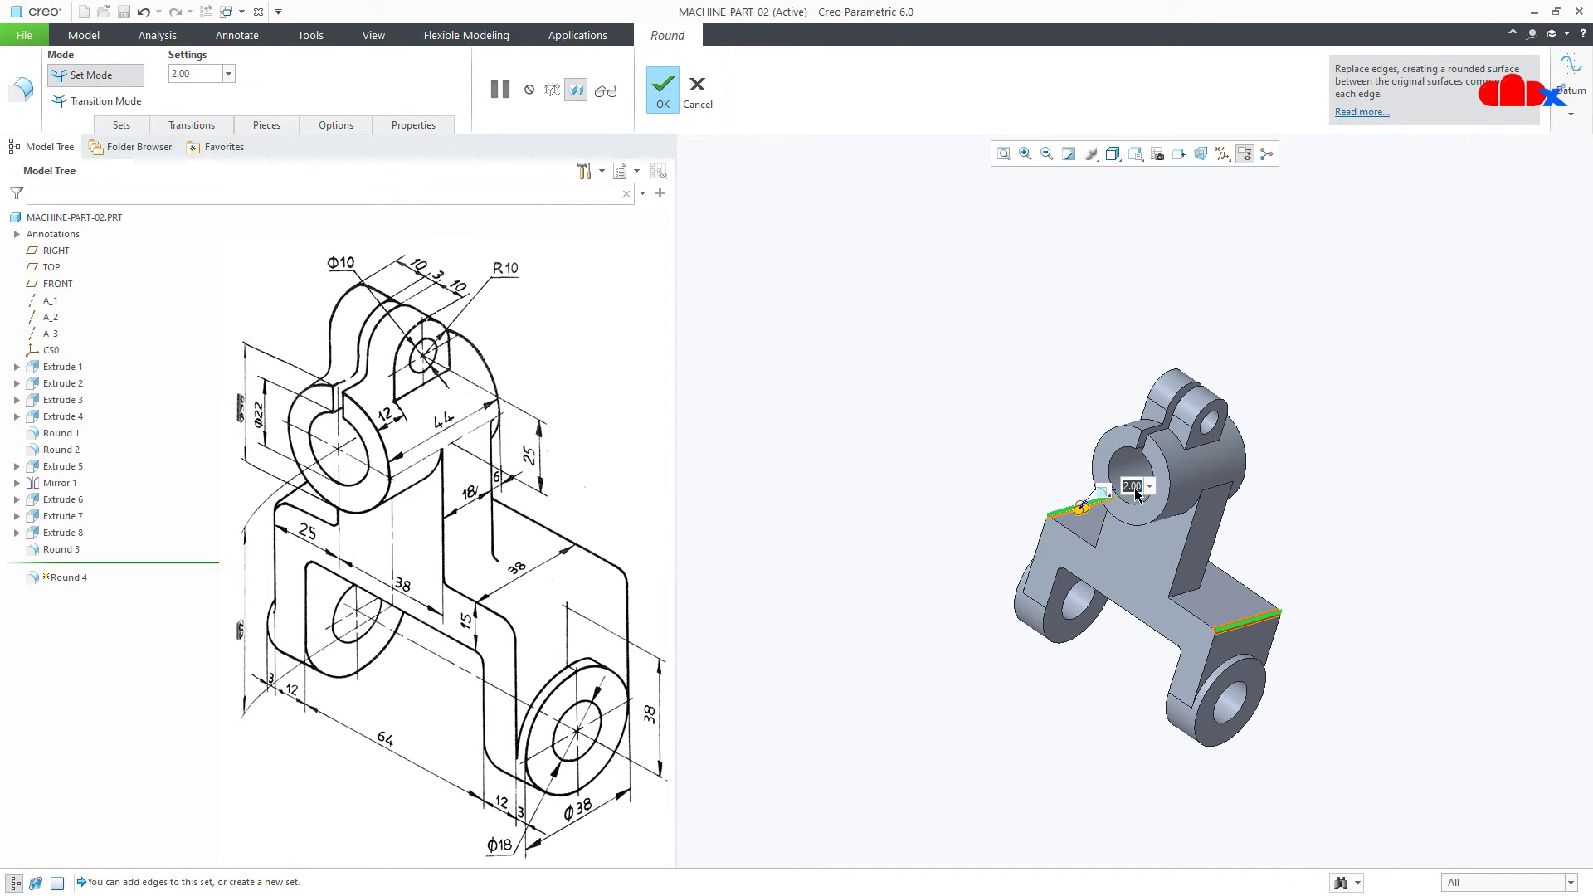
pyautogui.write('5')
pyautogui.press('Return')
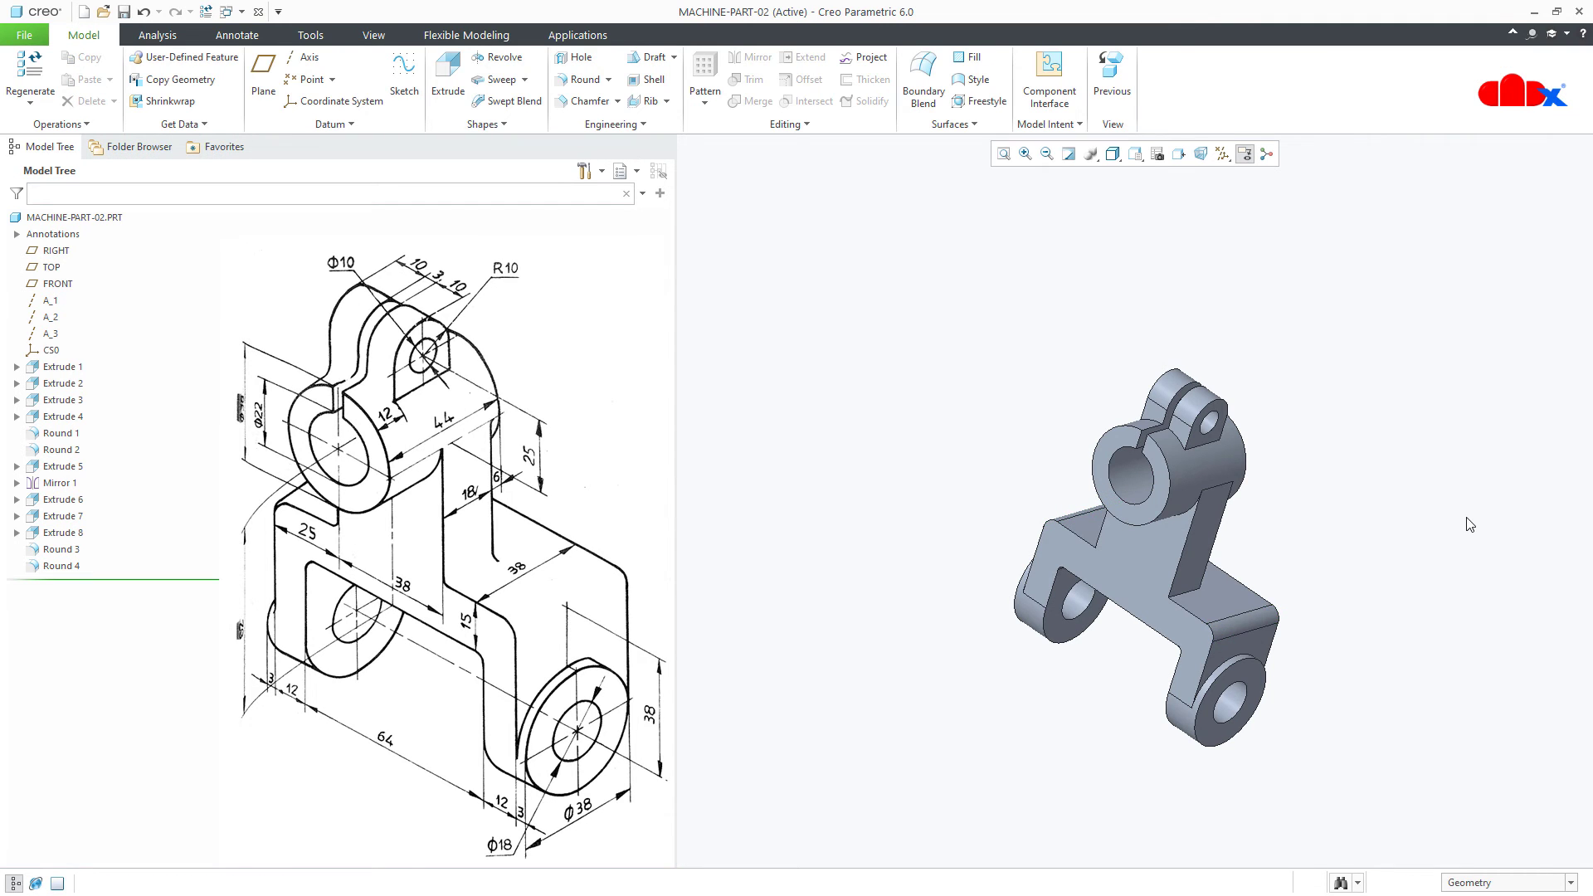
pyautogui.hotkey('ctrl', 'd')
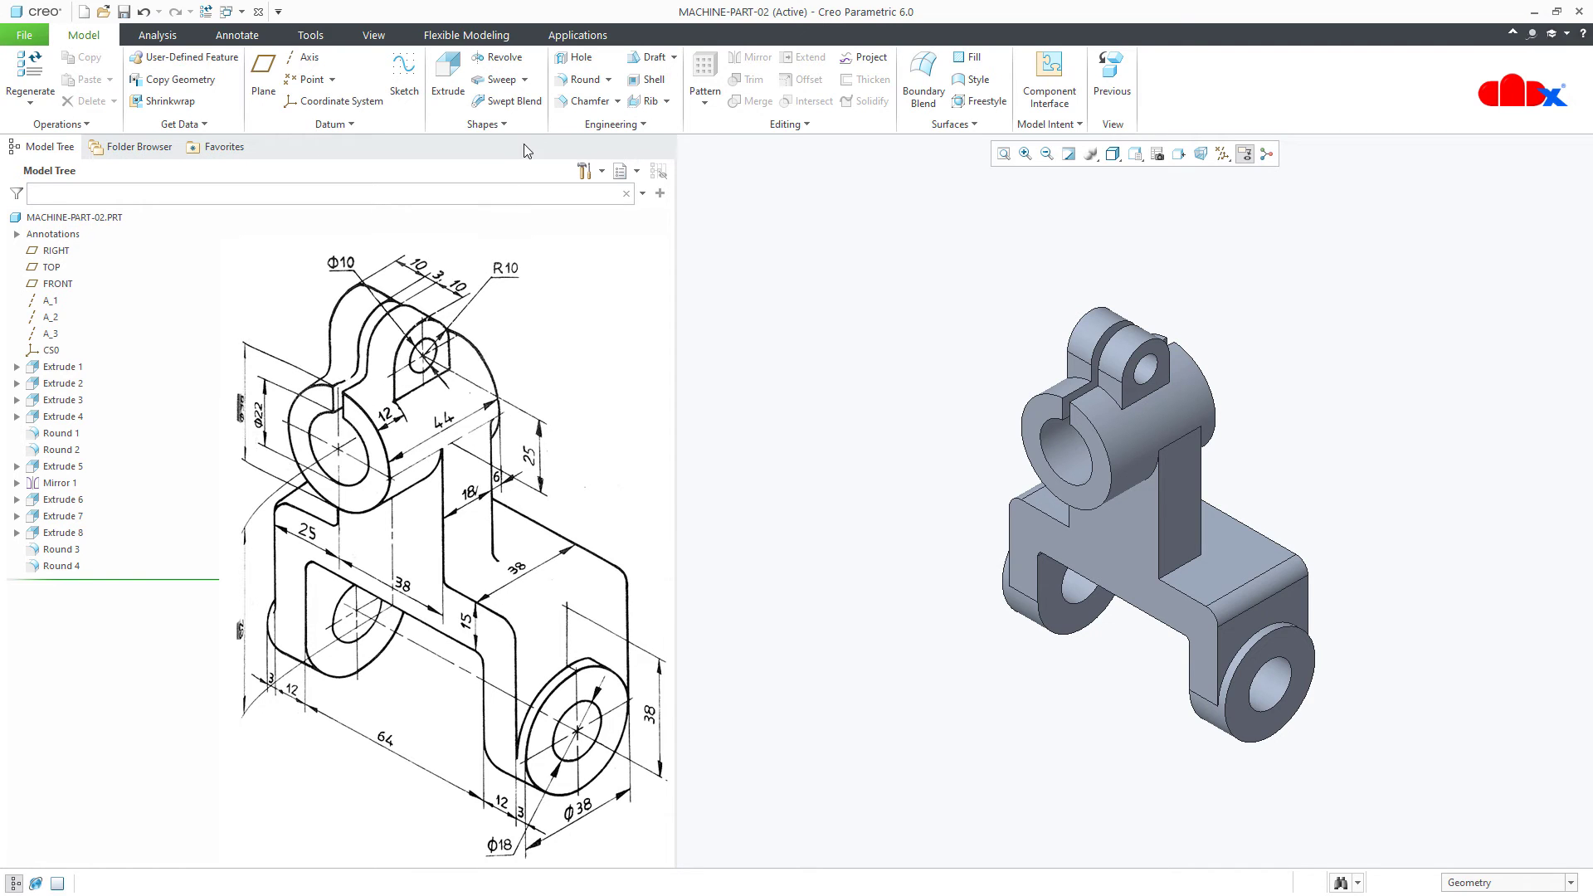
# Step: Round both slot edges of the upper lug at 2.00 radius as Round 5
pyautogui.click(581, 79)
pyautogui.scroll(3, 1079, 365)
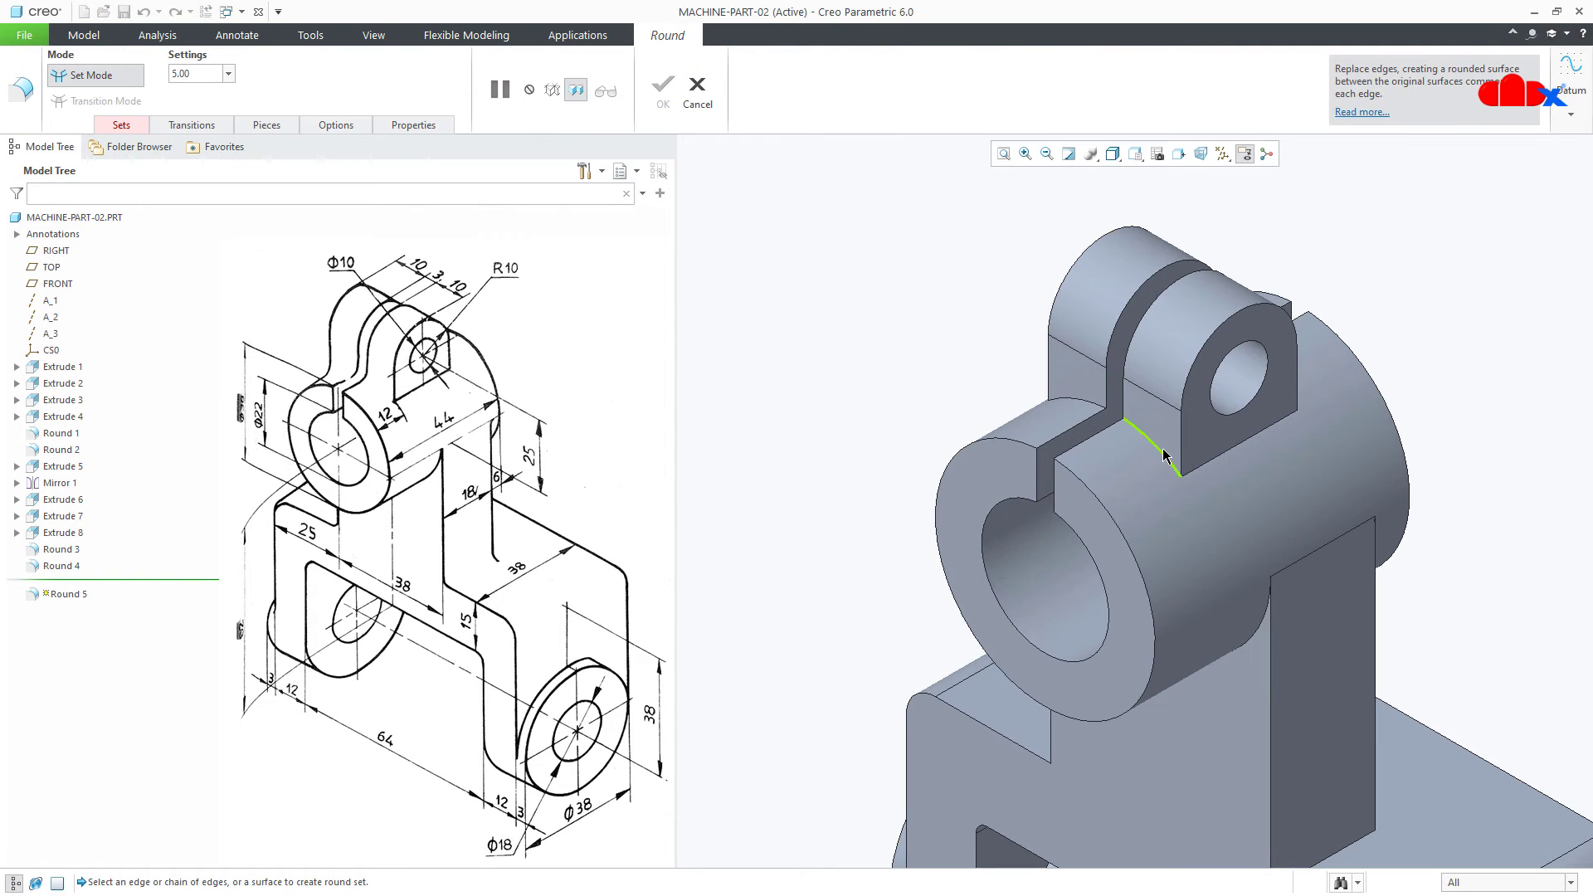
pyautogui.click(1164, 455)
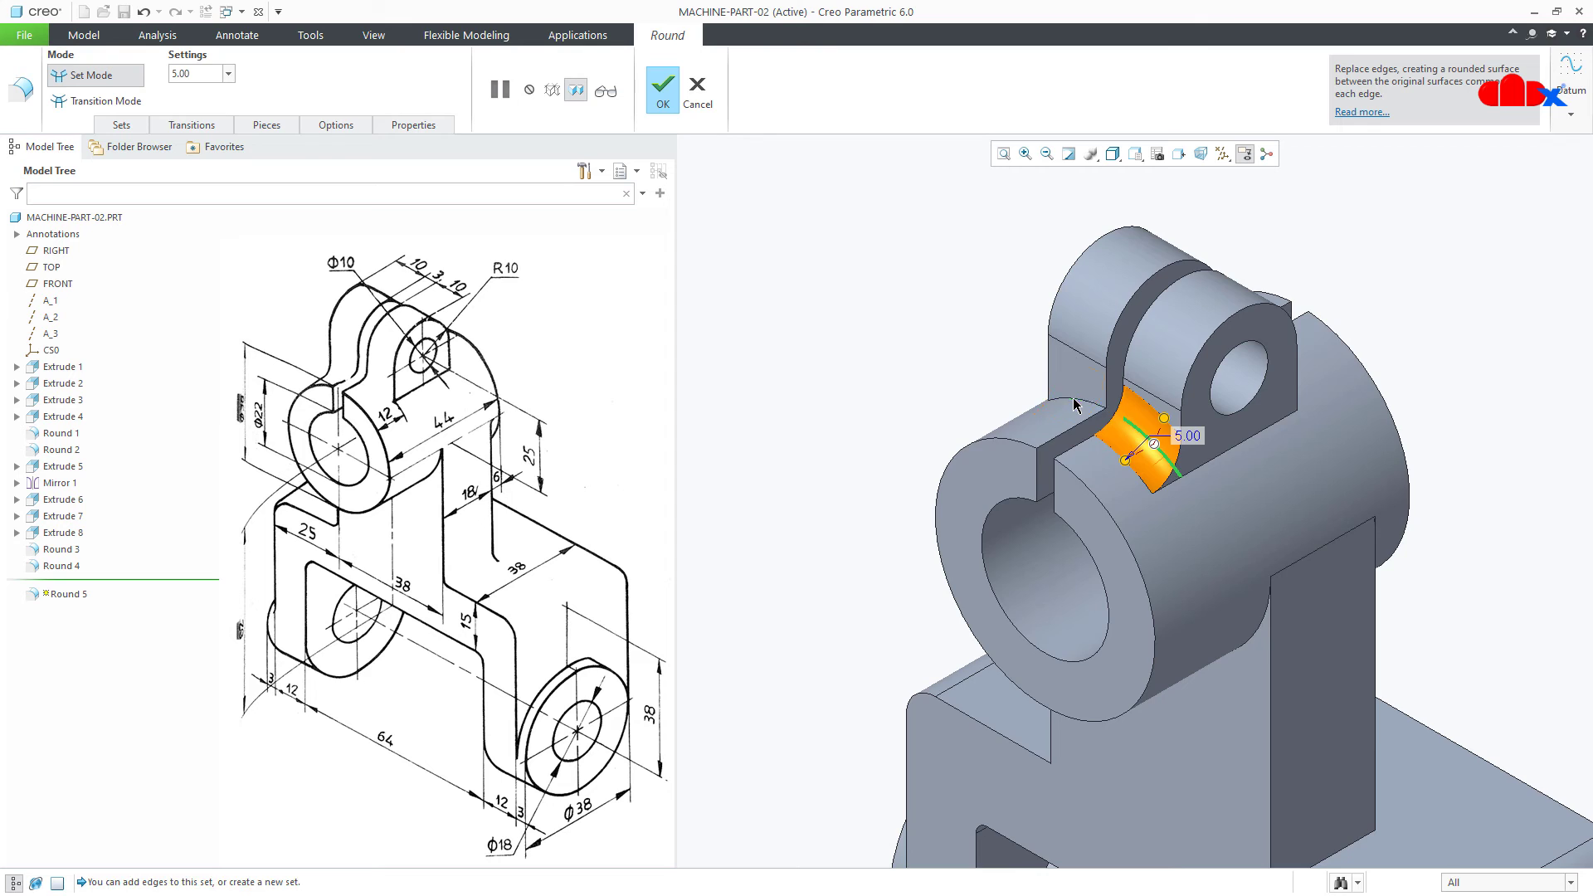
pyautogui.scroll(-5, 1157, 560)
pyautogui.moveTo(1157, 560); pyautogui.dragTo(1121, 554, button='middle')
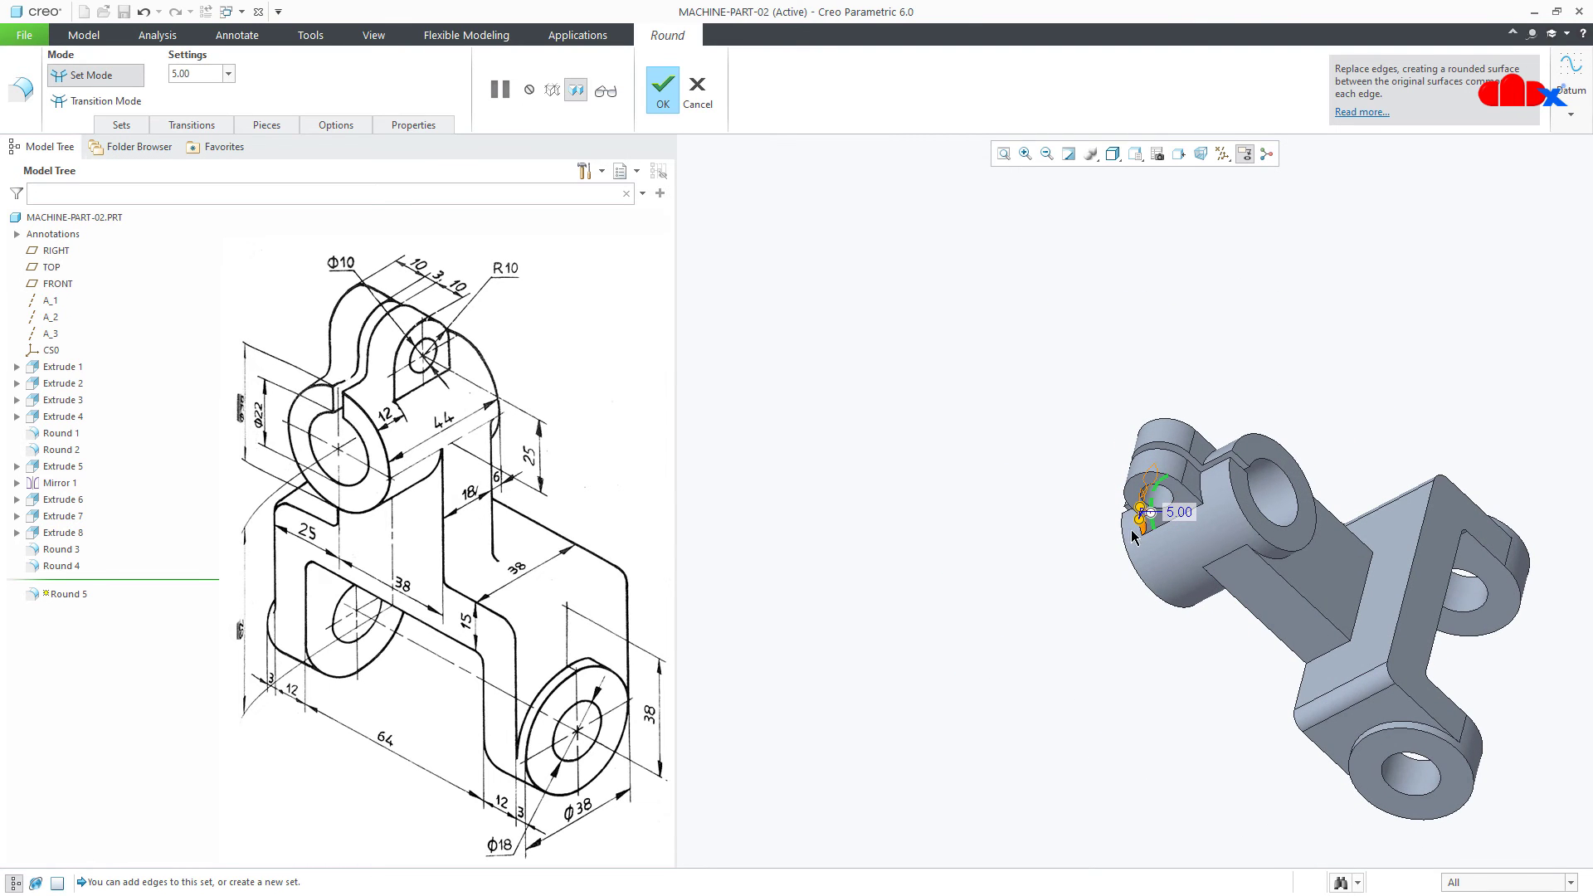
pyautogui.keyDown('ctrl'); pyautogui.click(1202, 501); pyautogui.keyUp('ctrl')
pyautogui.moveTo(1215, 531)
pyautogui.mouseDown(button='middle')
pyautogui.moveTo(1234, 560)
pyautogui.moveTo(1191, 514)
pyautogui.mouseUp(button='middle')
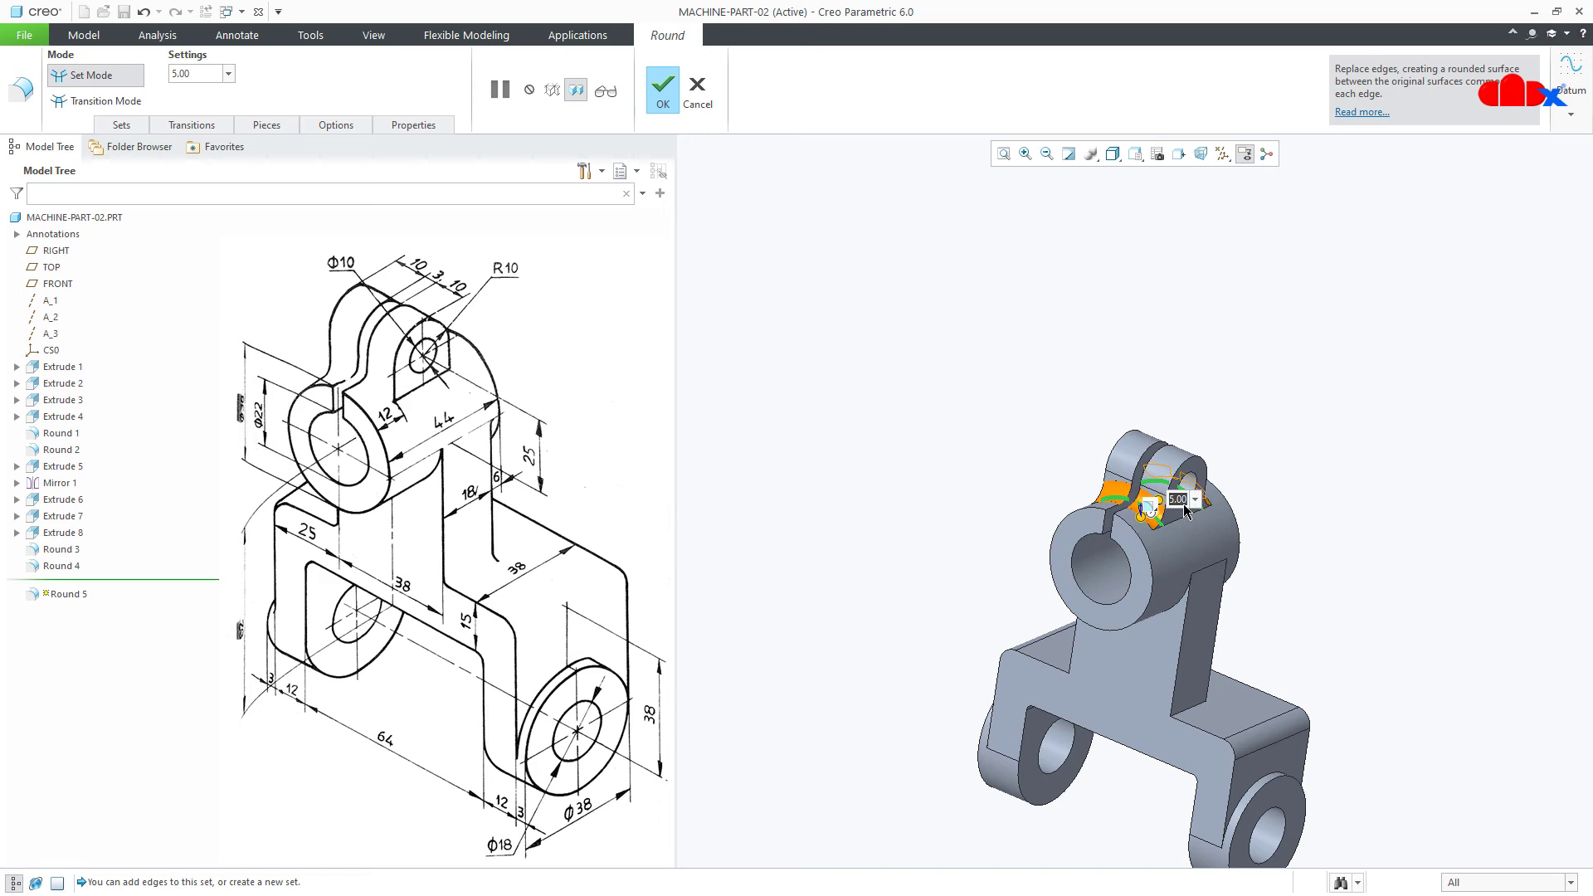
pyautogui.press('Return')
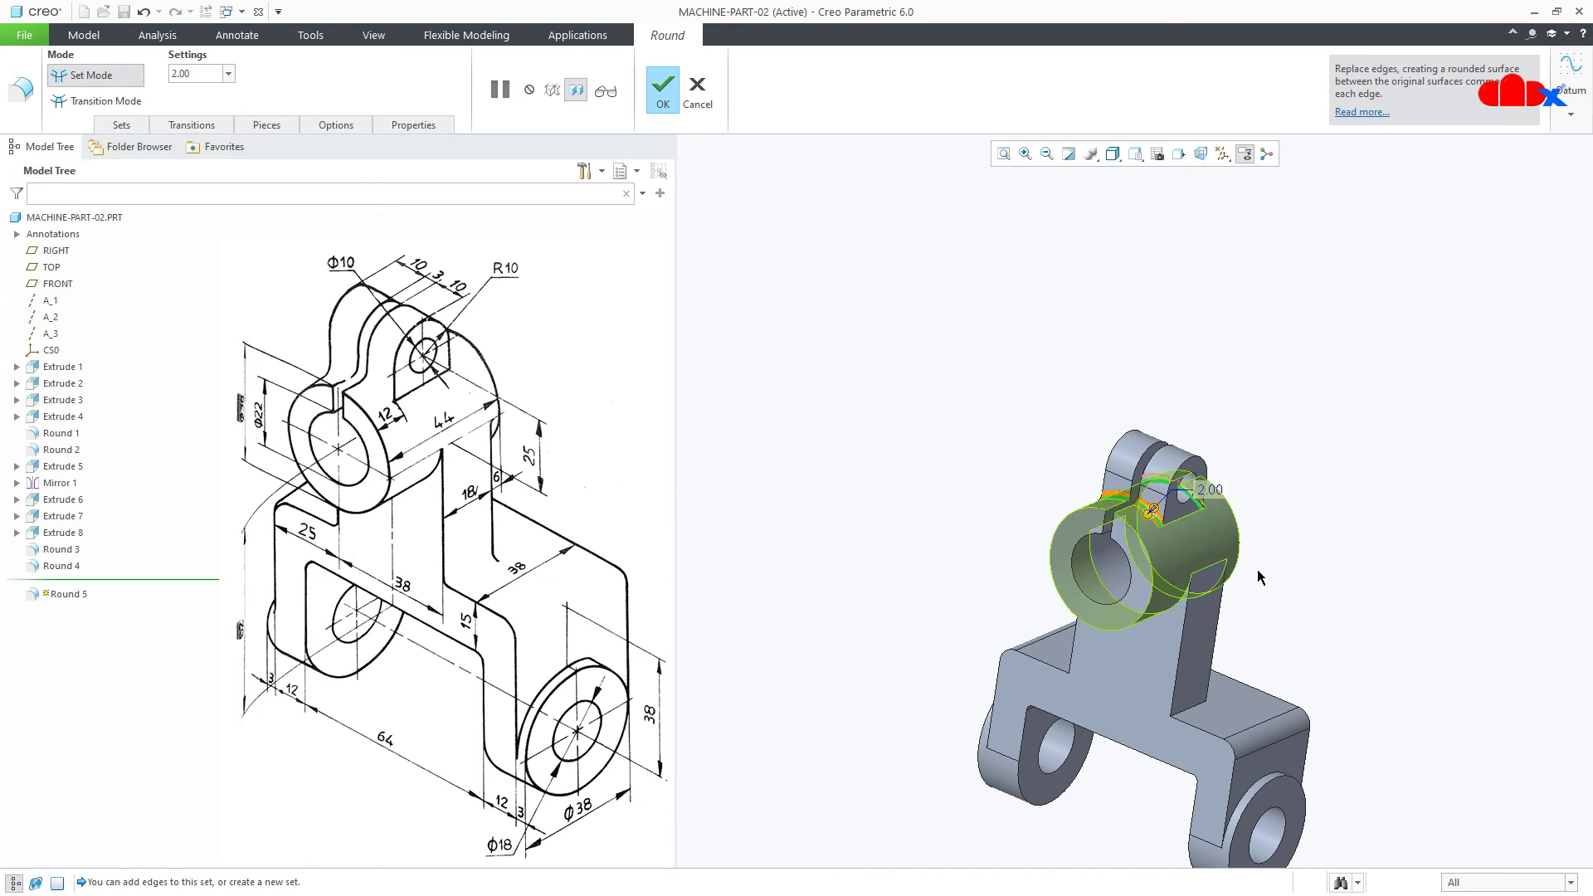
pyautogui.middleClick(1342, 636)
pyautogui.moveTo(1342, 635); pyautogui.dragTo(1412, 665, button='middle')
pyautogui.click(1412, 665)
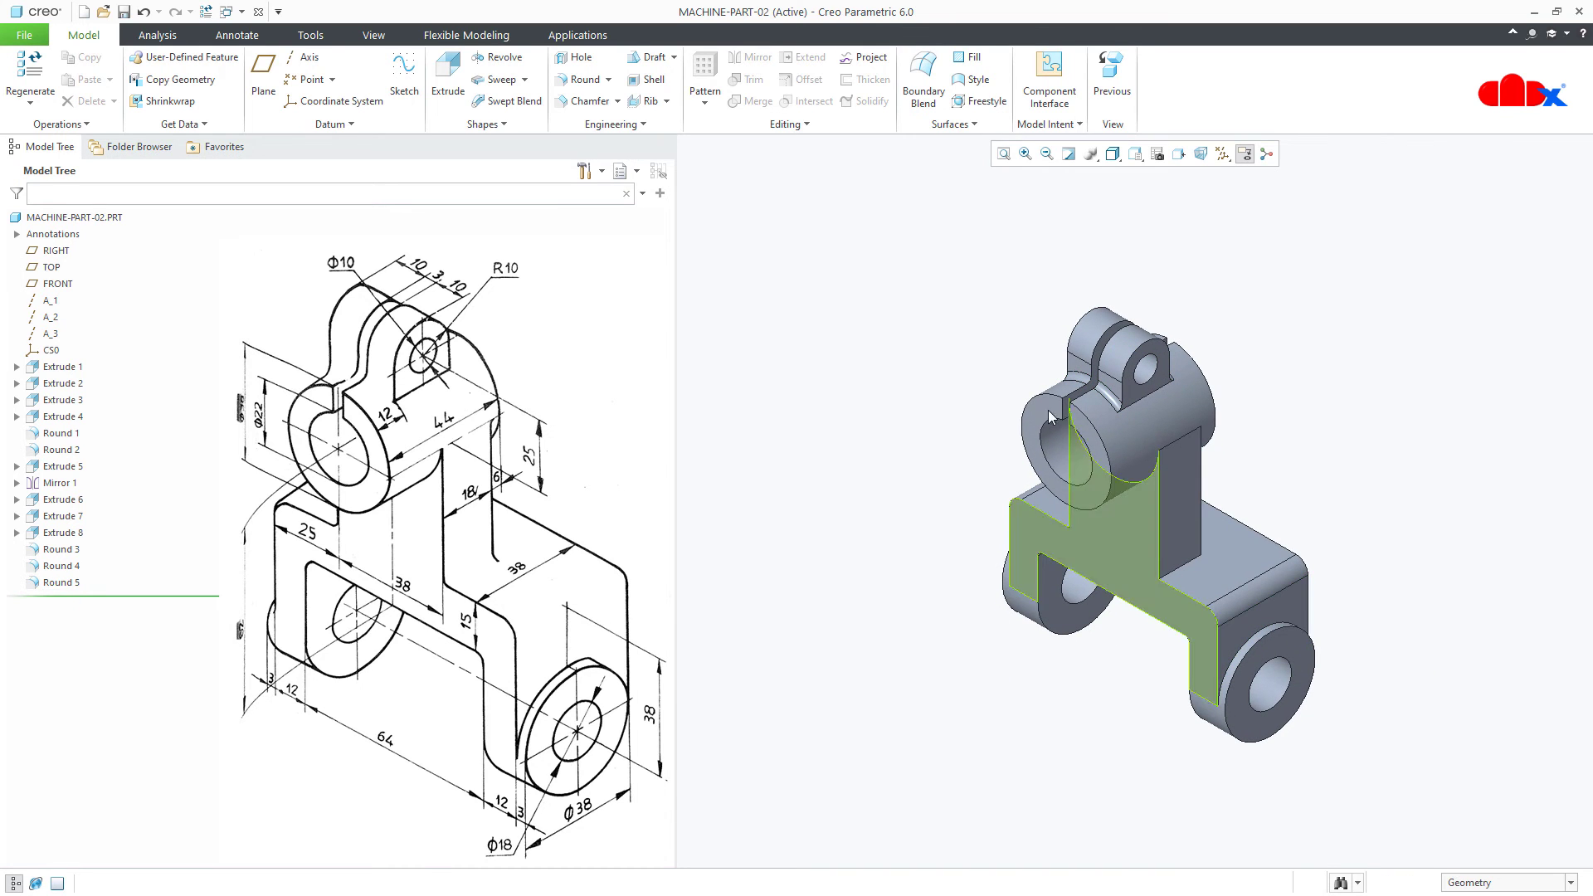
# Step: Round the edge where the upright meets the base at 2.00 as Round 6
pyautogui.click(584, 79)
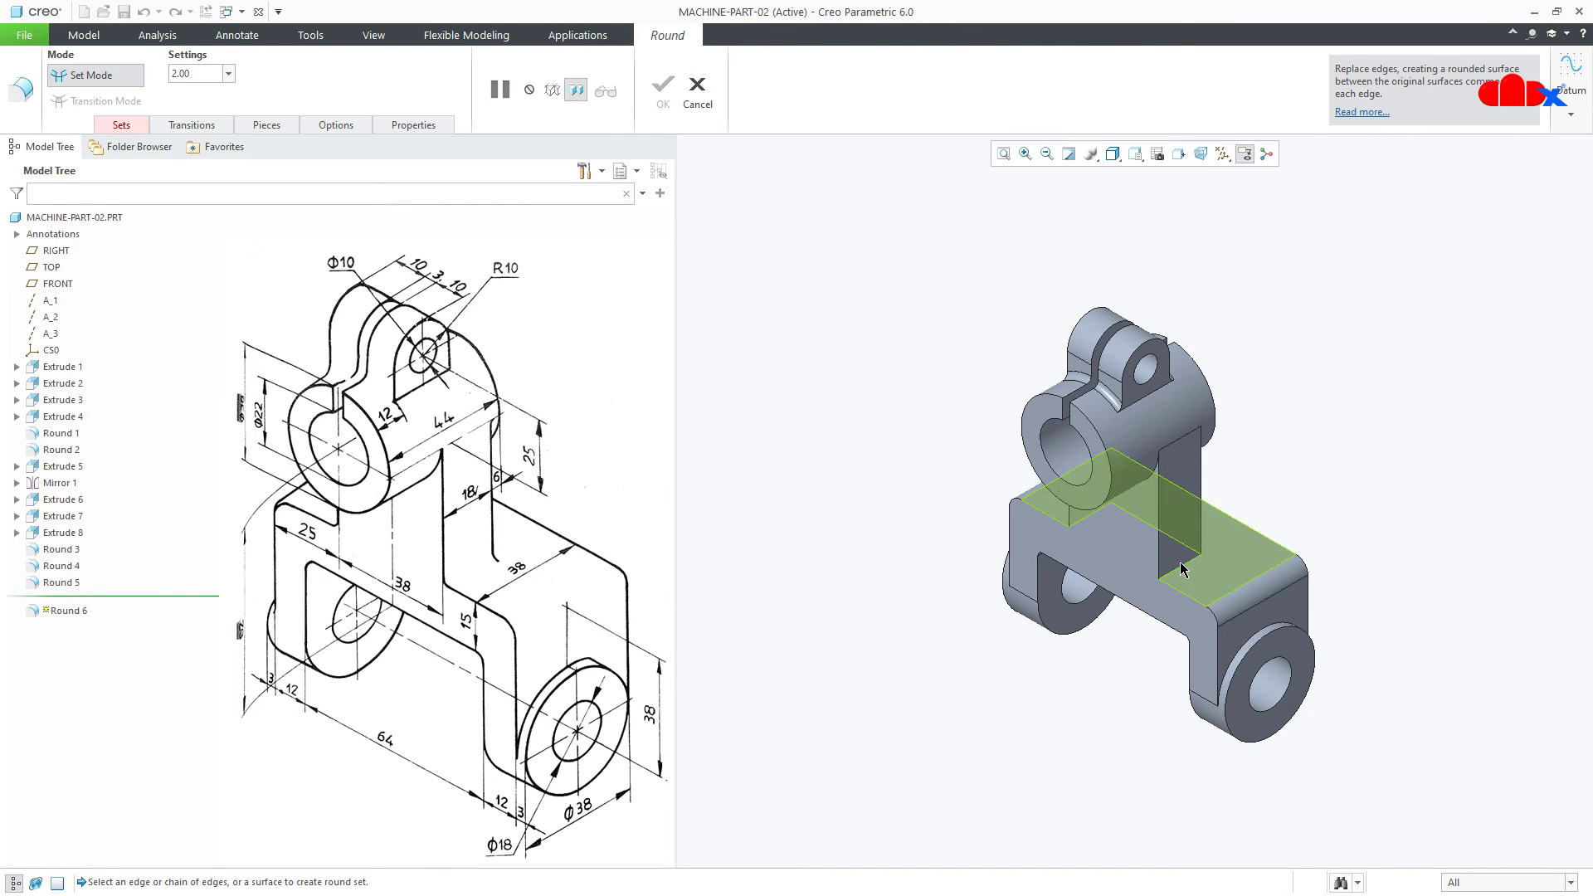
pyautogui.click(1180, 570)
pyautogui.moveTo(1182, 576); pyautogui.dragTo(1170, 612, button='middle')
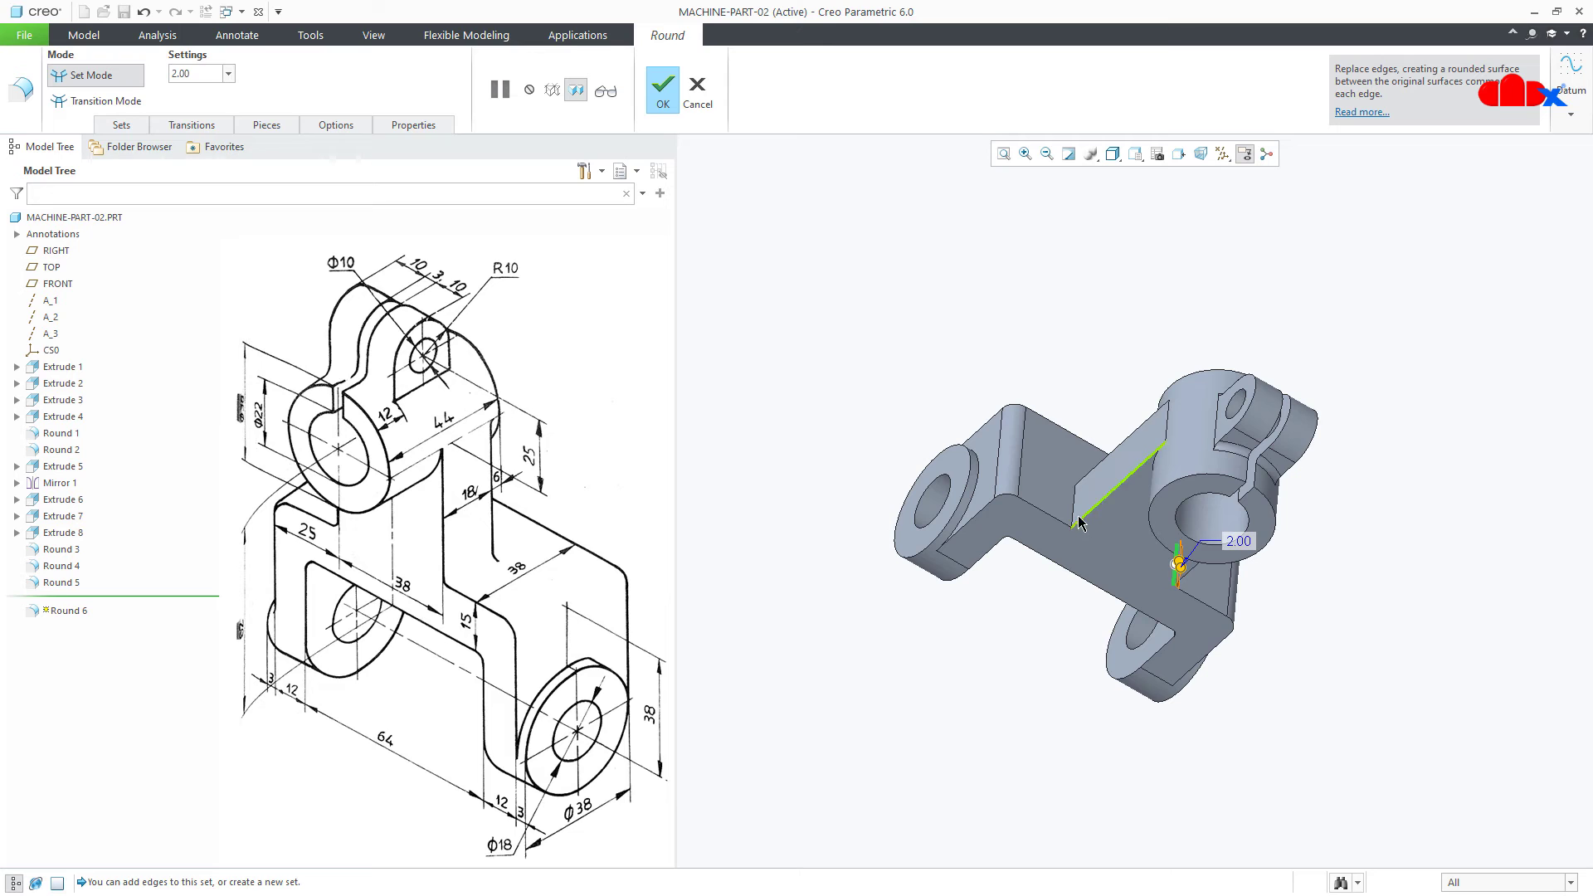
pyautogui.middleClick(1110, 691)
pyautogui.moveTo(1116, 697); pyautogui.dragTo(1344, 744, button='middle')
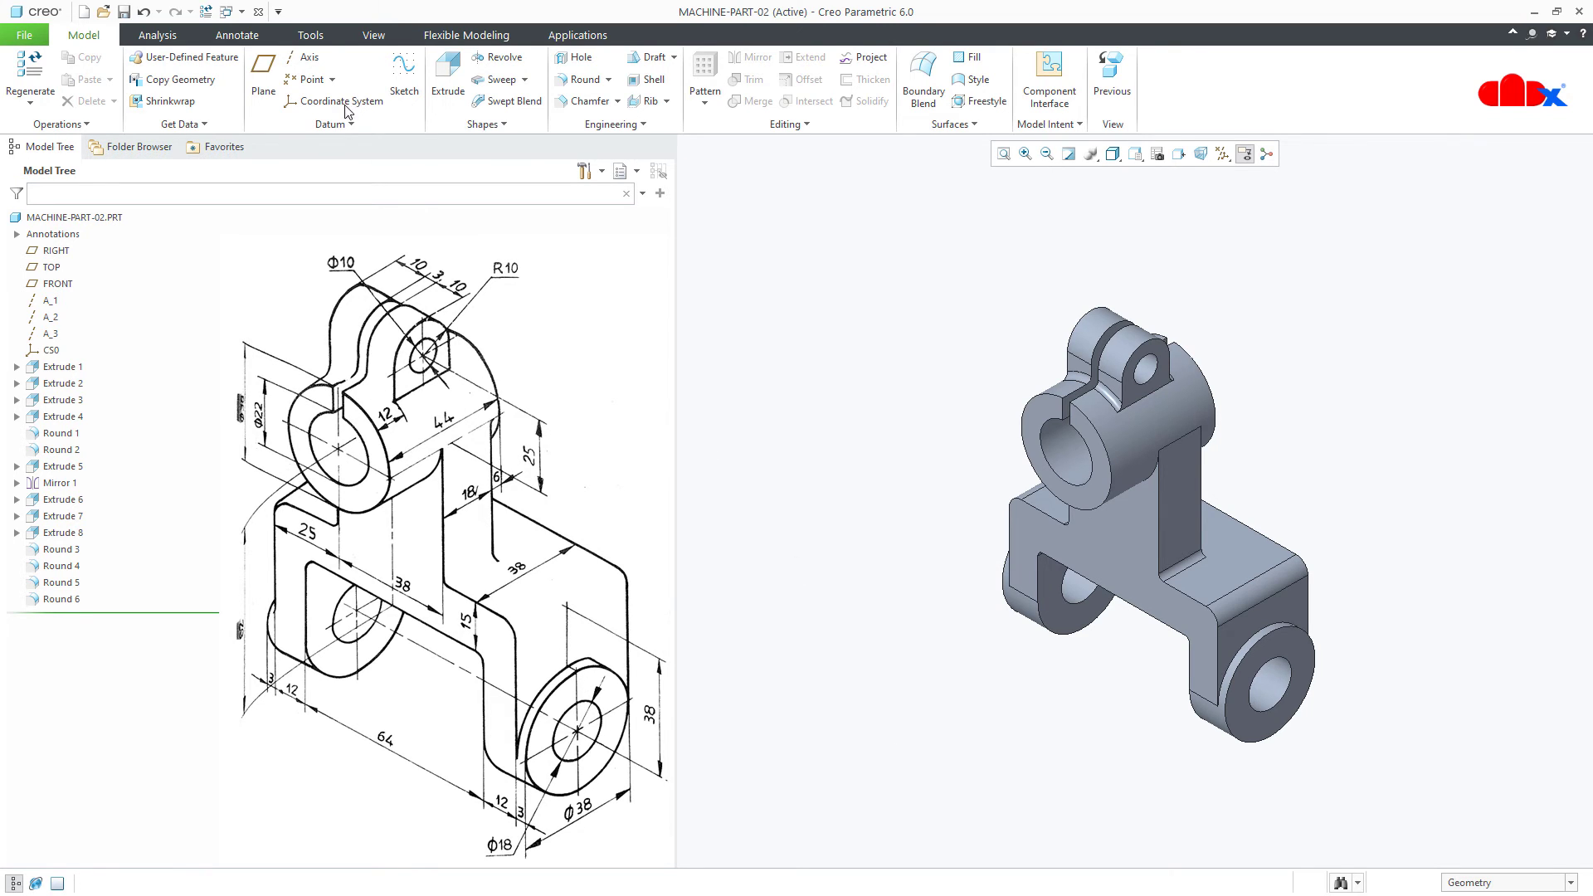
# Step: Show the ∅22.00 boss and 64.00 base dimensions with Show Annotations
pyautogui.click(237, 35)
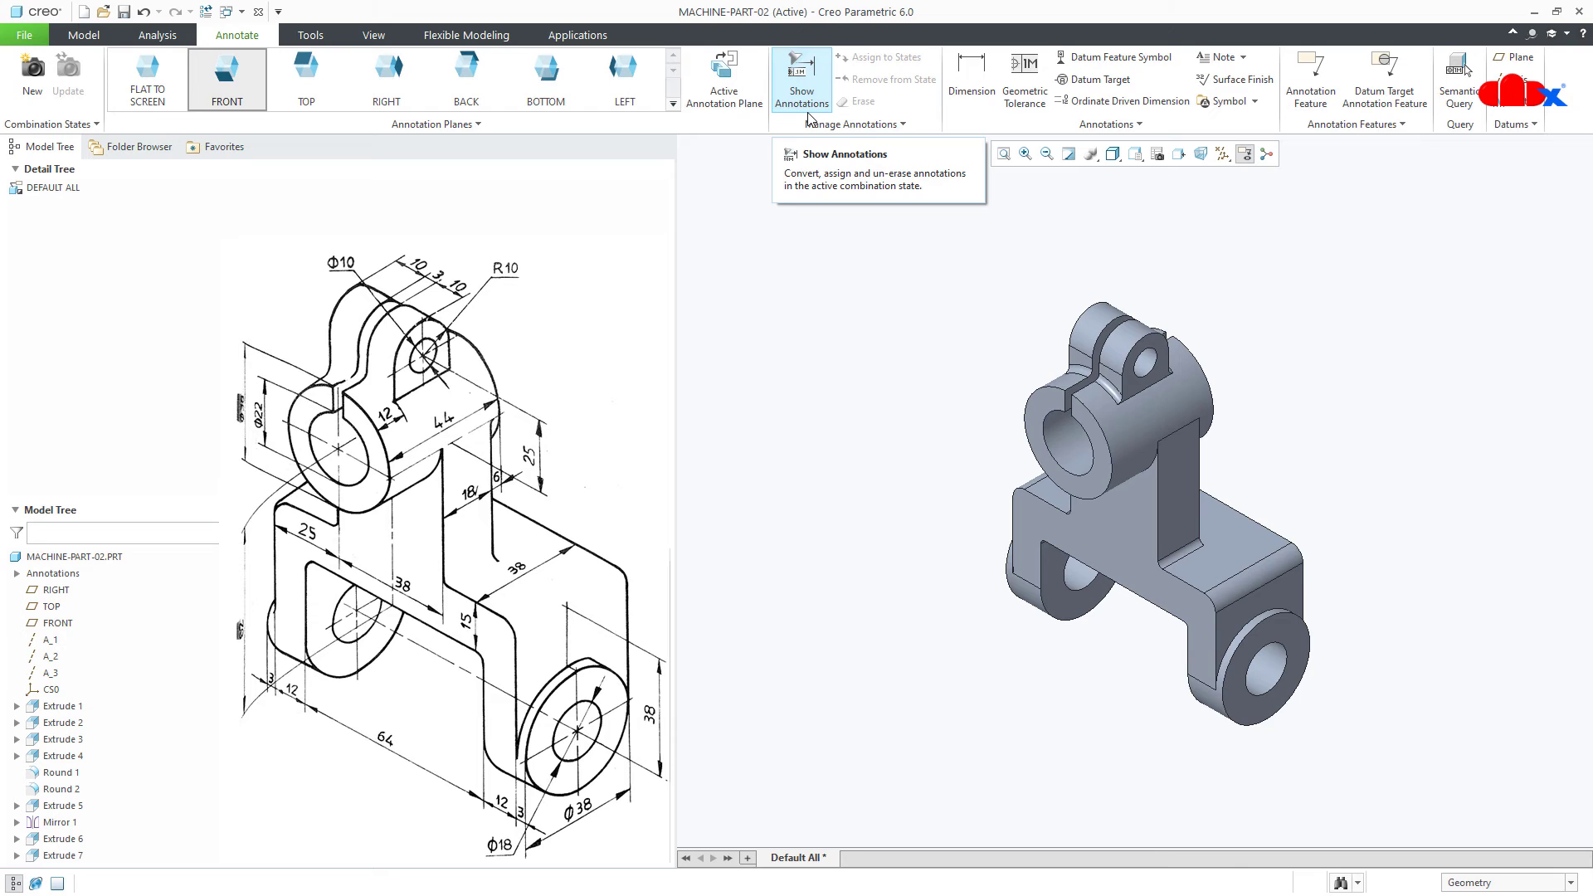
pyautogui.click(802, 83)
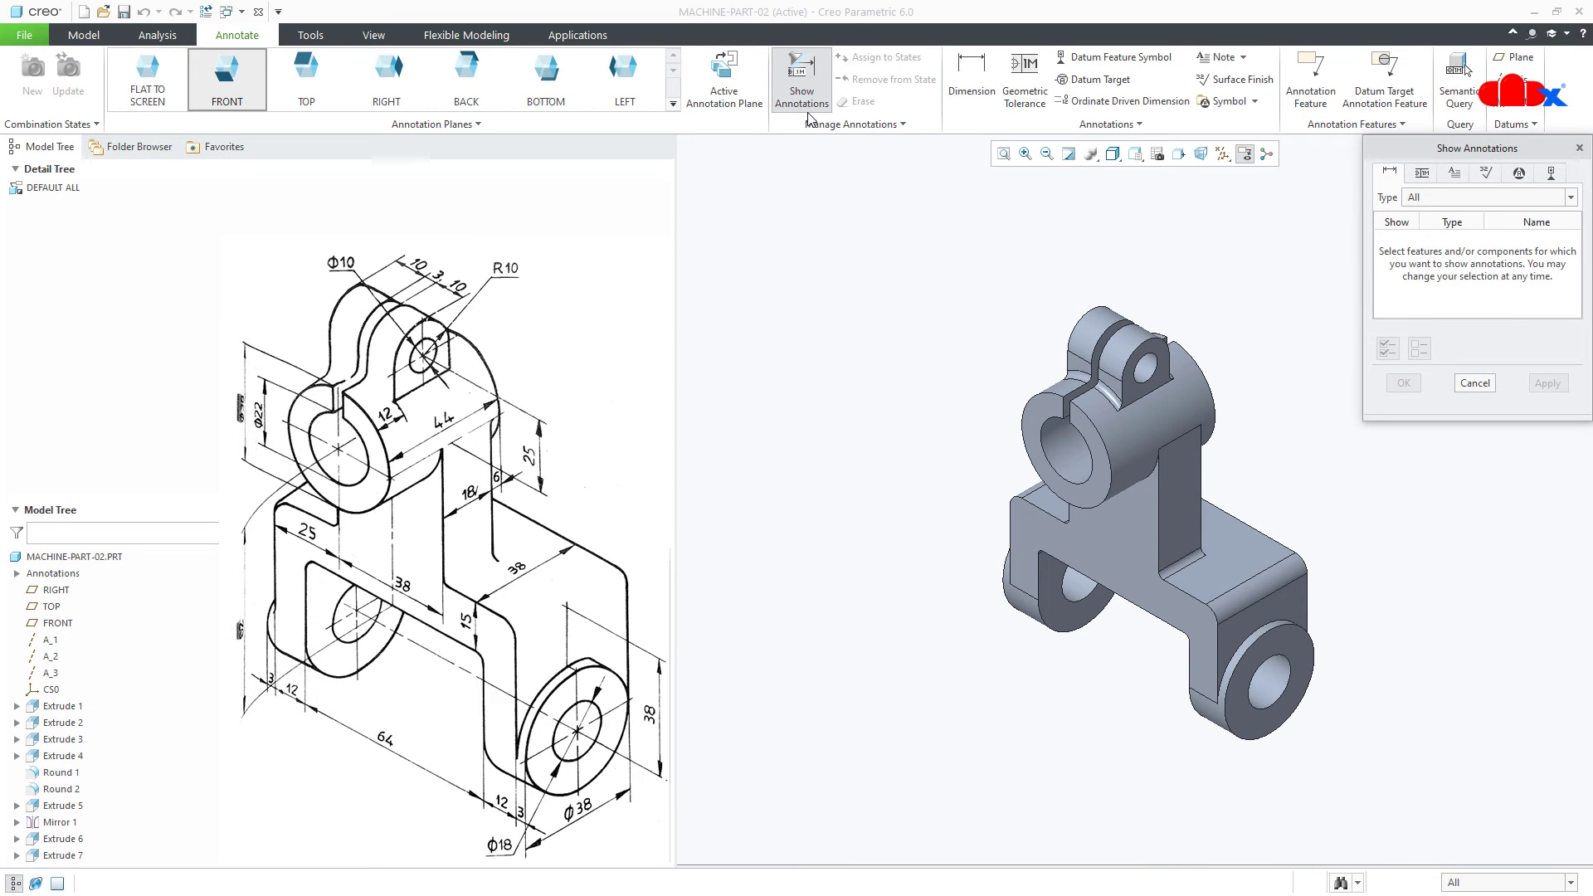
pyautogui.click(1060, 464)
pyautogui.click(1000, 456)
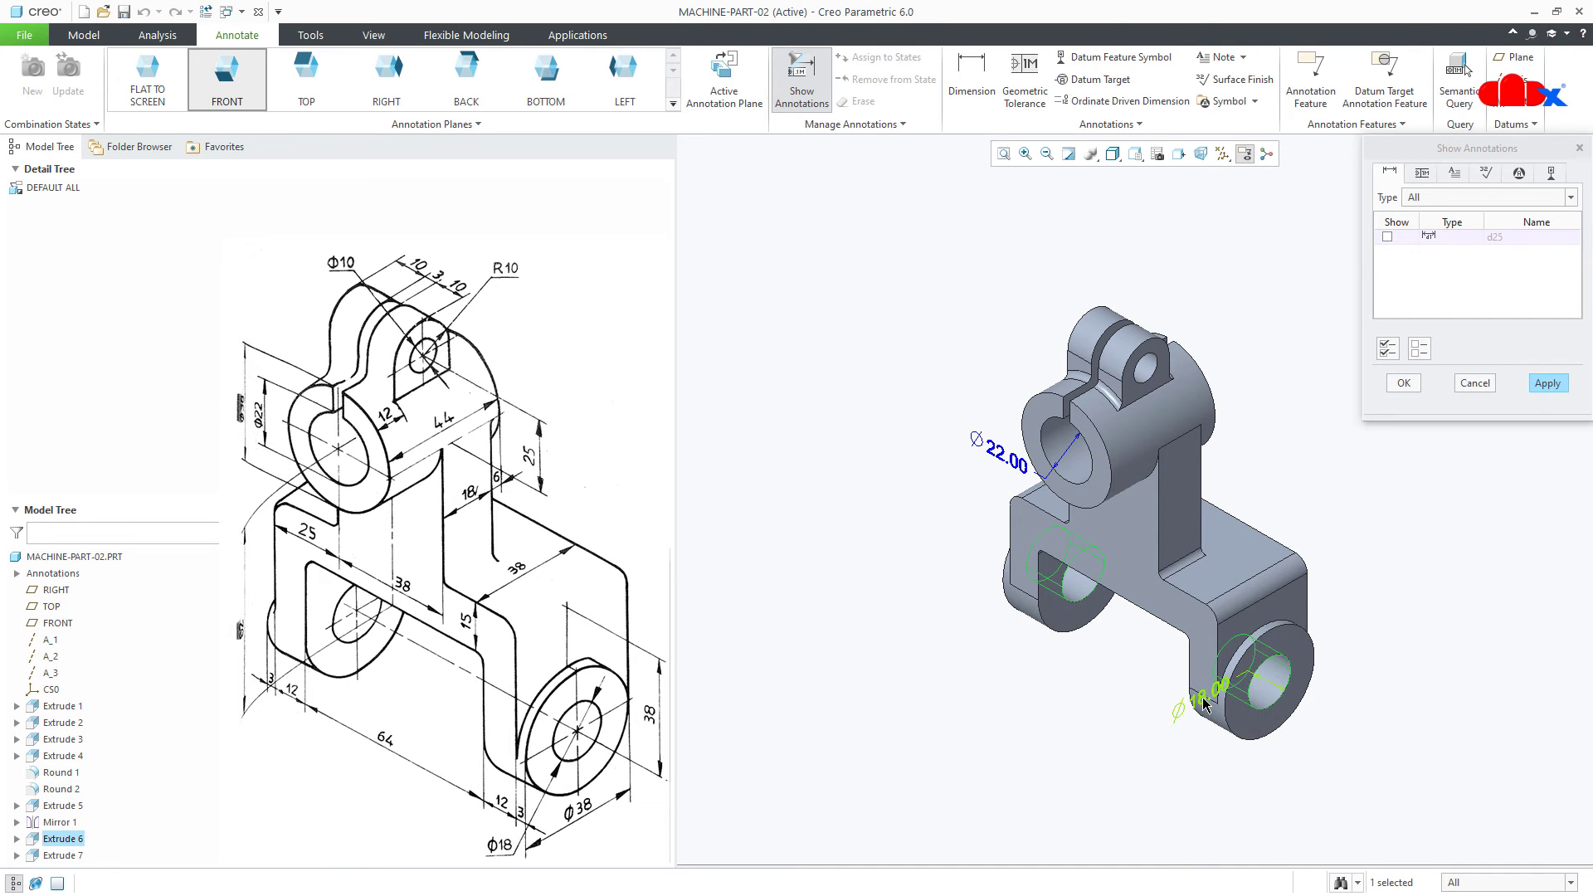
pyautogui.click(1178, 622)
pyautogui.click(1205, 301)
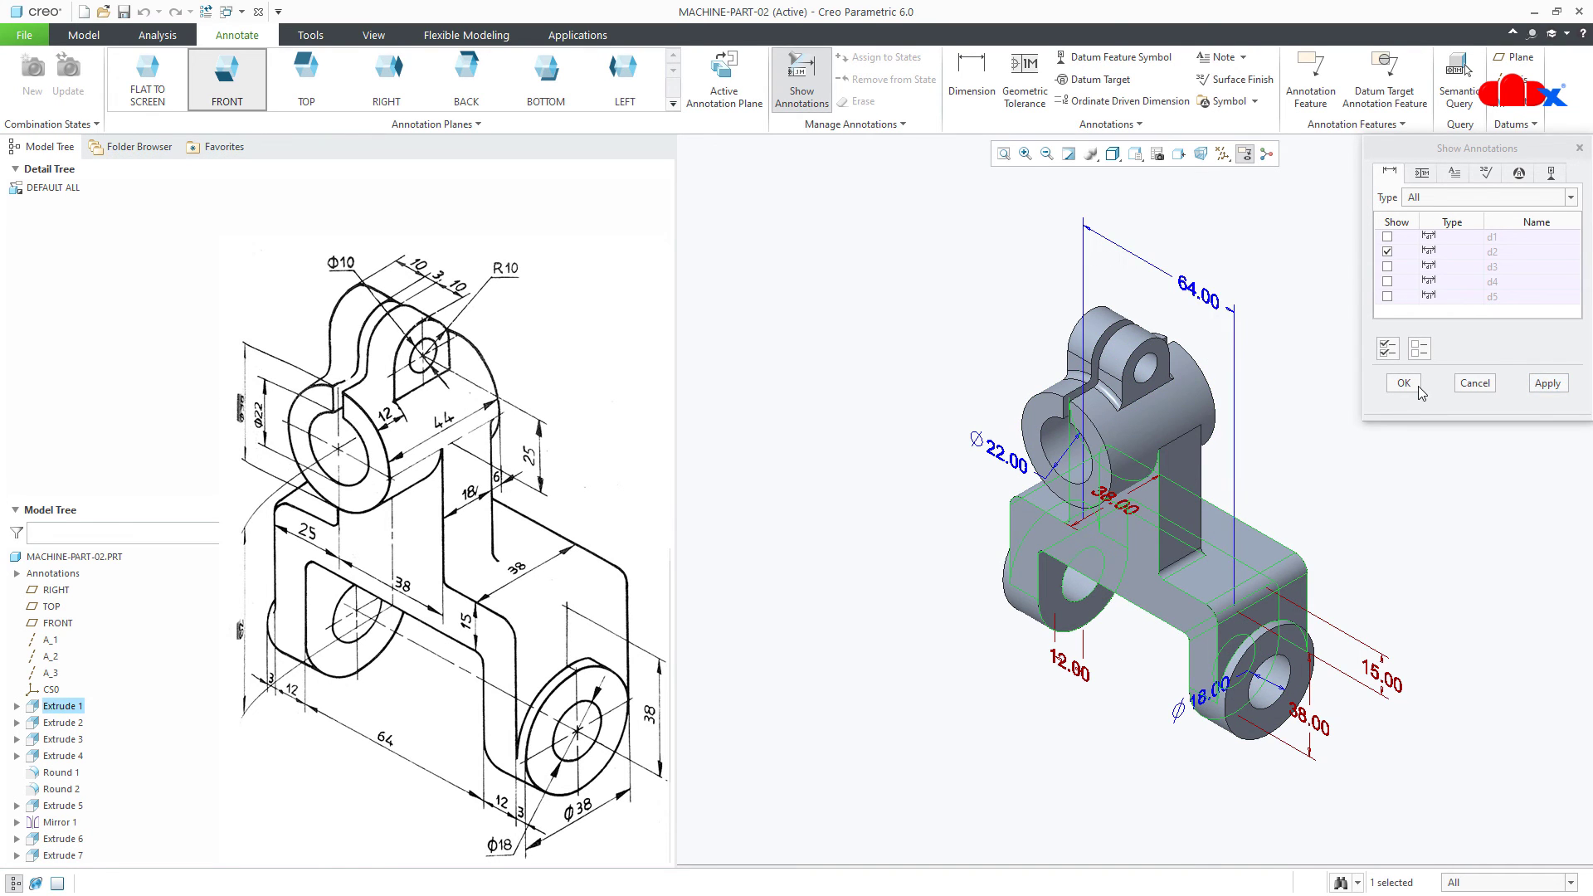
pyautogui.click(1403, 383)
# Step: Drag the ∅18.00, 64.00 and ∅22.00 dimension text into clear positions
pyautogui.click(1211, 674)
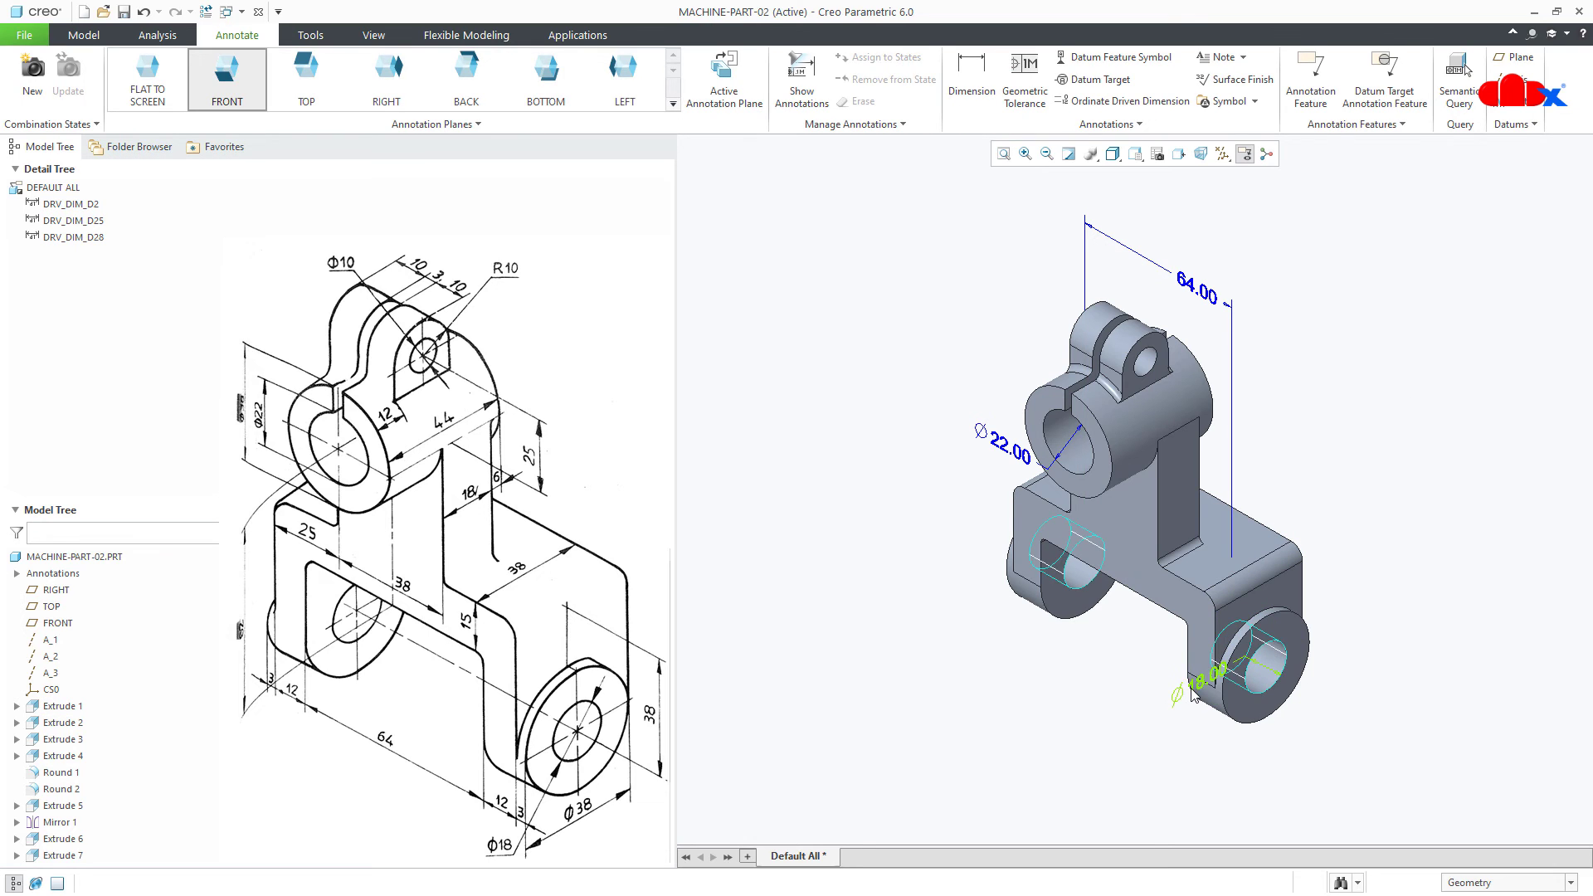
pyautogui.moveTo(1212, 674); pyautogui.dragTo(1279, 733)
pyautogui.click(1332, 600)
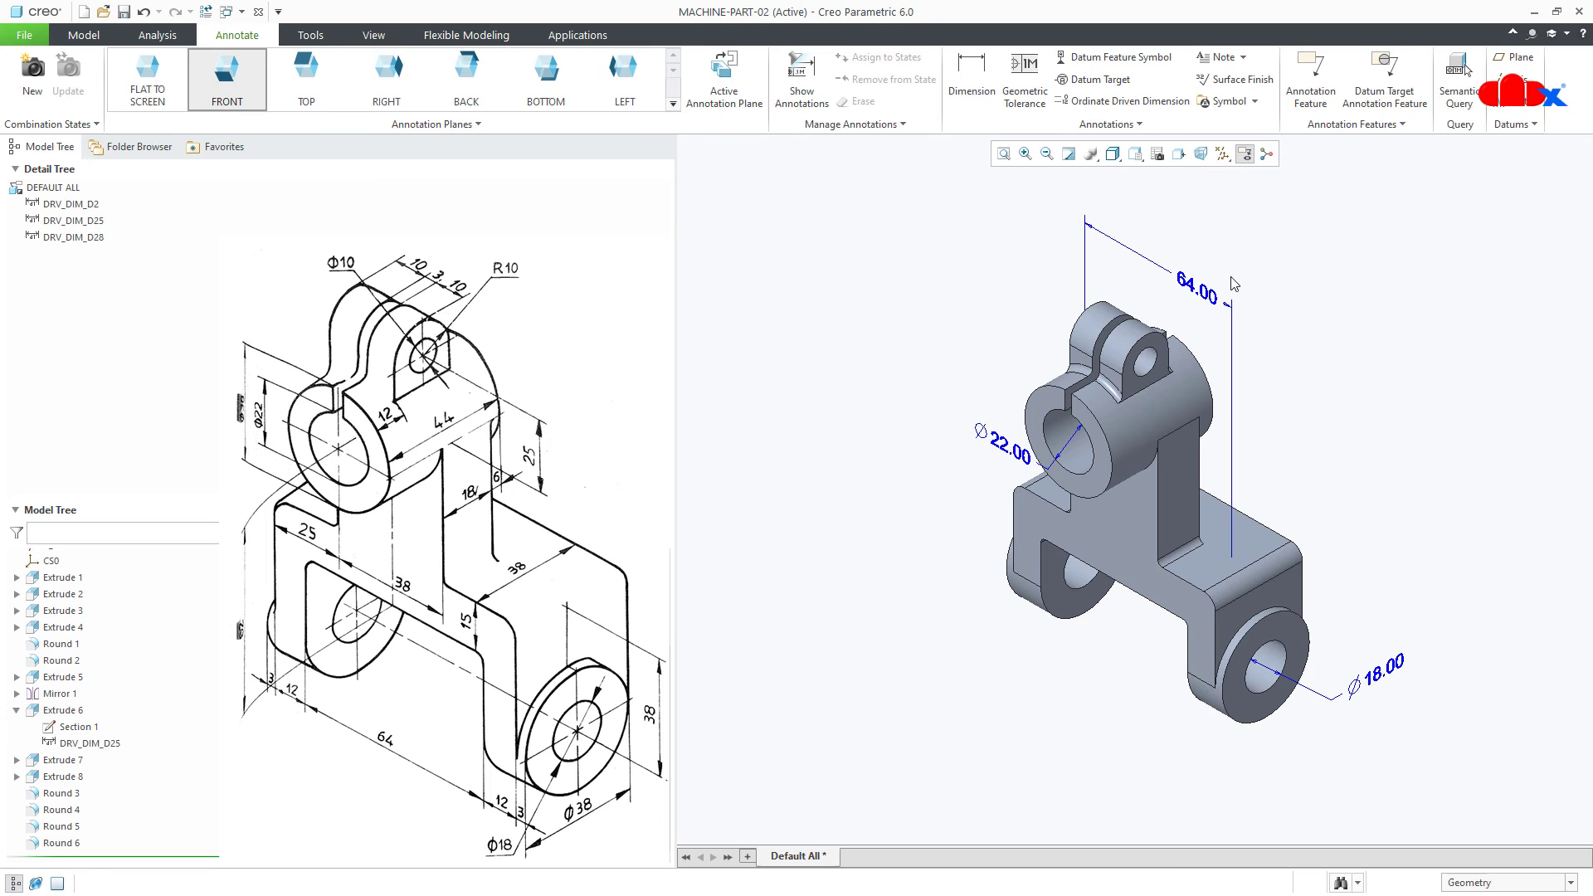
pyautogui.click(1197, 287)
pyautogui.moveTo(1197, 286)
pyautogui.mouseDown()
pyautogui.moveTo(1172, 276)
pyautogui.moveTo(1157, 298)
pyautogui.mouseUp()
pyautogui.click(1018, 454)
pyautogui.moveTo(1008, 448); pyautogui.dragTo(999, 345)
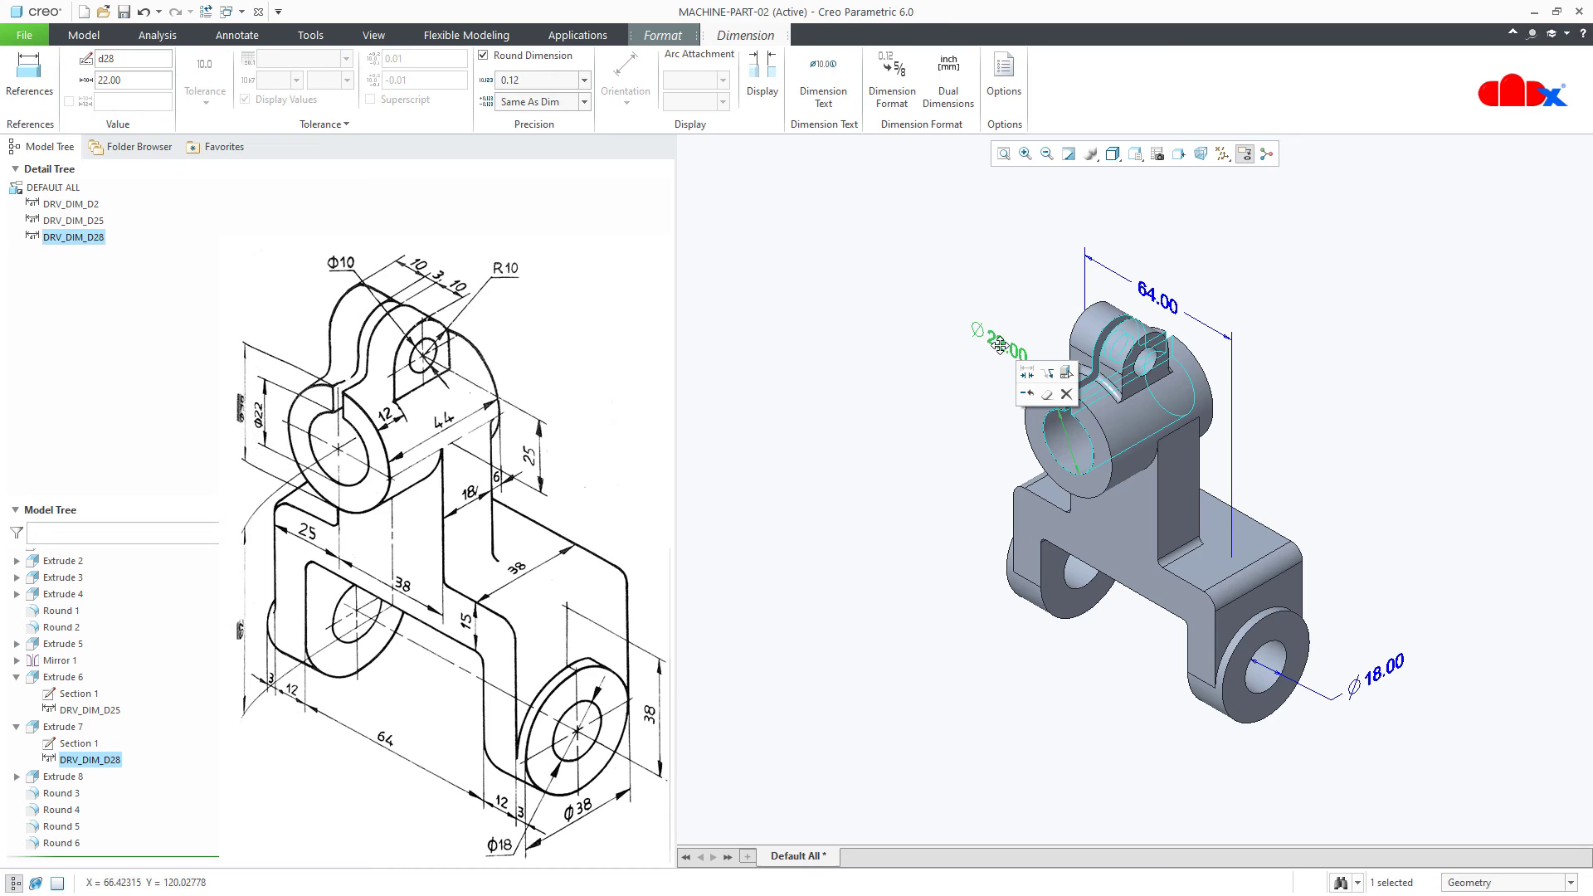
pyautogui.click(1366, 401)
pyautogui.click(972, 83)
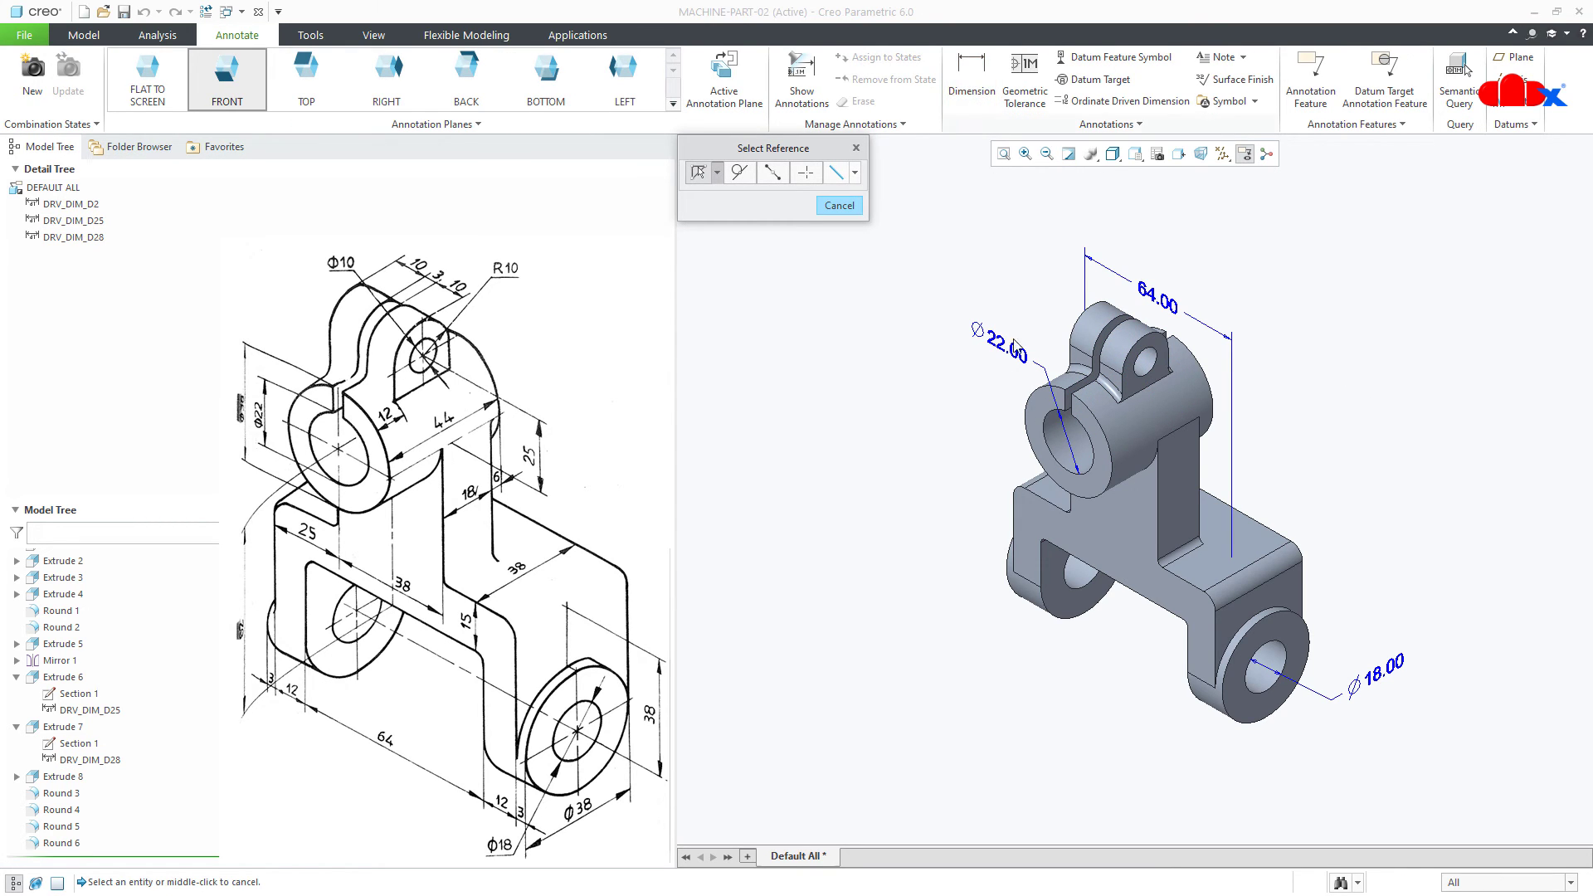
# Step: Place an 88.00 dimension between the outer edges of the two lower lugs, below the part
pyautogui.click(1013, 555)
pyautogui.keyDown('ctrl'); pyautogui.click(1216, 647); pyautogui.keyUp('ctrl')
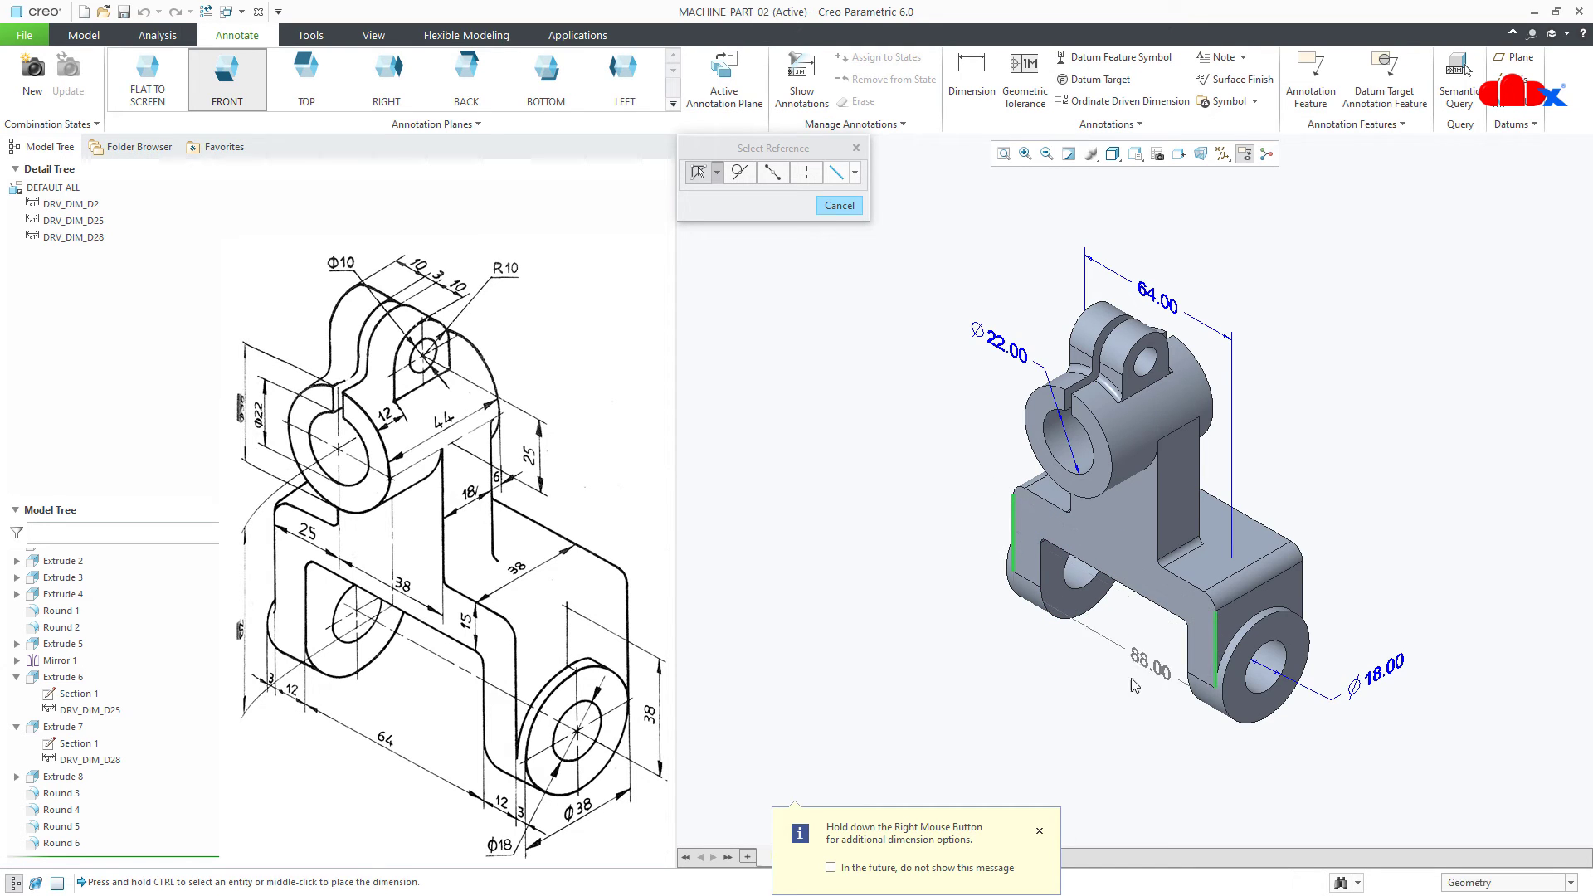
pyautogui.middleClick(1099, 704)
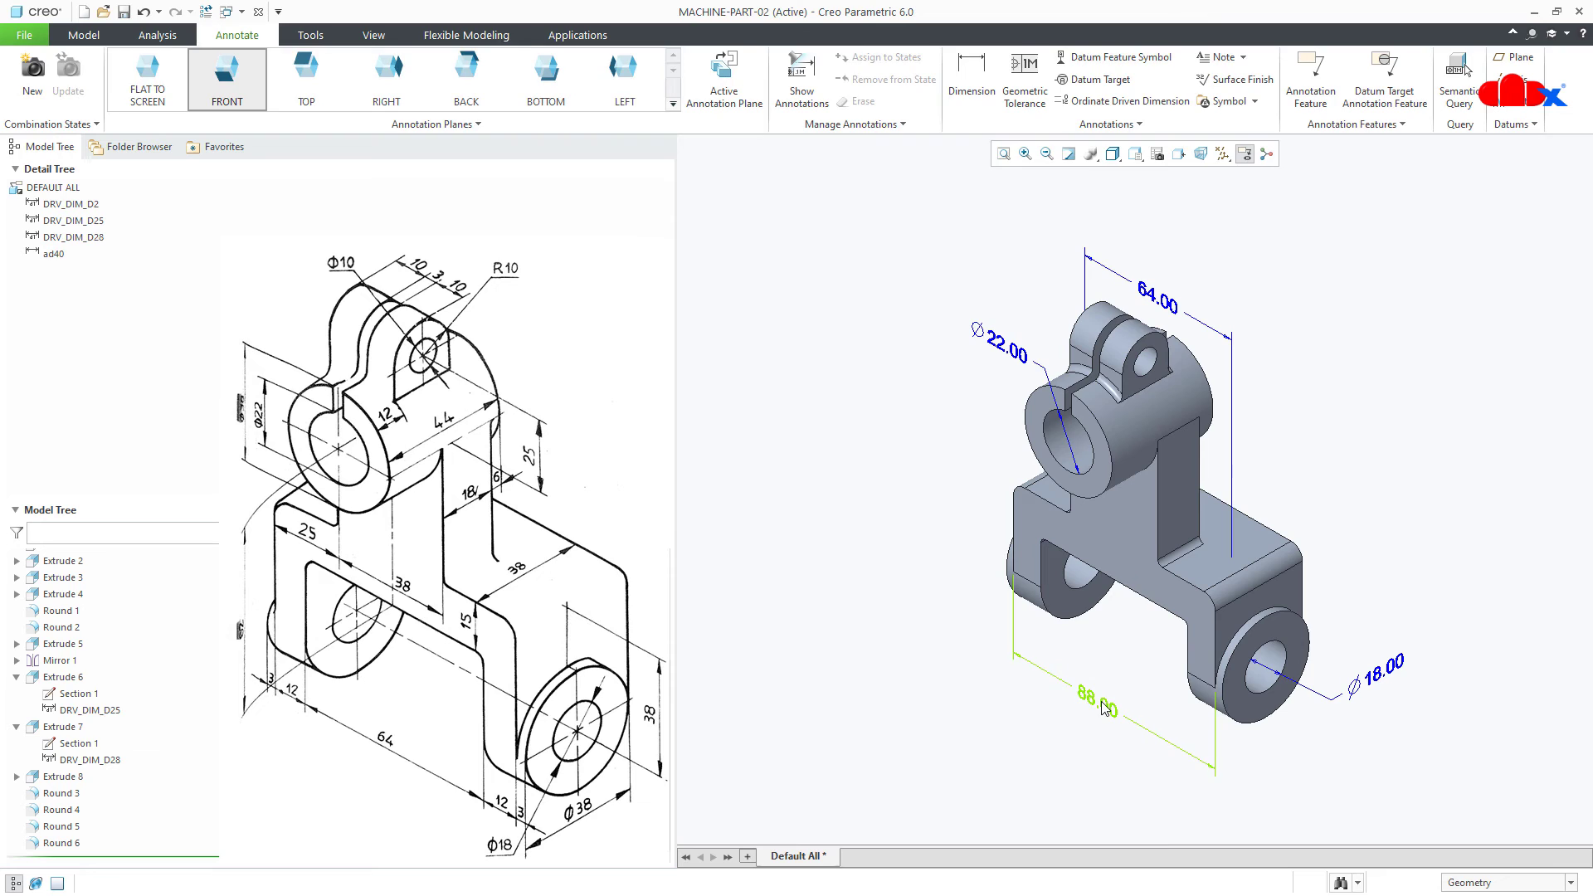
pyautogui.moveTo(1105, 707); pyautogui.dragTo(1113, 711)
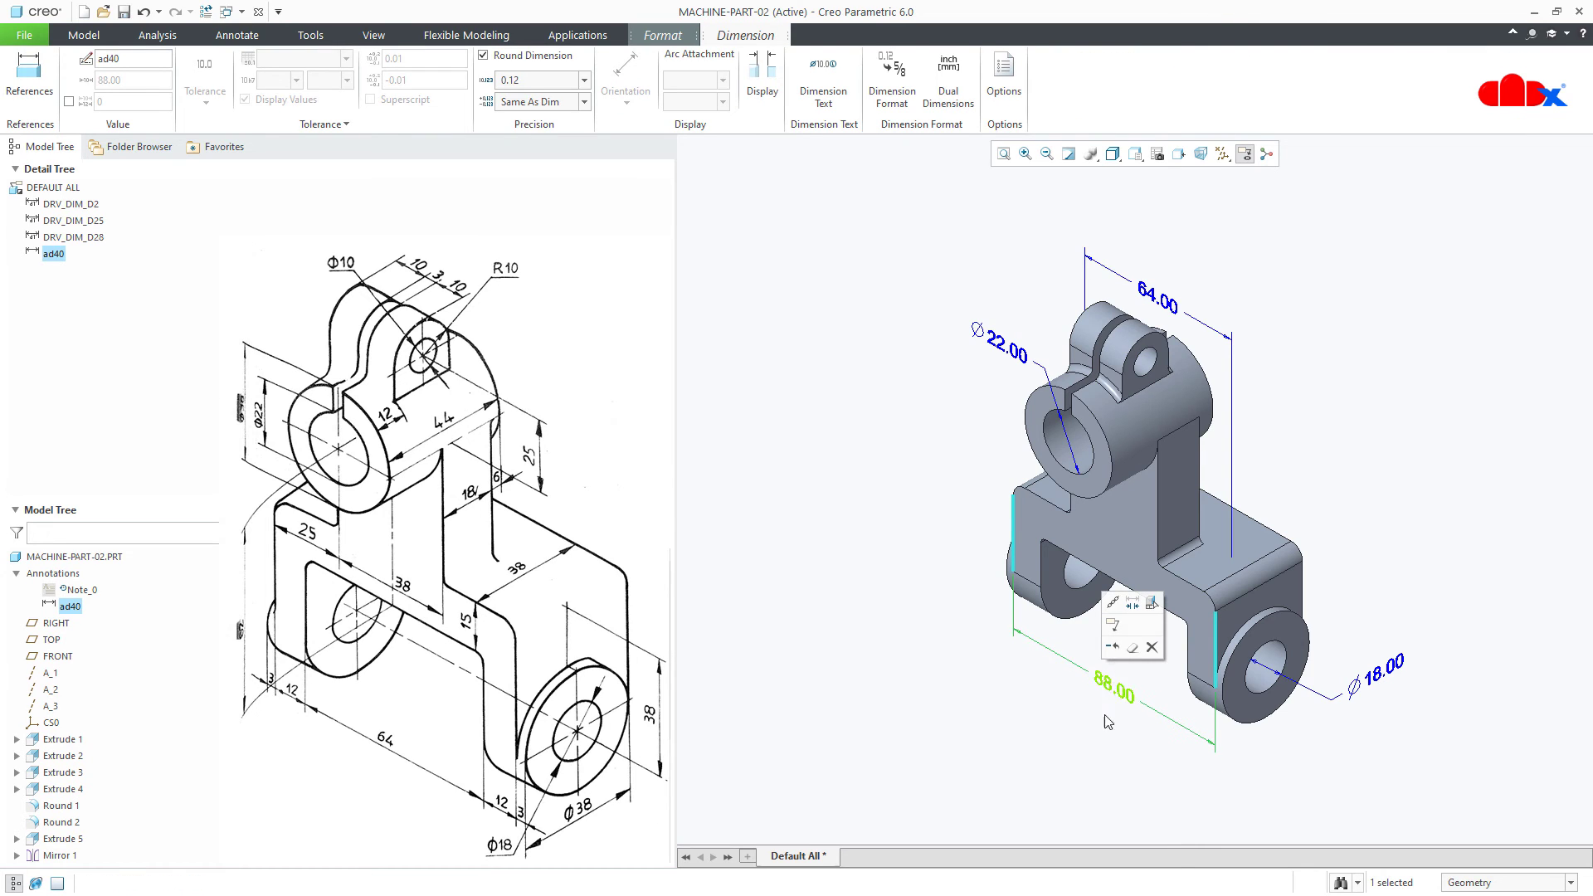
pyautogui.click(1098, 735)
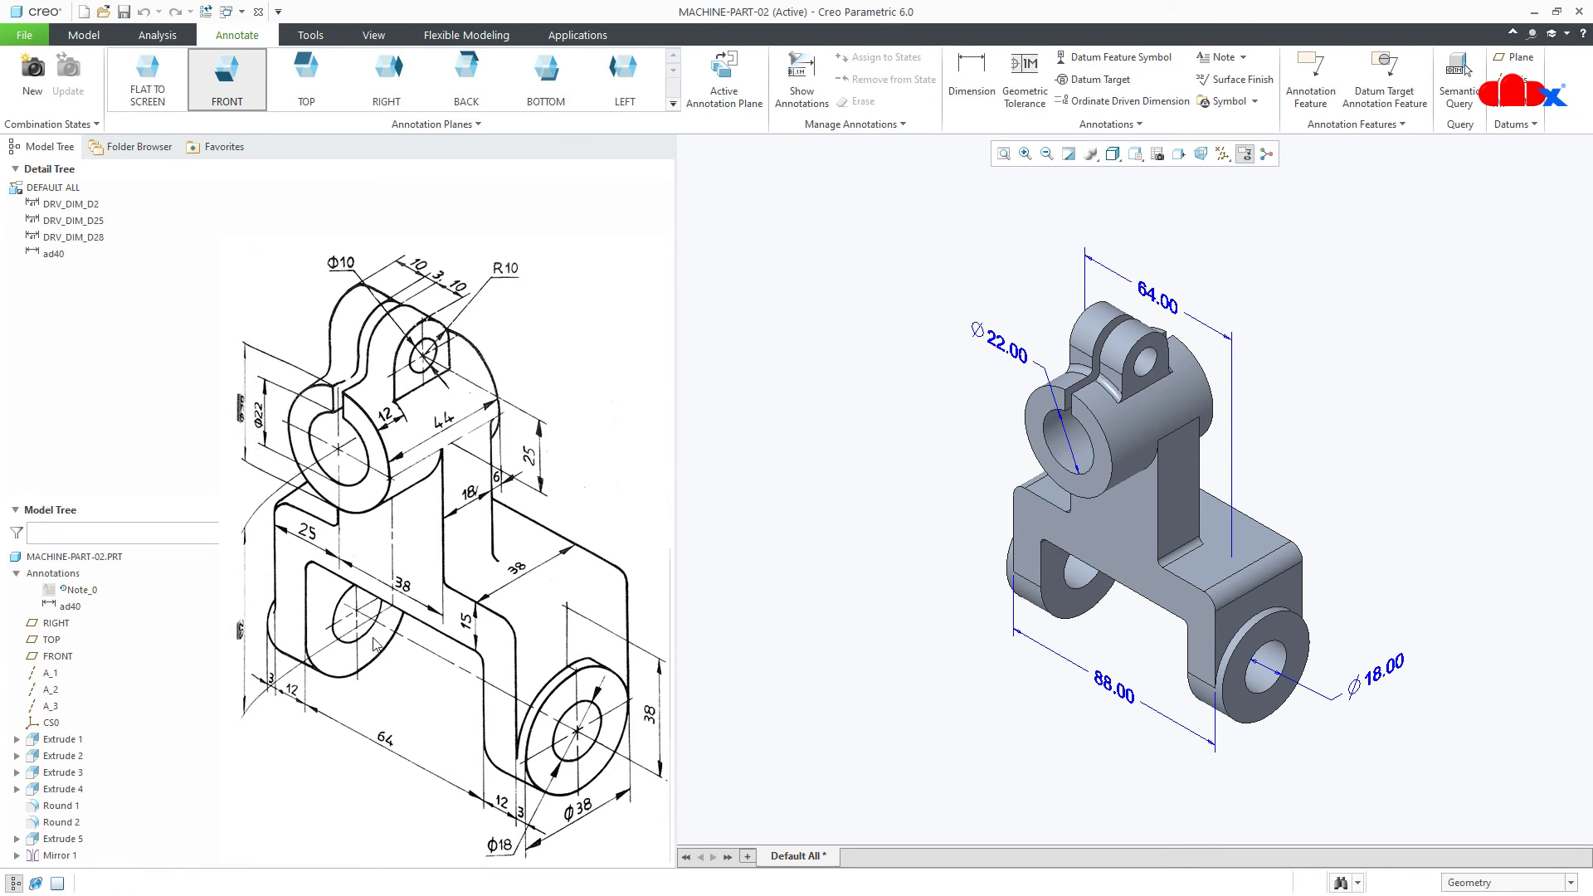
pyautogui.click(85, 39)
pyautogui.click(25, 35)
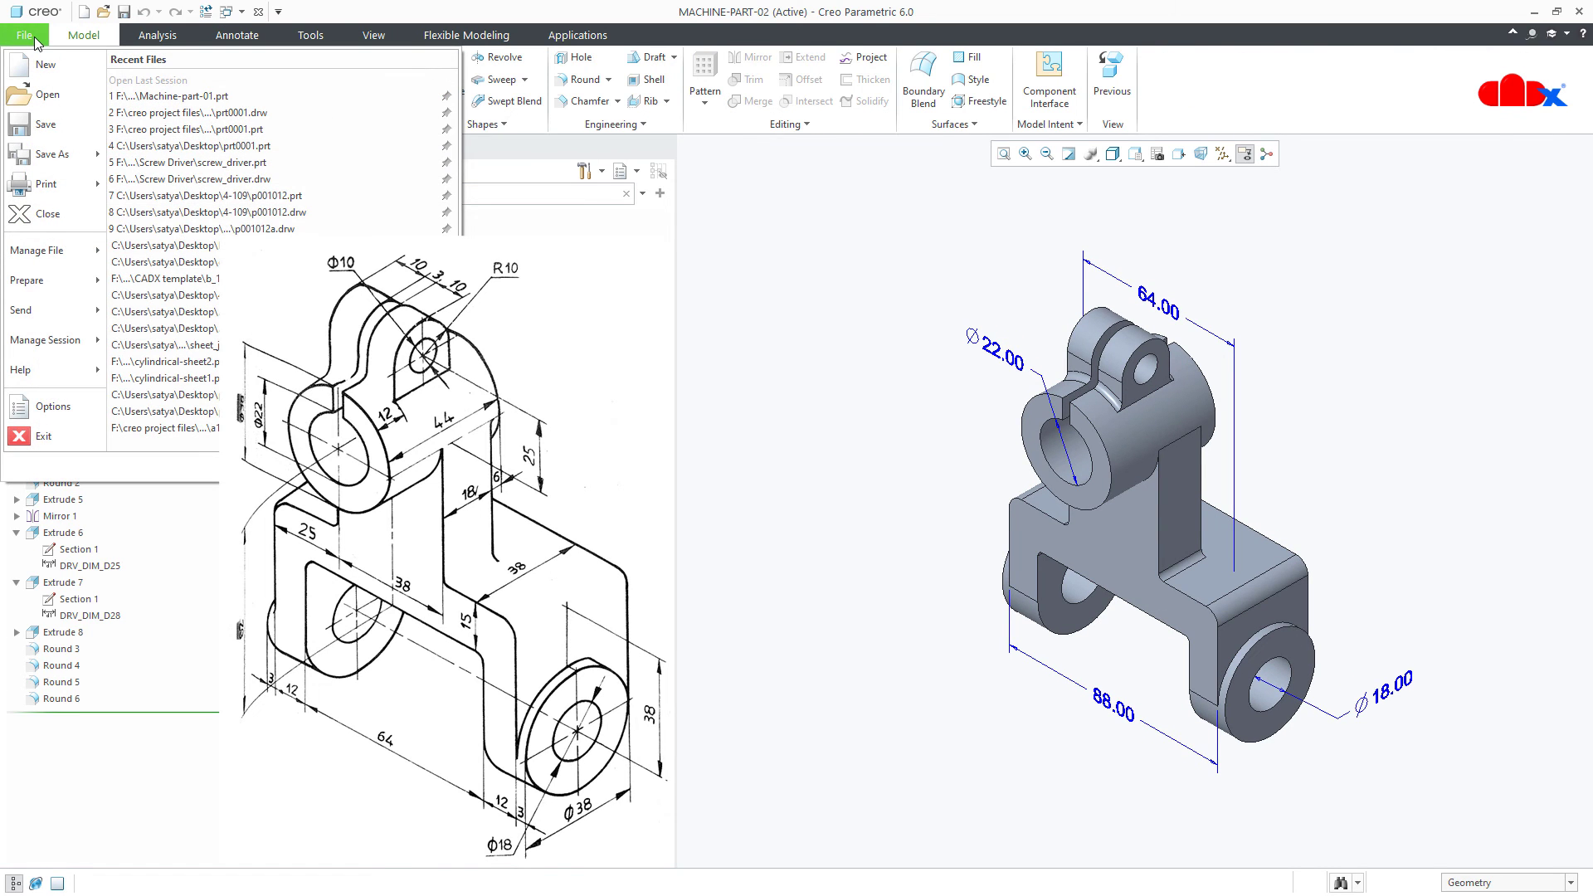
# Step: Create a new drawing from the chosen template and maximize its window
pyautogui.click(37, 64)
pyautogui.click(876, 449)
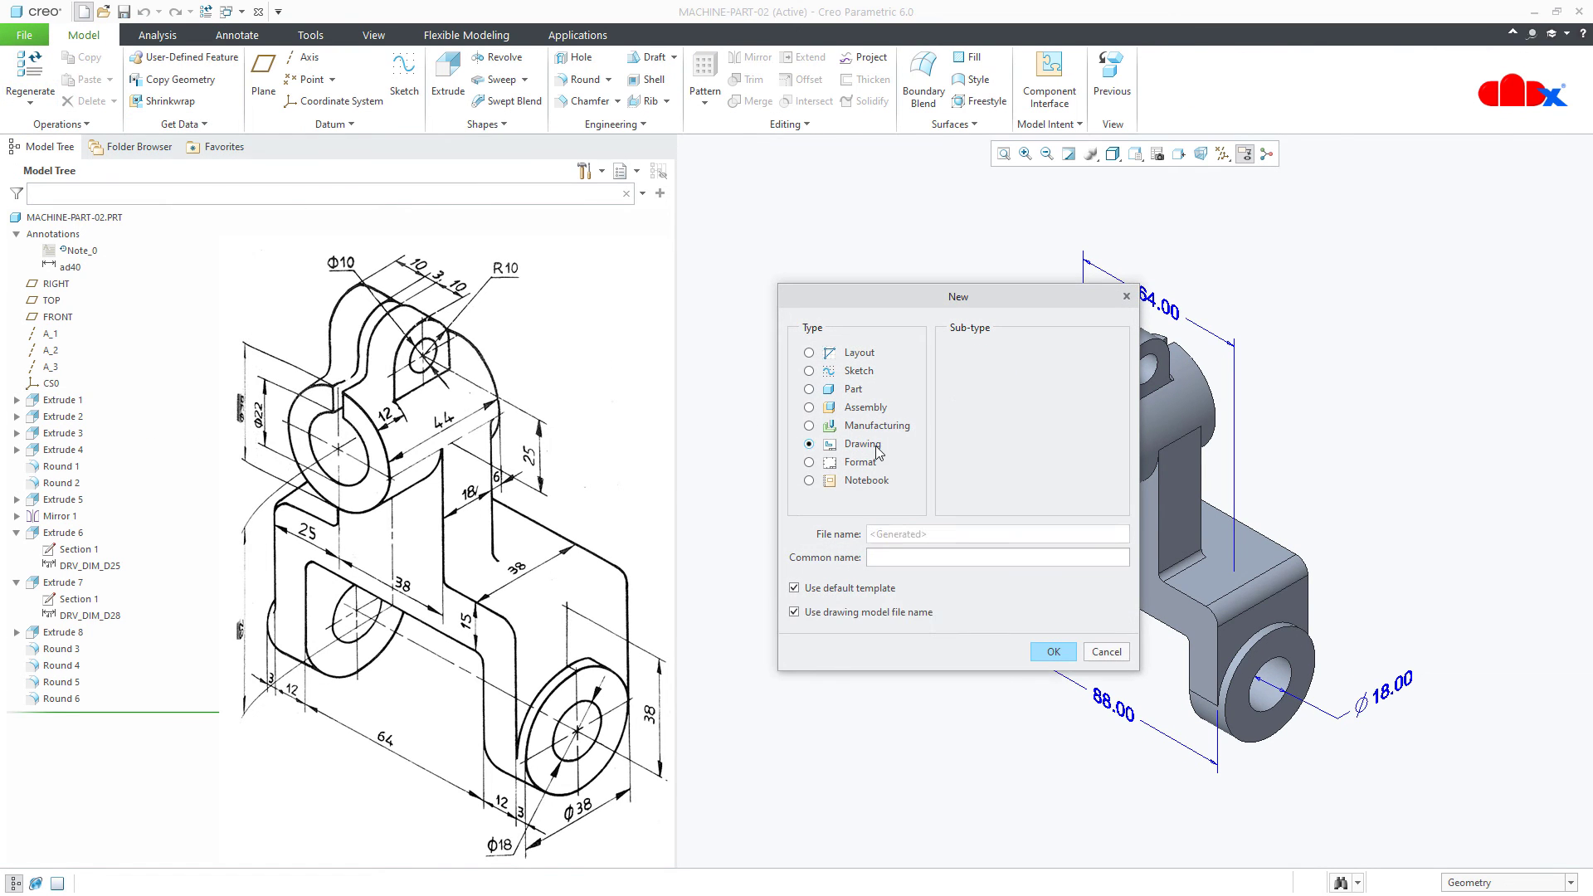
pyautogui.click(1053, 652)
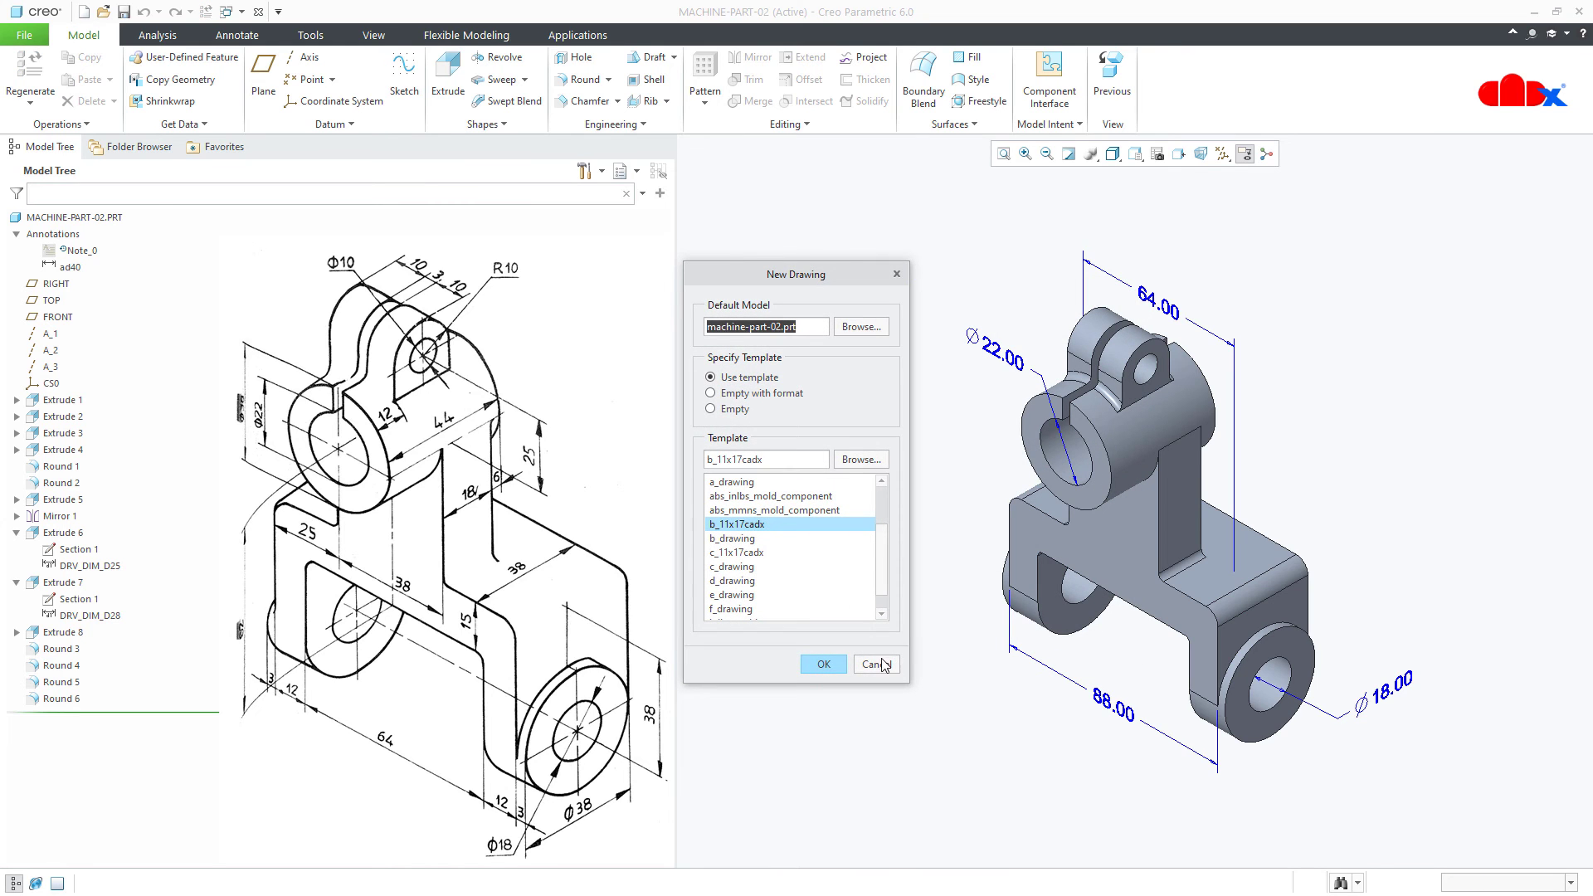
pyautogui.click(832, 670)
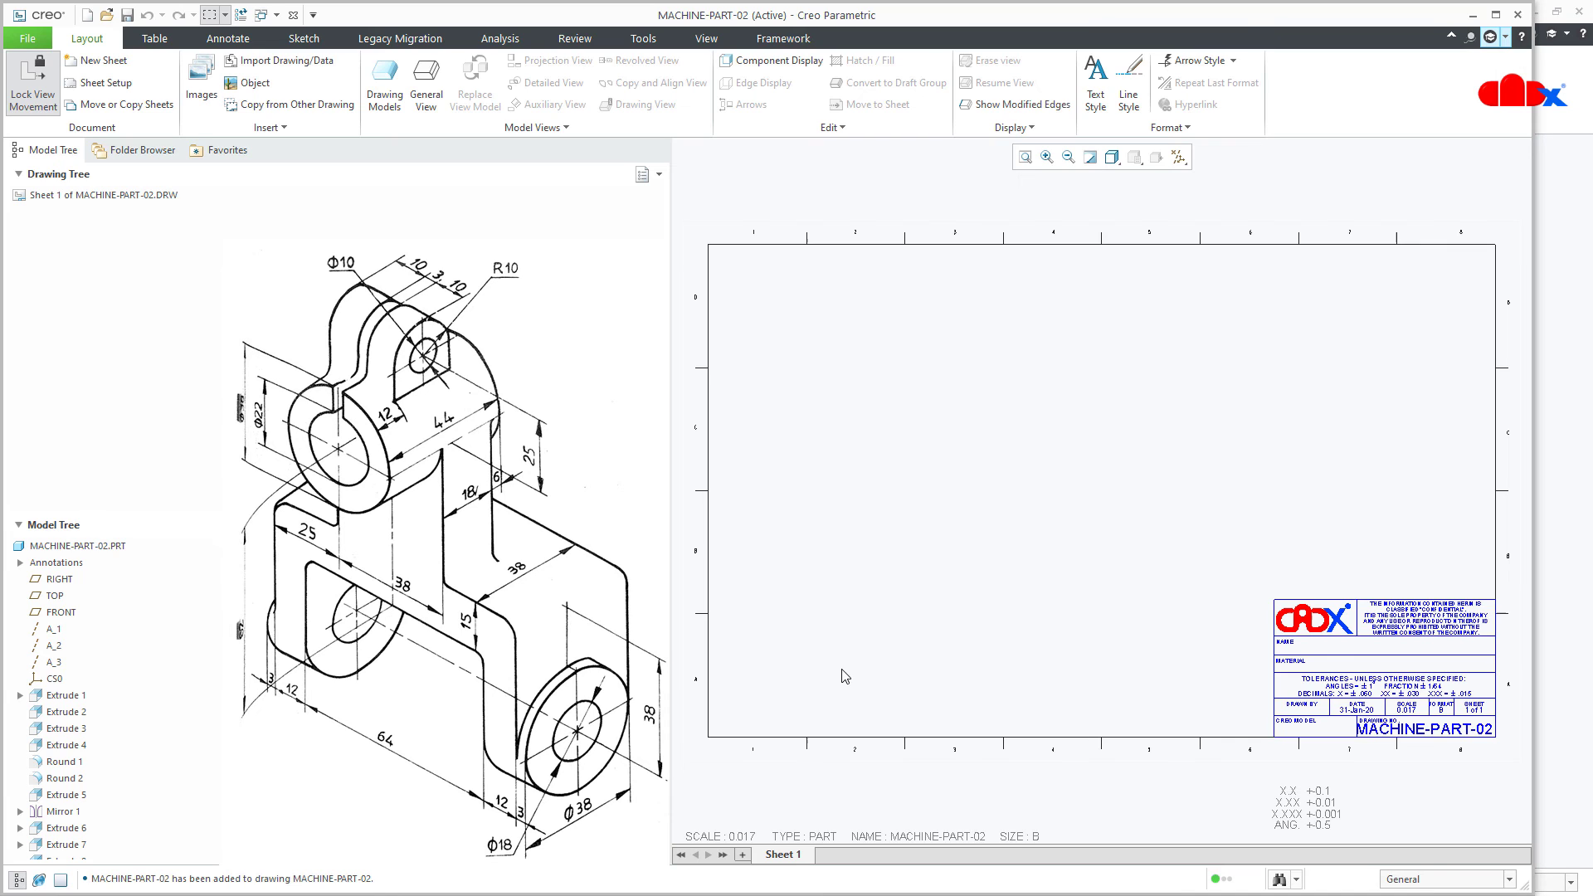
pyautogui.click(1496, 15)
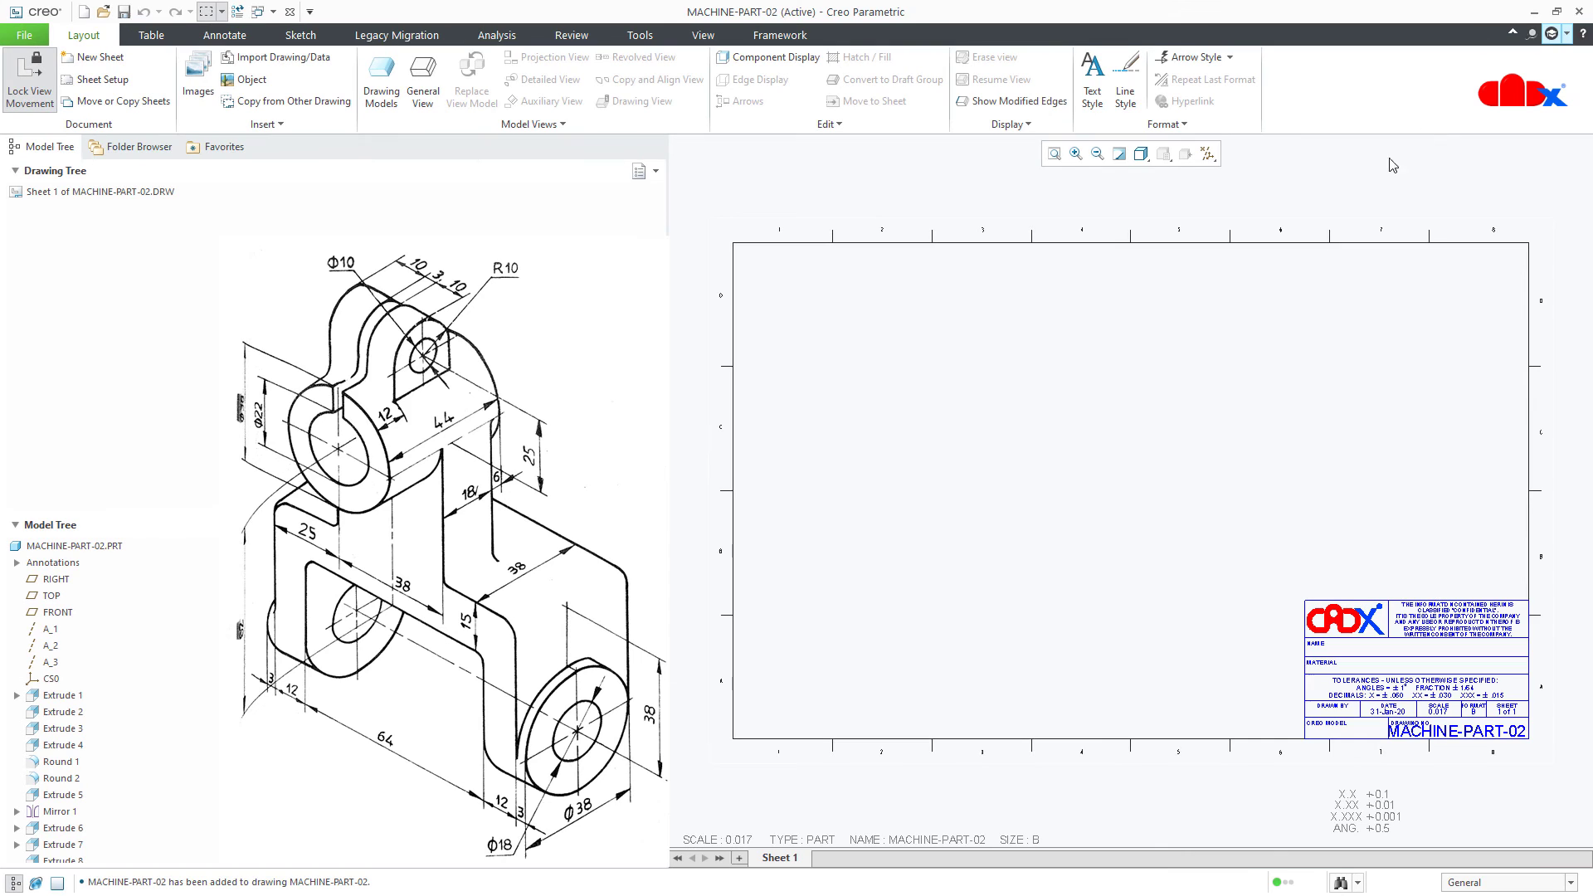
# Step: Place an isometric general view at the sheet centre and set the scale to 0.050
pyautogui.click(420, 83)
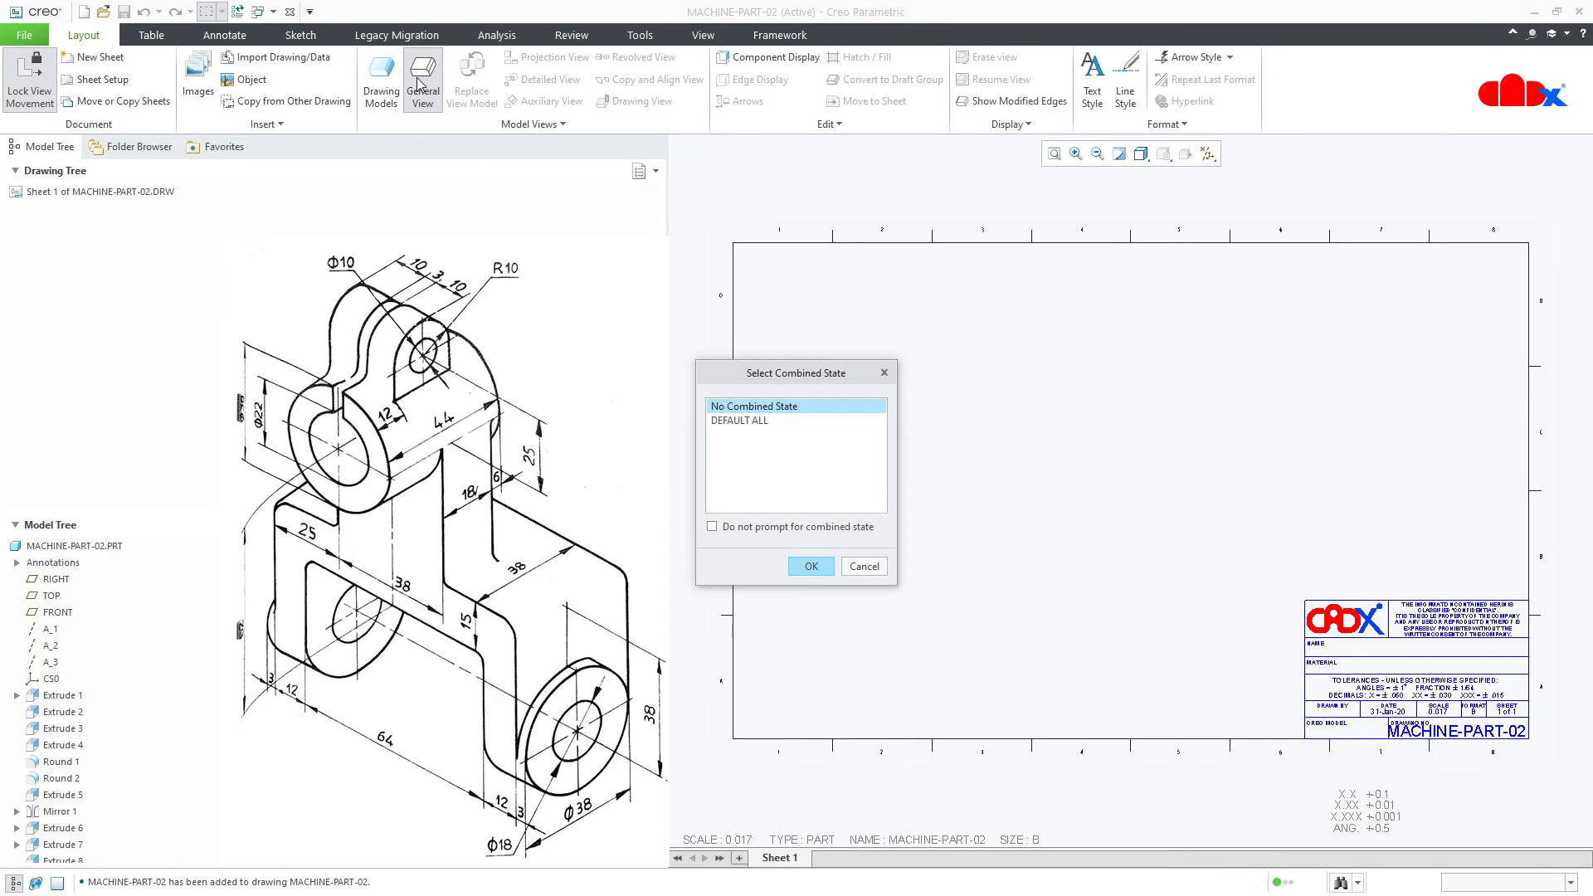
pyautogui.click(812, 564)
pyautogui.click(1017, 522)
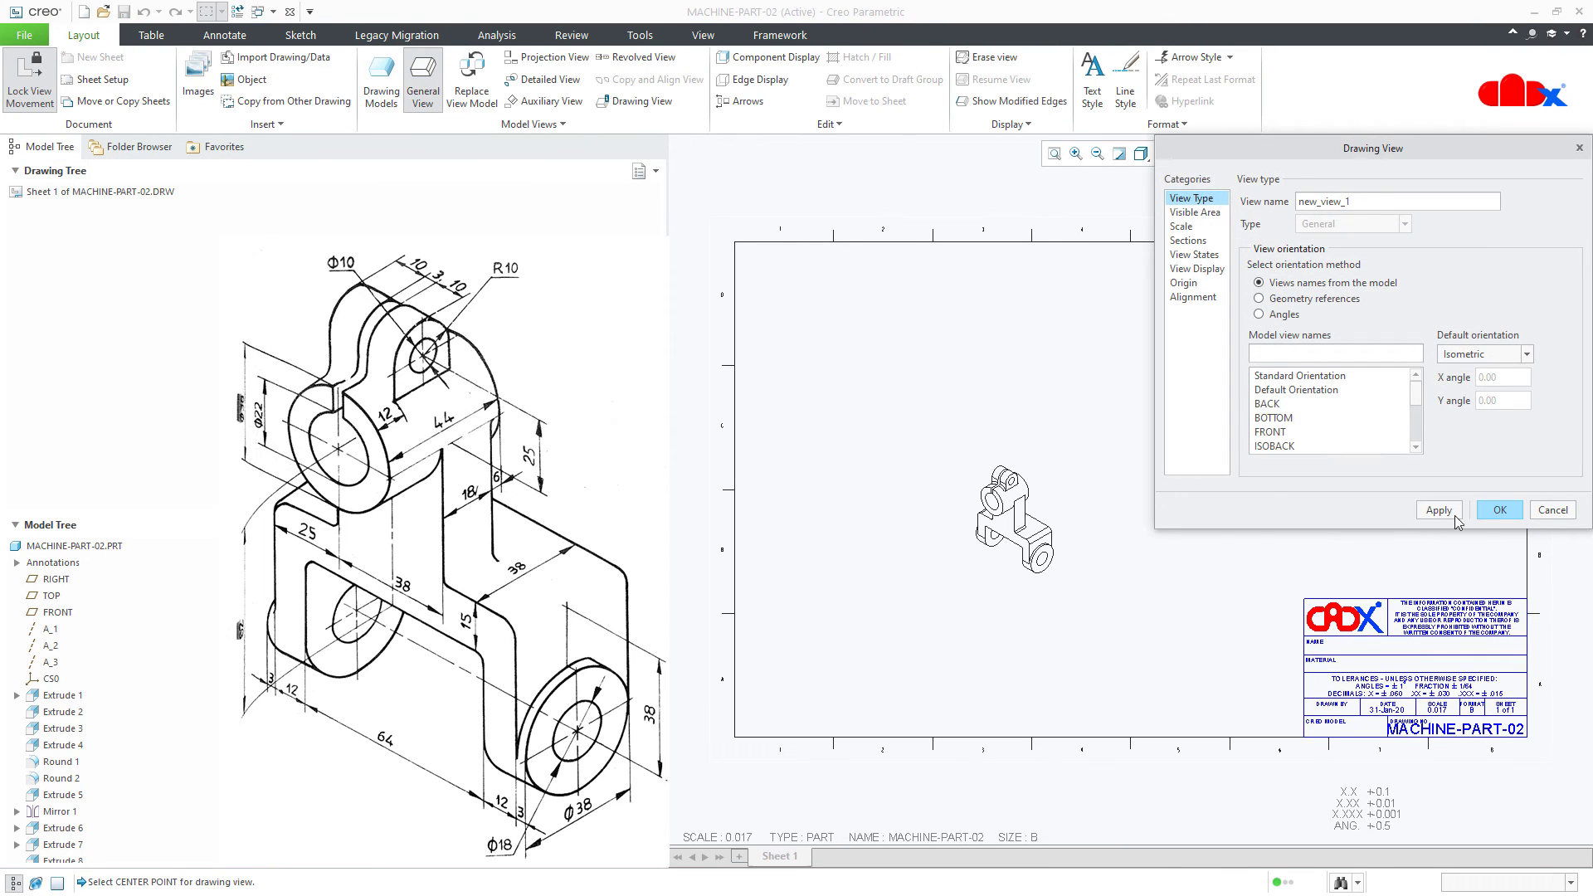
pyautogui.click(1504, 504)
pyautogui.doubleClick(741, 837)
pyautogui.write('.05')
pyautogui.press('Return')
pyautogui.scroll(2, 971, 664)
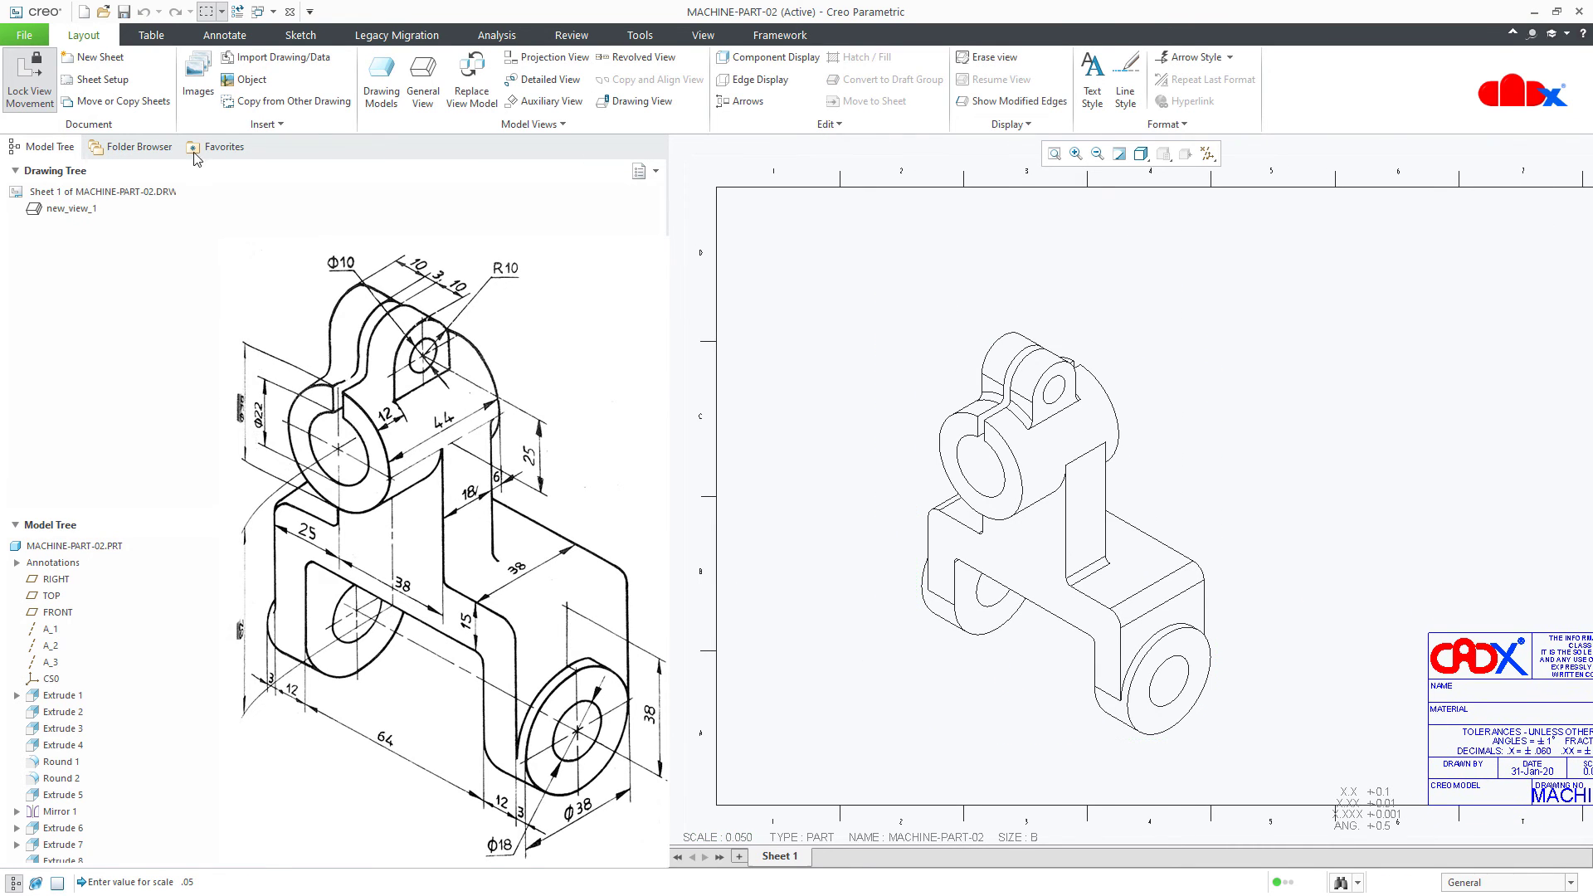
pyautogui.click(24, 35)
# Step: Open the drawing's detail options and search for '3d' settings
pyautogui.moveTo(51, 282)
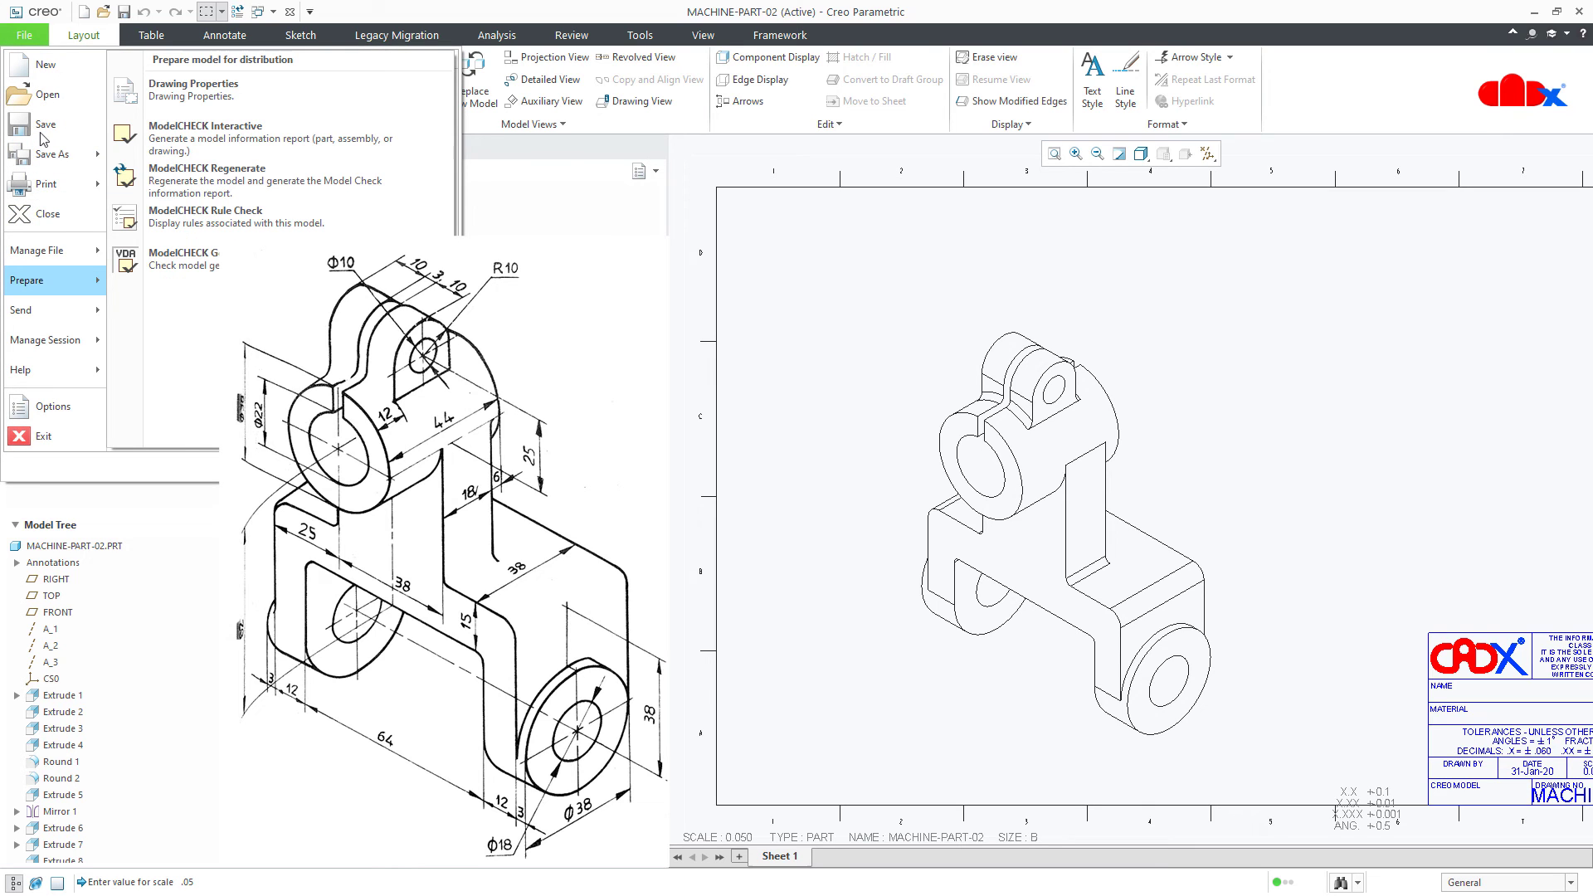
pyautogui.click(226, 98)
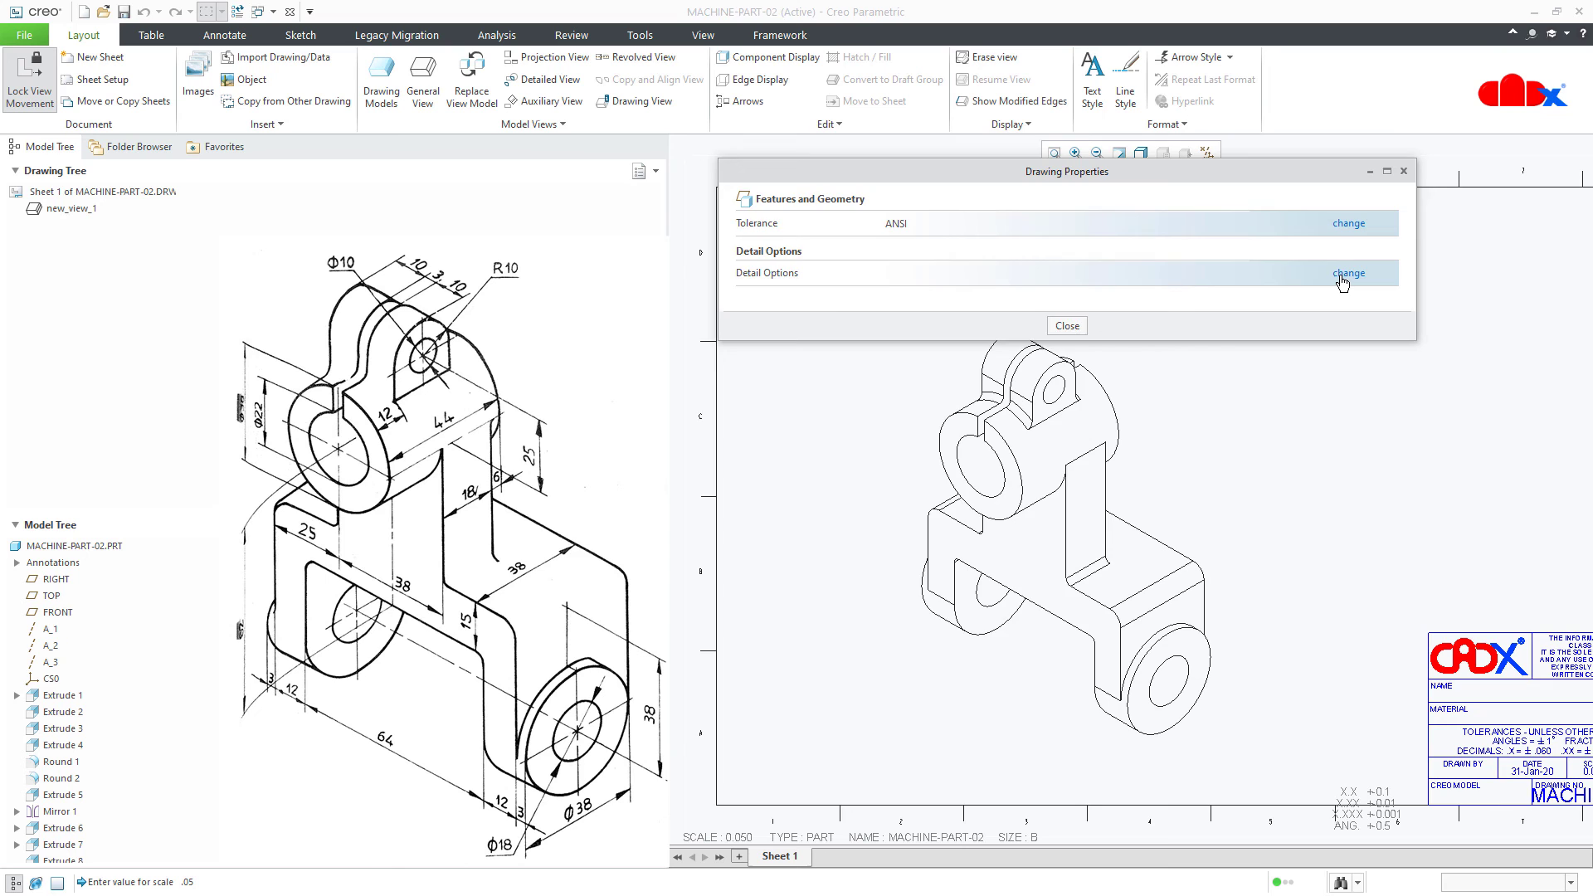
pyautogui.click(1347, 274)
pyautogui.moveTo(855, 145); pyautogui.dragTo(1096, 153)
pyautogui.click(776, 718)
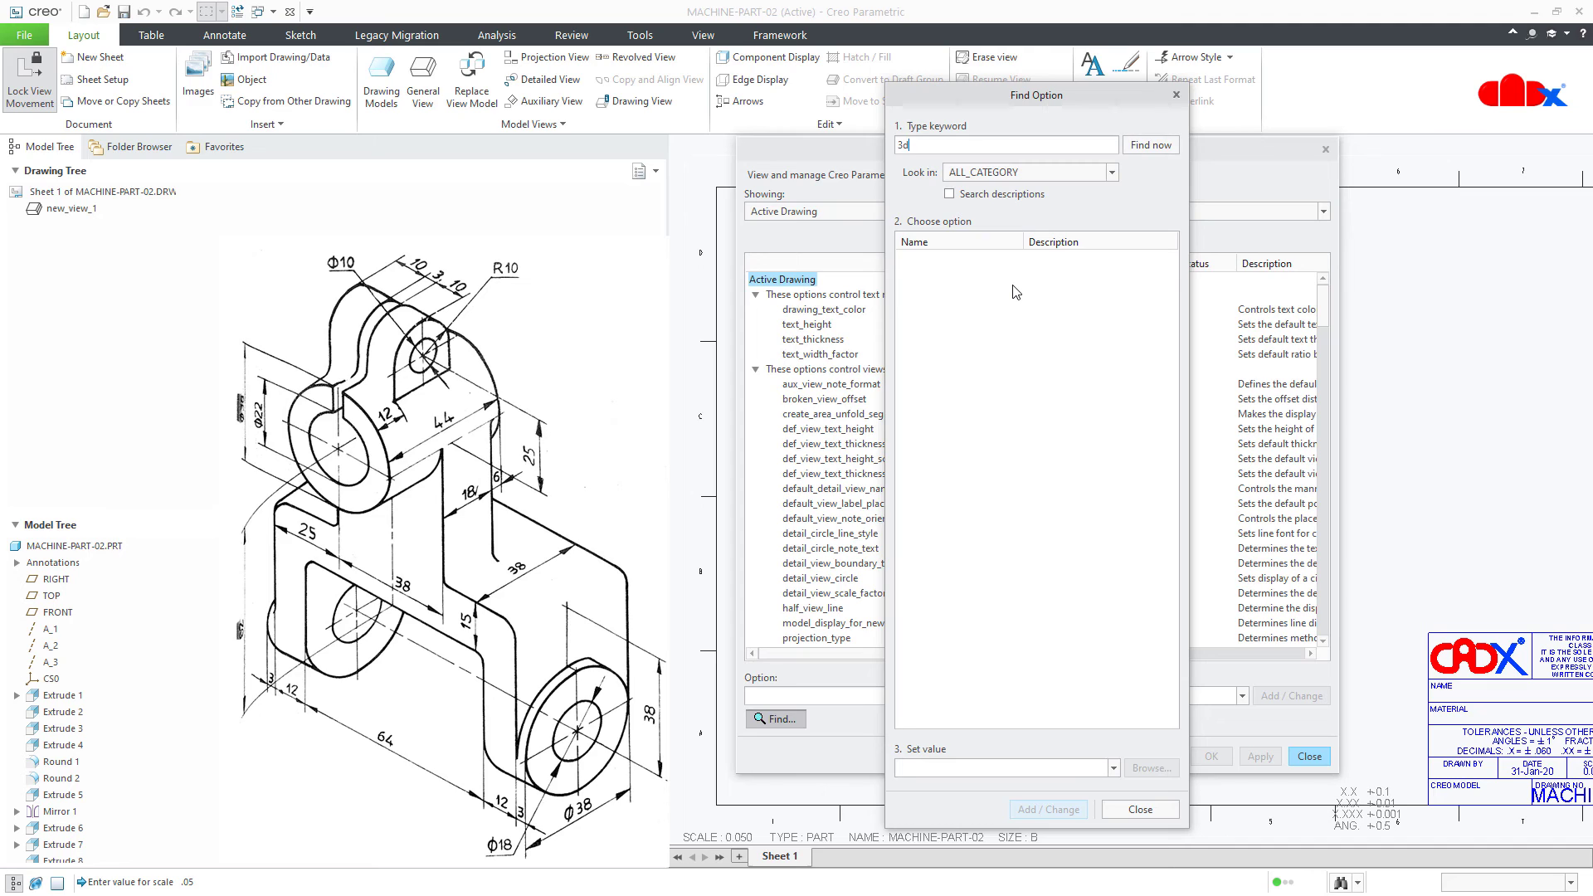
pyautogui.write('3d')
pyautogui.press('Return')
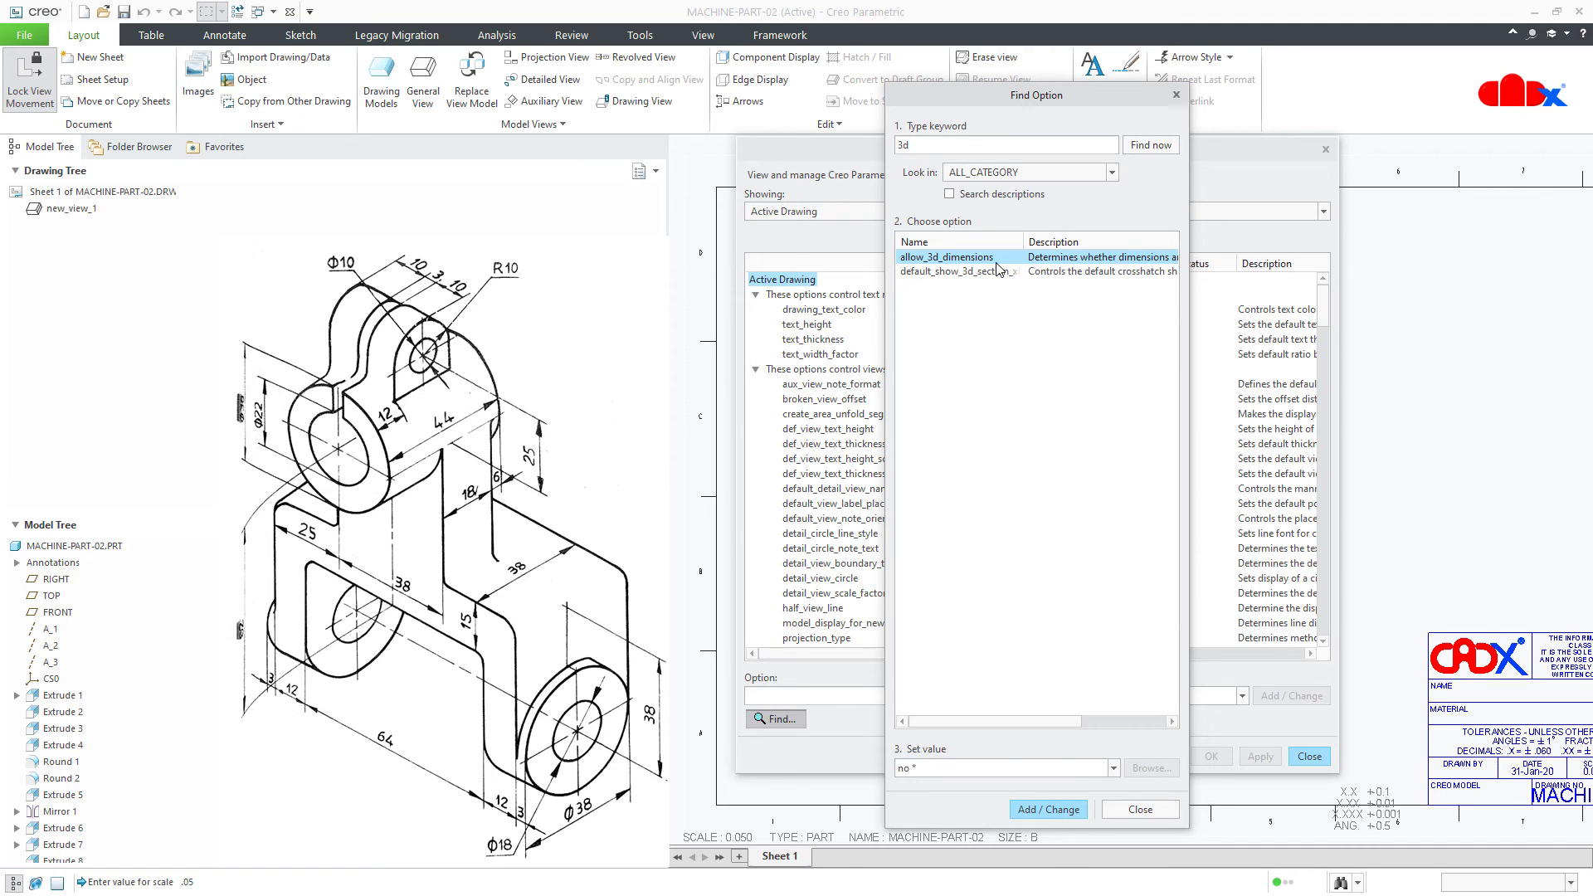
# Step: Set allow_3d_dimensions to yes, apply it, and close the option dialogs
pyautogui.click(1113, 767)
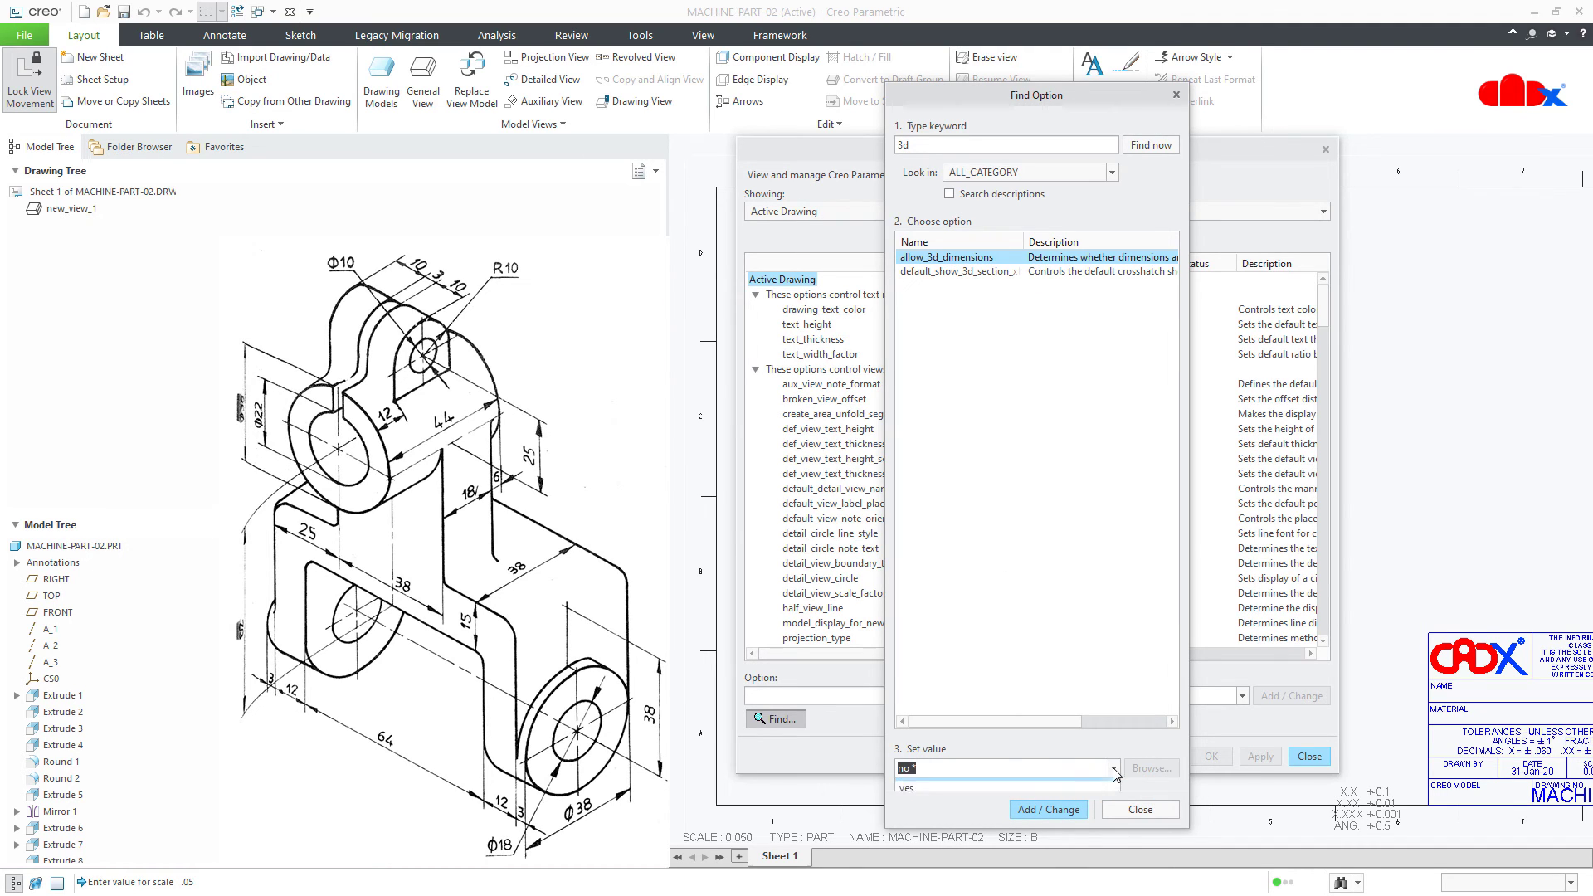
pyautogui.click(1091, 799)
pyautogui.click(1083, 810)
pyautogui.click(1139, 806)
pyautogui.click(1260, 756)
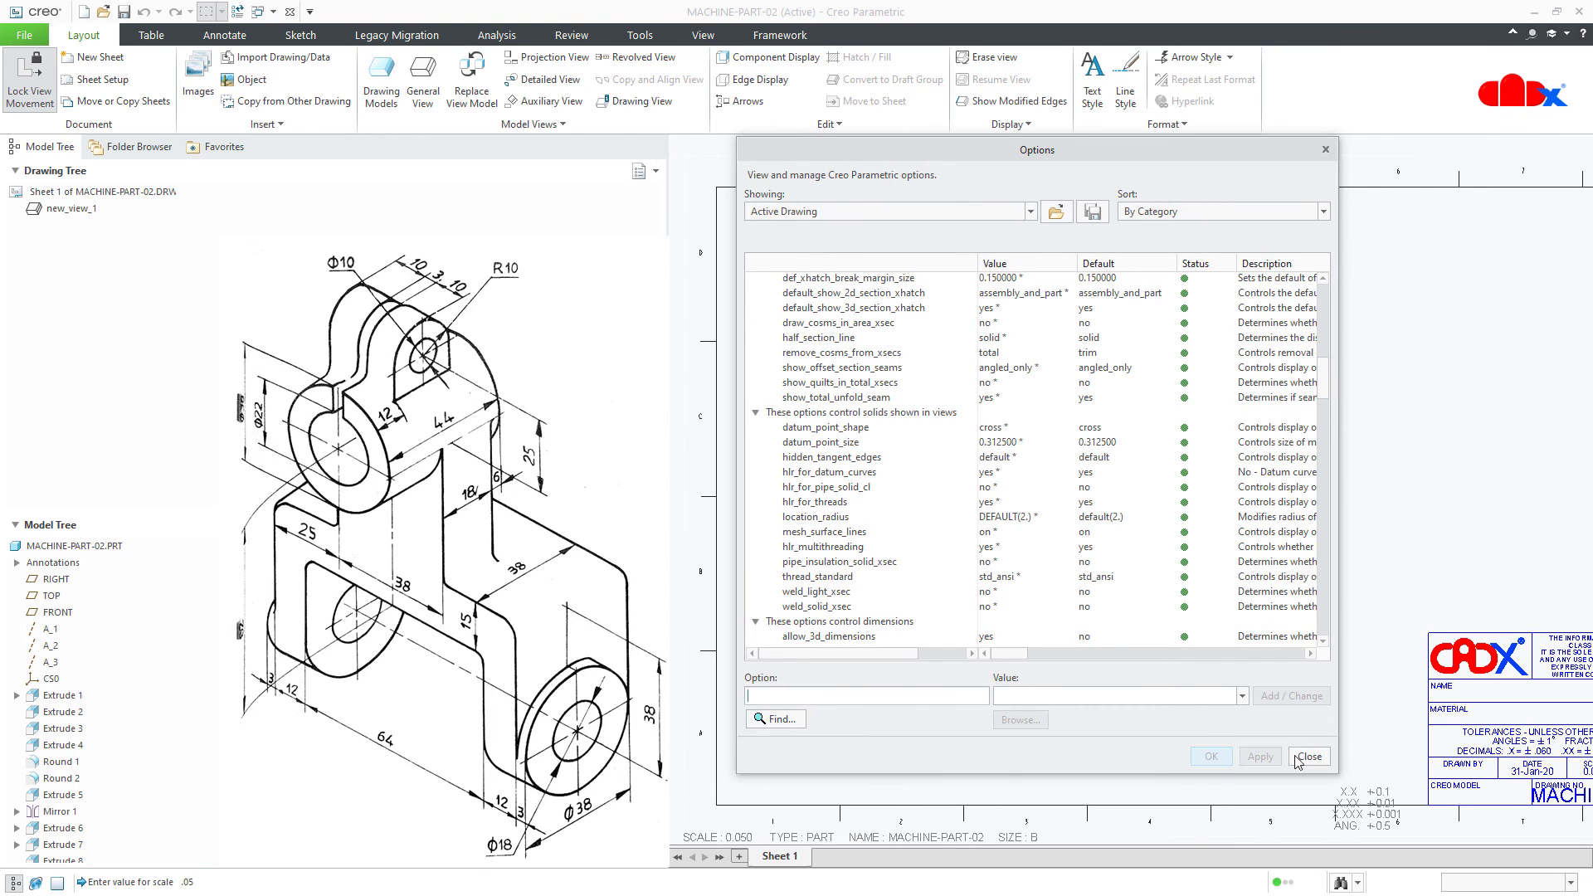
pyautogui.click(1294, 755)
pyautogui.click(1068, 326)
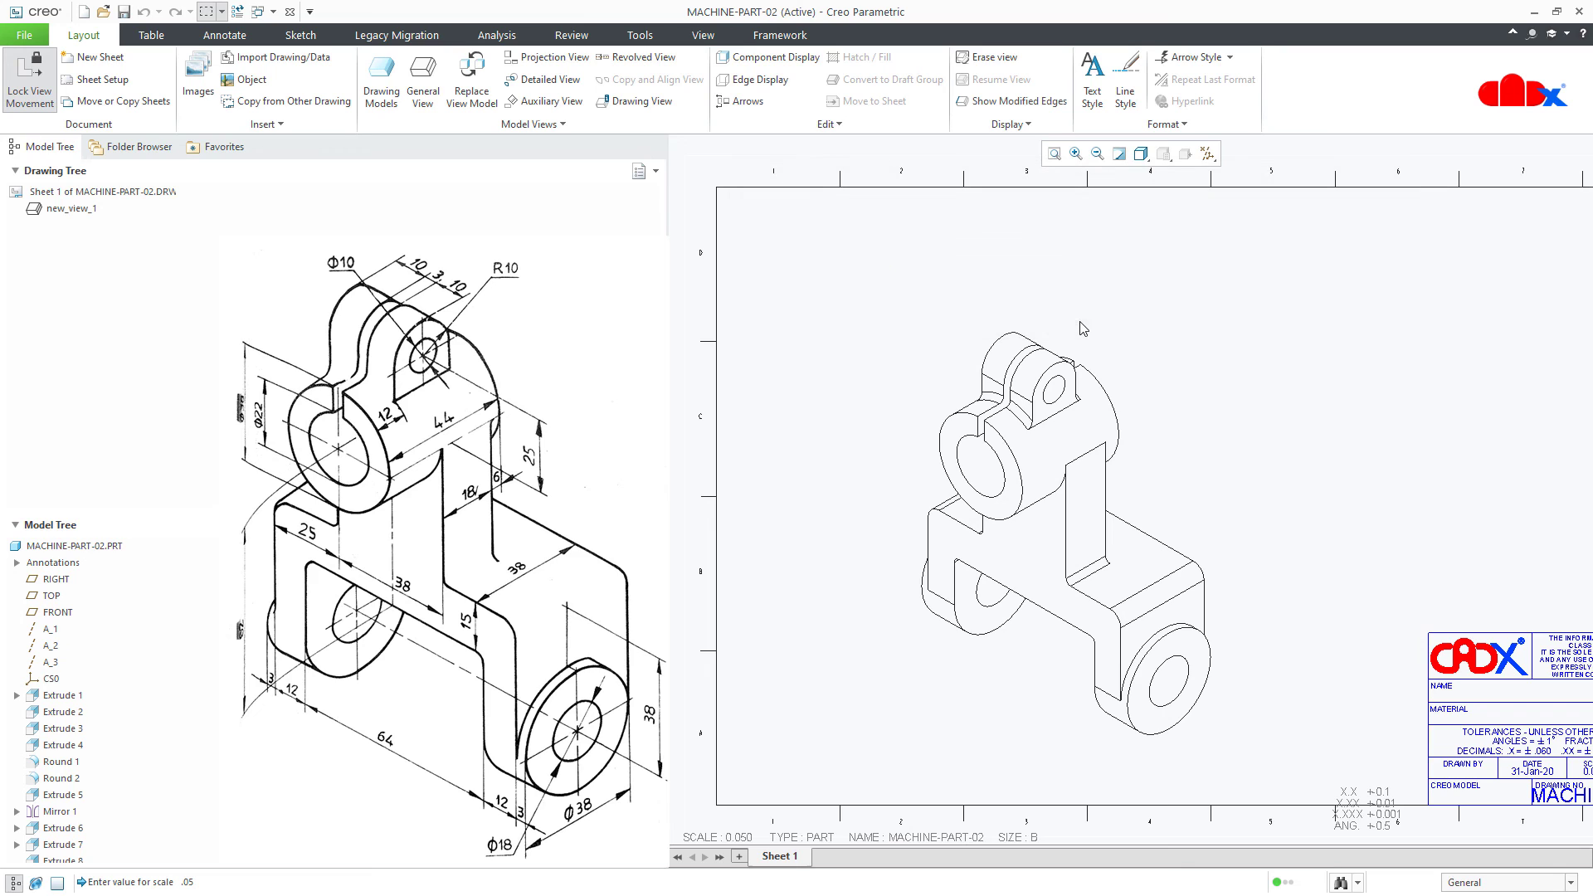
pyautogui.rightClick(68, 700)
# Step: Add Extrude 1's 38.00, 64.00 and 88.00 dimensions to the isometric view
pyautogui.click(108, 721)
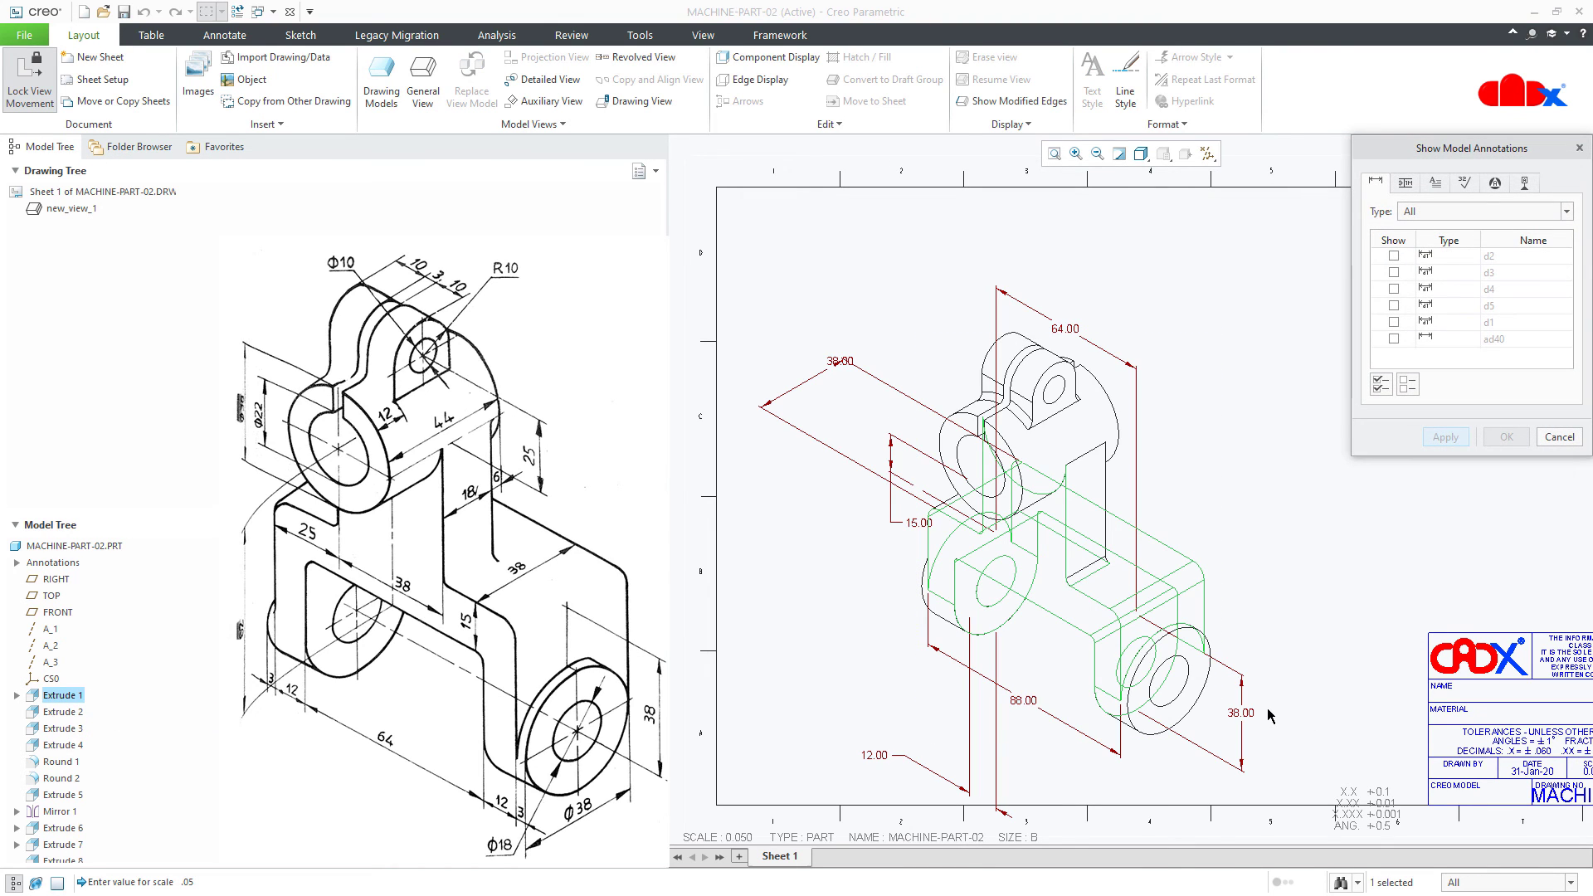
pyautogui.click(1244, 714)
pyautogui.click(1064, 332)
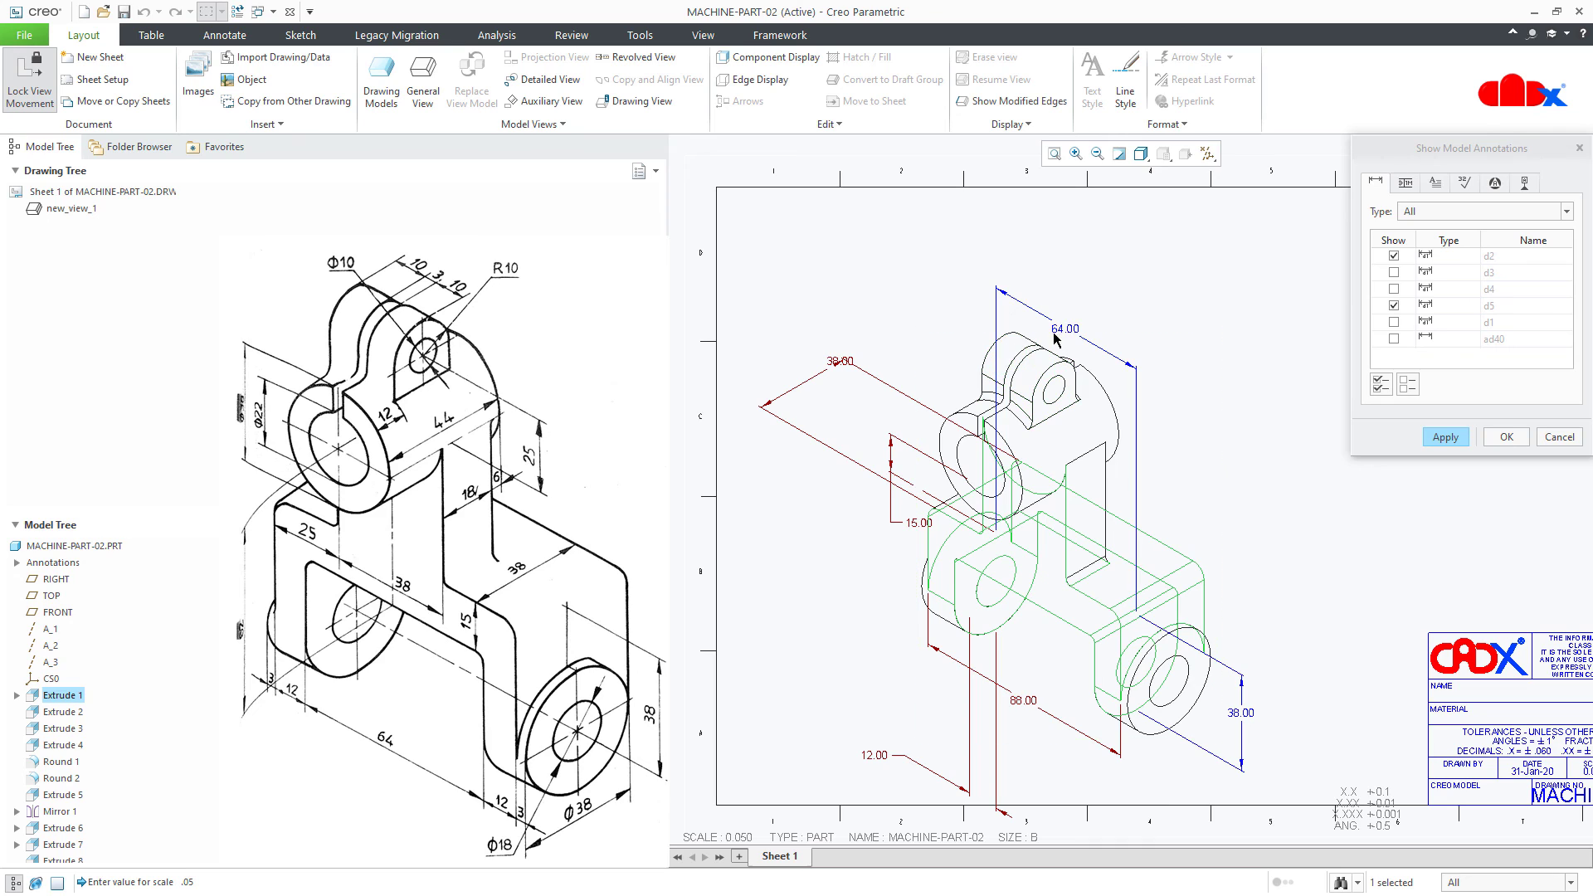
pyautogui.click(996, 683)
pyautogui.click(1445, 437)
pyautogui.click(1559, 437)
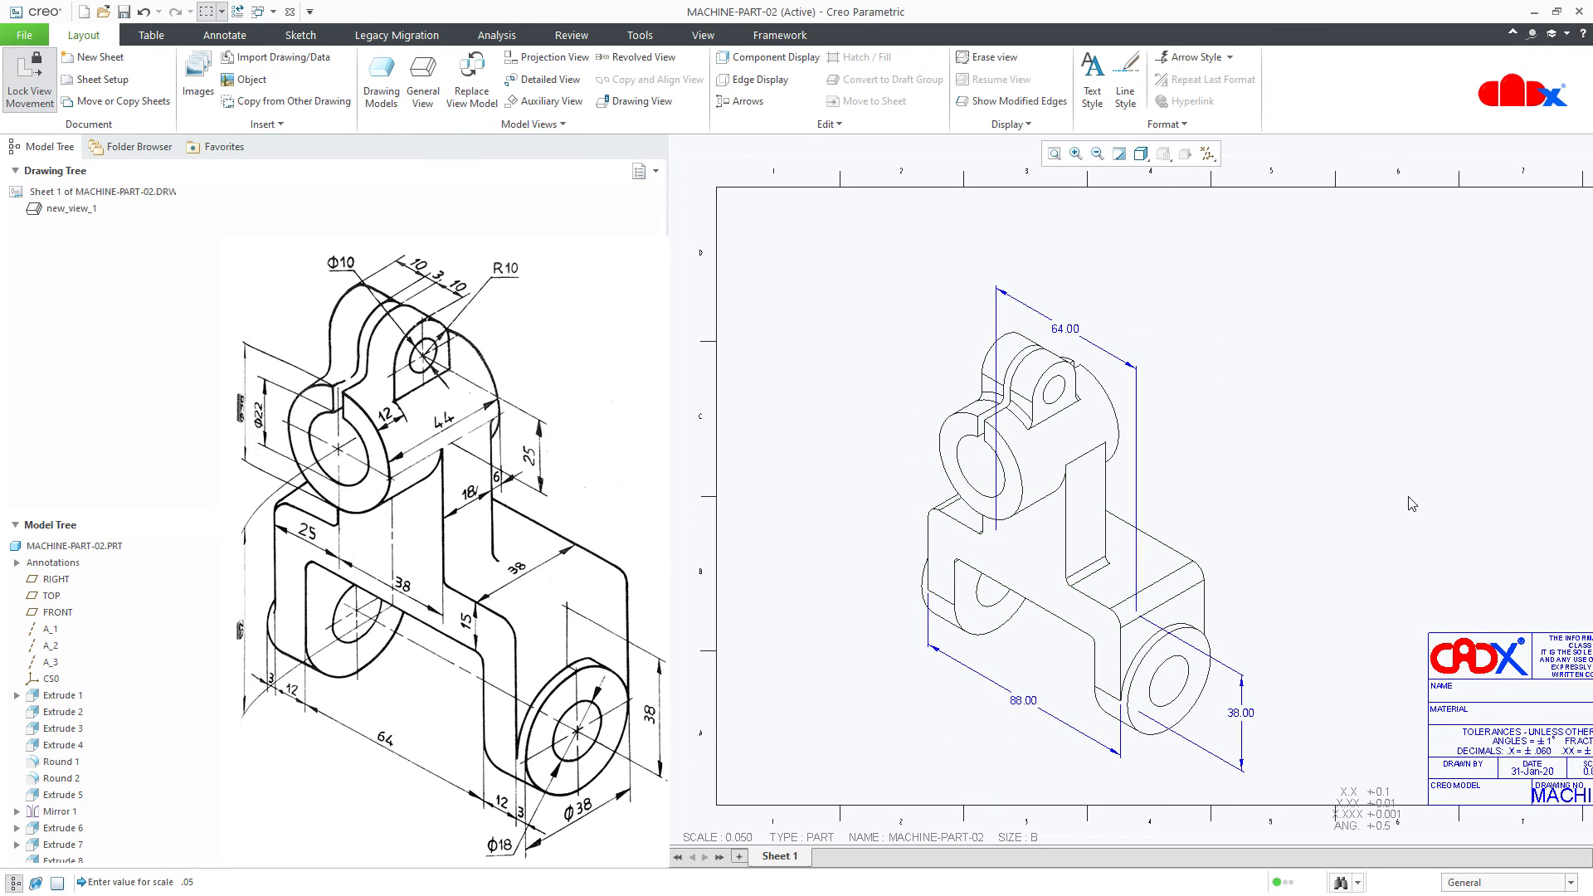
pyautogui.click(1069, 329)
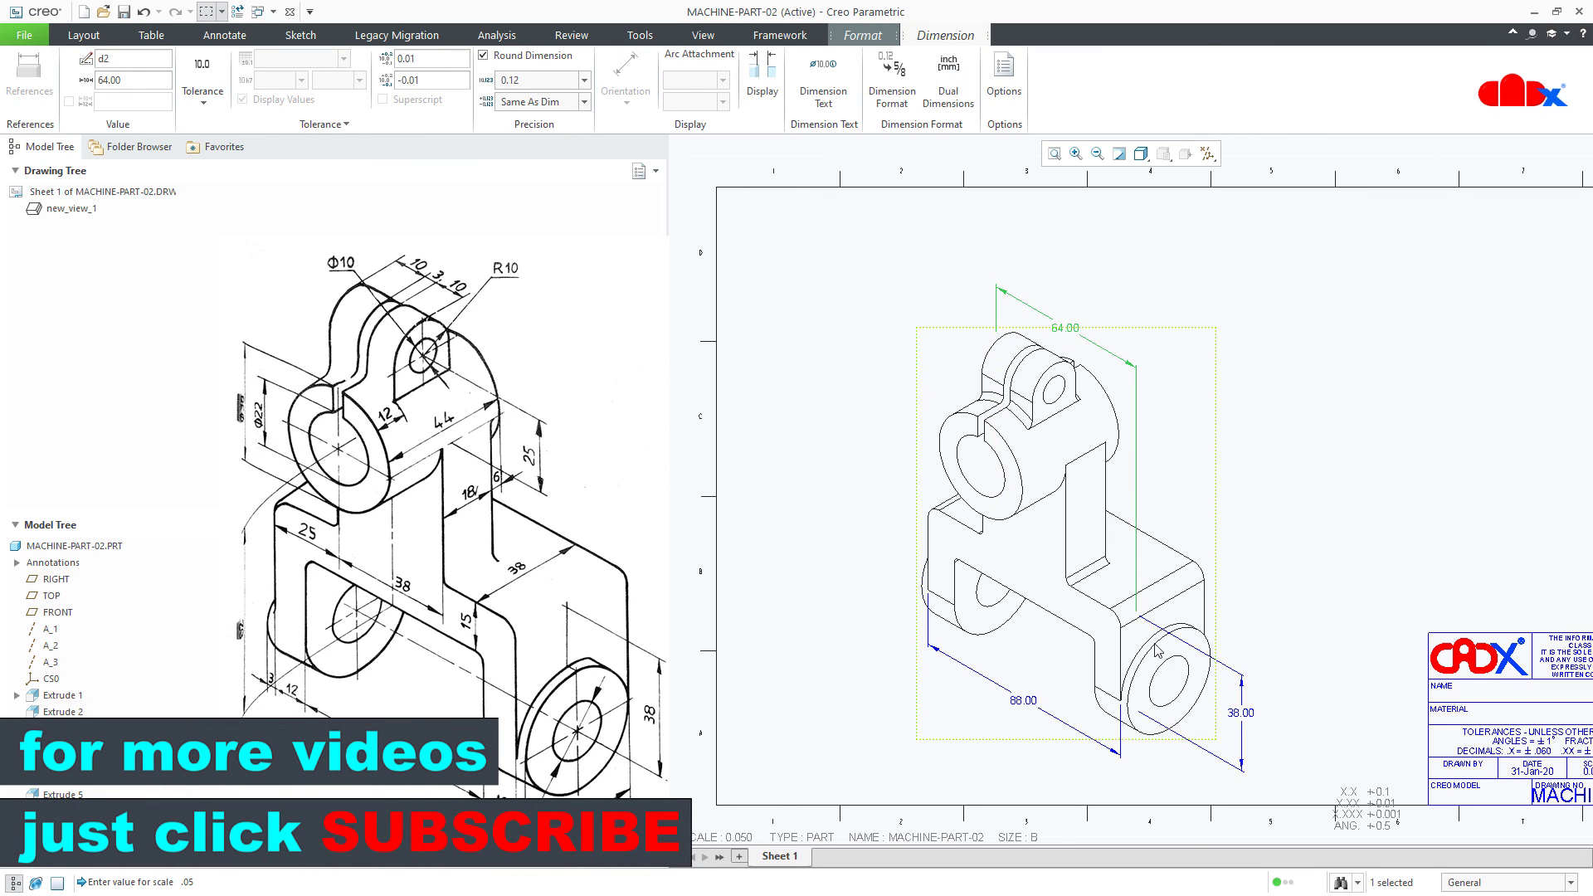
pyautogui.click(1165, 732)
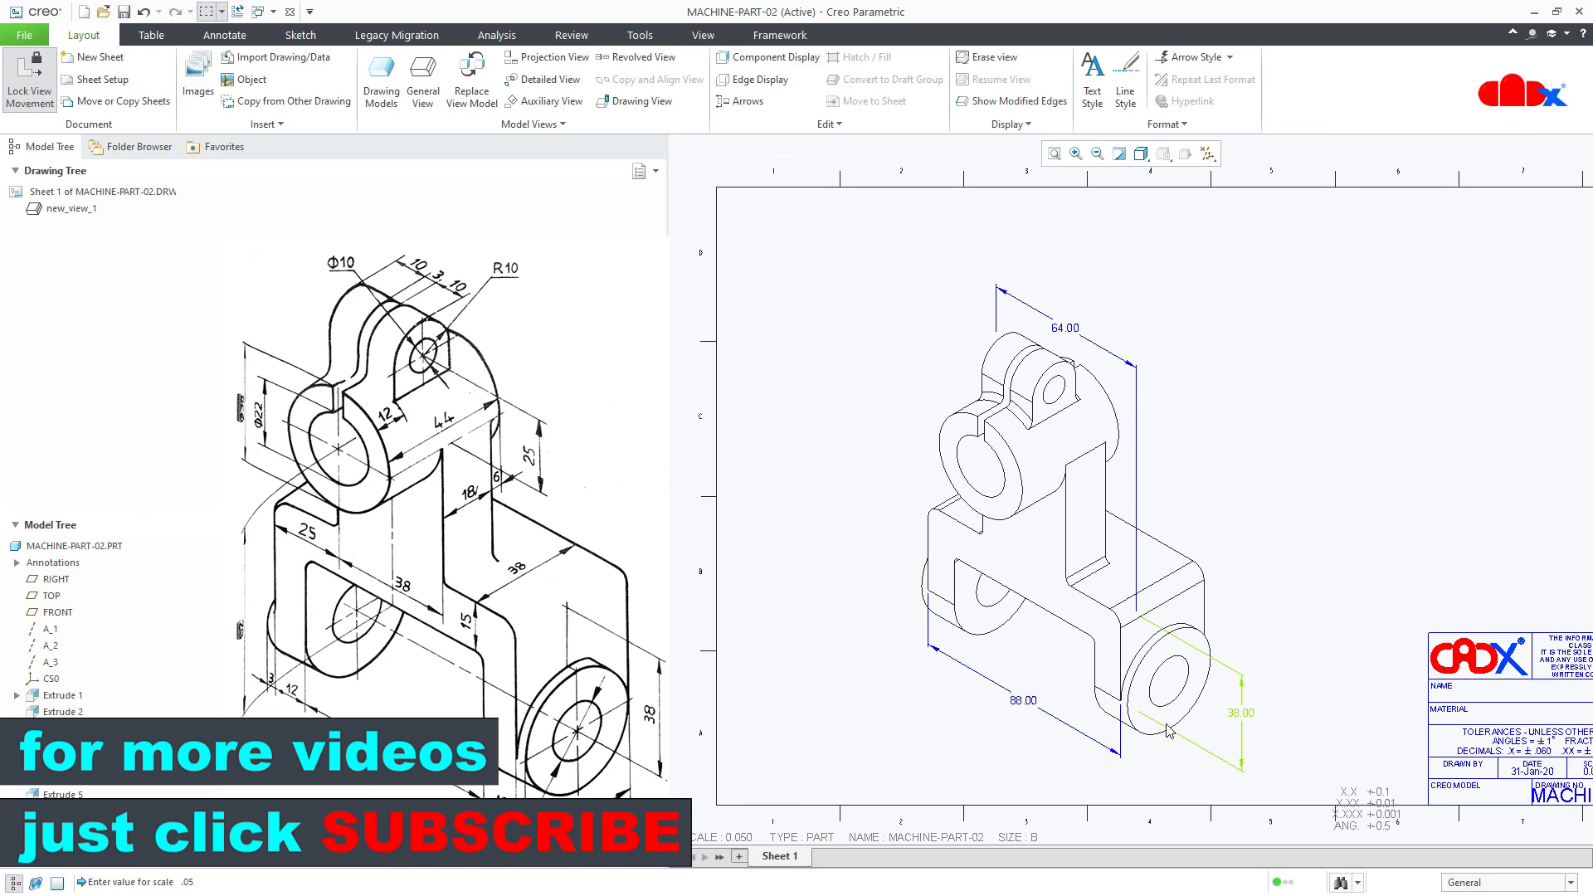
pyautogui.click(1163, 730)
pyautogui.click(1310, 754)
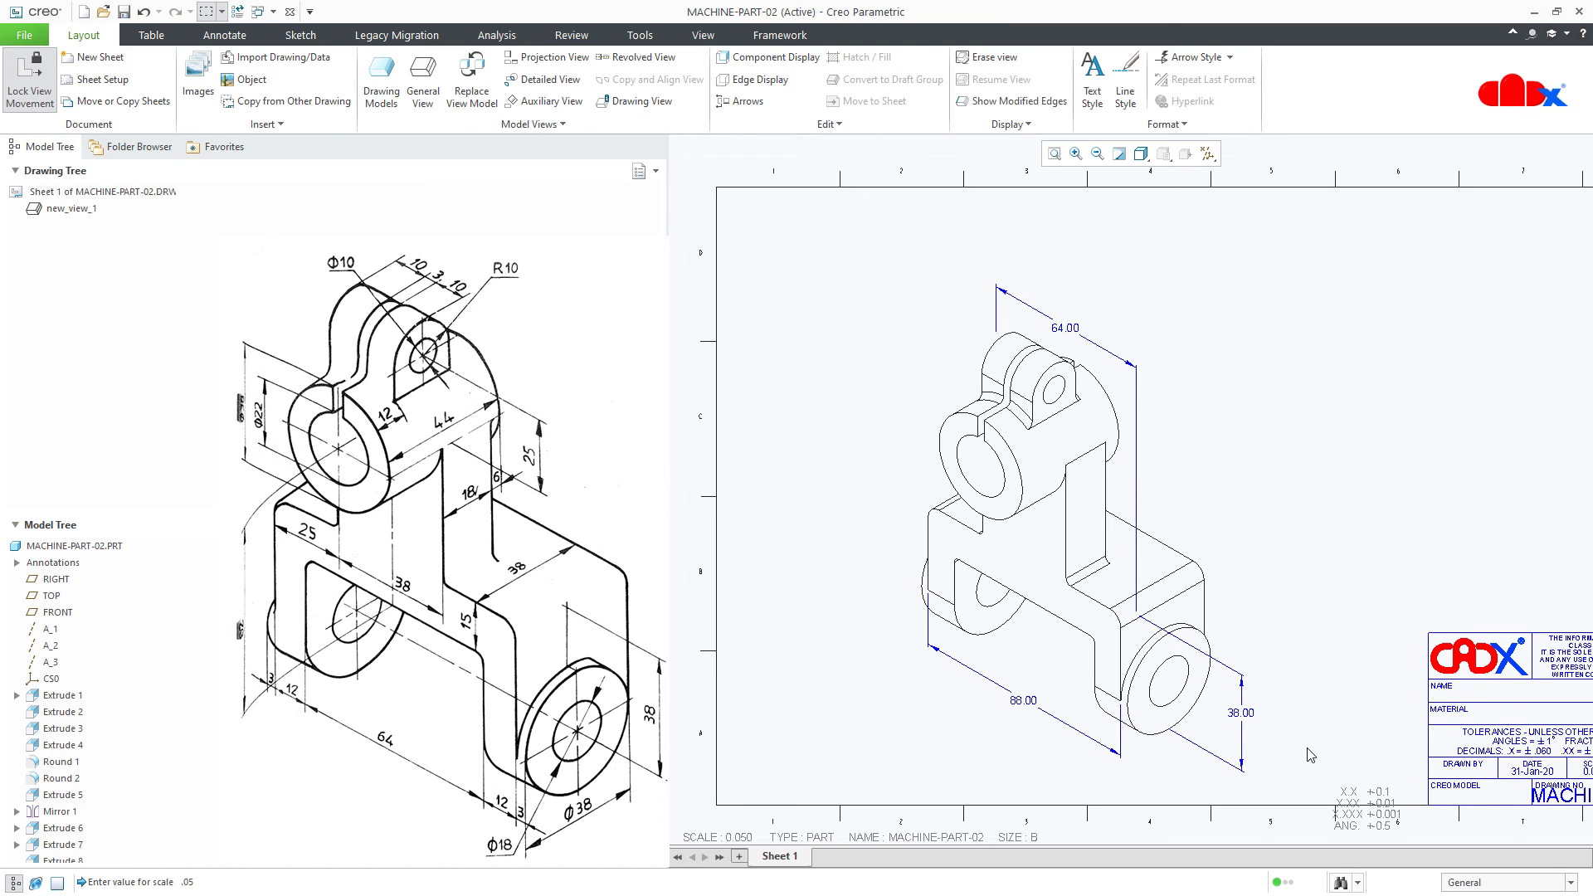
pyautogui.hotkey('ctrl', 'd')
# Step: In the part window, delete the 88.00, Ø22.00, 64.00 and Ø18.00 dimensions
pyautogui.click(273, 11)
pyautogui.click(278, 47)
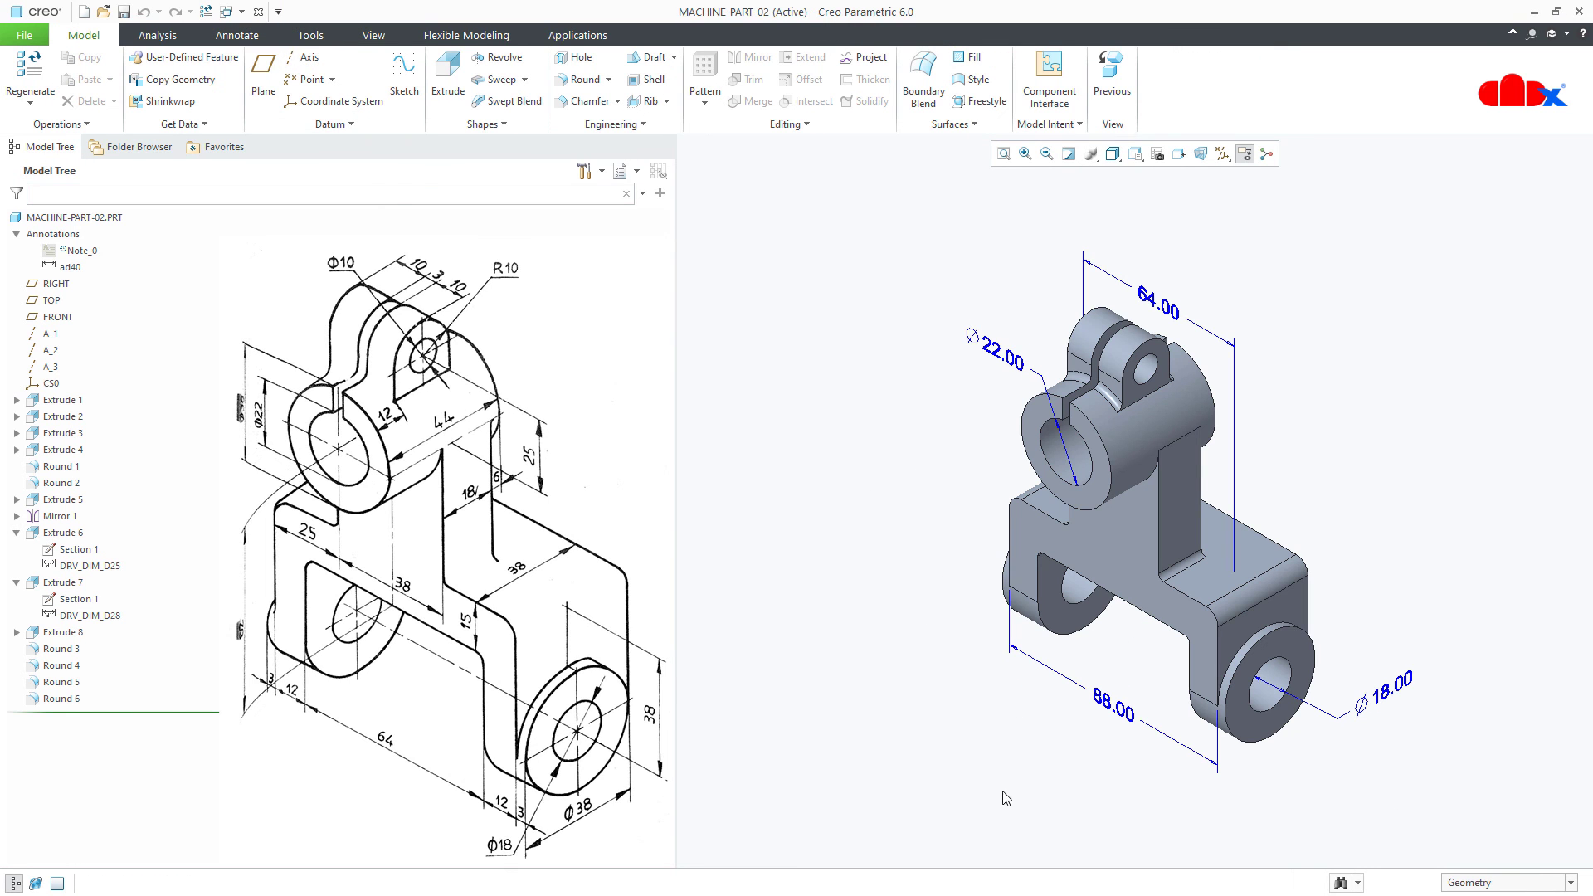
pyautogui.click(1113, 706)
pyautogui.press('Delete')
pyautogui.click(1003, 355)
pyautogui.press('Delete')
pyautogui.click(1158, 303)
pyautogui.press('Delete')
pyautogui.click(1410, 686)
pyautogui.press('Delete')
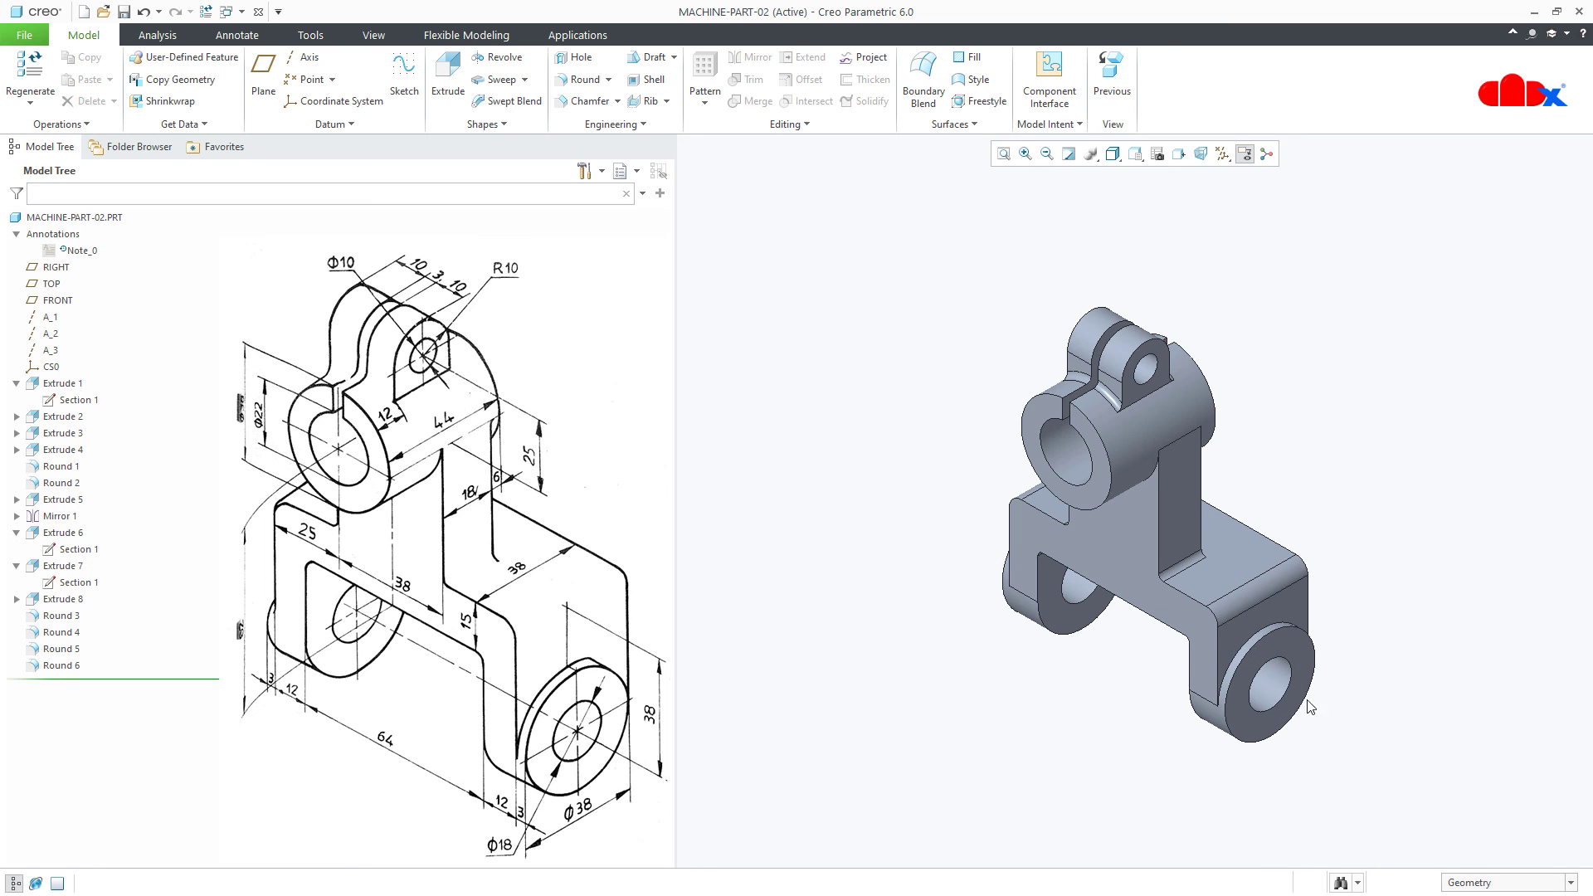
# Step: Apply the blue appearance to the whole part
pyautogui.click(386, 38)
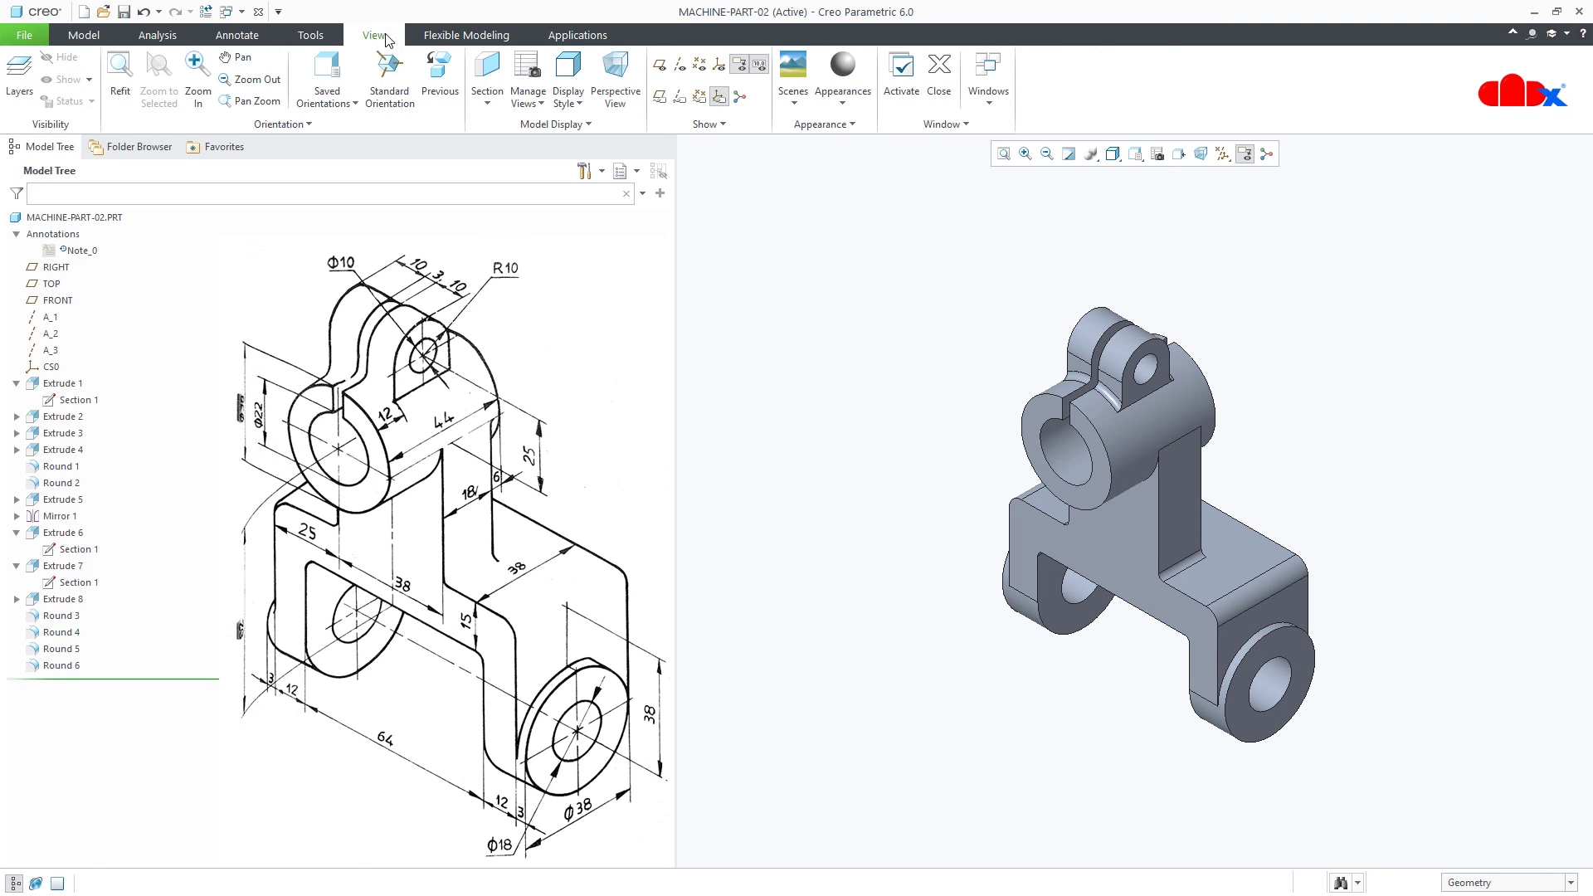
pyautogui.click(855, 104)
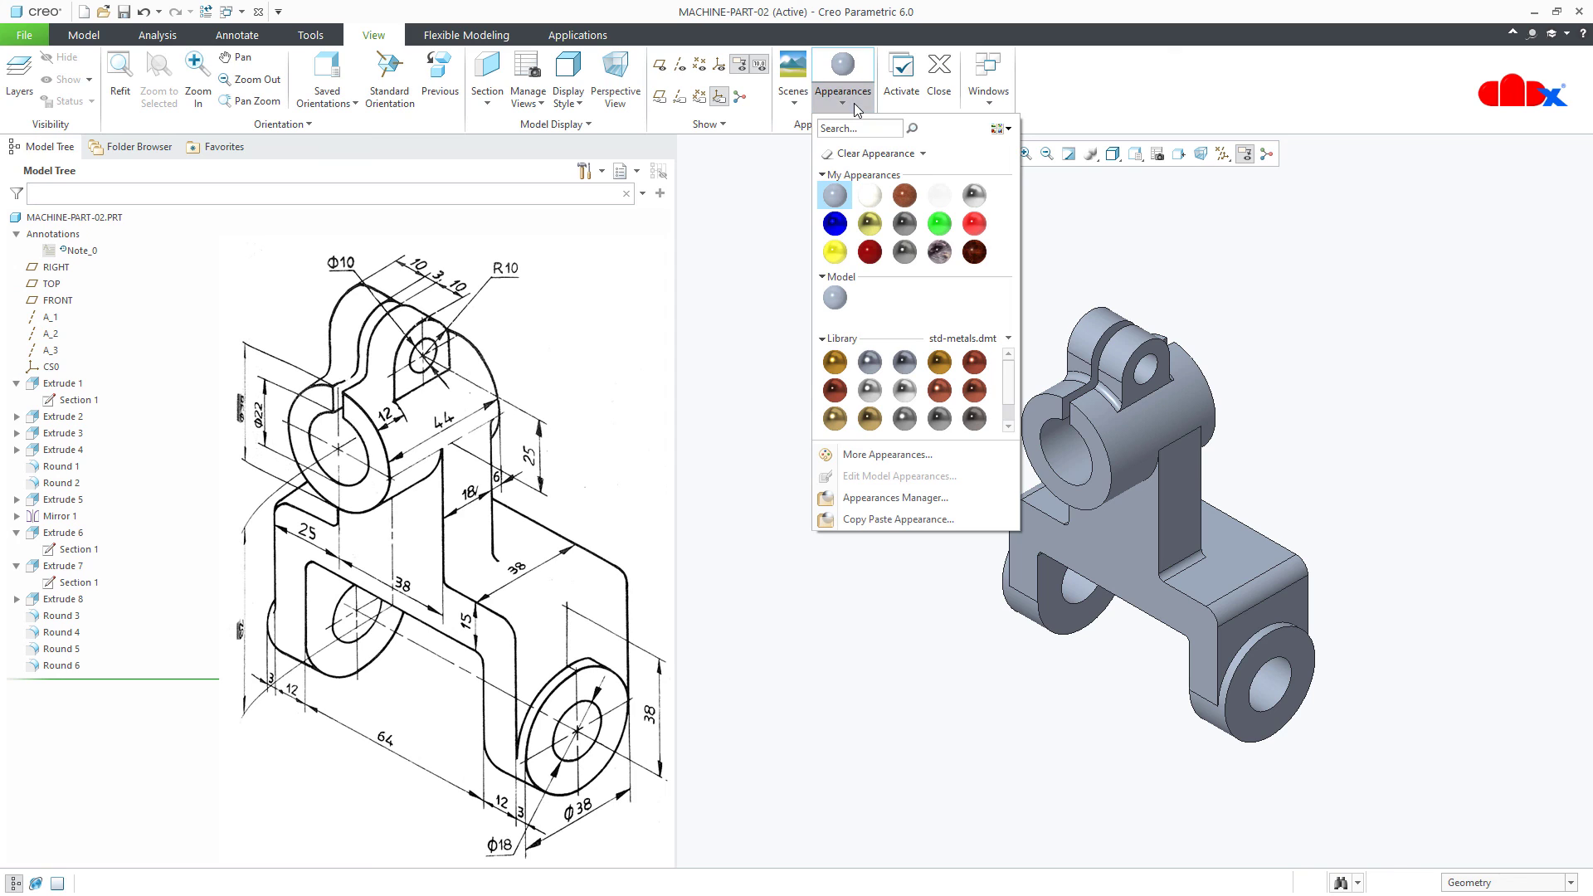
pyautogui.click(834, 223)
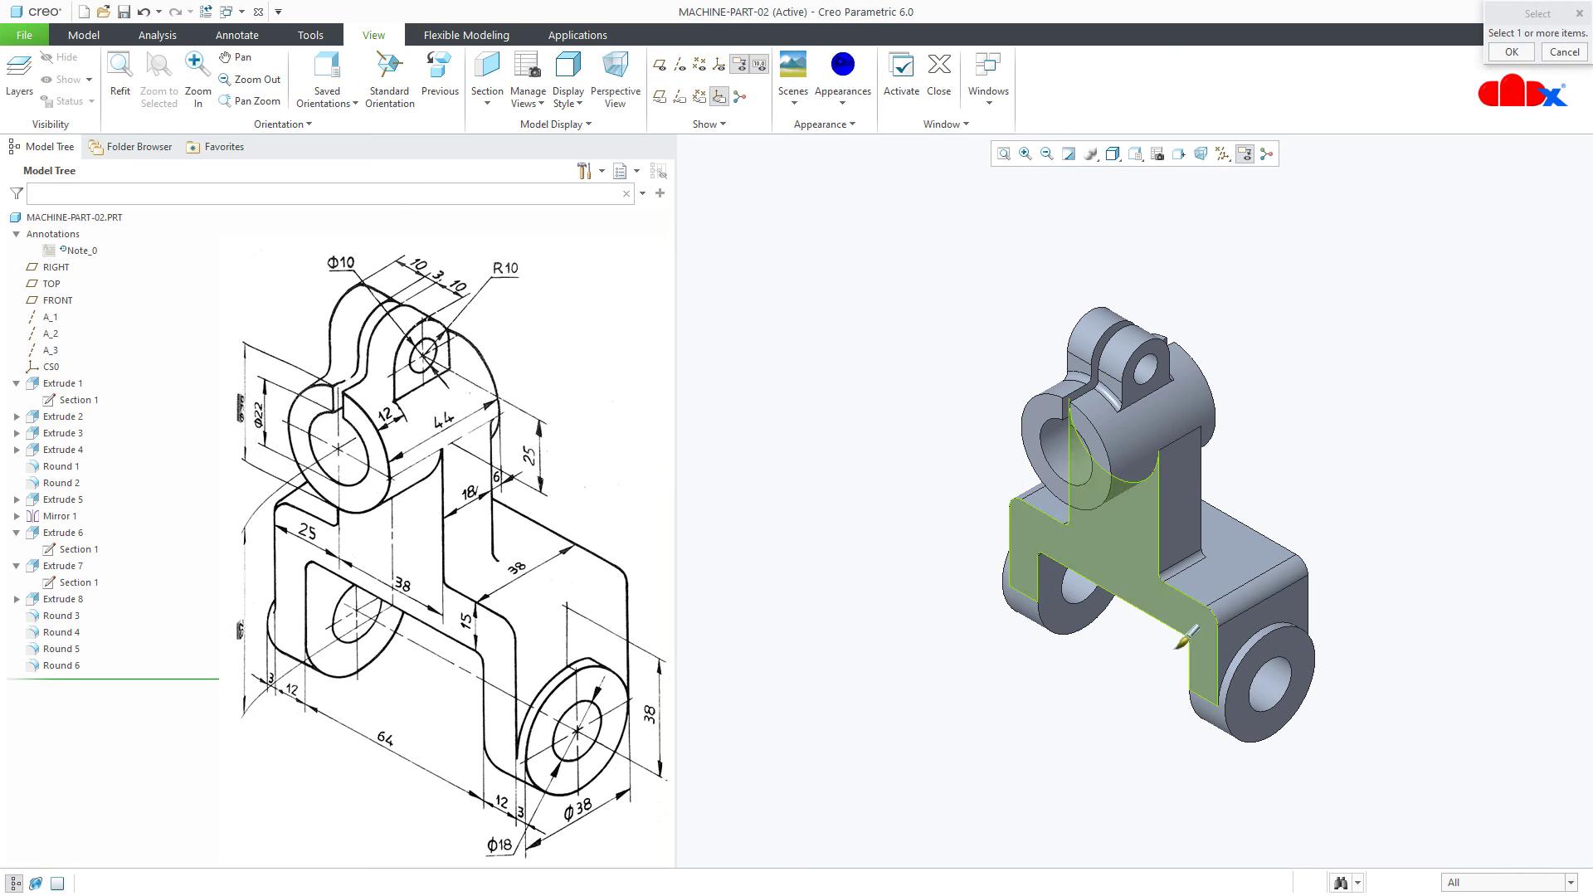
pyautogui.click(1450, 883)
pyautogui.click(1458, 866)
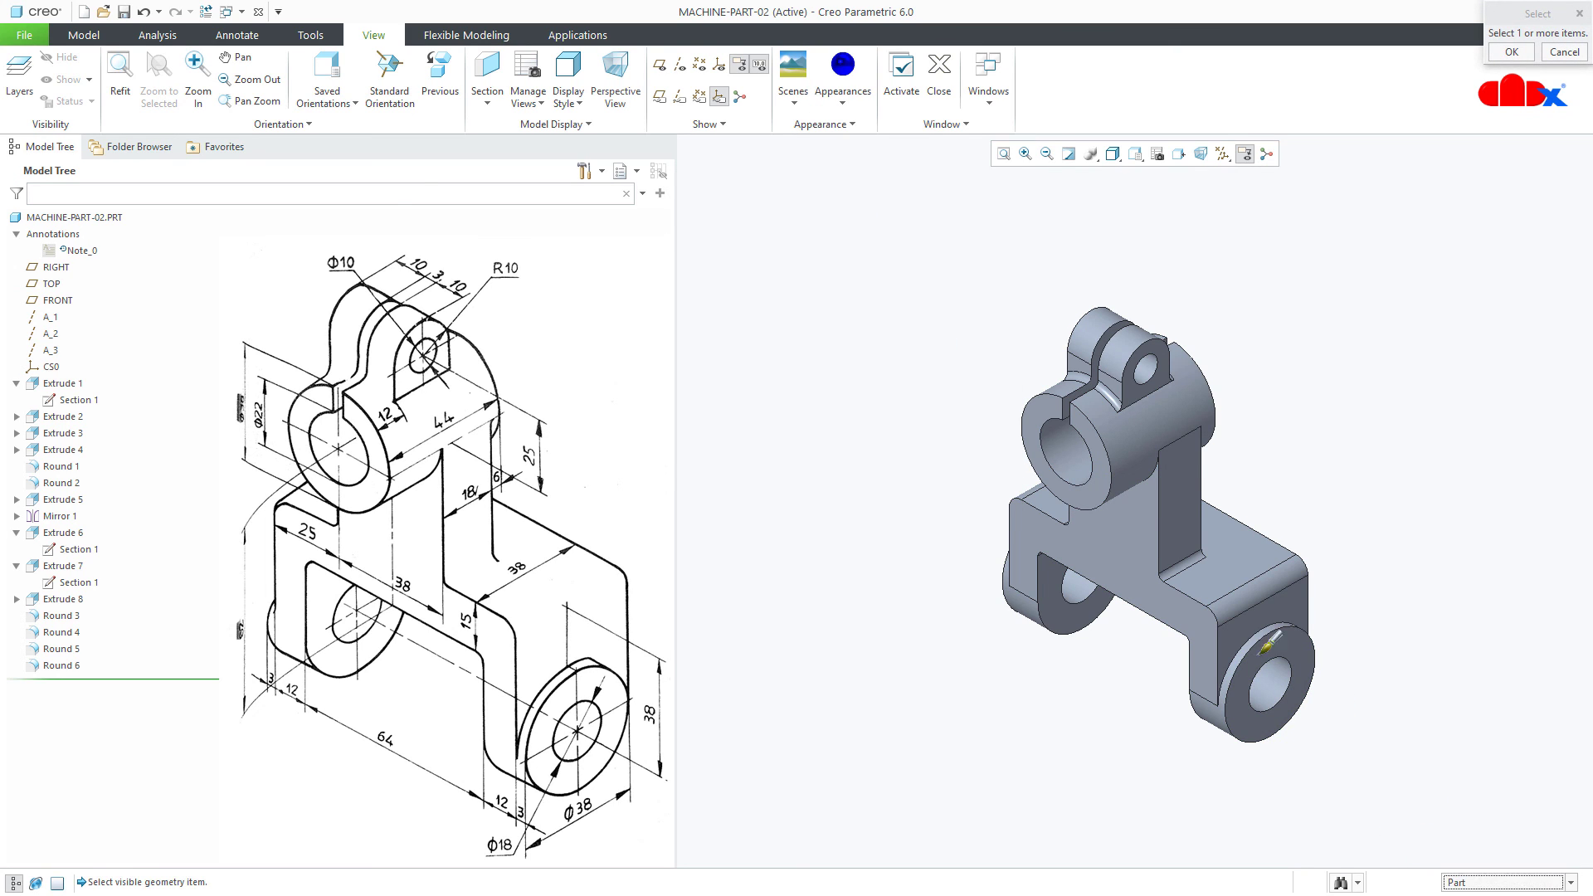
pyautogui.click(1233, 605)
pyautogui.middleClick(1092, 674)
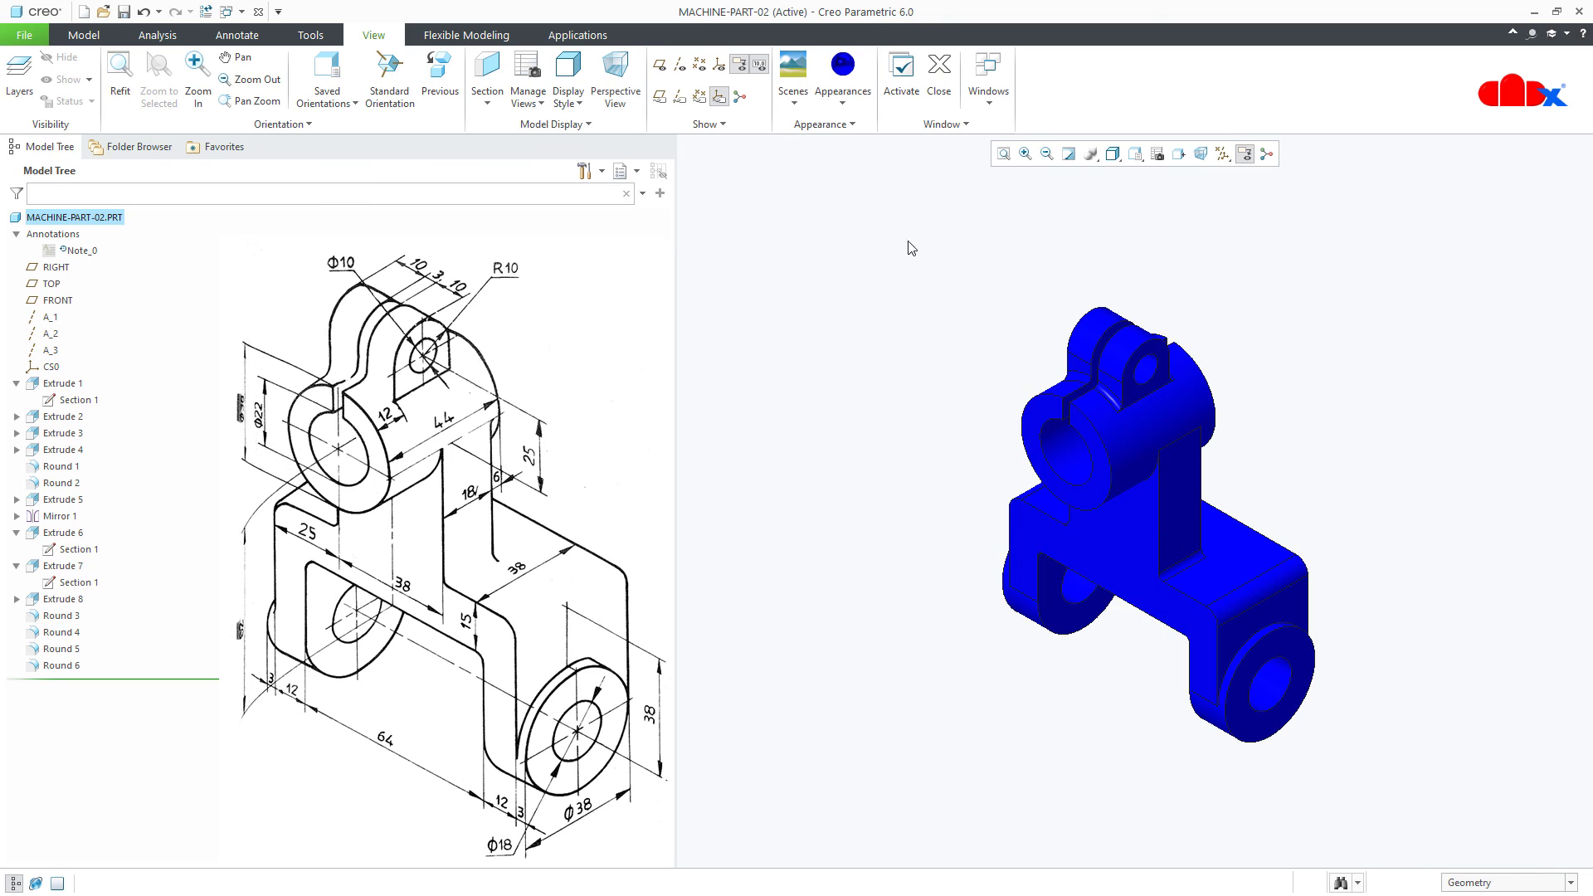
# Step: Lighten the part's metallic blue appearance to RGB 4.4, 135.5, 255 in the Color Editor
pyautogui.click(846, 103)
pyautogui.rightClick(838, 295)
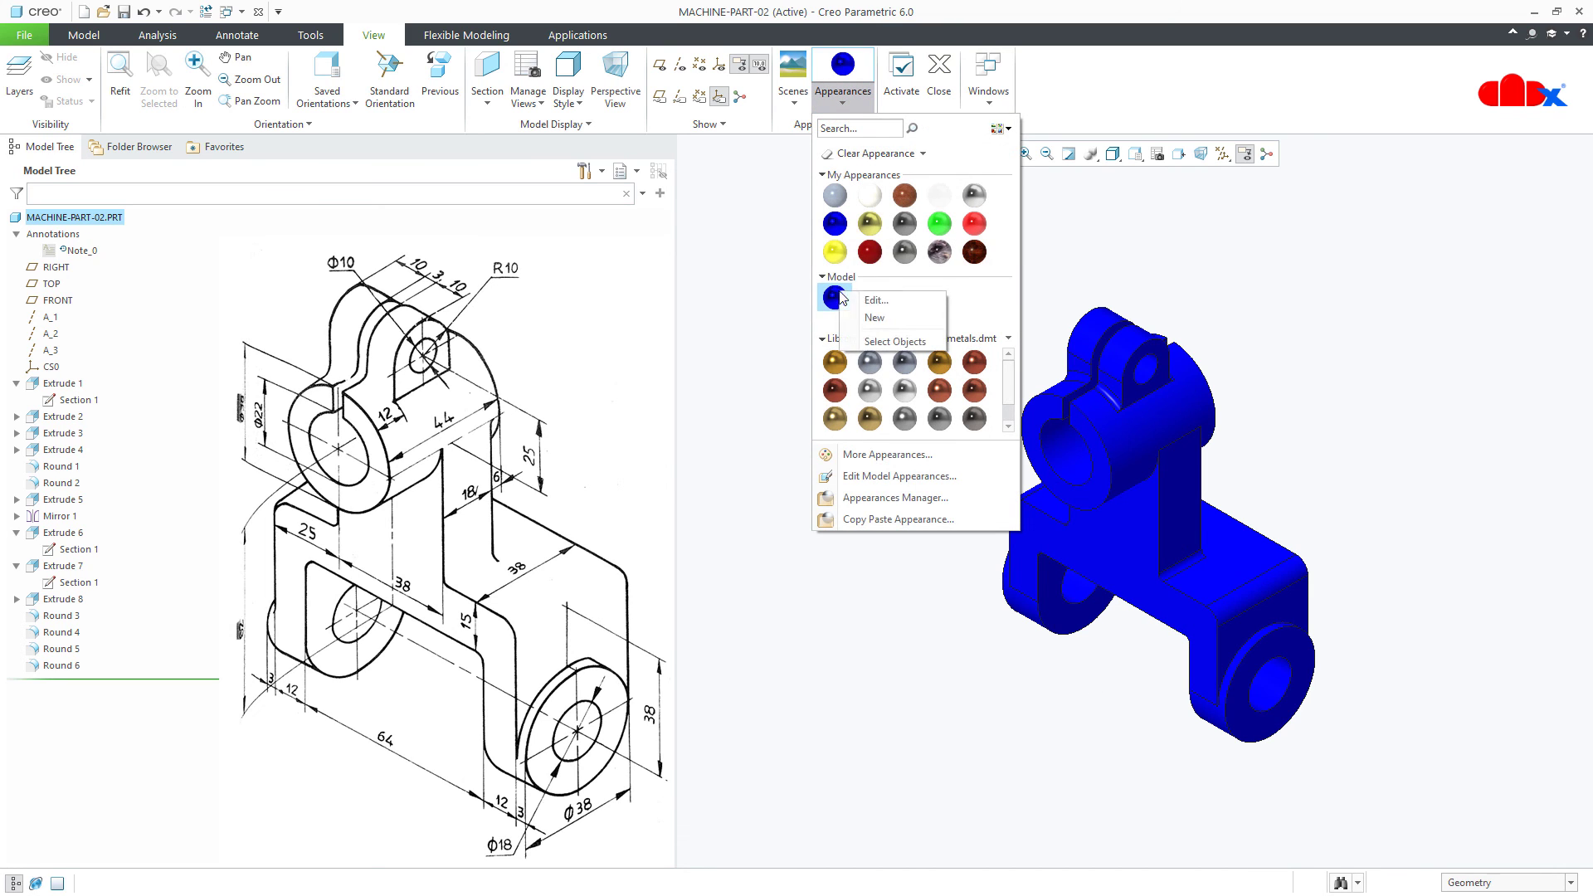
pyautogui.click(859, 307)
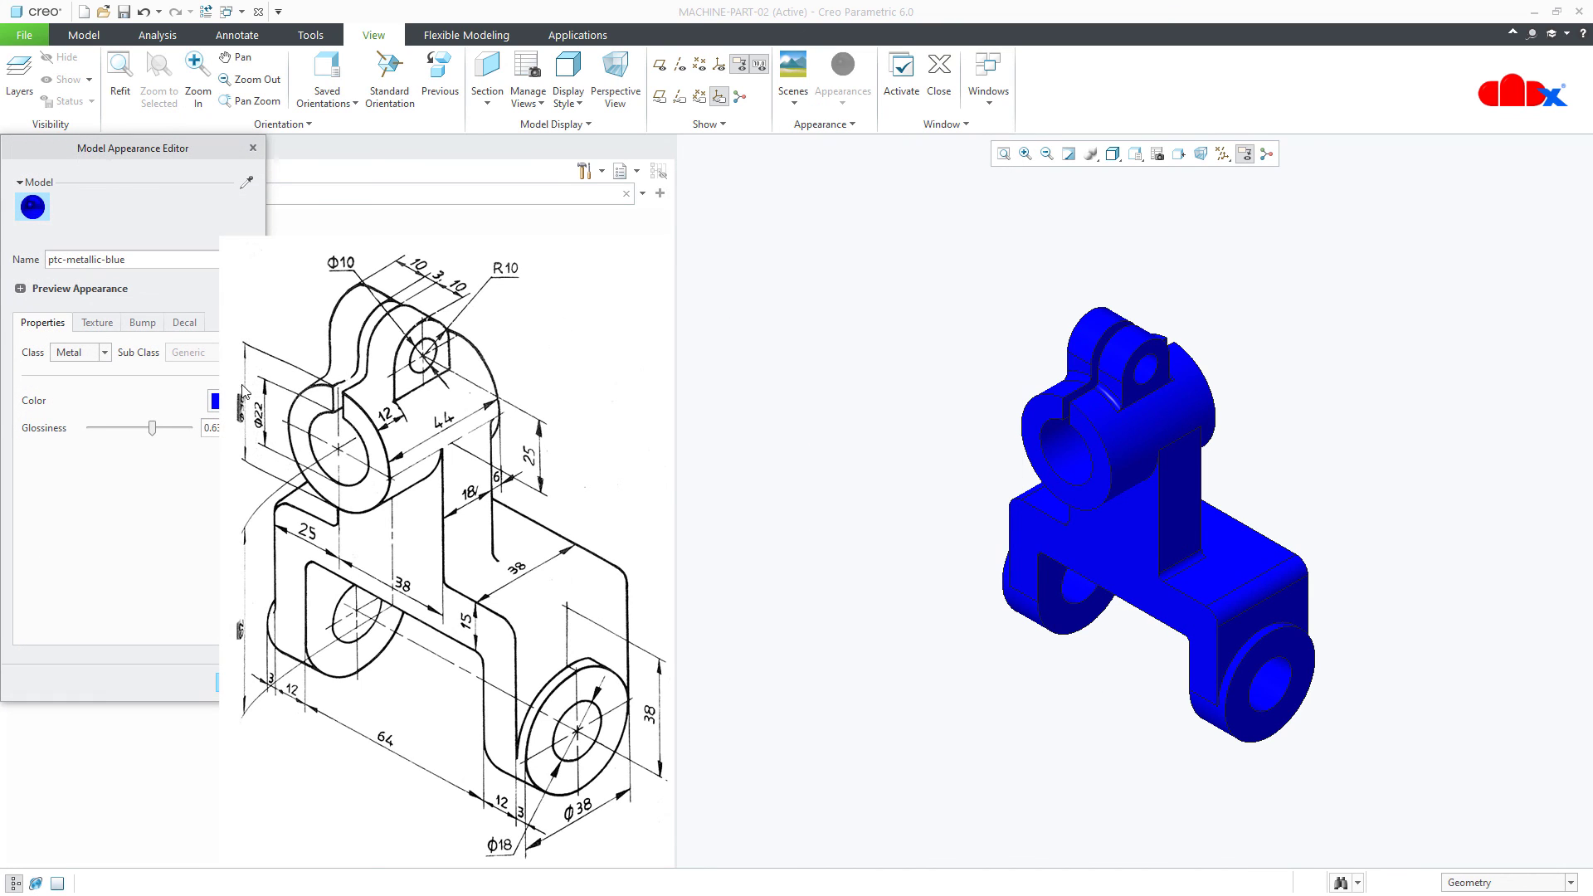
pyautogui.click(214, 402)
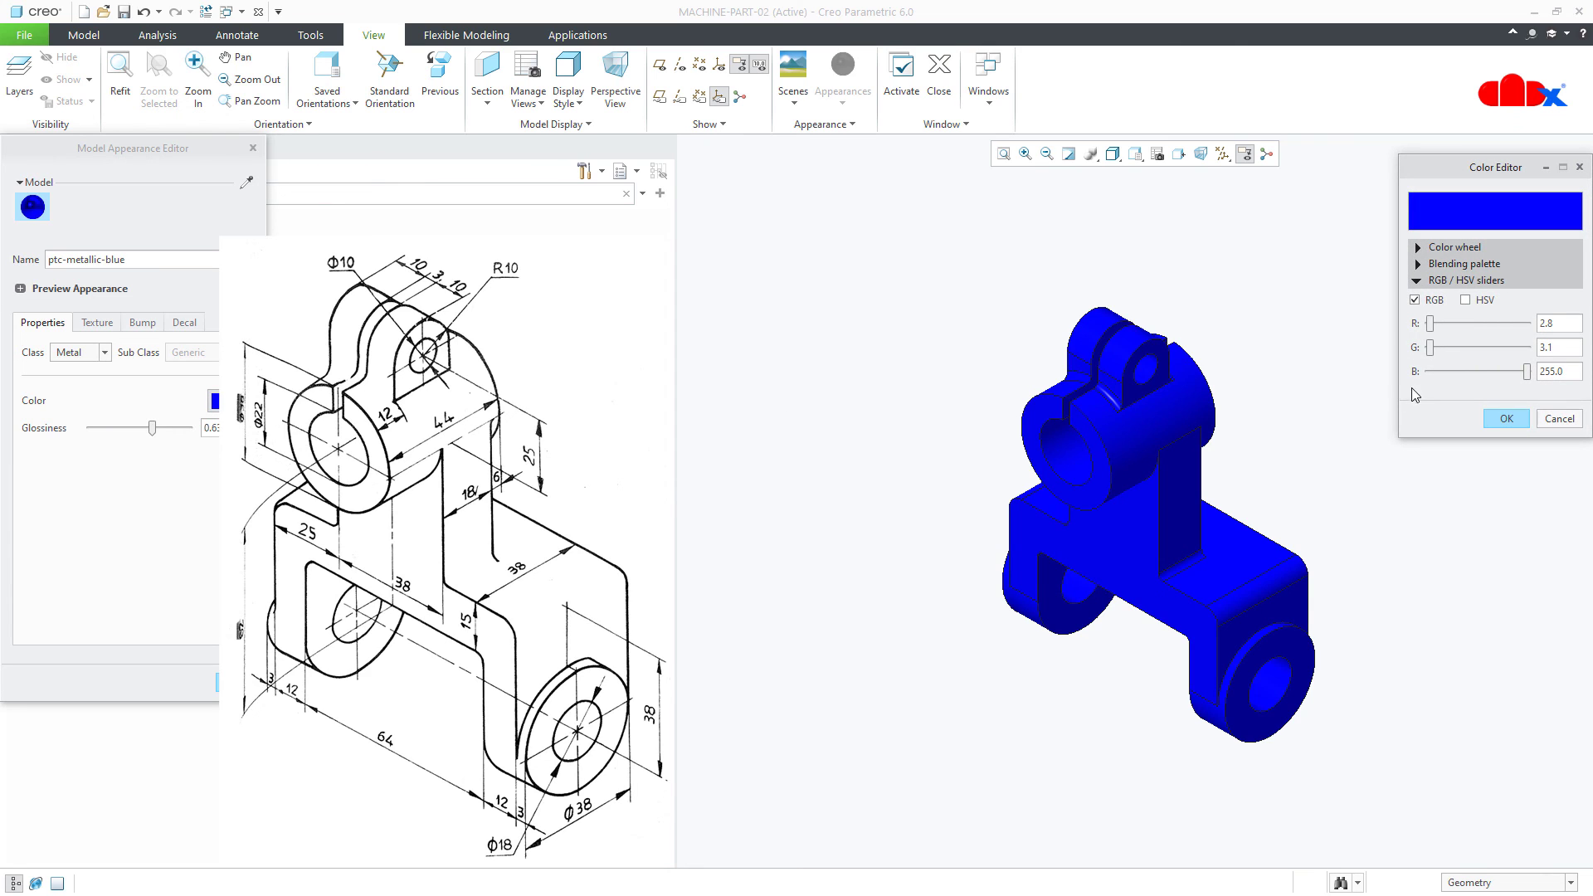
pyautogui.click(1418, 247)
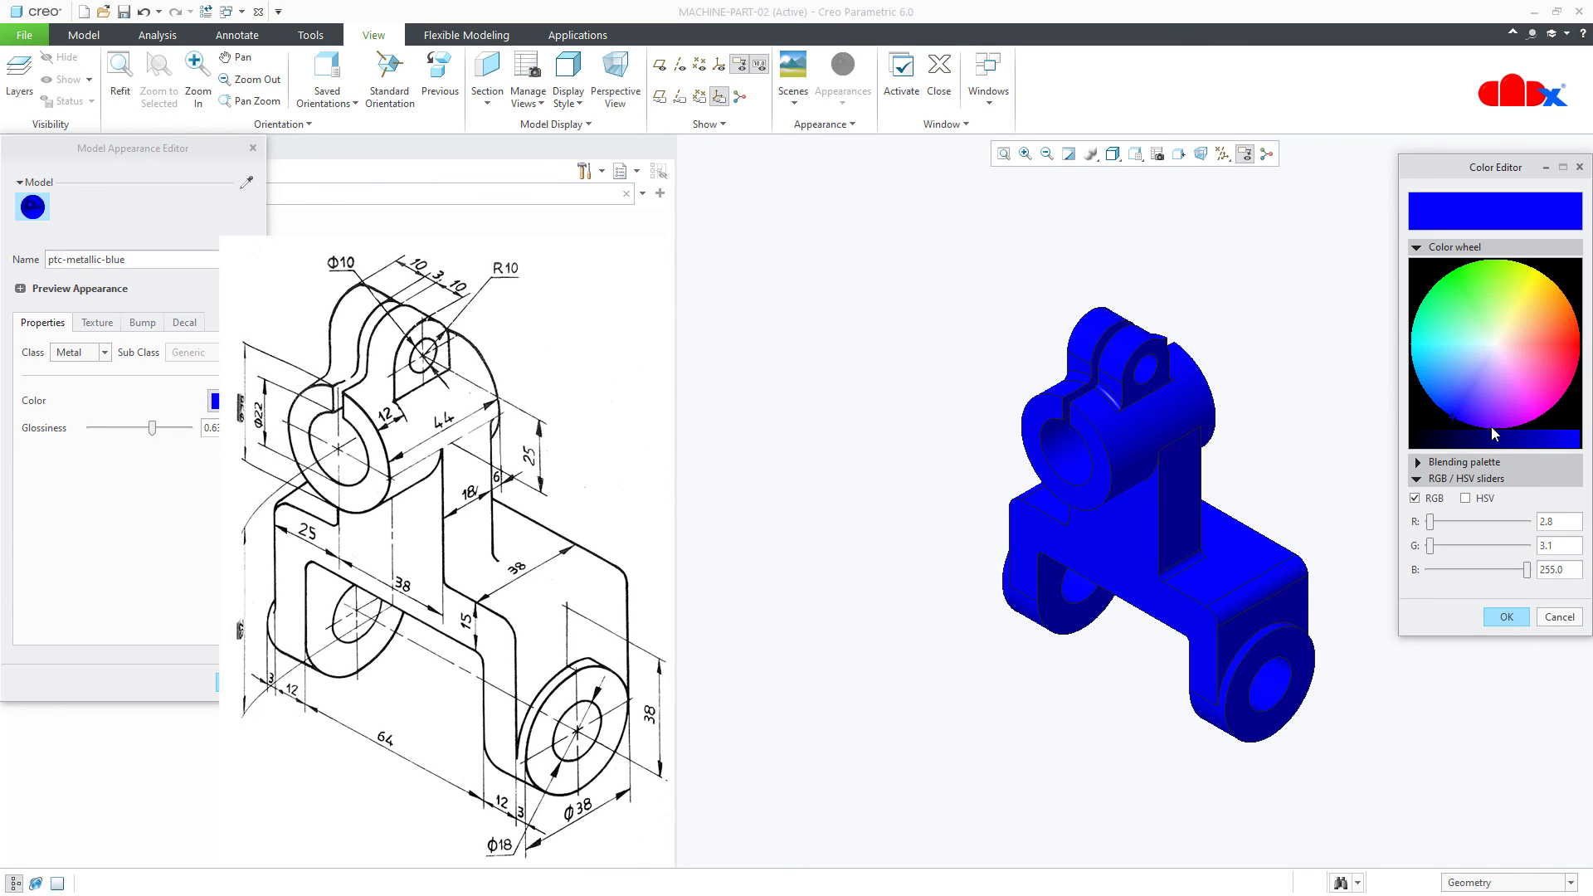
pyautogui.click(1424, 388)
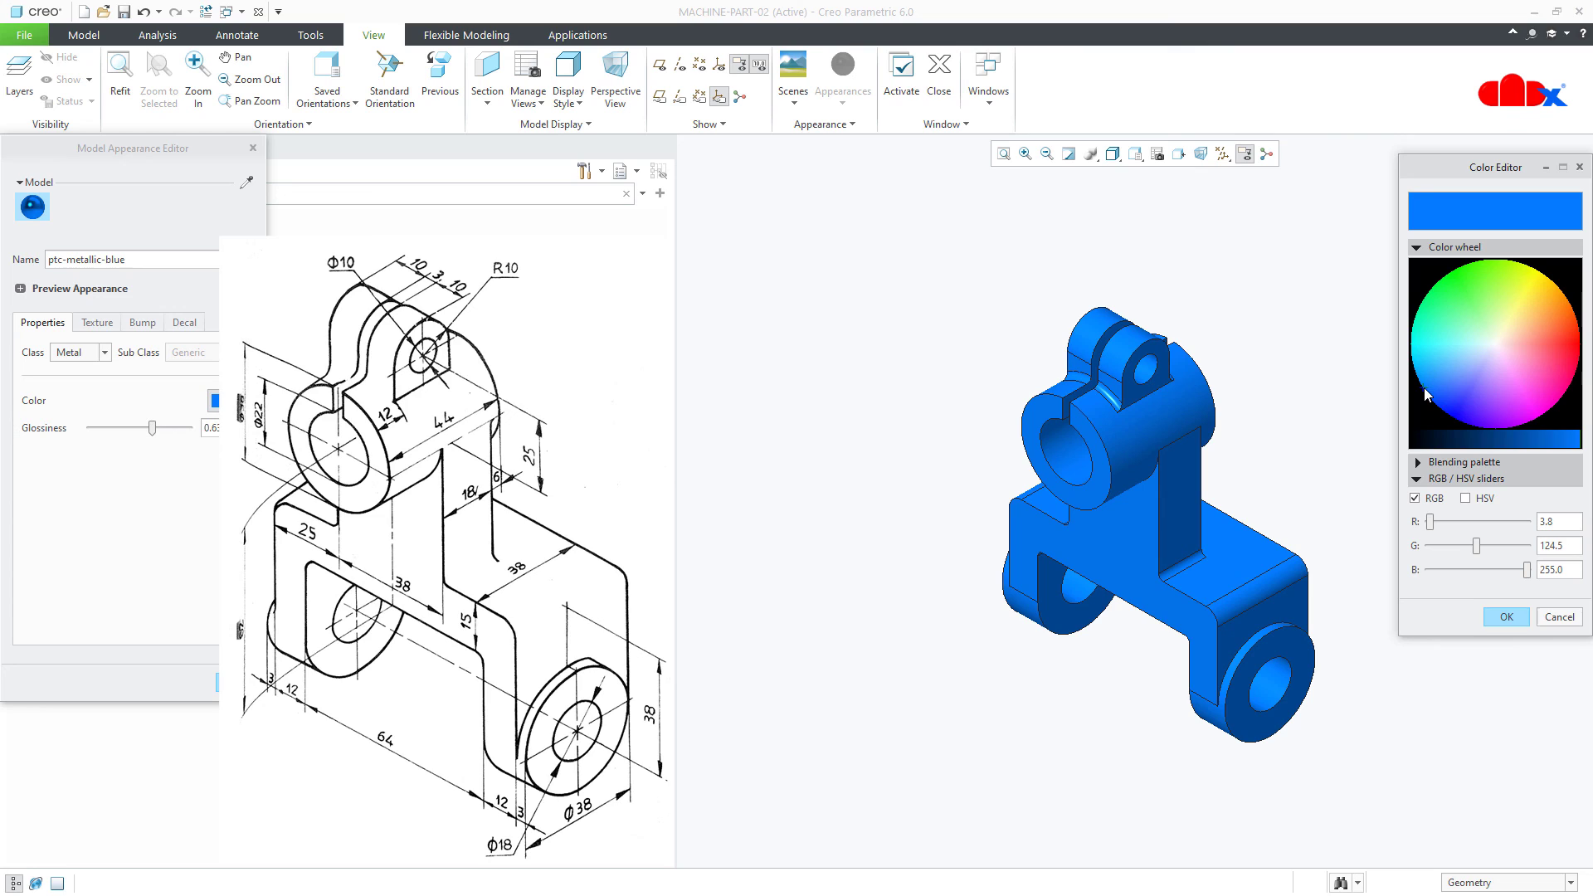
pyautogui.click(1422, 385)
pyautogui.click(1505, 616)
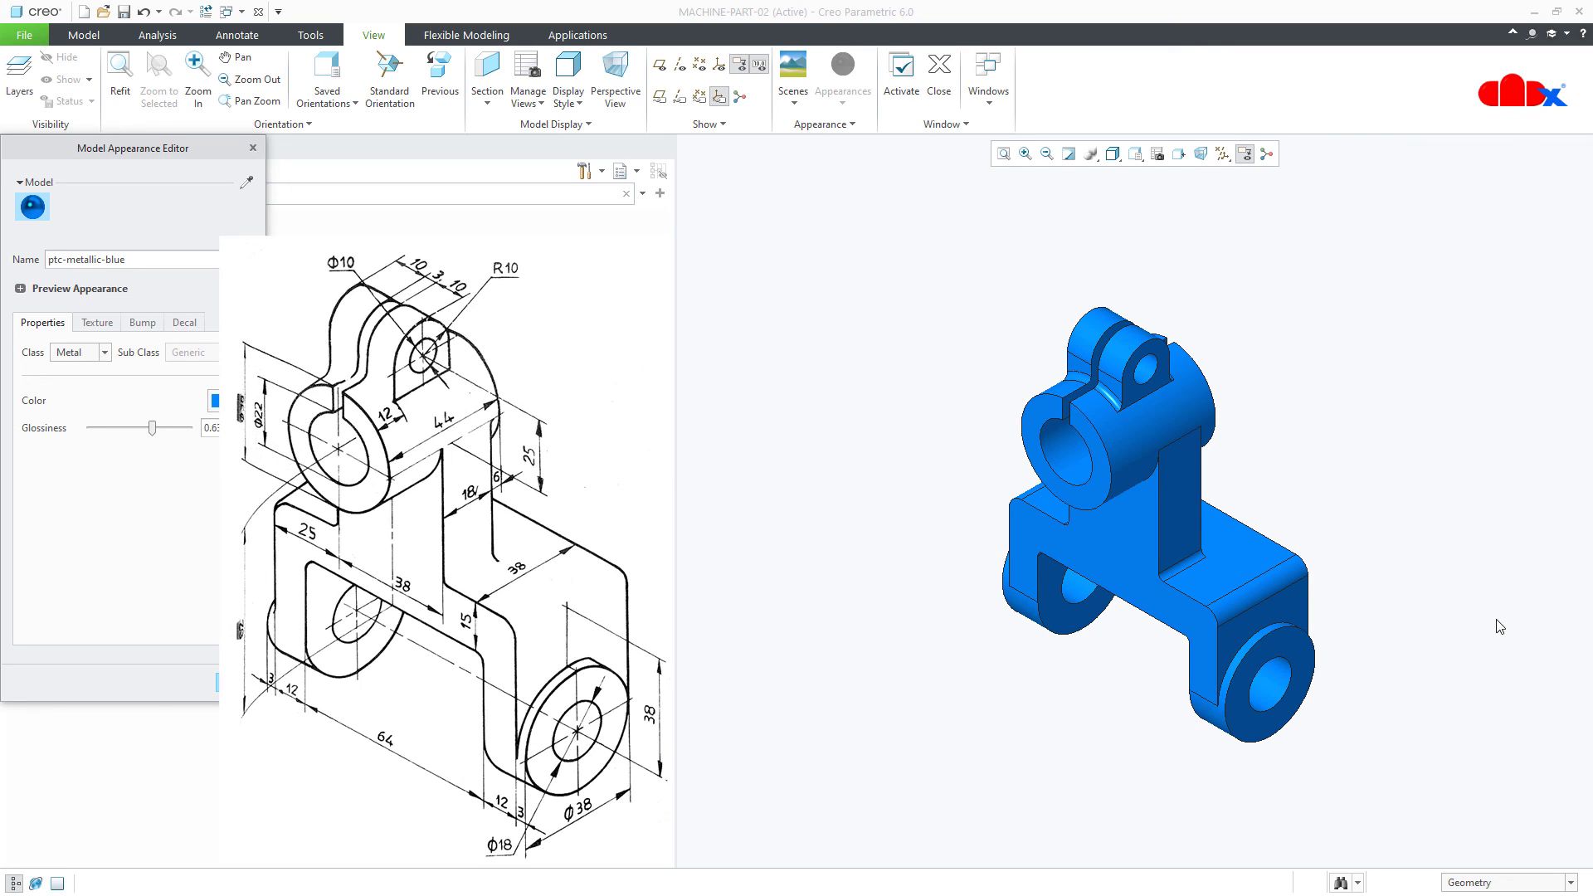
pyautogui.click(219, 688)
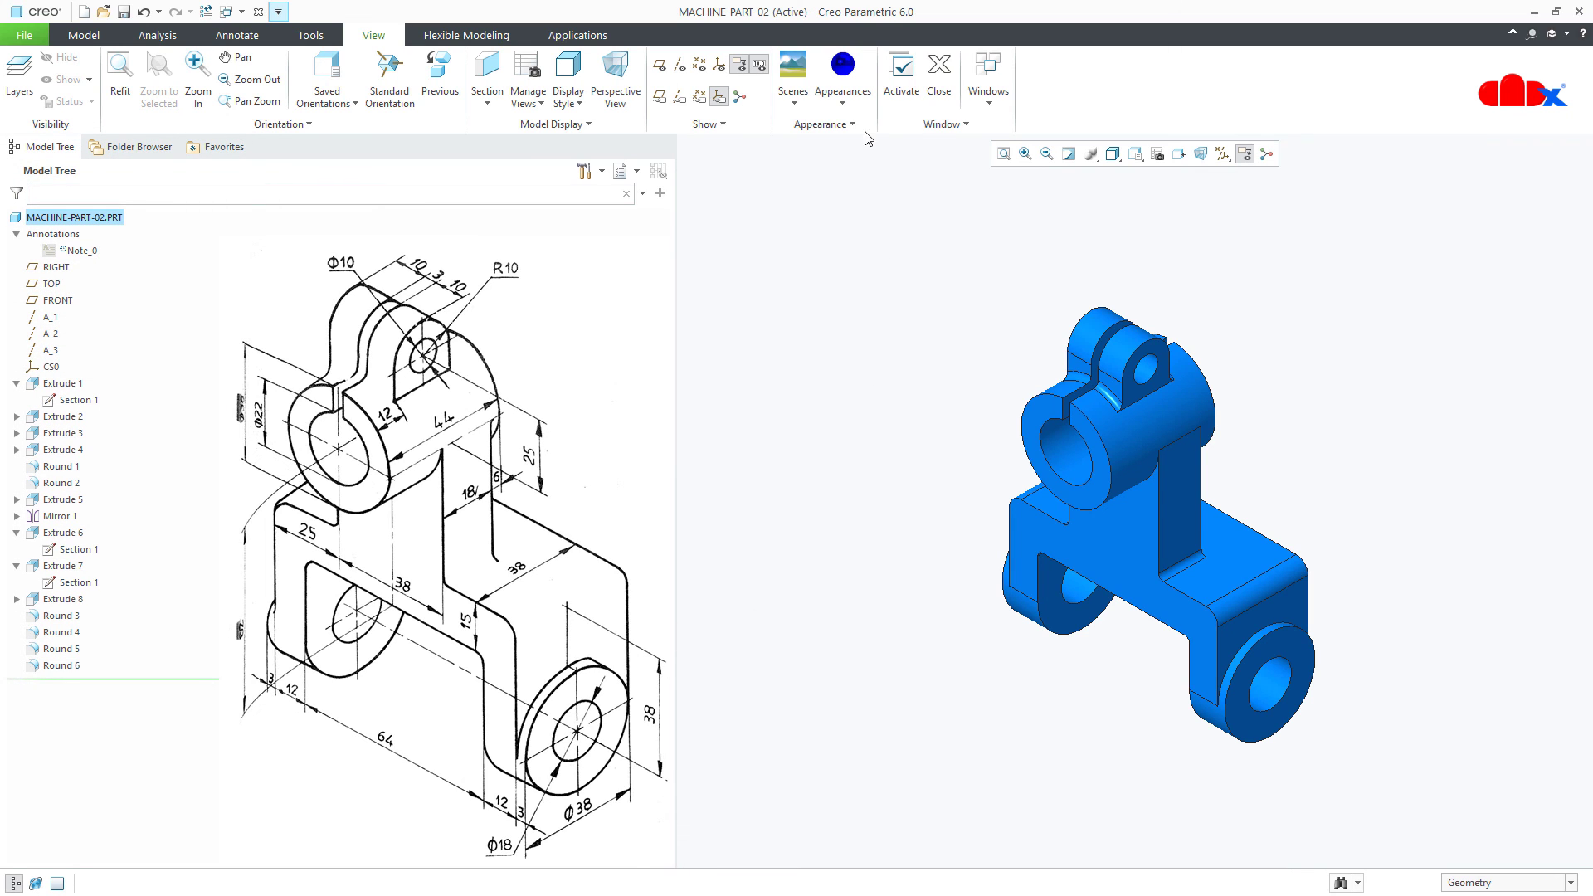
# Step: Choose the grey appearance and set the selection filter to Surface
pyautogui.click(844, 100)
pyautogui.click(881, 206)
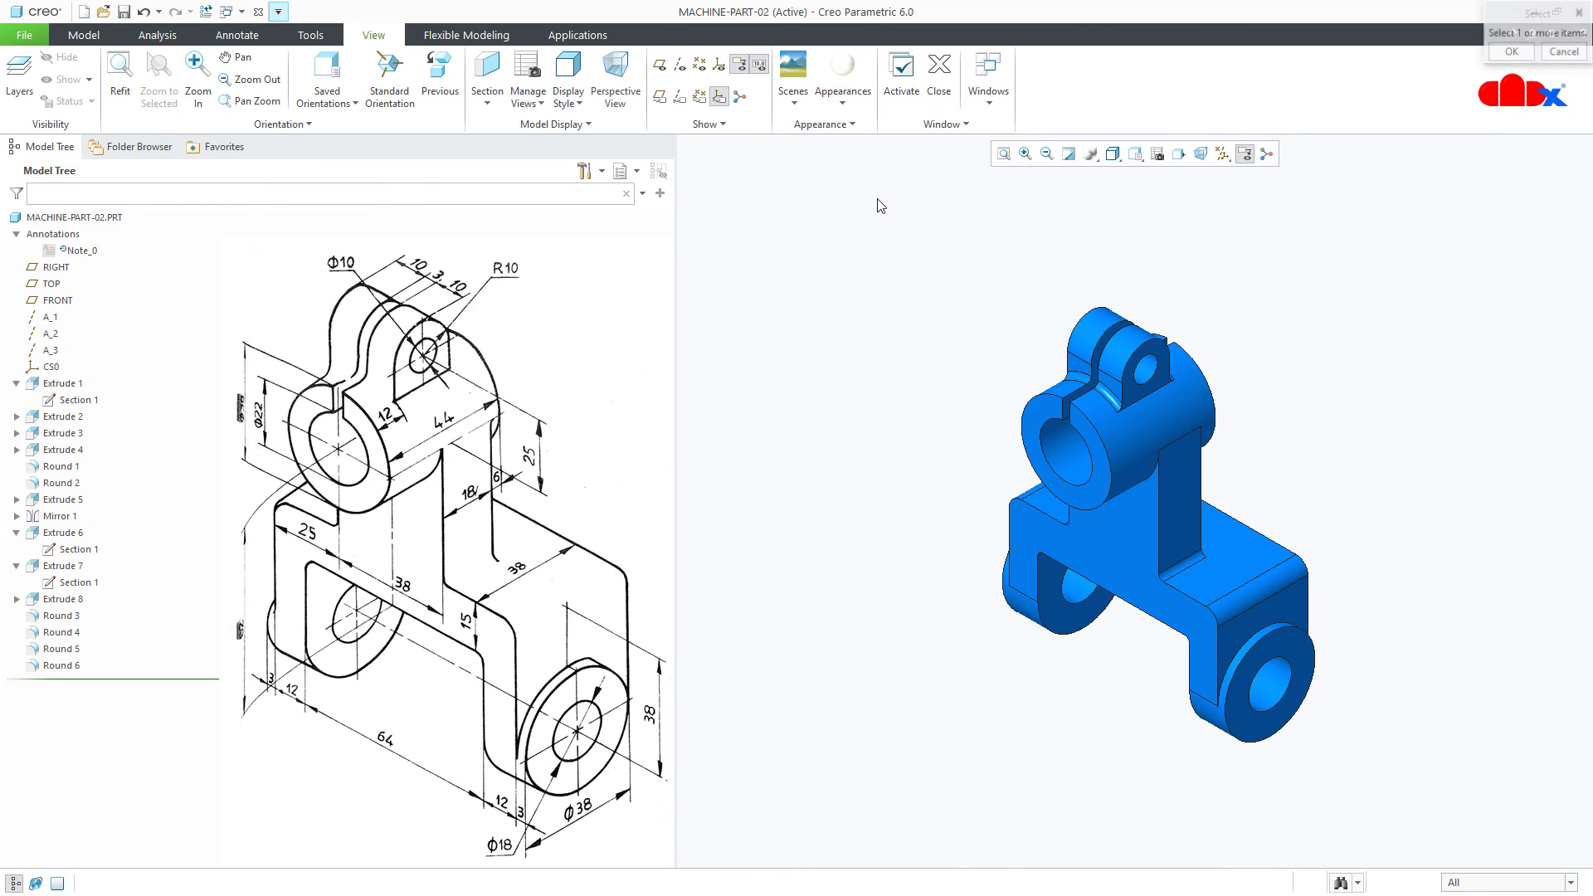
pyautogui.click(1485, 882)
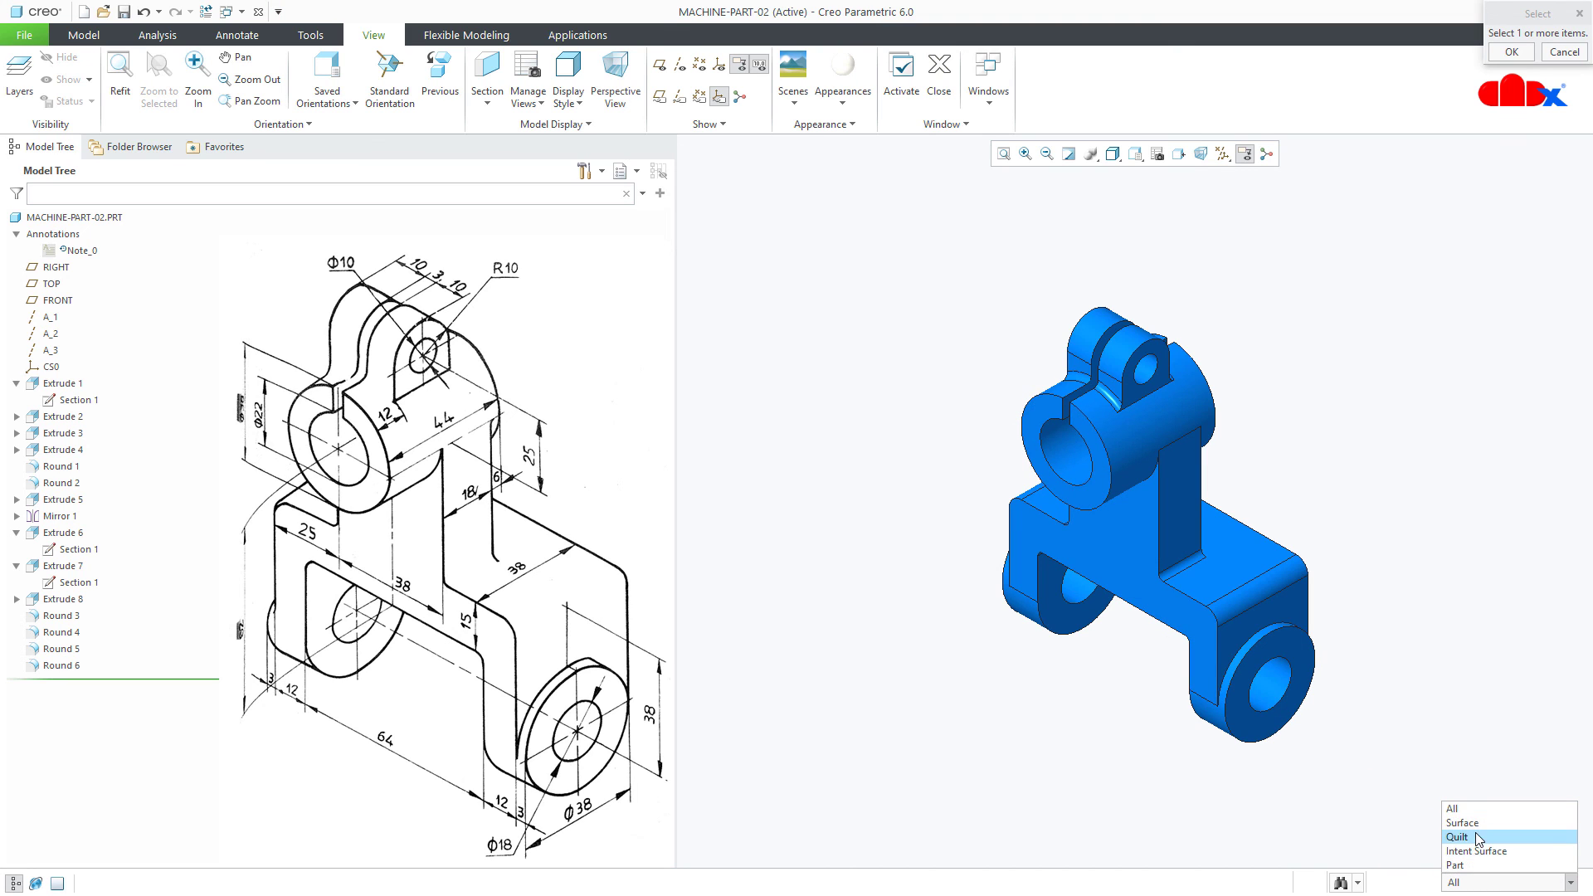
pyautogui.click(1467, 823)
# Step: Apply grey to the bore, lug hole, groove and slot surfaces, then refit the model
pyautogui.click(1077, 448)
pyautogui.keyDown('ctrl'); pyautogui.click(1104, 591); pyautogui.keyUp('ctrl')
pyautogui.moveTo(1103, 591); pyautogui.dragTo(1190, 400, button='middle')
pyautogui.scroll(5, 1242, 330)
pyautogui.keyDown('ctrl'); pyautogui.click(1205, 416); pyautogui.keyUp('ctrl')
pyautogui.keyDown('ctrl'); pyautogui.click(1186, 404); pyautogui.keyUp('ctrl')
pyautogui.middleClick(1427, 371)
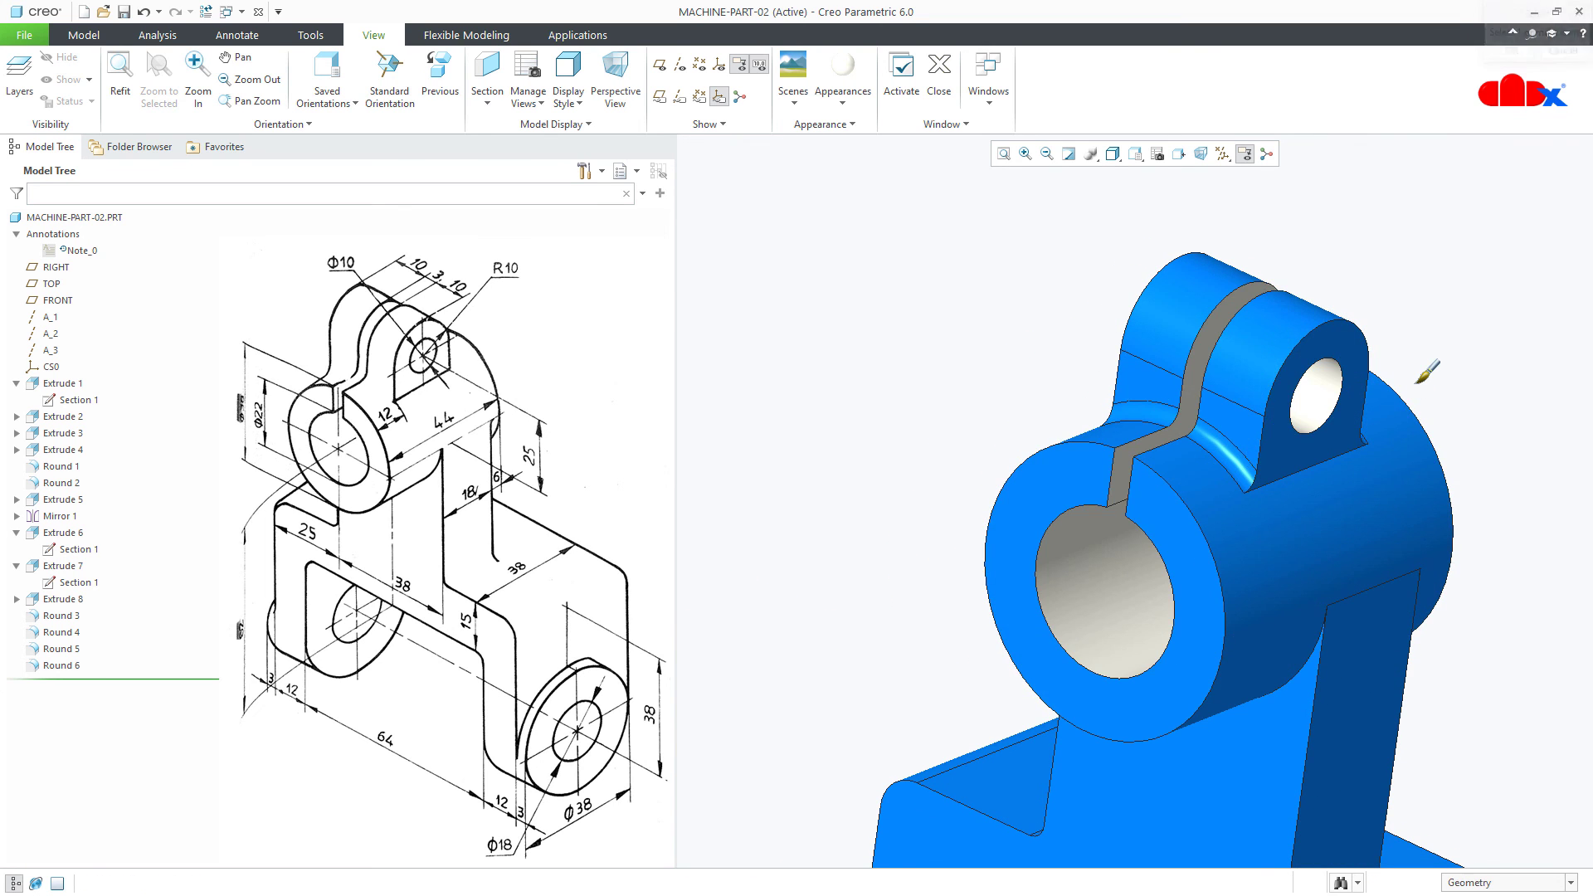
pyautogui.hotkey('ctrl', 'd')
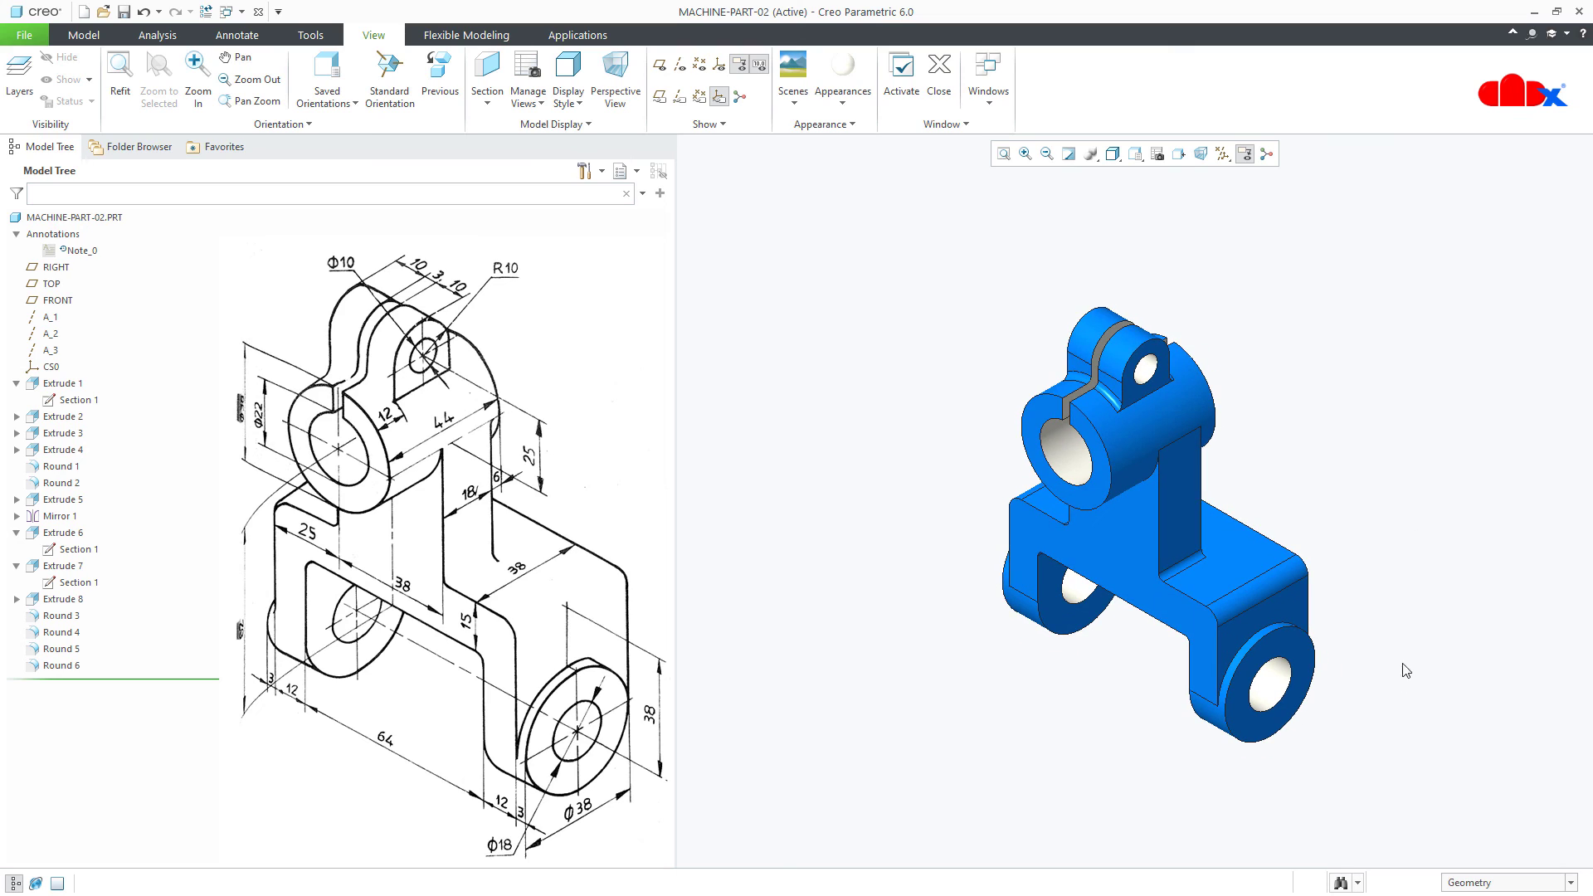